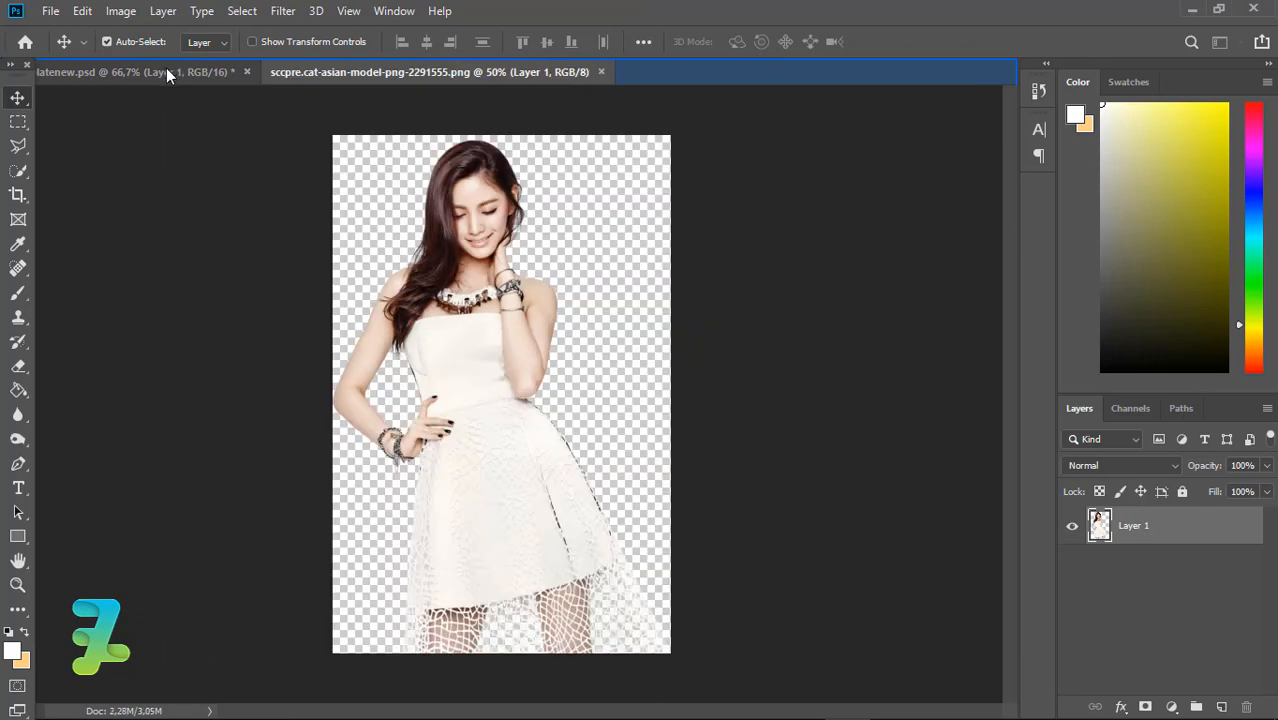
Step: Place the model cutout in the latenew.psd document, scaled to about 91%, on the canvas's right side with its head just below the top edge
{"action": "left_click", "coordinate": [166, 69]}
{"action": "left_click_drag", "start_coordinate": [539, 334], "coordinate": [645, 367]}
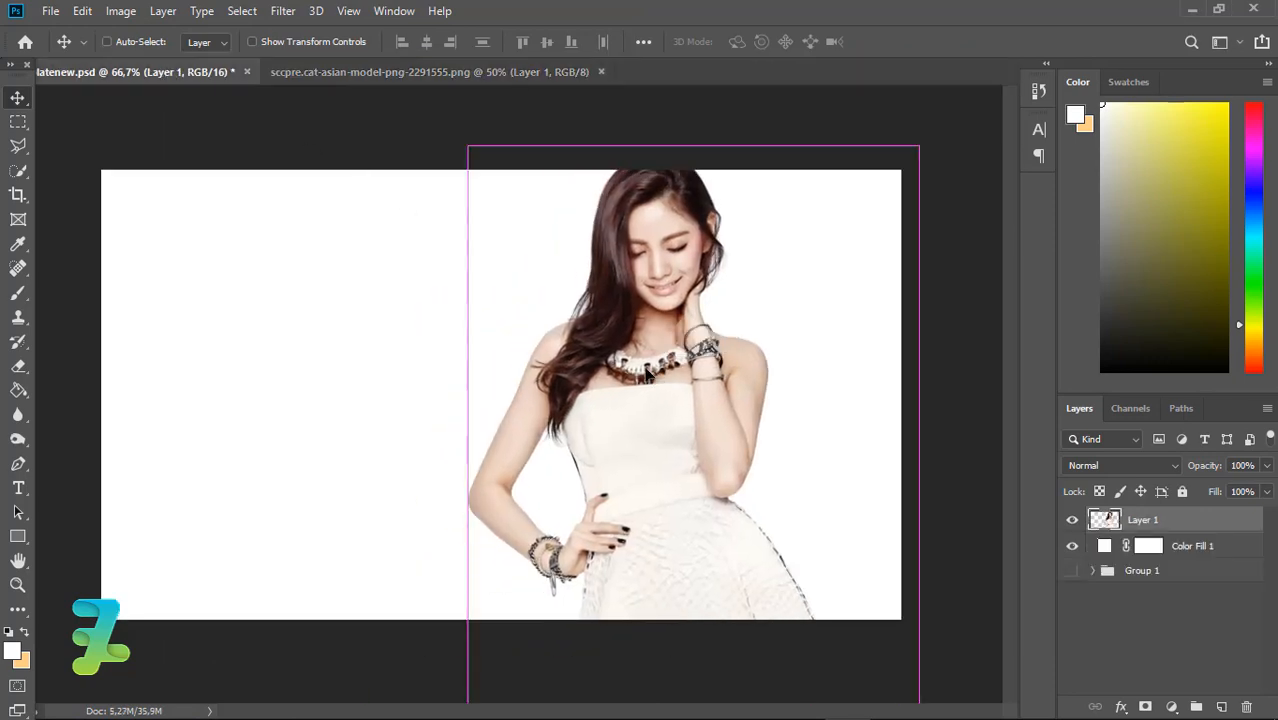
{"action": "key", "text": "ctrl+t"}
{"action": "left_click_drag", "start_coordinate": [921, 144], "coordinate": [858, 231]}
{"action": "left_click_drag", "start_coordinate": [718, 406], "coordinate": [666, 420]}
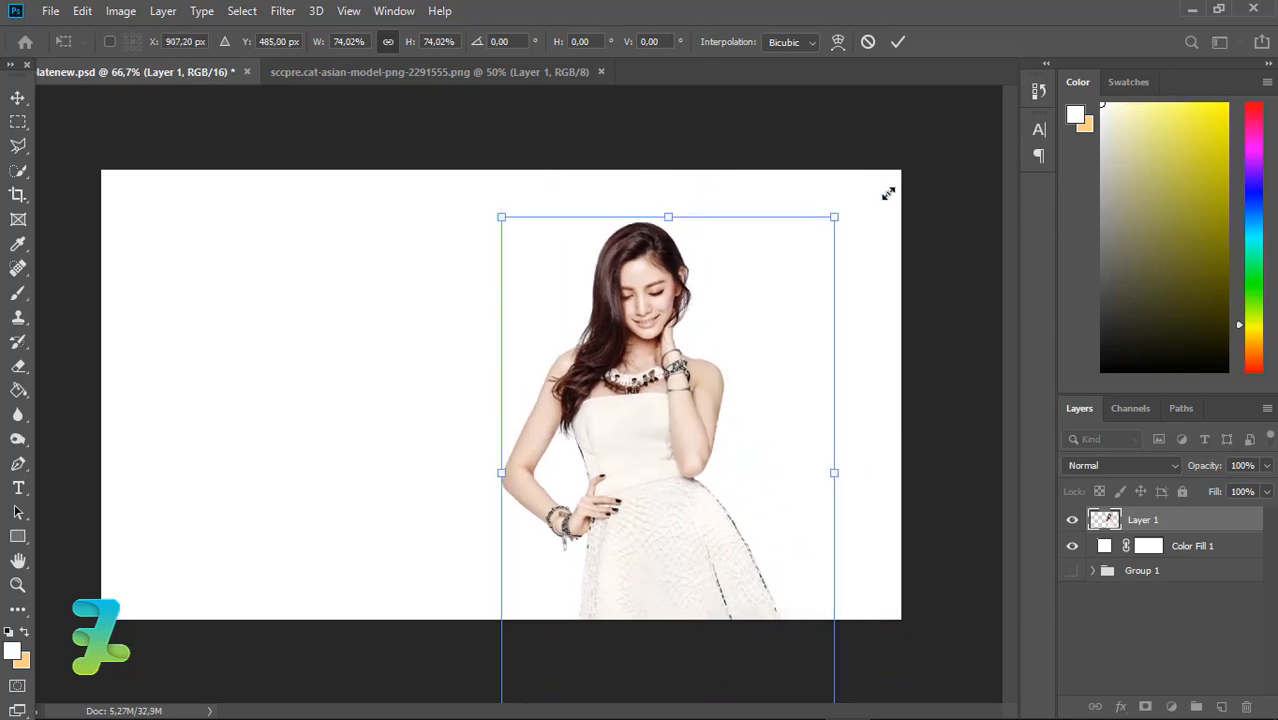
{"action": "left_click_drag", "start_coordinate": [888, 193], "coordinate": [930, 150]}
{"action": "left_click_drag", "start_coordinate": [623, 306], "coordinate": [646, 356]}
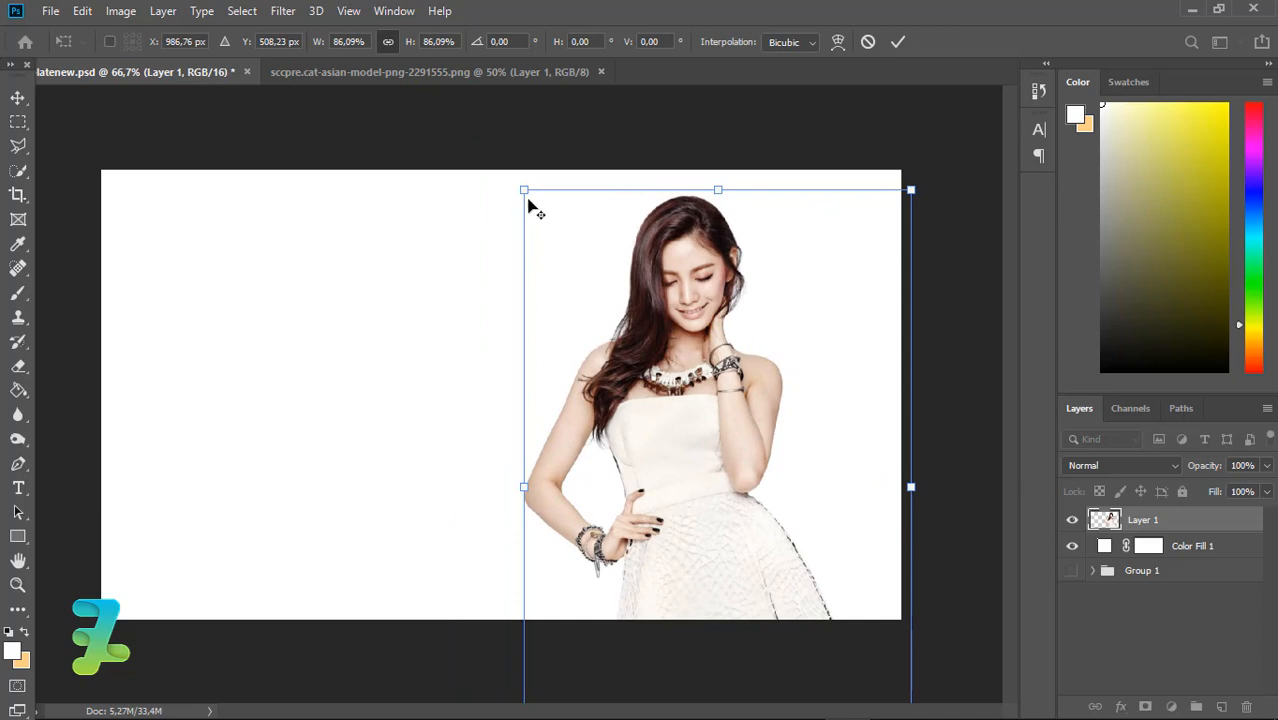
{"action": "left_click_drag", "start_coordinate": [527, 190], "coordinate": [471, 111]}
{"action": "left_click_drag", "start_coordinate": [703, 338], "coordinate": [733, 392]}
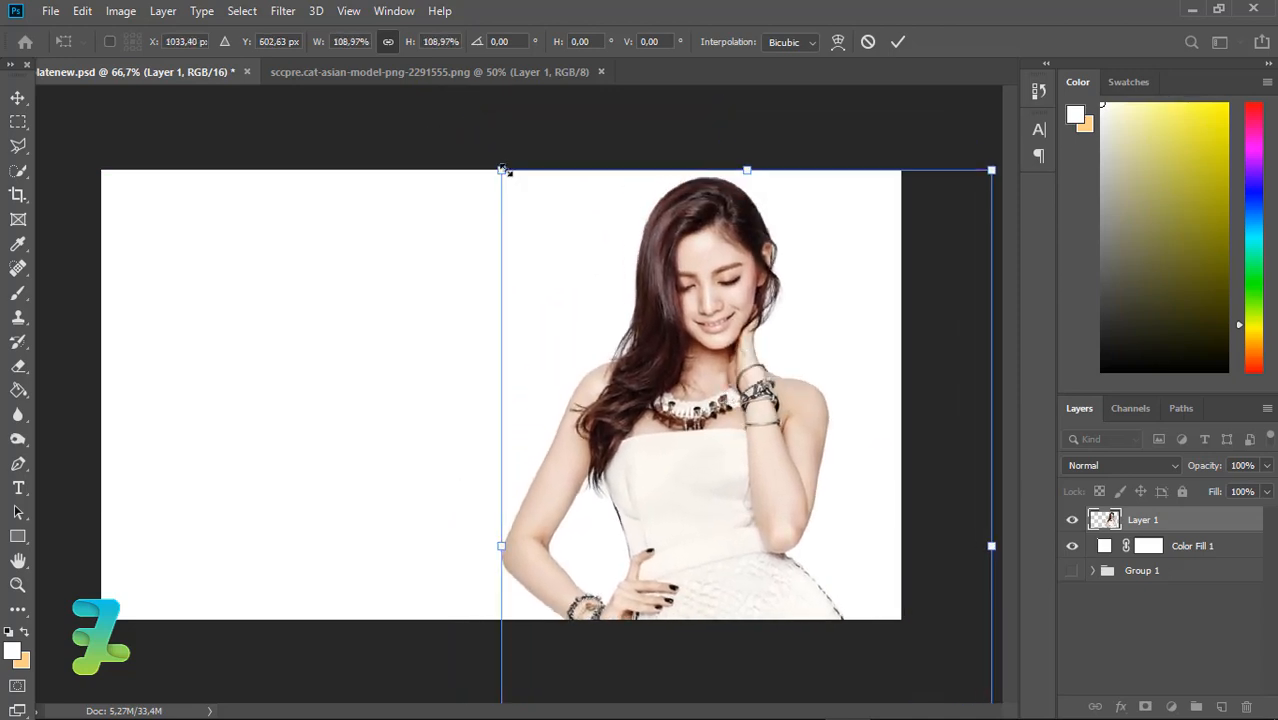
{"action": "left_click_drag", "start_coordinate": [503, 166], "coordinate": [518, 191]}
{"action": "left_click_drag", "start_coordinate": [696, 440], "coordinate": [680, 425]}
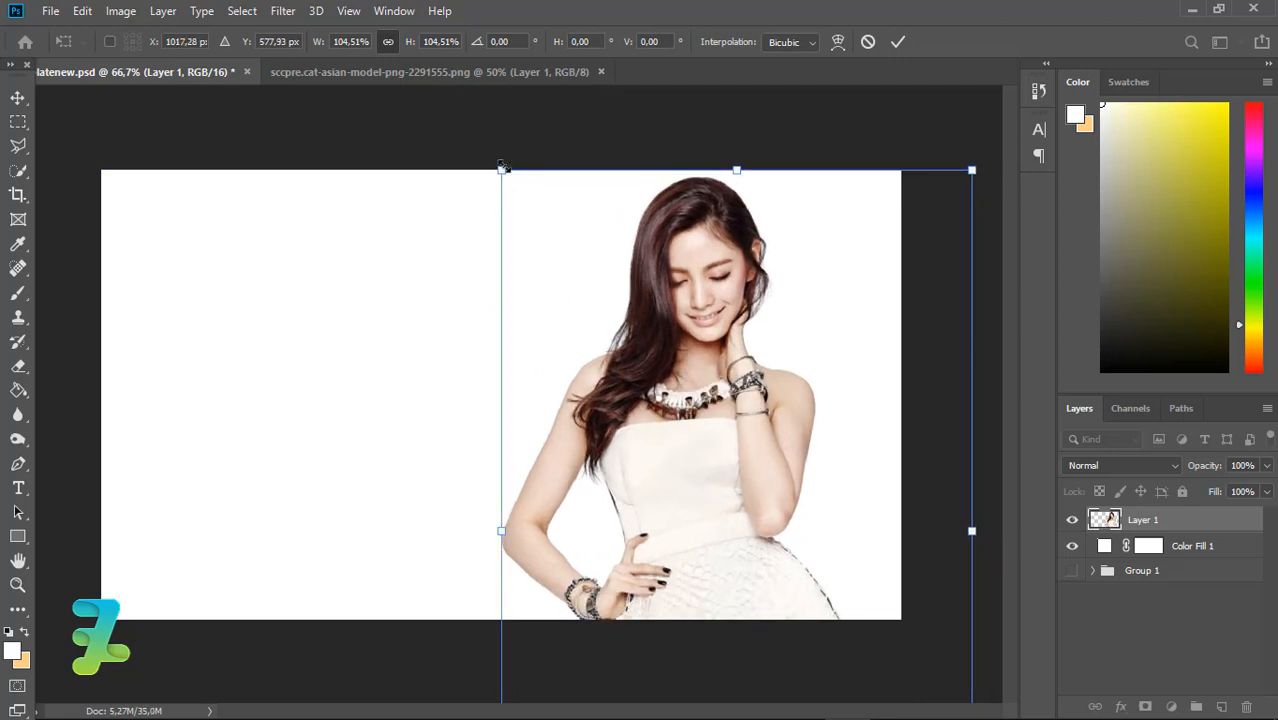
{"action": "left_click_drag", "start_coordinate": [503, 168], "coordinate": [556, 225]}
{"action": "left_click_drag", "start_coordinate": [654, 366], "coordinate": [646, 322]}
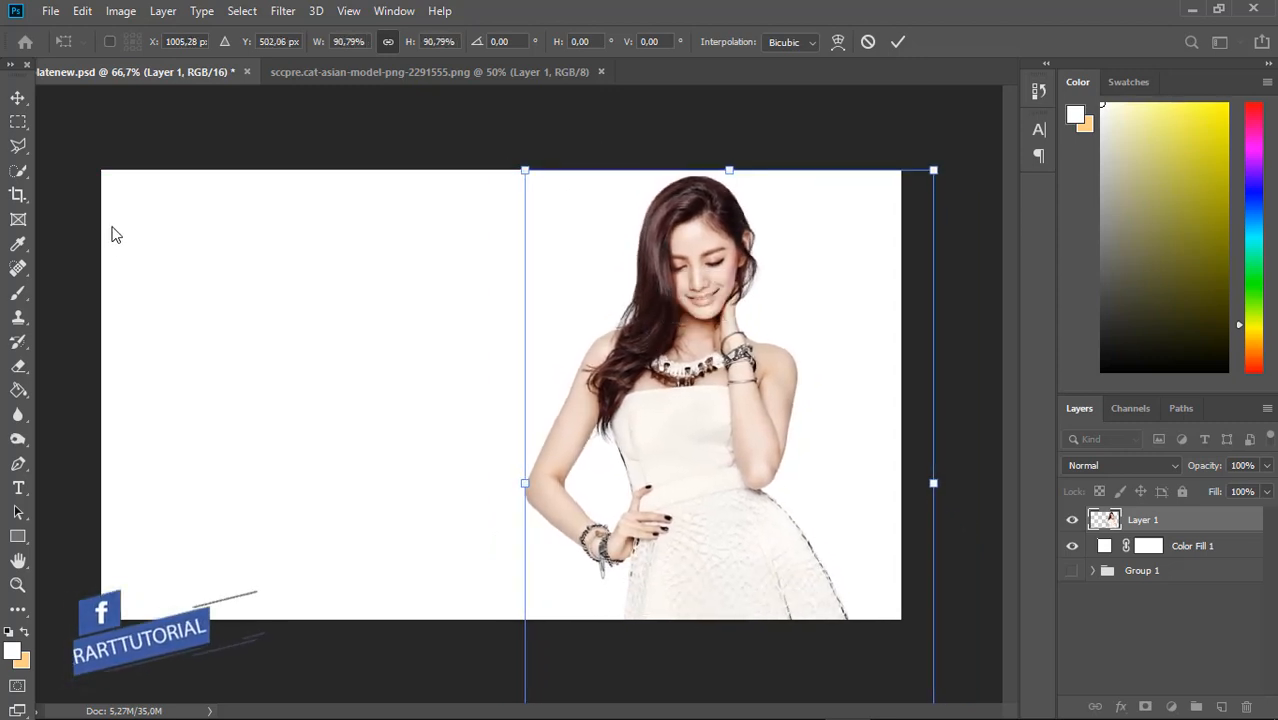
{"action": "left_click", "coordinate": [15, 101]}
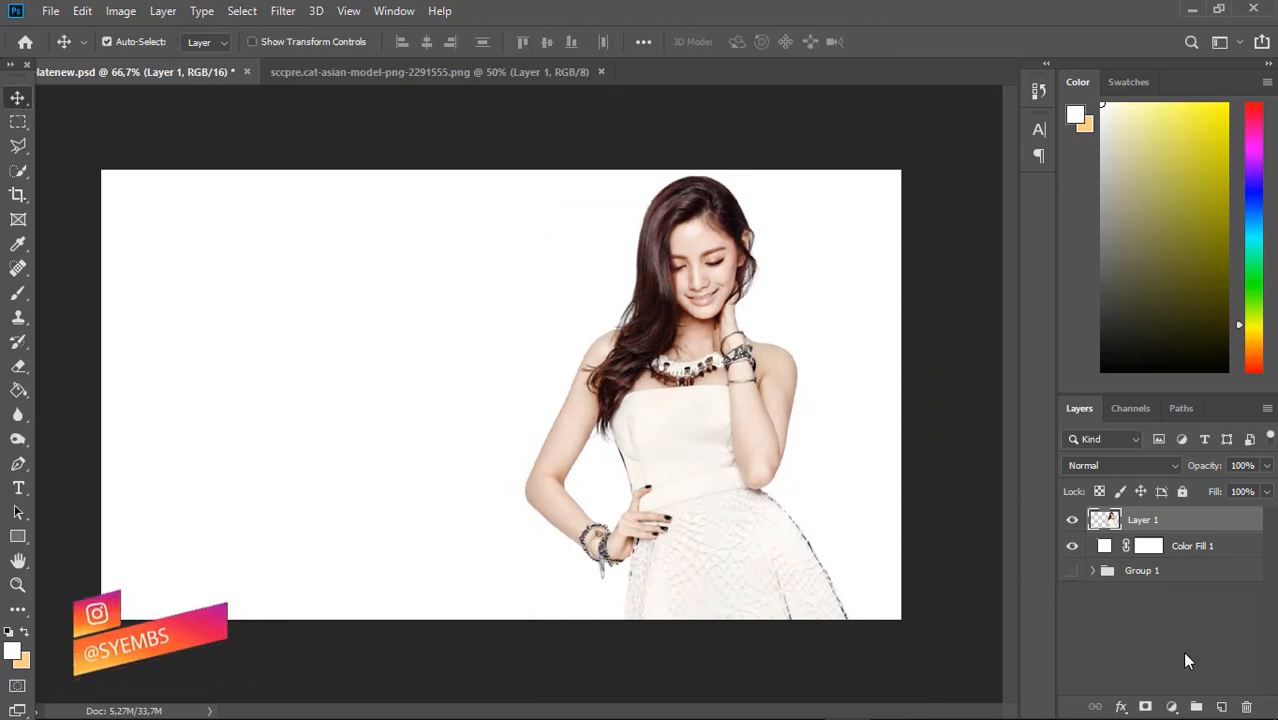
Step: On a new layer, draw a closed Pen path around the canvas's left part, with a wavy S-shaped edge running beside the model
{"action": "left_click", "coordinate": [1221, 707]}
{"action": "left_click", "coordinate": [20, 466]}
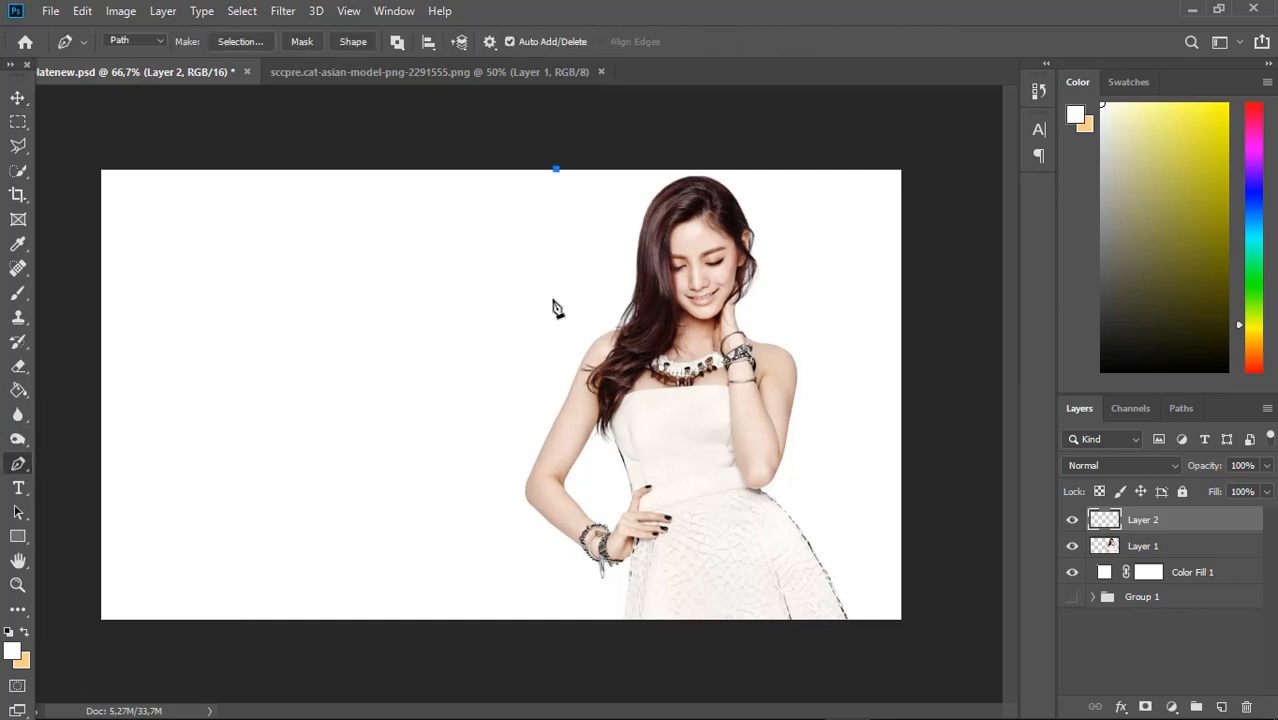
{"action": "left_click_drag", "start_coordinate": [595, 228], "coordinate": [573, 266]}
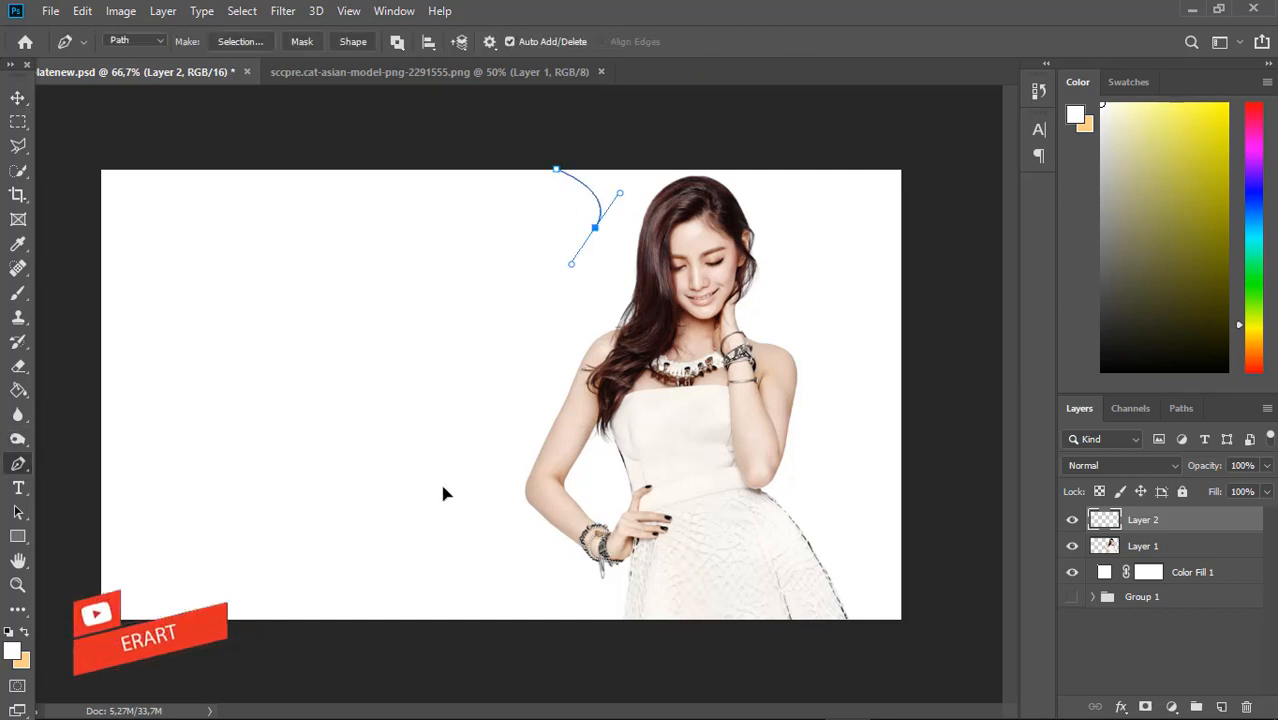
{"action": "key", "text": "ctrl+z"}
{"action": "left_click_drag", "start_coordinate": [586, 270], "coordinate": [537, 363]}
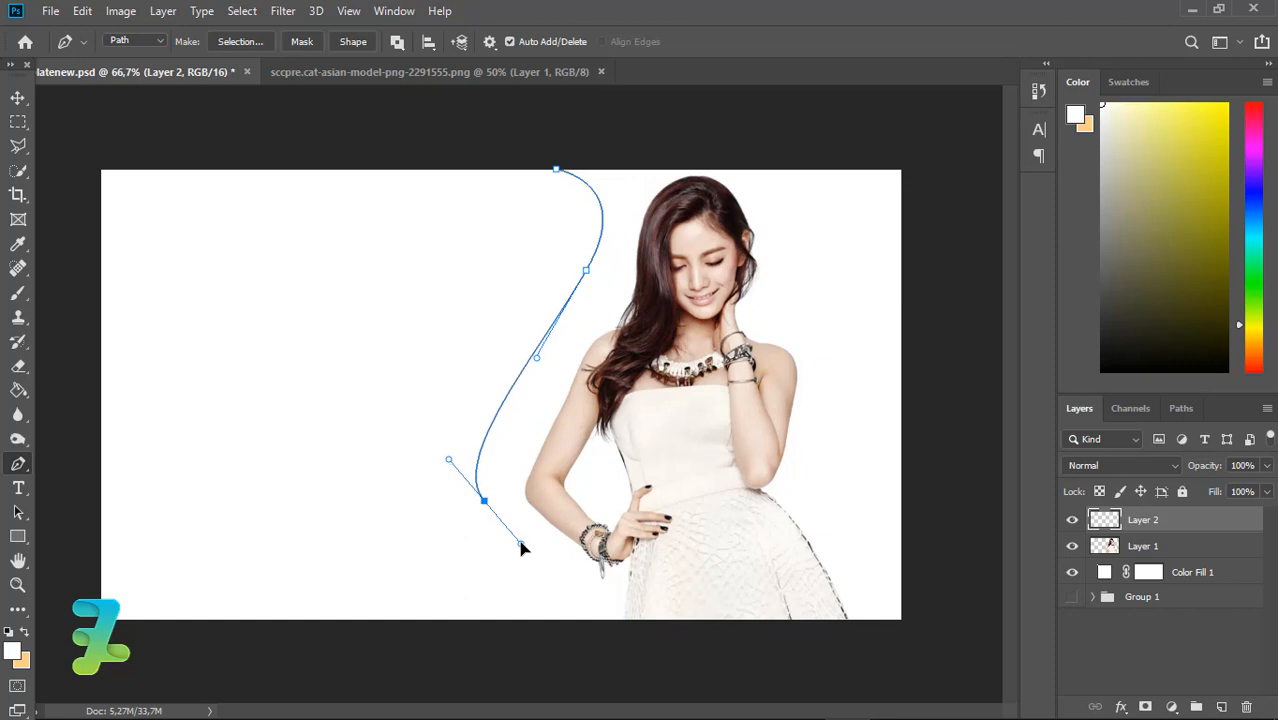
{"action": "left_click_drag", "start_coordinate": [518, 530], "coordinate": [585, 675]}
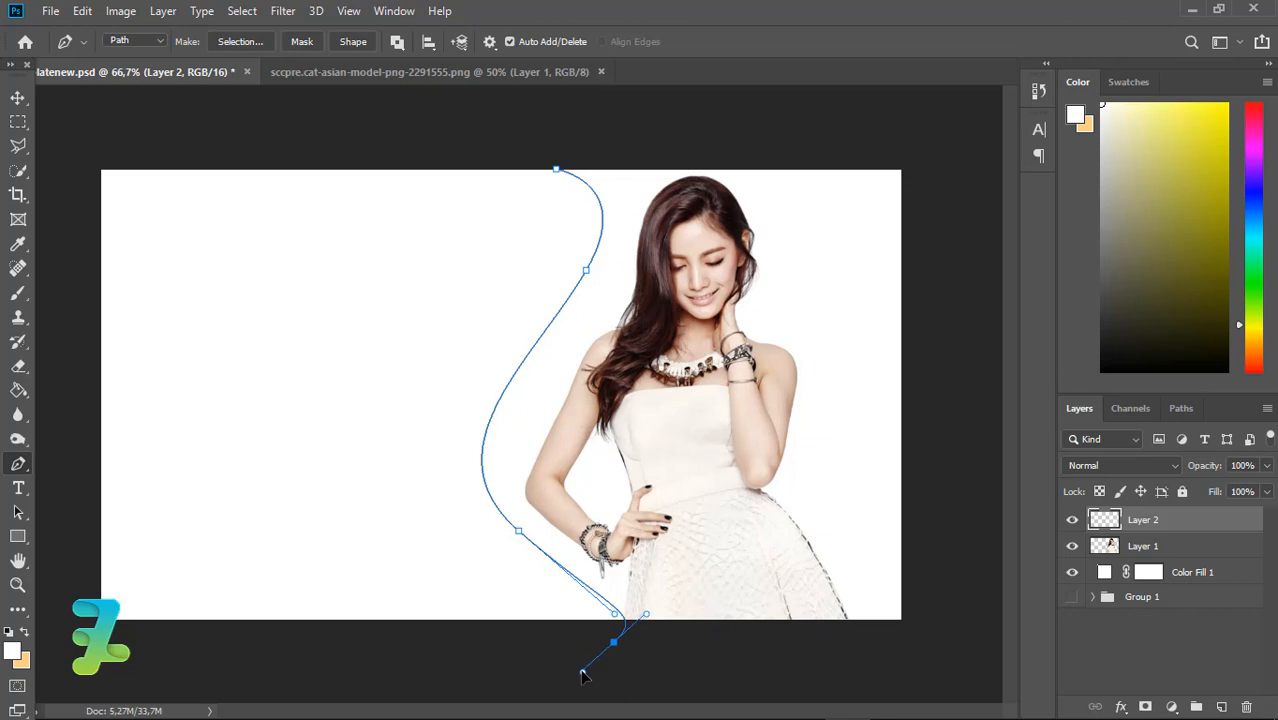
{"action": "key", "text": "ctrl+z"}
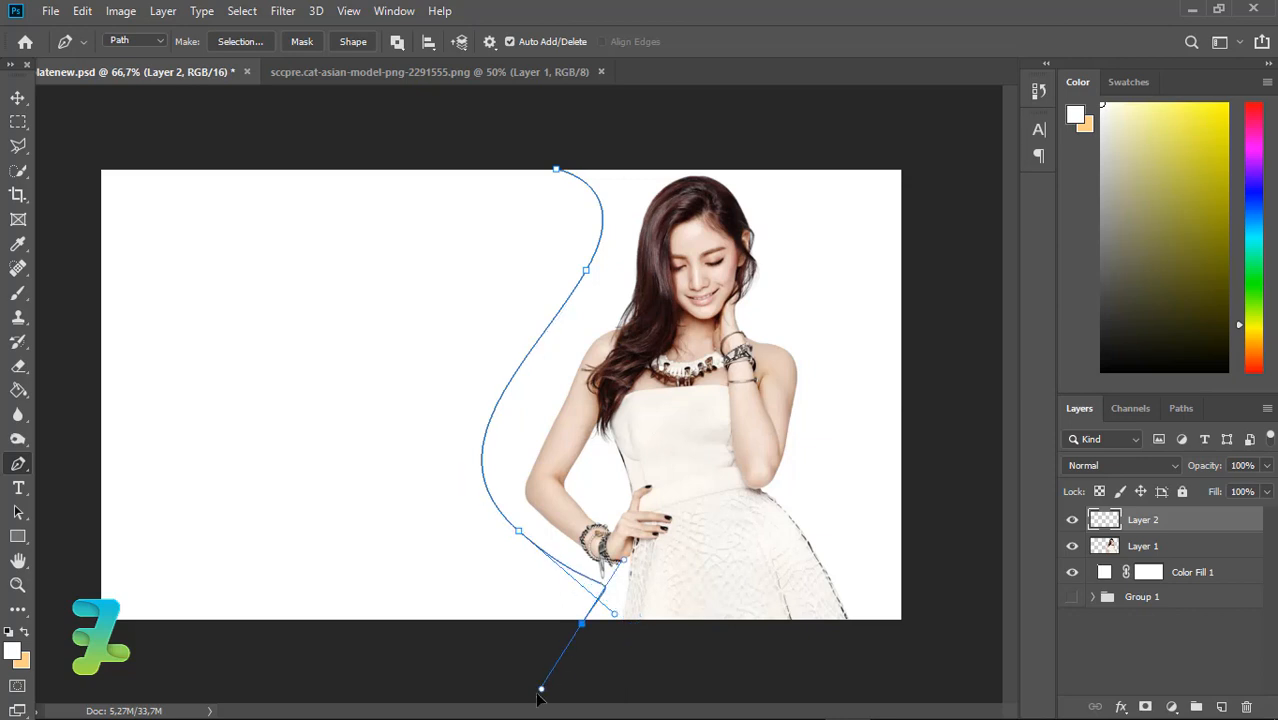
{"action": "left_click_drag", "start_coordinate": [604, 630], "coordinate": [584, 668]}
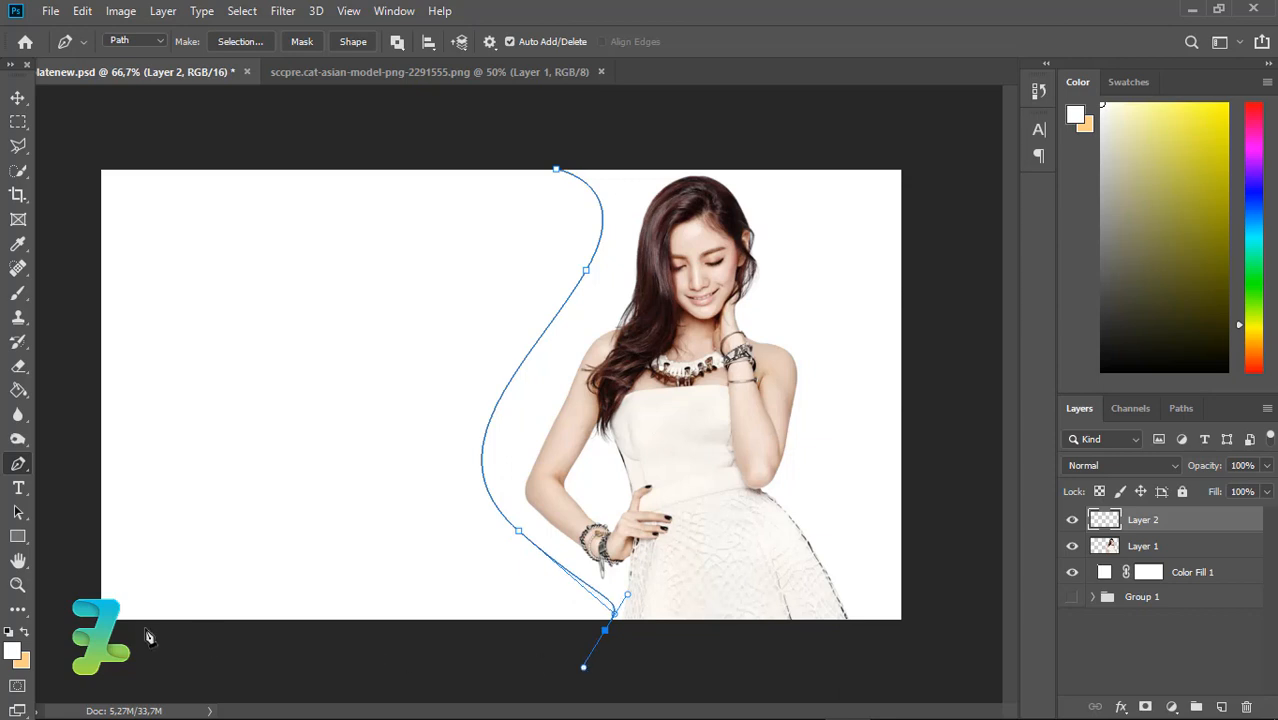
{"action": "left_click", "coordinate": [83, 648]}
{"action": "left_click", "coordinate": [82, 148]}
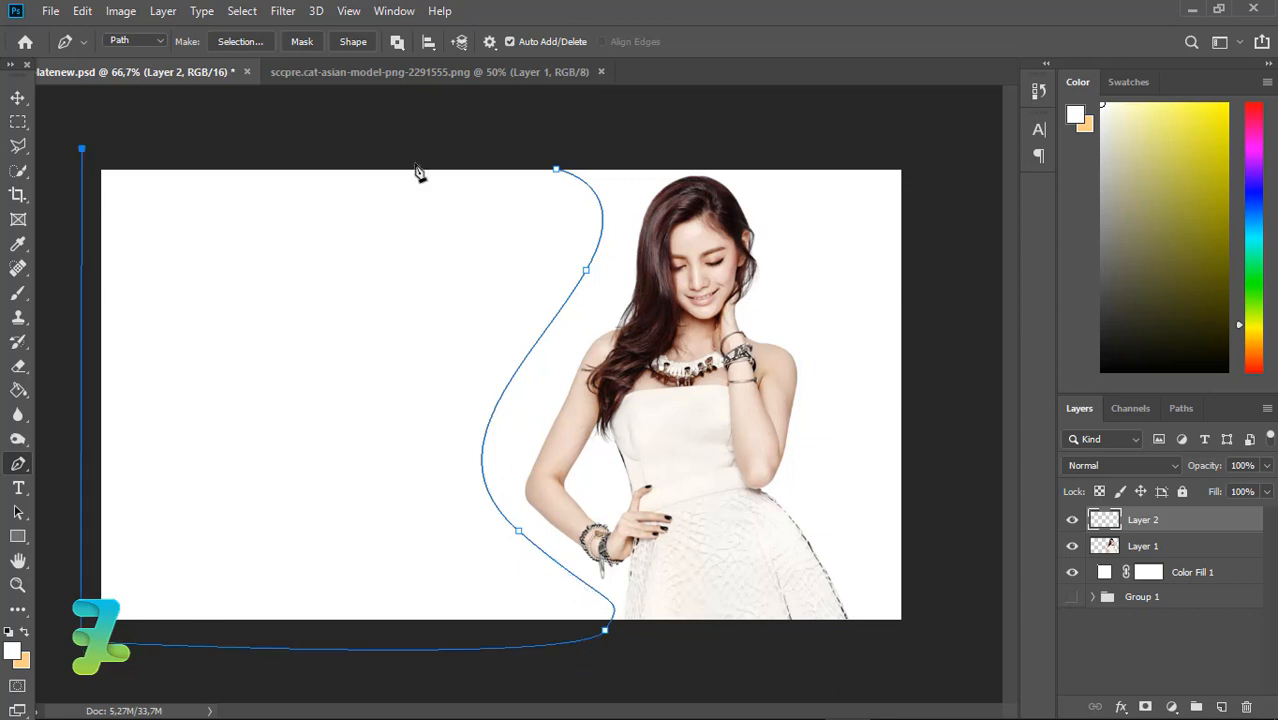
{"action": "left_click", "coordinate": [550, 135]}
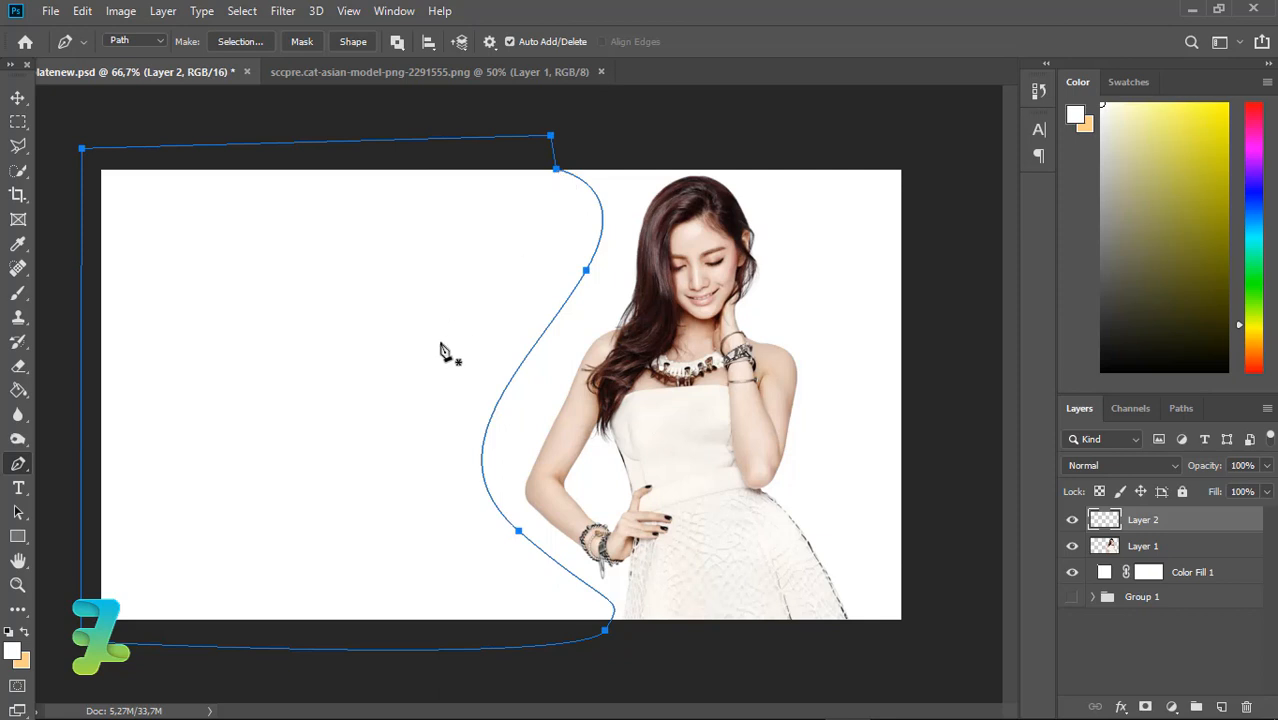
Step: Turn the closed wavy path into a selection
{"action": "right_click", "coordinate": [313, 285]}
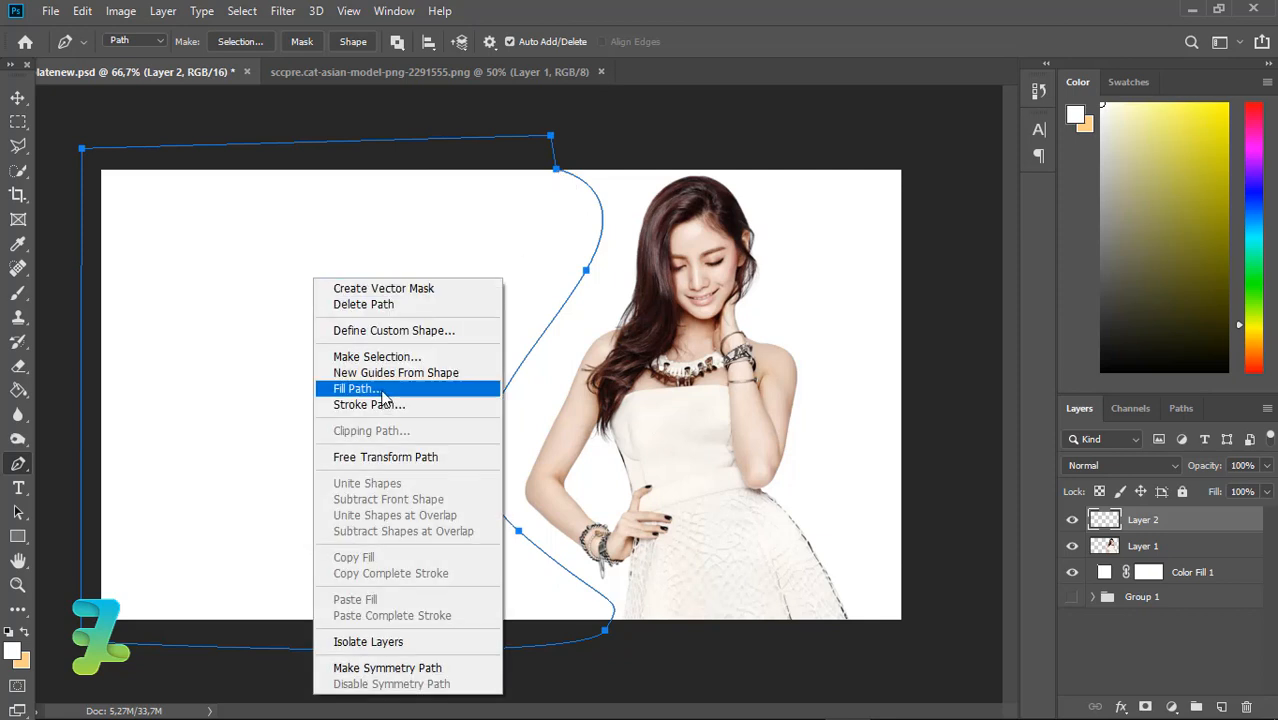
{"action": "left_click", "coordinate": [378, 358]}
{"action": "left_click", "coordinate": [738, 165]}
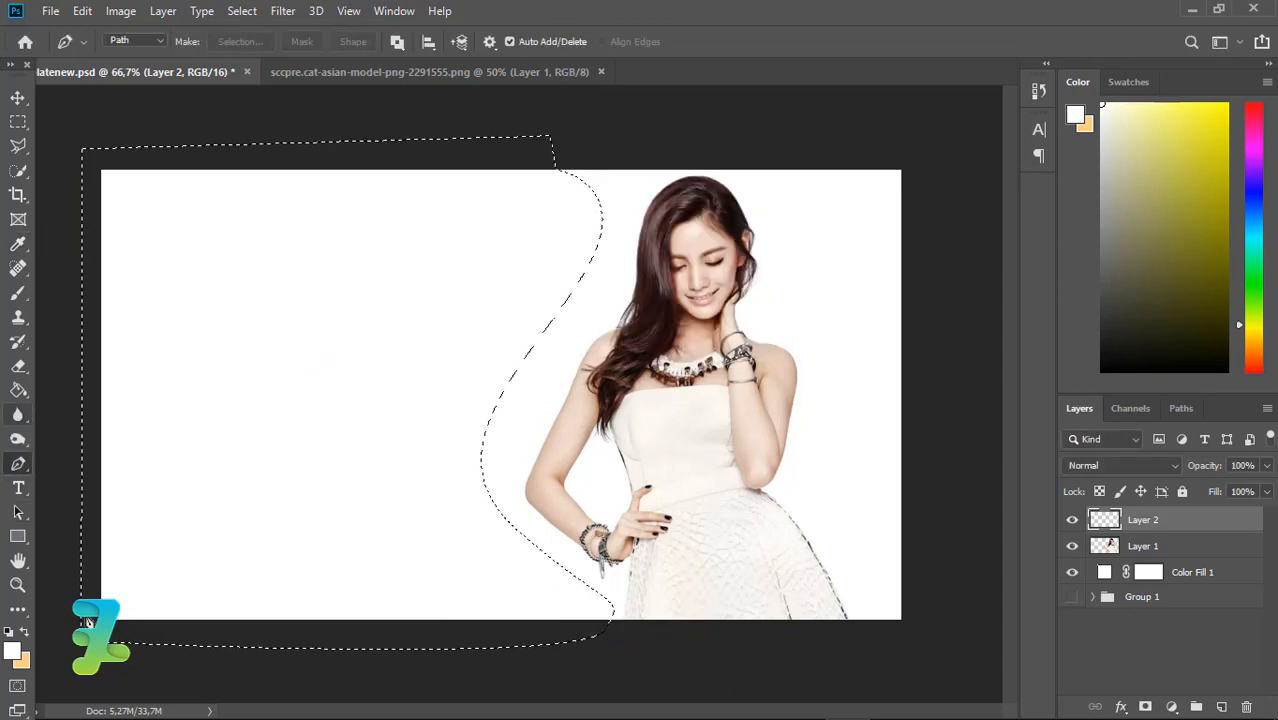
Step: Choose the Gradient tool and set the gradient's starting colour stop to yellow-green d2ff00
{"action": "left_click", "coordinate": [18, 390]}
{"action": "right_click", "coordinate": [18, 390]}
{"action": "left_click", "coordinate": [100, 386]}
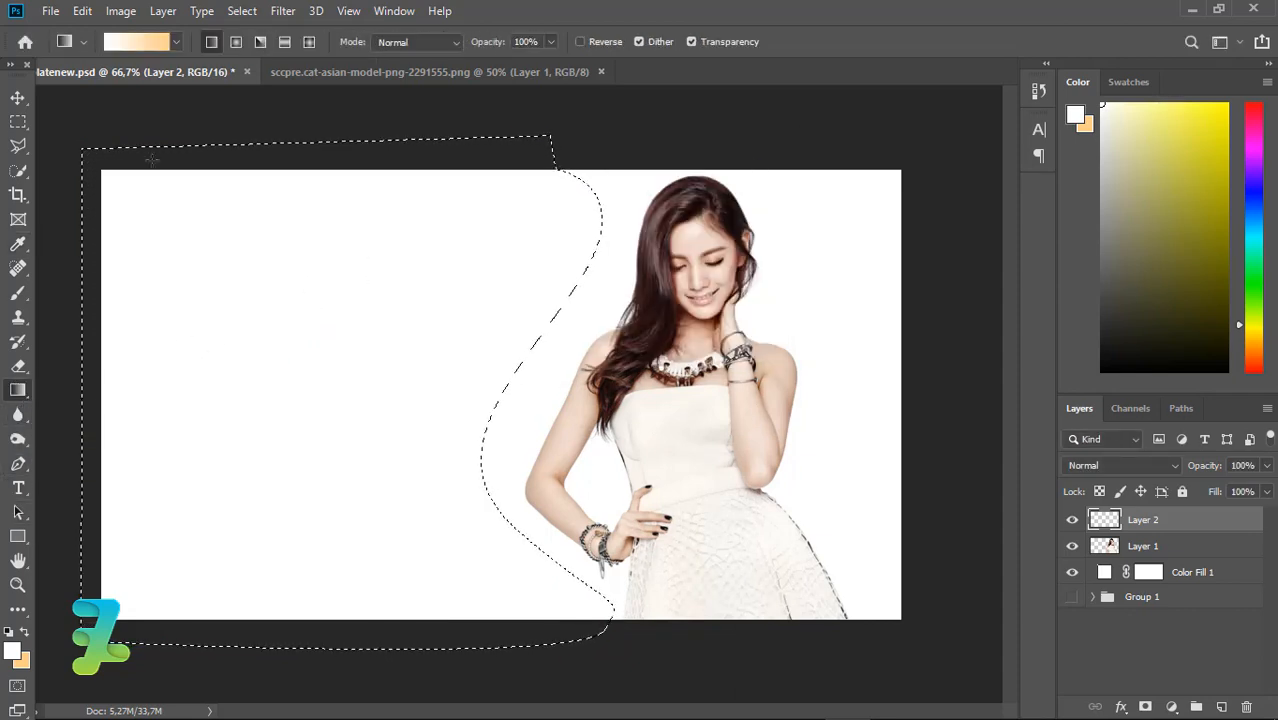
{"action": "left_click", "coordinate": [153, 40]}
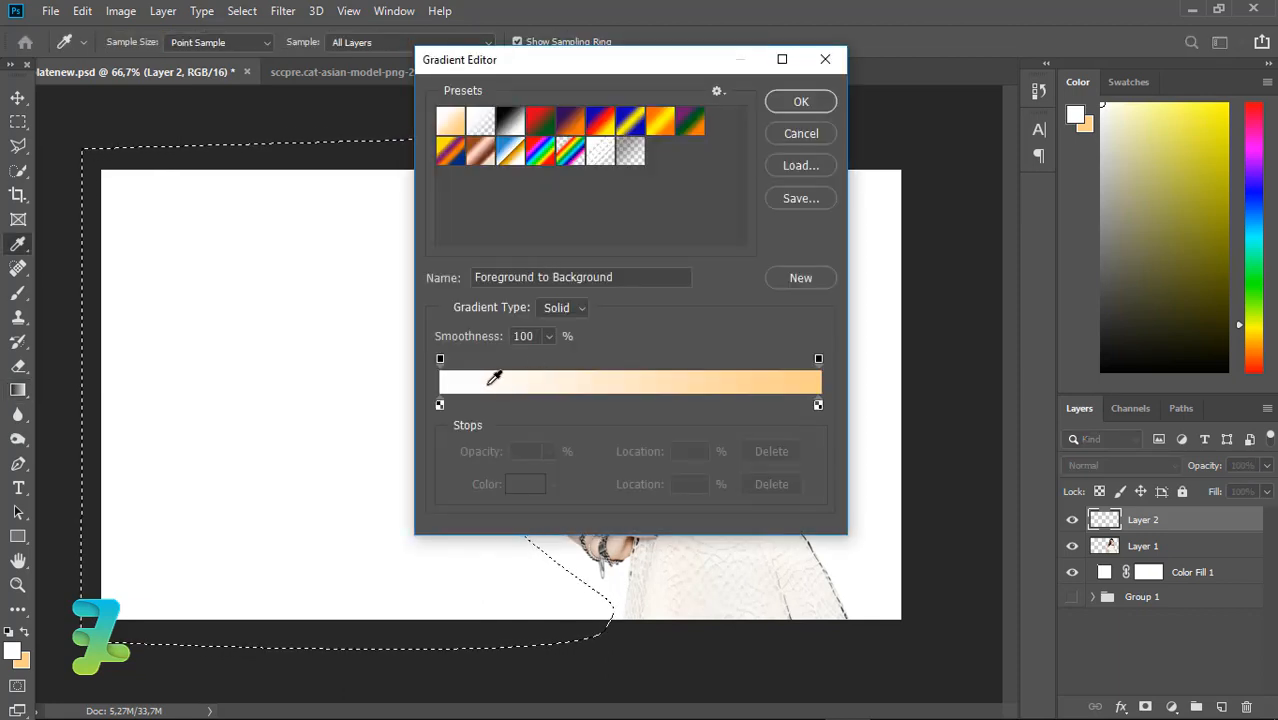
{"action": "double_click", "coordinate": [440, 405]}
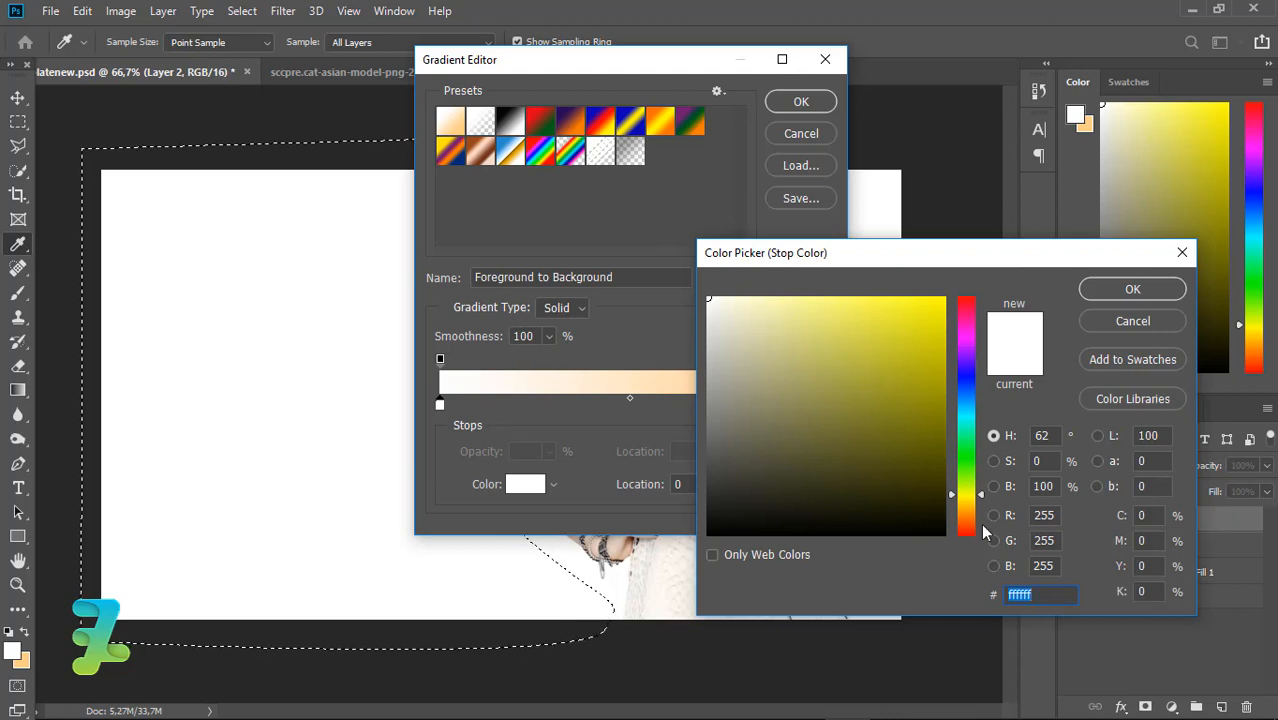
{"action": "left_click_drag", "start_coordinate": [970, 487], "coordinate": [968, 489]}
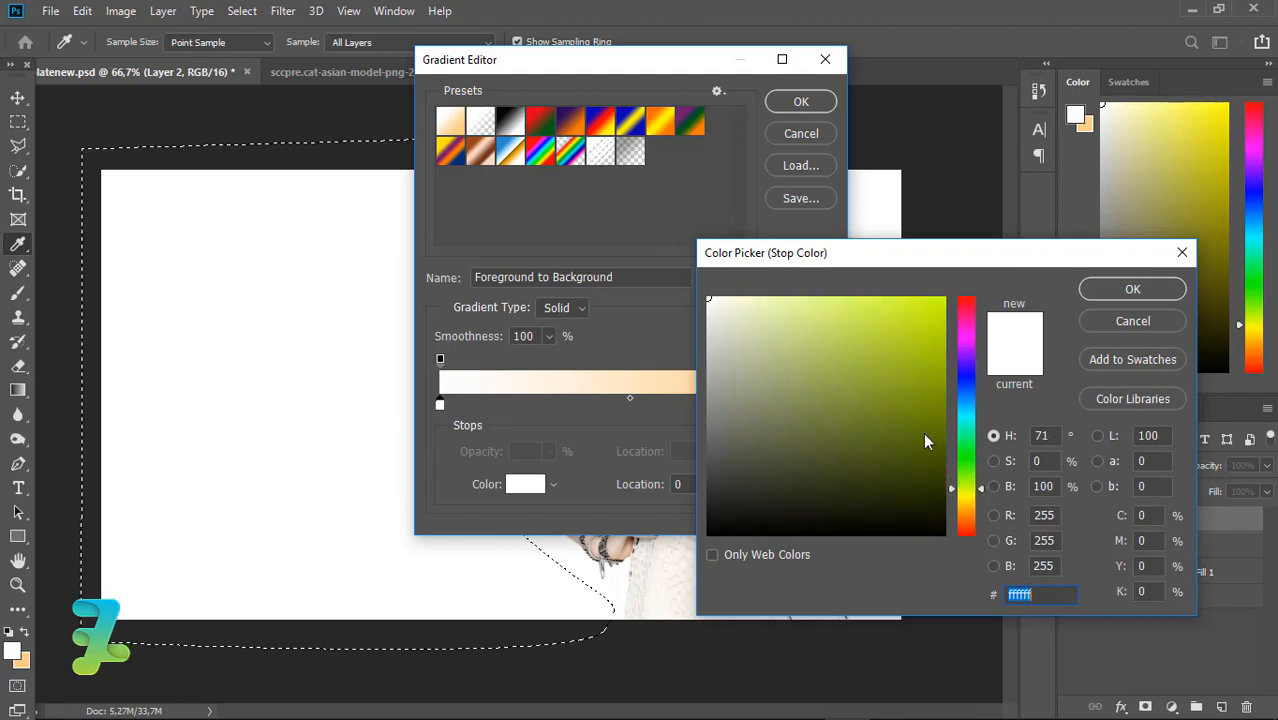
{"action": "left_click_drag", "start_coordinate": [923, 432], "coordinate": [978, 254]}
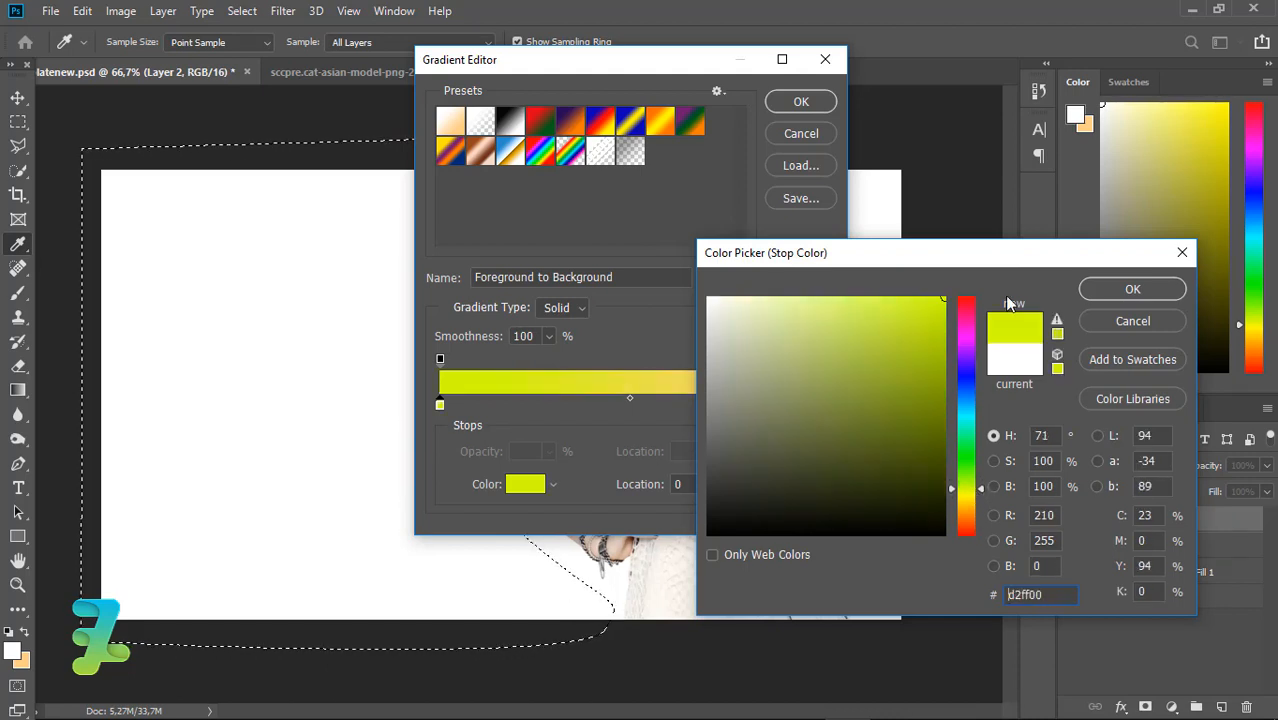
{"action": "left_click", "coordinate": [1132, 289]}
Step: Set the gradient's end colour stop to cyan 00fffc and accept the custom gradient
{"action": "double_click", "coordinate": [818, 406]}
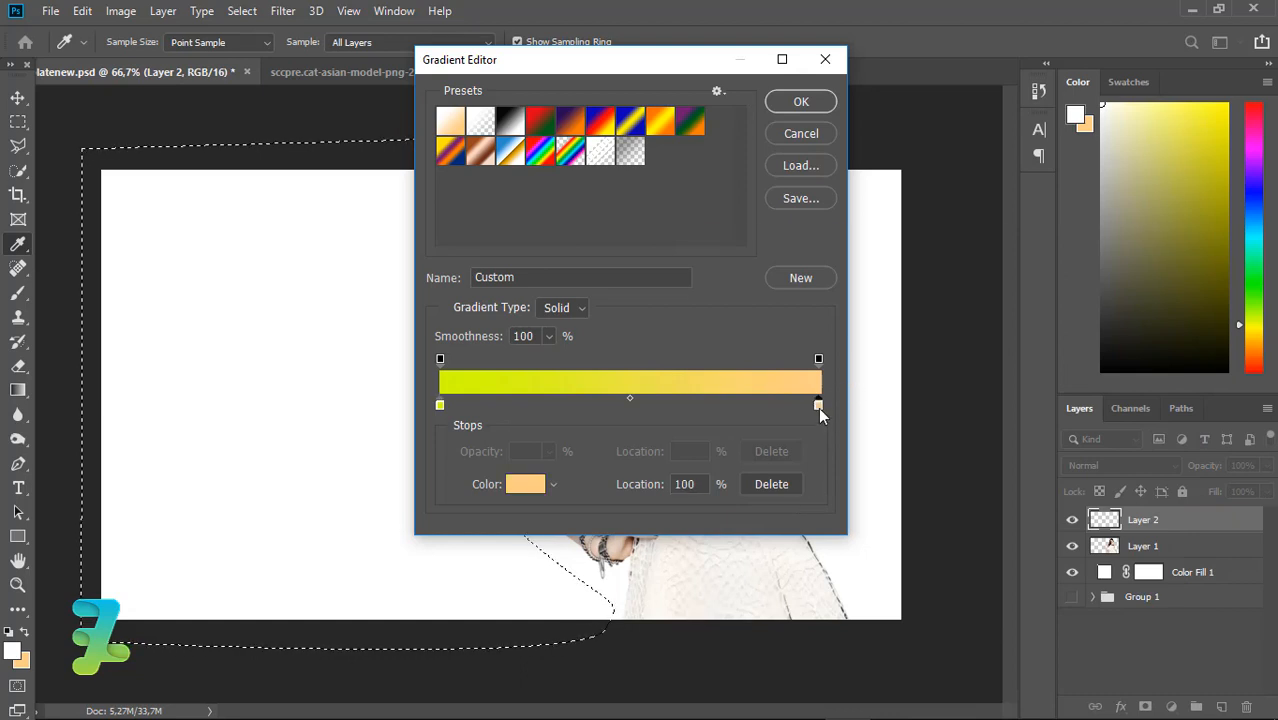
{"action": "left_click", "coordinate": [959, 415]}
{"action": "left_click", "coordinate": [943, 298]}
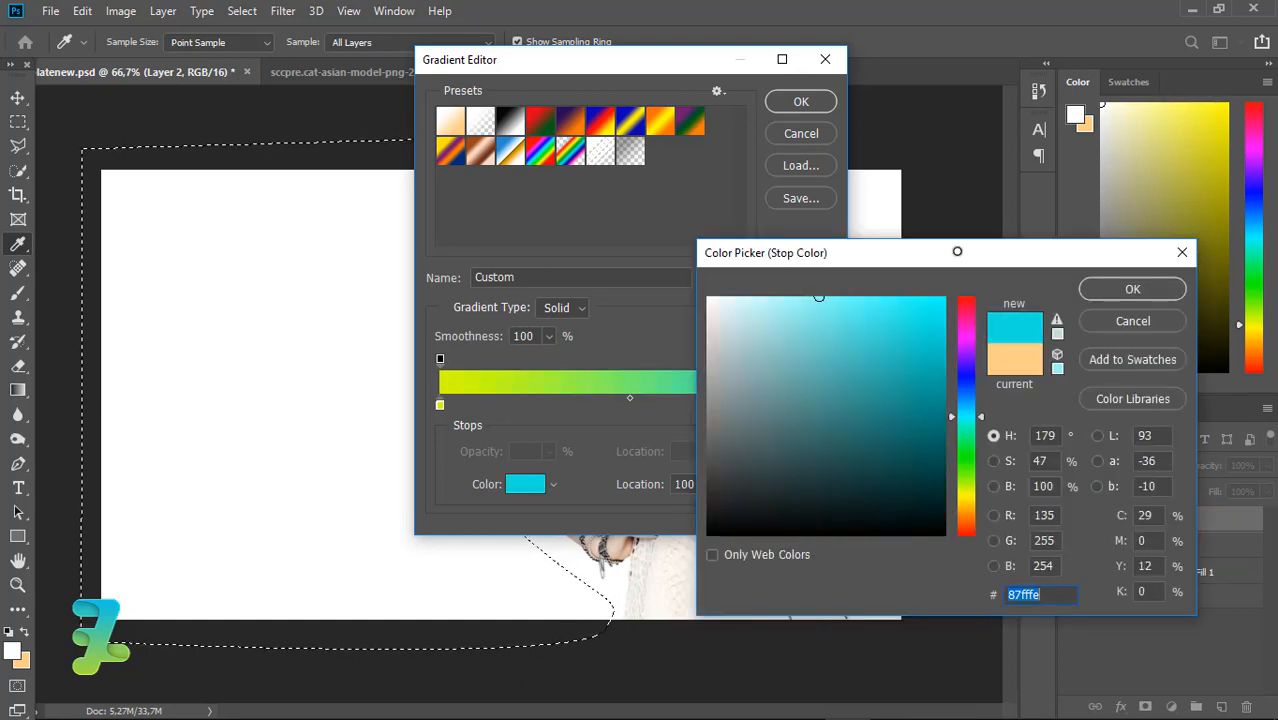
{"action": "left_click_drag", "start_coordinate": [983, 262], "coordinate": [715, 257]}
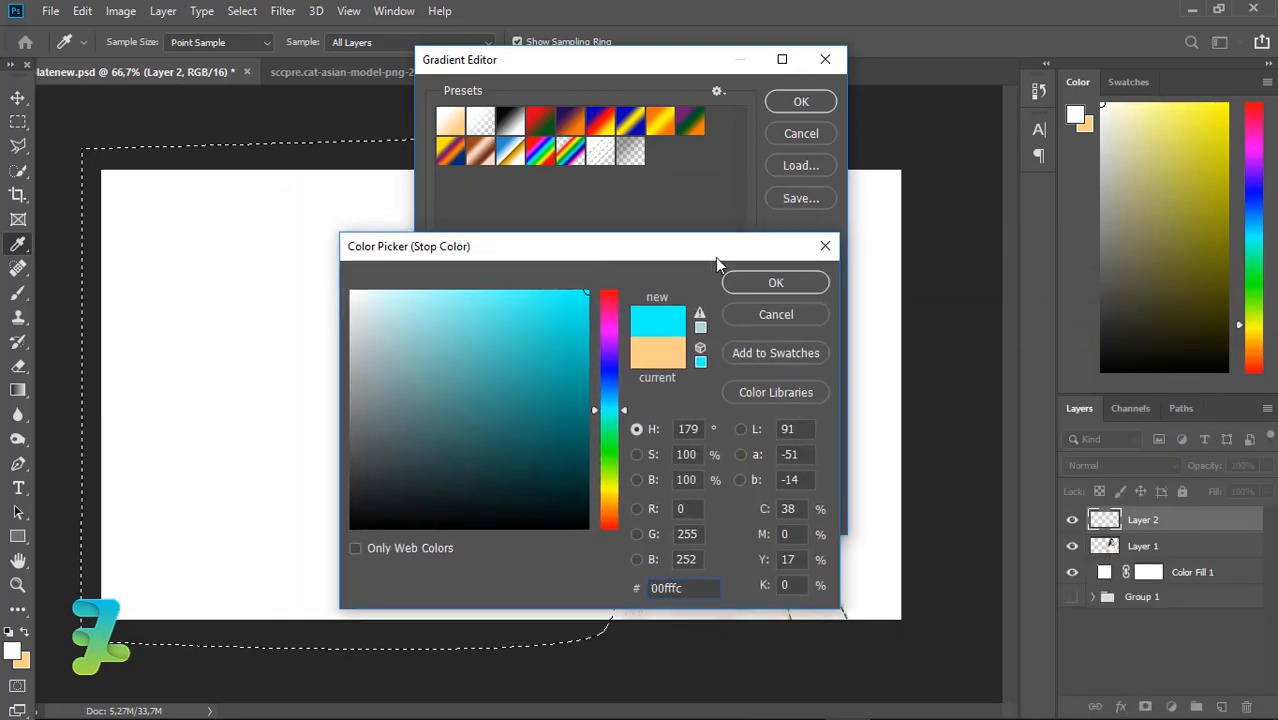
{"action": "left_click", "coordinate": [748, 286]}
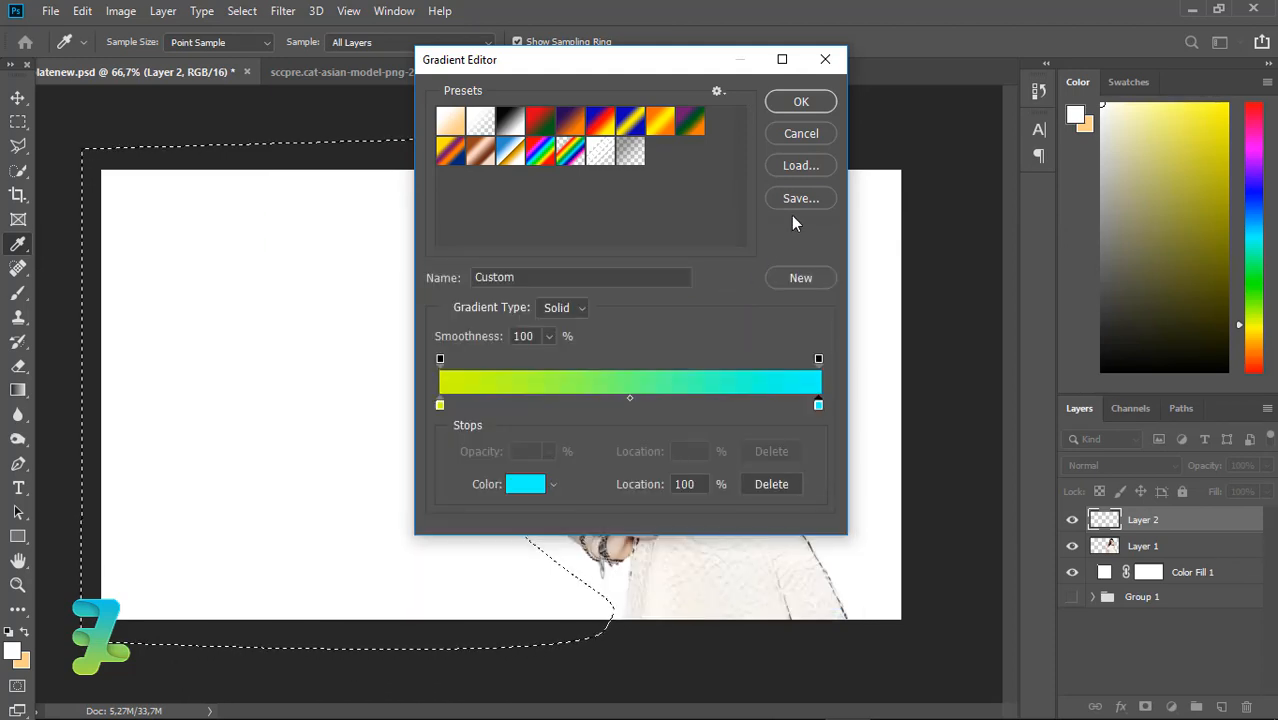
{"action": "left_click", "coordinate": [801, 101]}
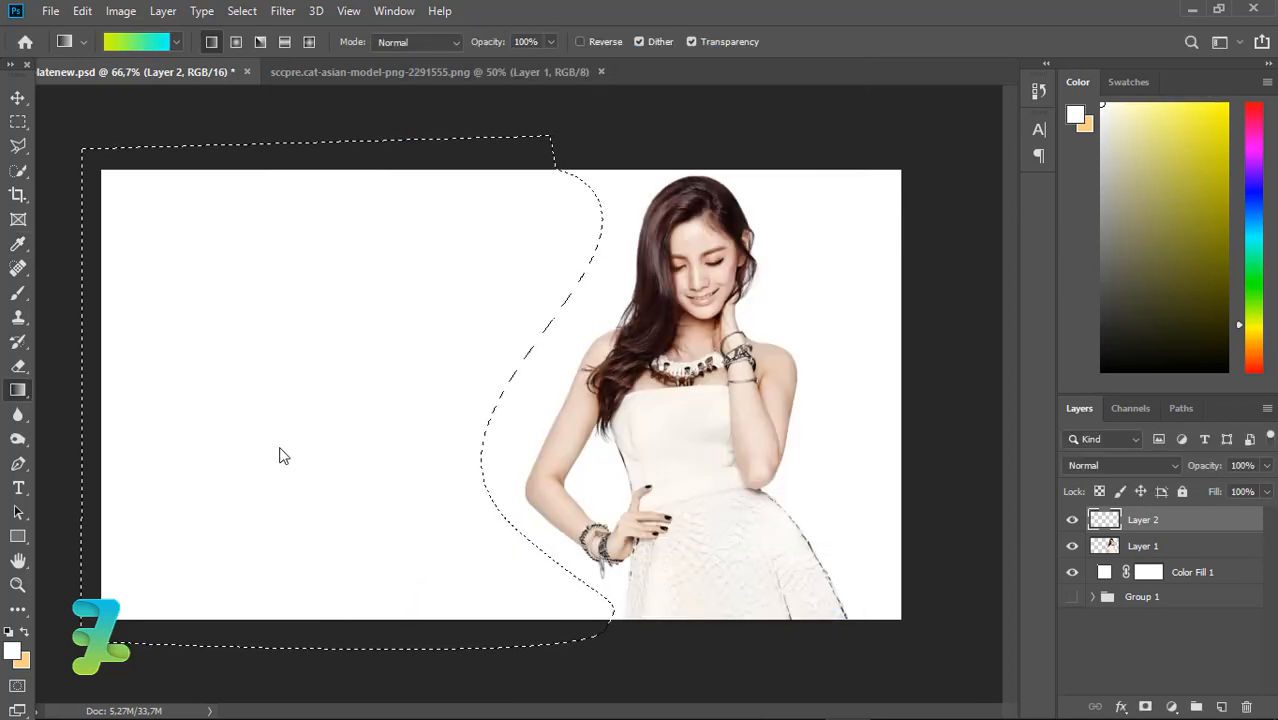
Step: Fill the wavy selection with the linear gradient, running diagonally from its upper right to the canvas's lower left, and deselect
{"action": "left_click_drag", "start_coordinate": [633, 167], "coordinate": [132, 556]}
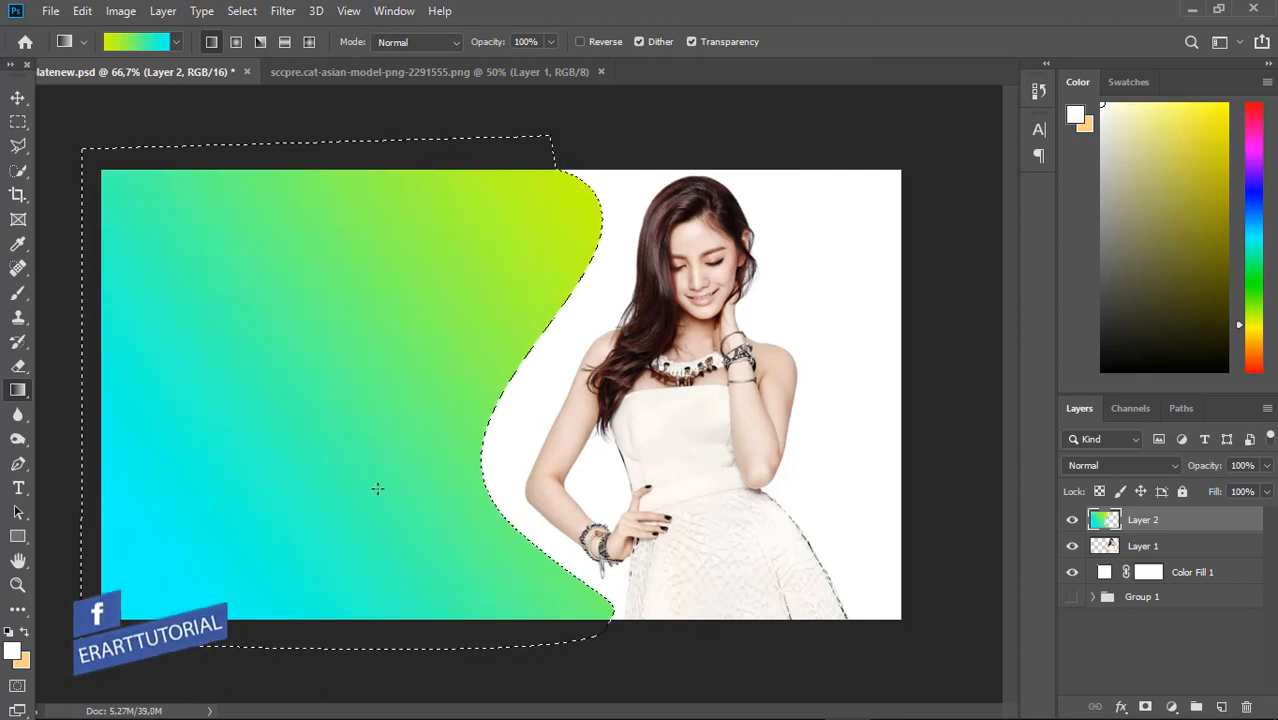
{"action": "key", "text": "ctrl+d"}
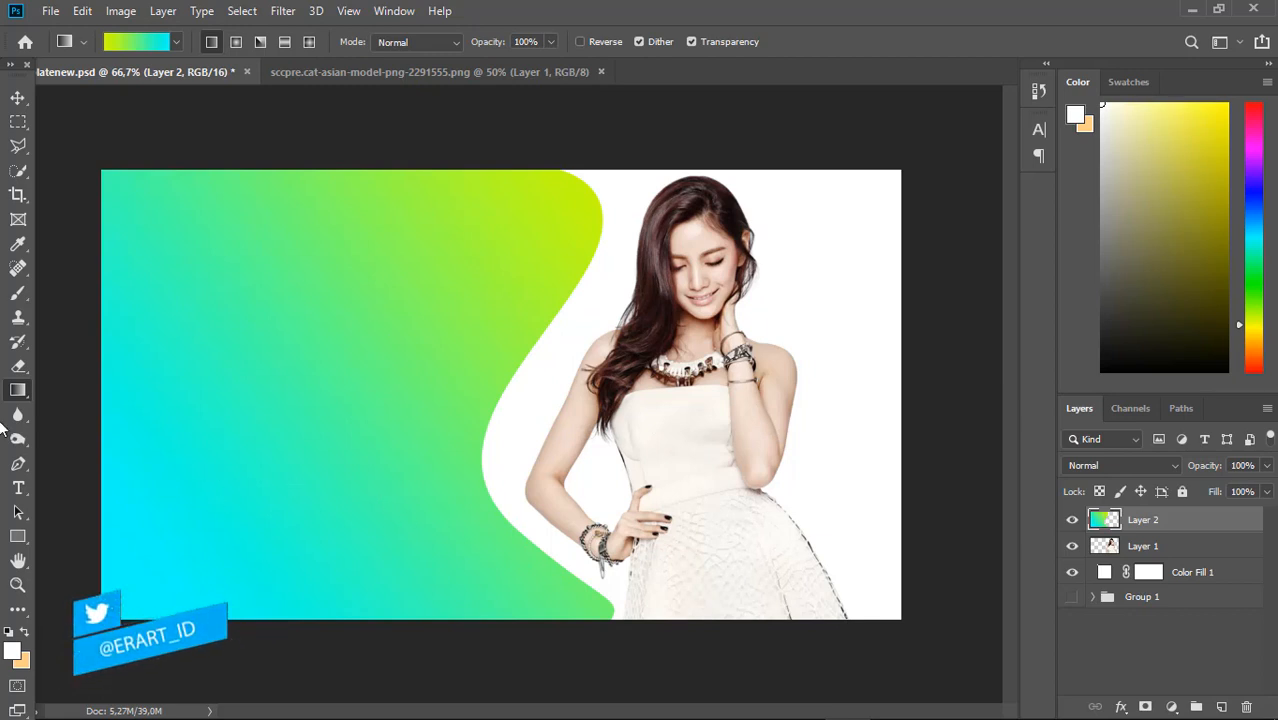
Step: Add a new layer and draw a wavy Pen path down through the gradient shape, from above the canvas to below it
{"action": "left_click", "coordinate": [1223, 707]}
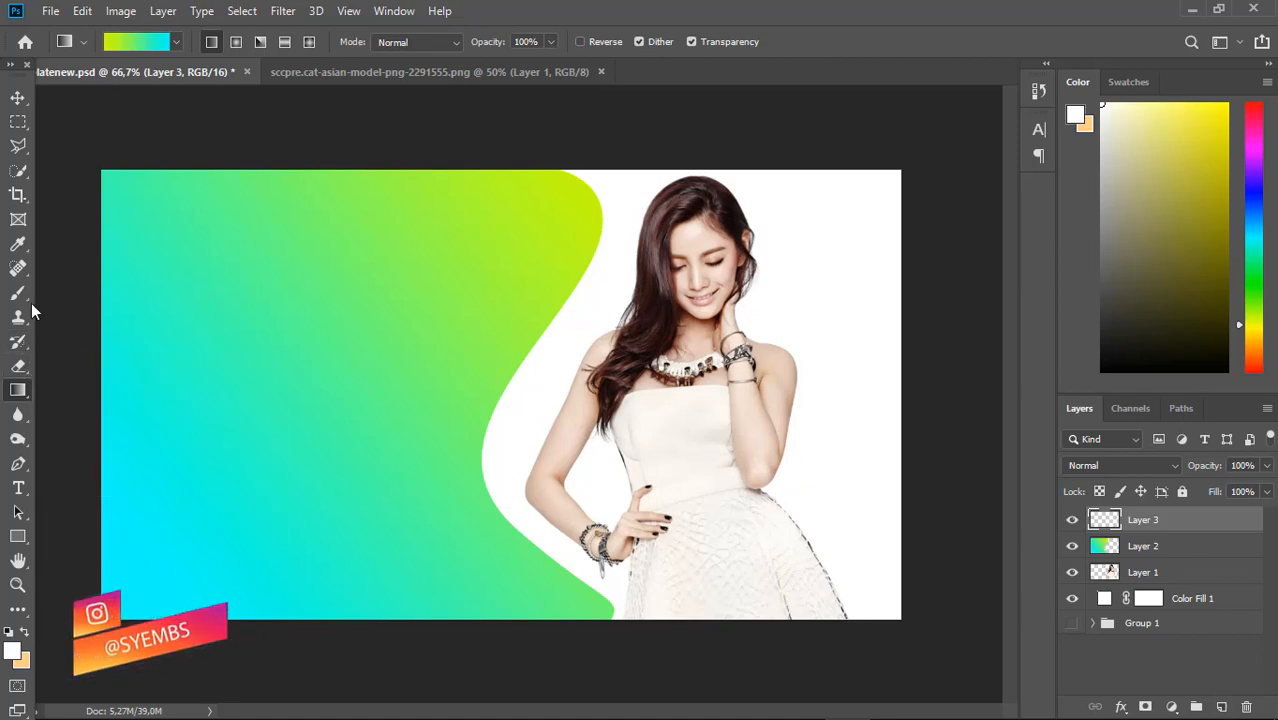
{"action": "left_click", "coordinate": [18, 463]}
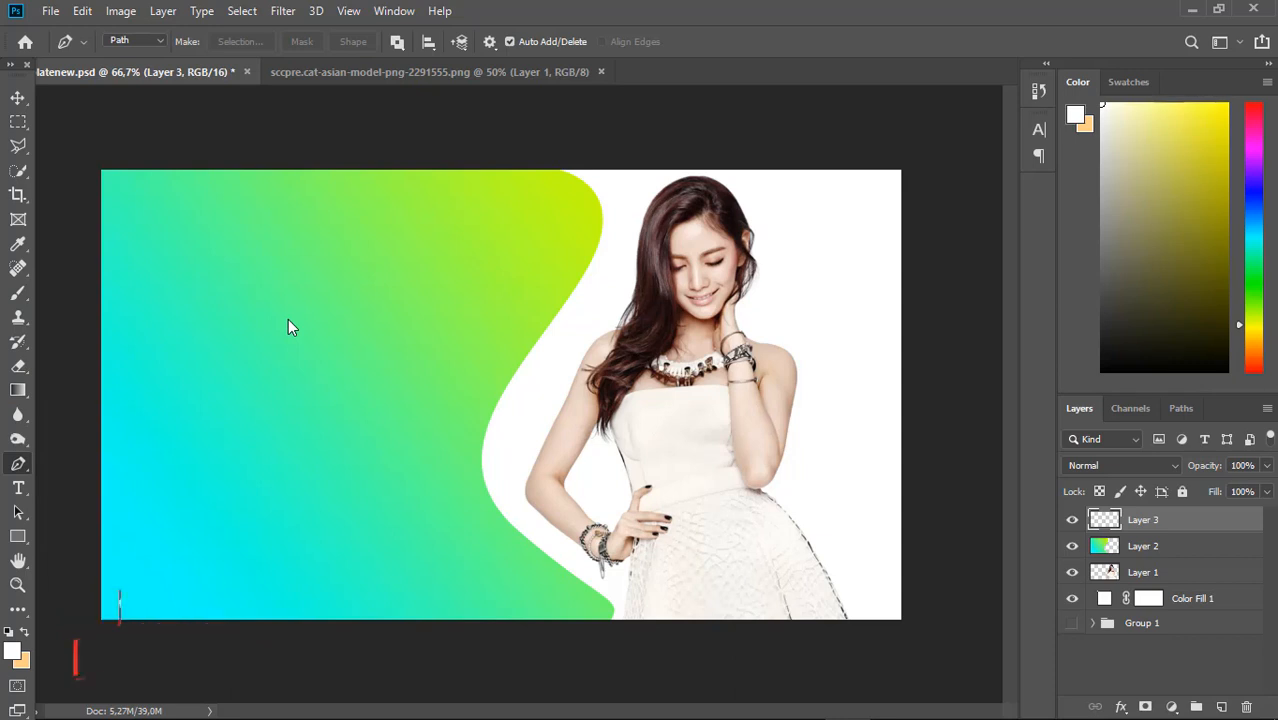
{"action": "left_click", "coordinate": [266, 160]}
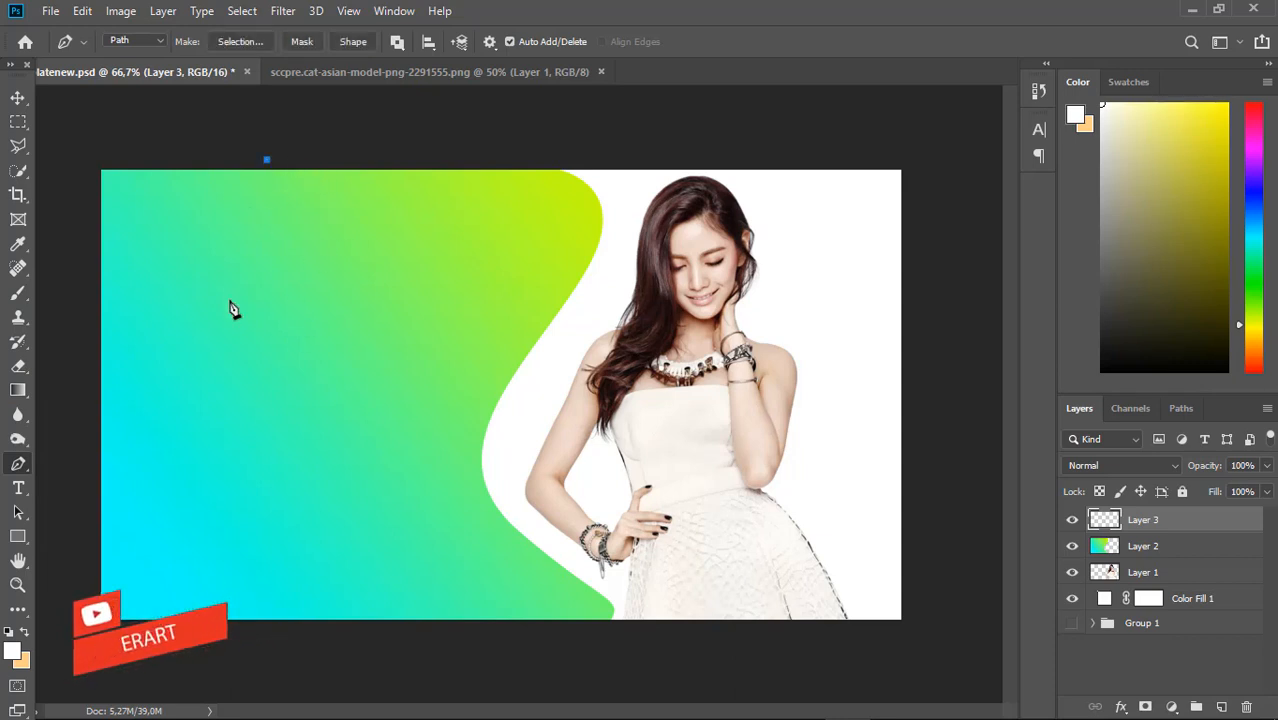
{"action": "left_click", "coordinate": [228, 310]}
{"action": "left_click_drag", "start_coordinate": [240, 327], "coordinate": [303, 377]}
{"action": "left_click_drag", "start_coordinate": [385, 436], "coordinate": [348, 494]}
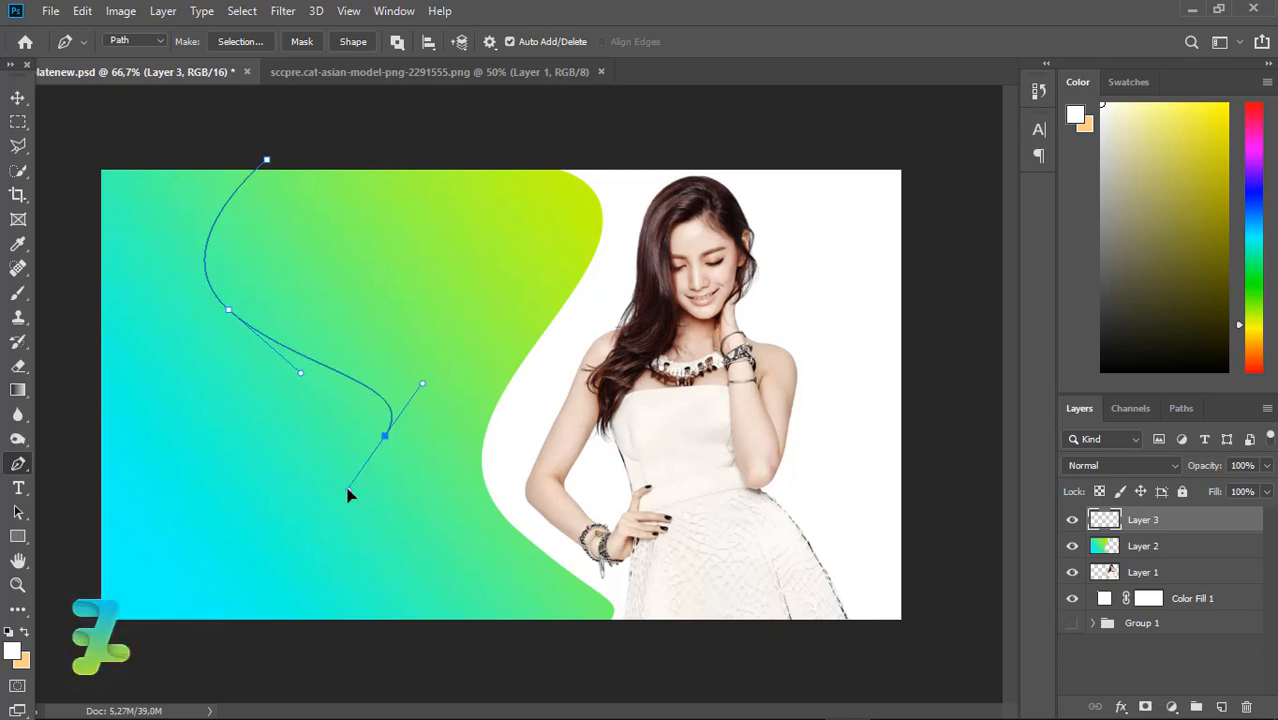
{"action": "left_click_drag", "start_coordinate": [482, 672], "coordinate": [684, 713]}
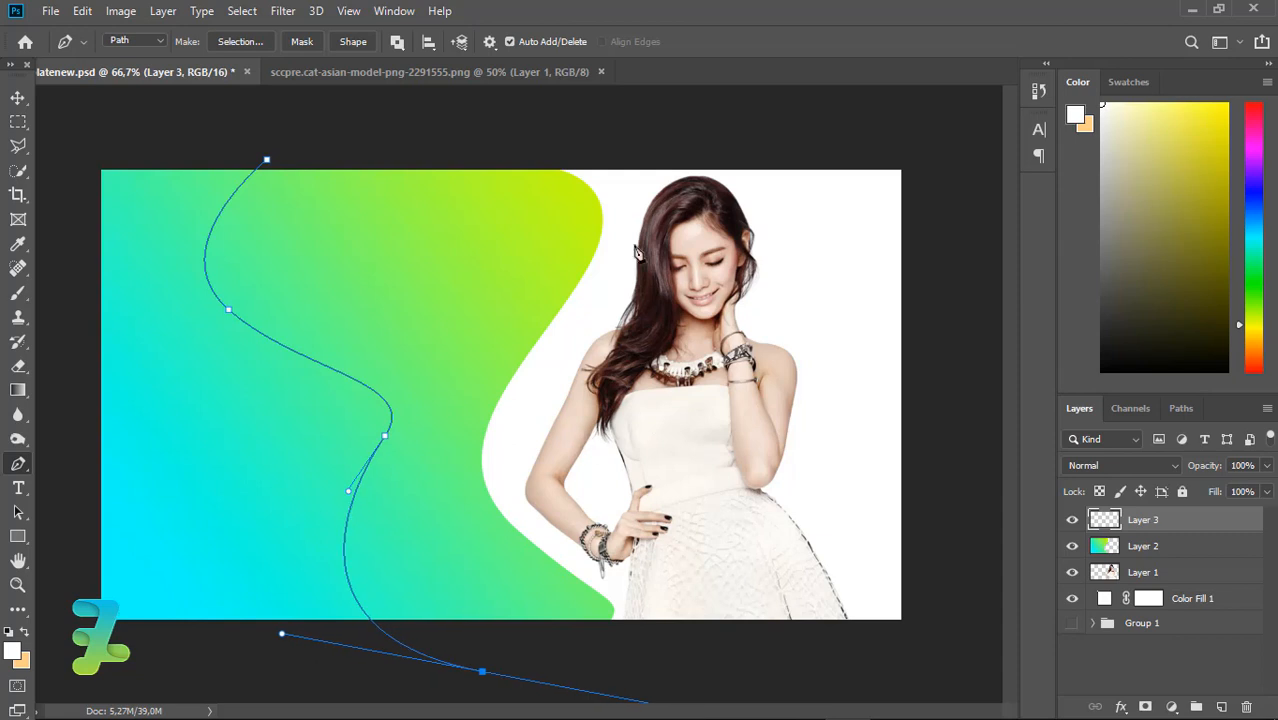
Step: Extend the path up past the gradient's wavy right edge and close it above the canvas at its starting point
{"action": "left_click", "coordinate": [640, 166]}
{"action": "key", "text": "ctrl+z"}
{"action": "left_click", "coordinate": [666, 651]}
{"action": "left_click_drag", "start_coordinate": [636, 178], "coordinate": [530, 113]}
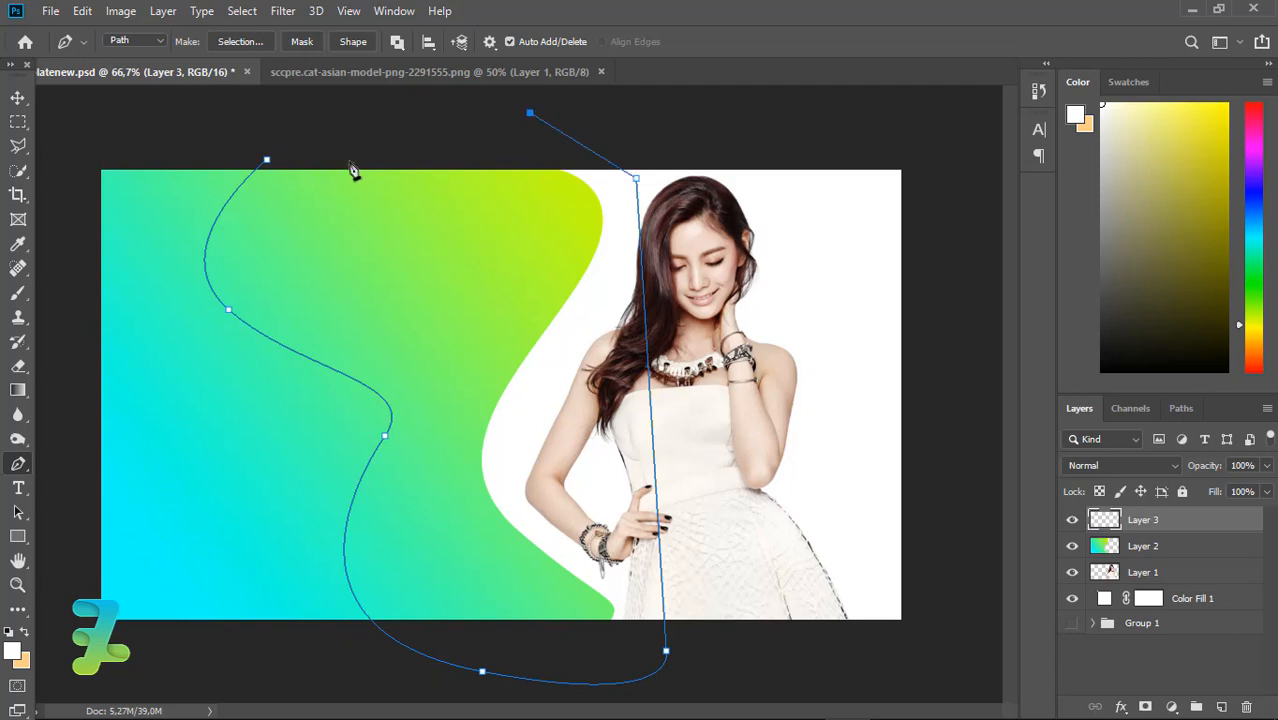
{"action": "left_click", "coordinate": [268, 162]}
Step: Turn the closed path into a selection with the default settings
{"action": "right_click", "coordinate": [352, 245]}
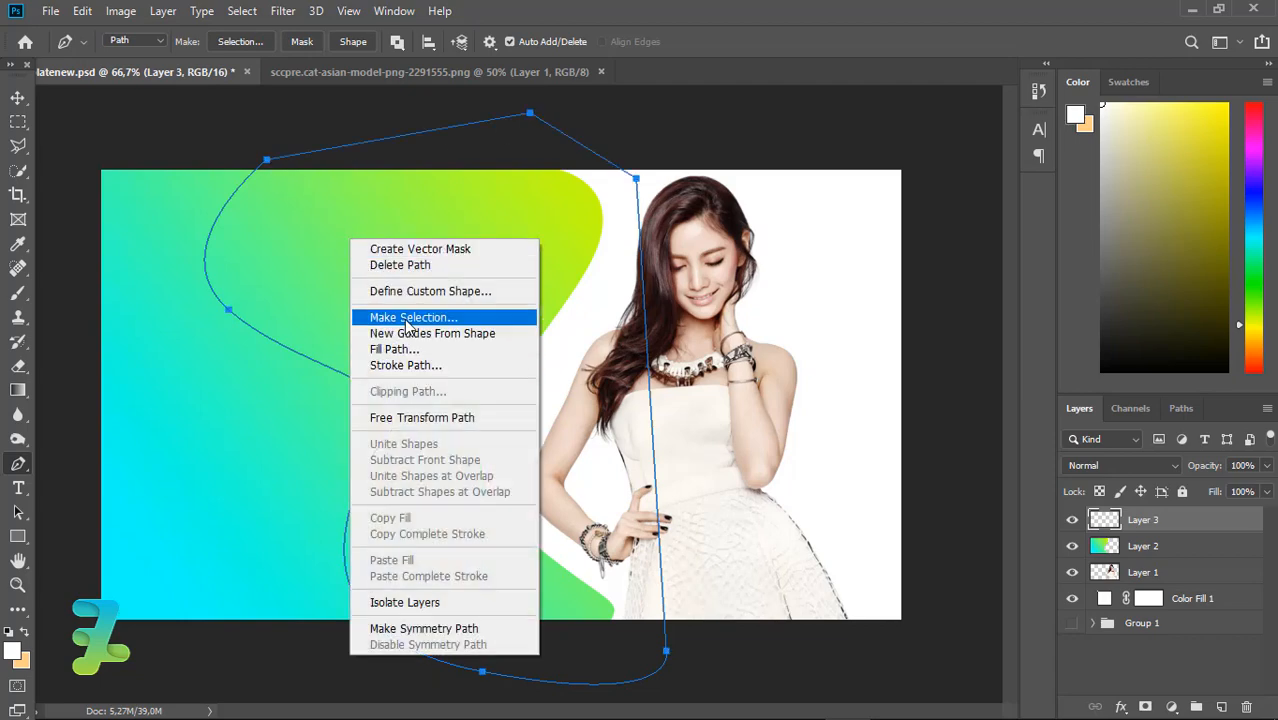
{"action": "left_click", "coordinate": [405, 320]}
{"action": "key", "text": "Return"}
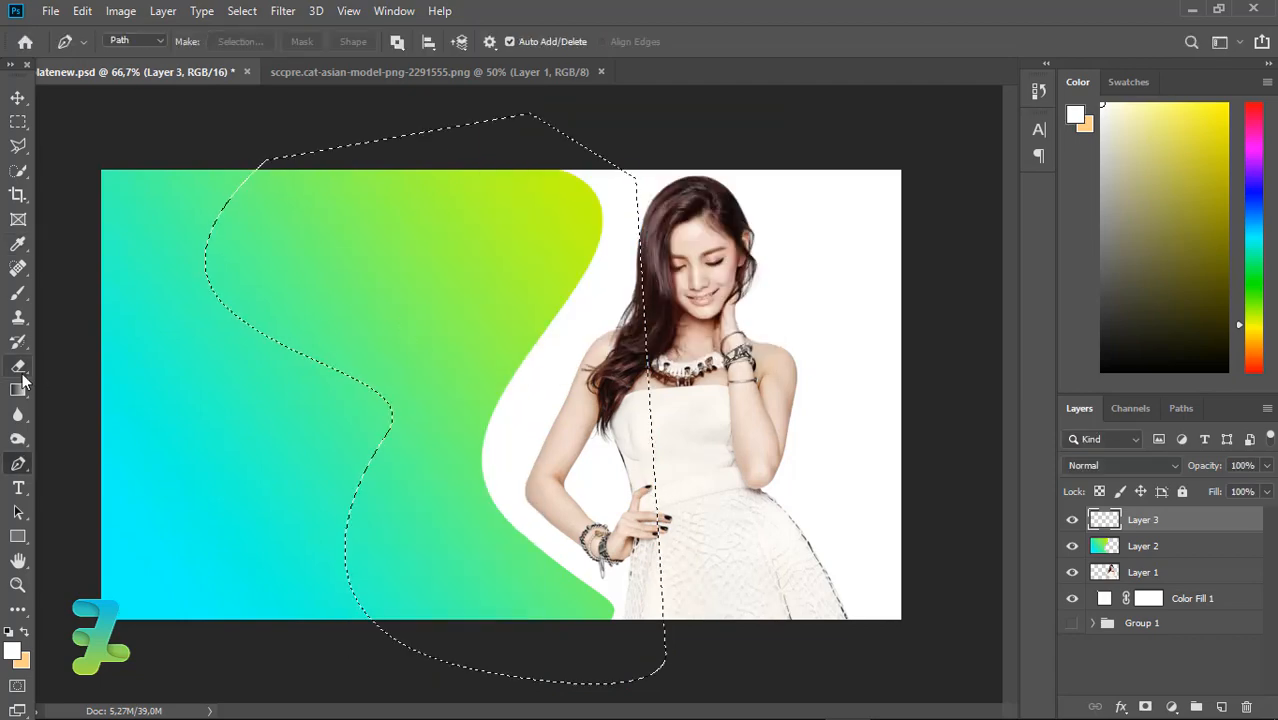
Step: Fill the selection with the yellow-green to cyan linear gradient, running from its right side to beyond the canvas's left edge, and deselect
{"action": "key", "text": "g"}
{"action": "left_click_drag", "start_coordinate": [349, 316], "coordinate": [525, 202]}
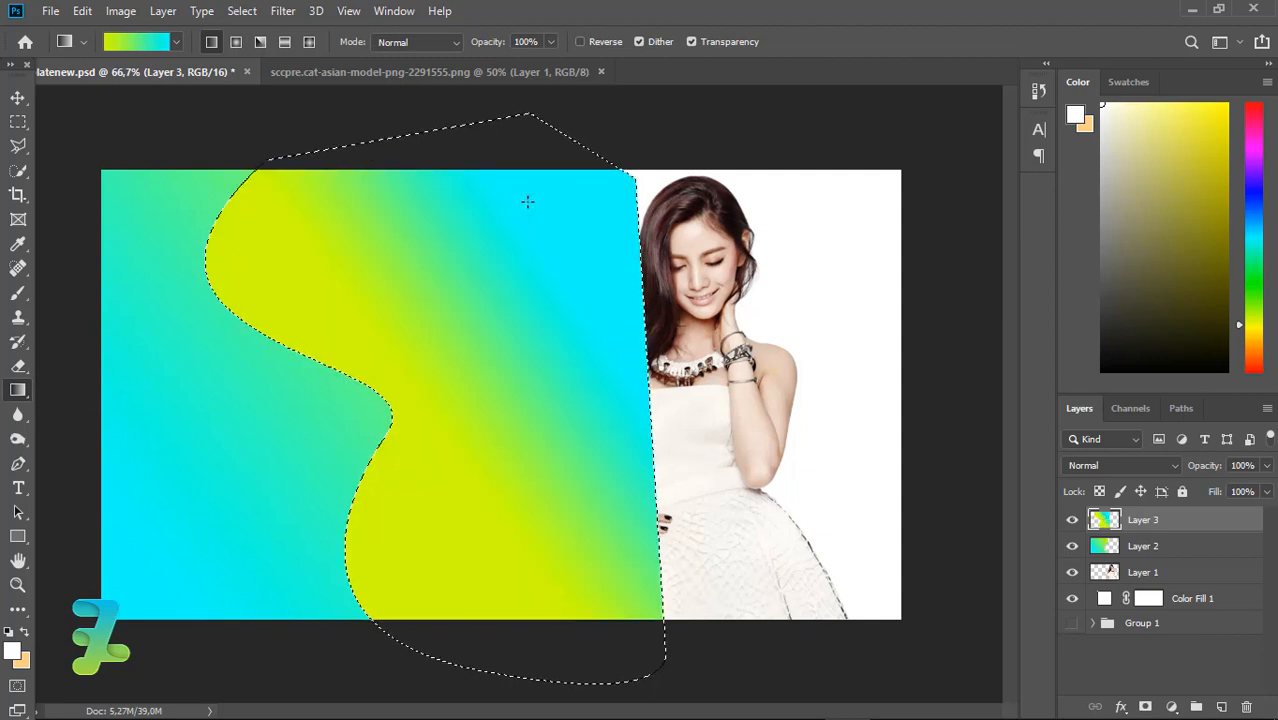
{"action": "key", "text": "ctrl+z"}
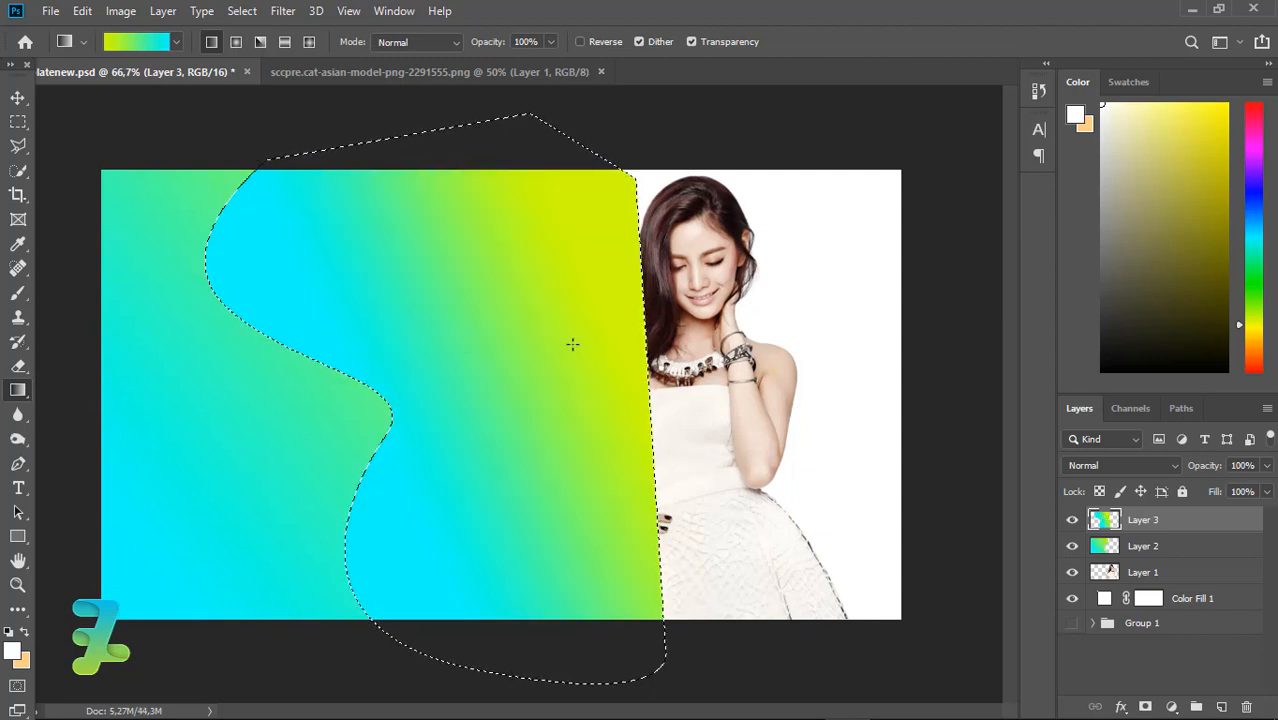
{"action": "left_click_drag", "start_coordinate": [628, 322], "coordinate": [48, 470]}
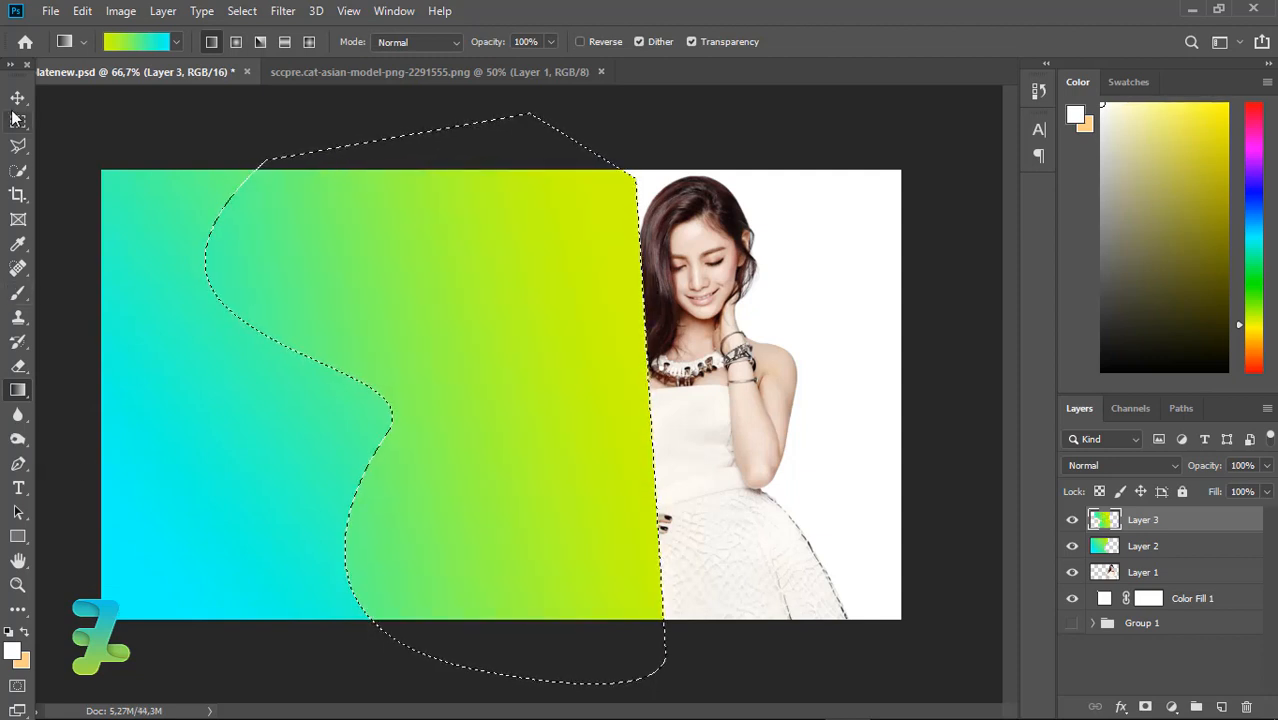
{"action": "left_click", "coordinate": [18, 97]}
{"action": "key", "text": "ctrl+d"}
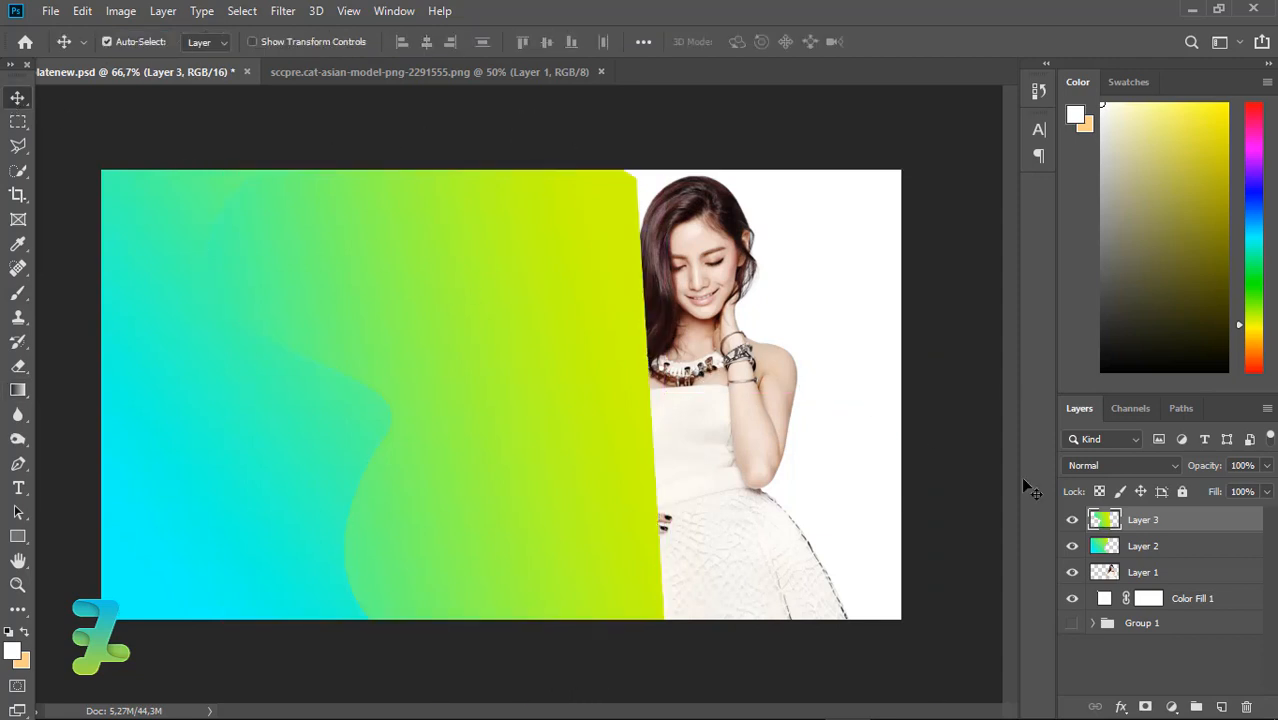
Step: Clip Layer 3 to the wavy gradient layer below and lower its opacity so it becomes a faint overlay
{"action": "right_click", "coordinate": [1212, 521]}
{"action": "left_click", "coordinate": [1013, 360]}
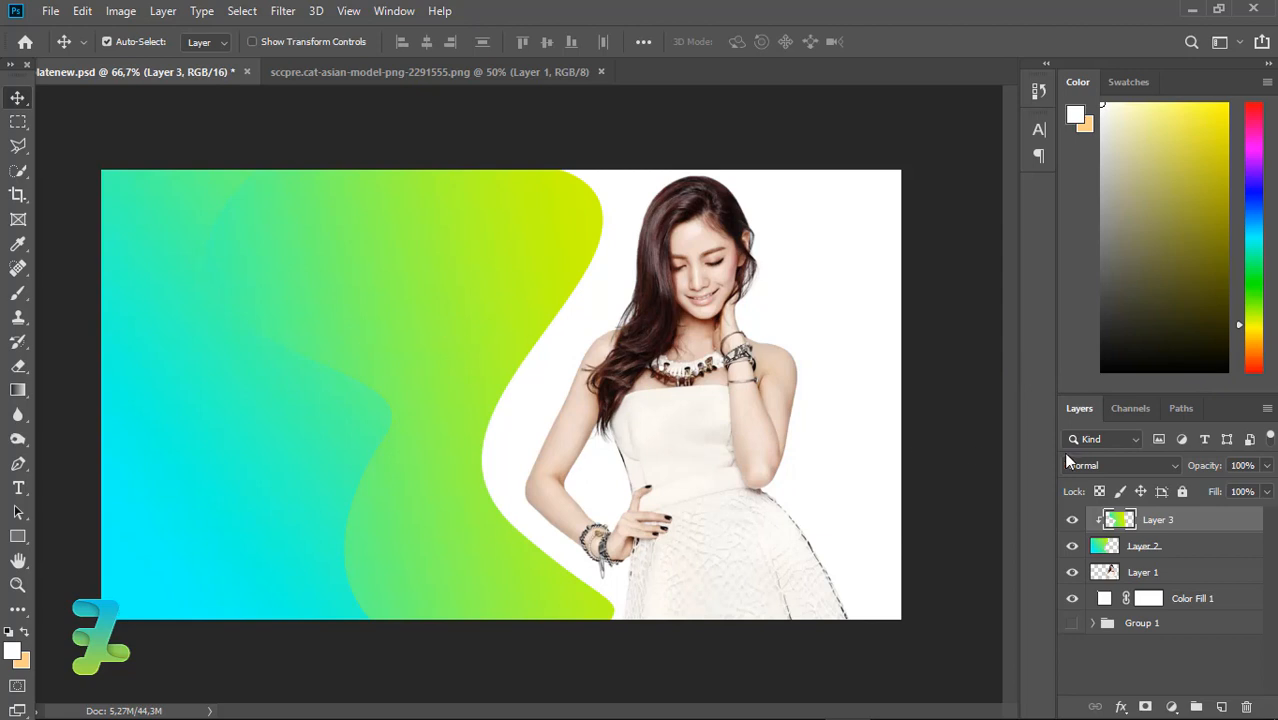
{"action": "left_click_drag", "start_coordinate": [1268, 466], "coordinate": [1256, 489]}
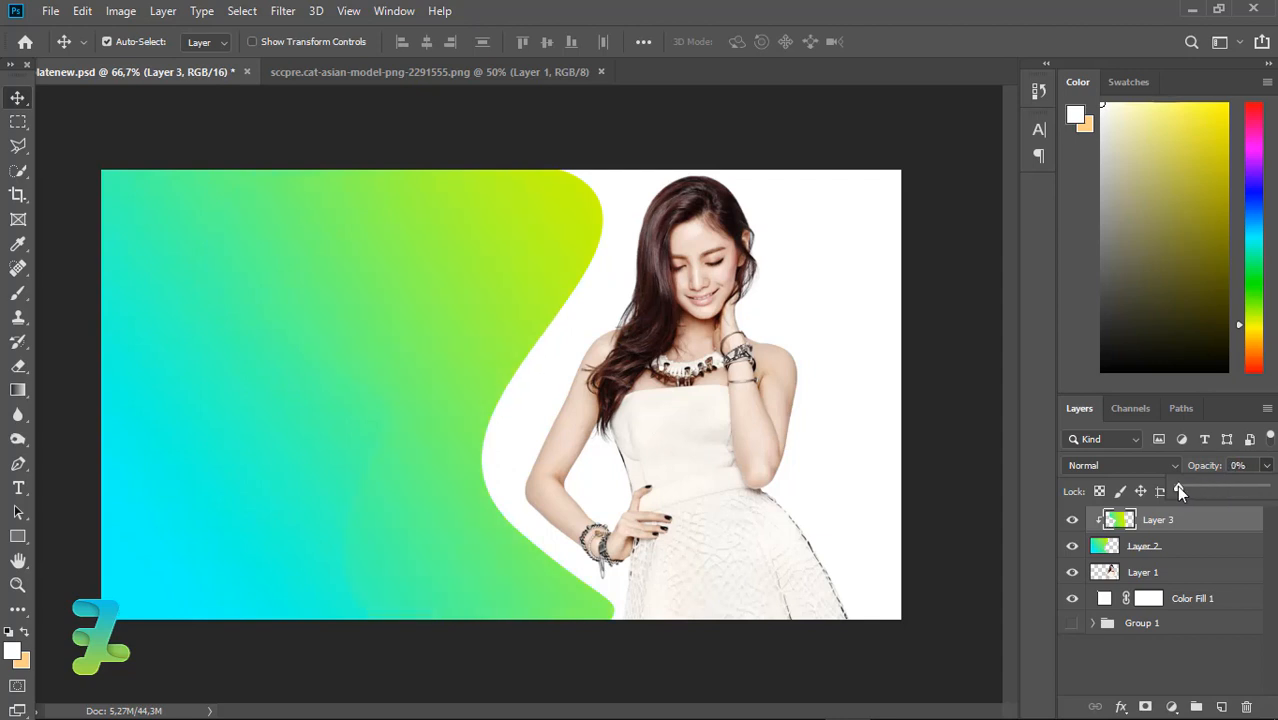
{"action": "left_click_drag", "start_coordinate": [1182, 488], "coordinate": [1194, 491]}
Step: Add a new layer and draw a white rounded rectangle about 278 by 83 px on the lower part of the gradient
{"action": "left_click", "coordinate": [1222, 706]}
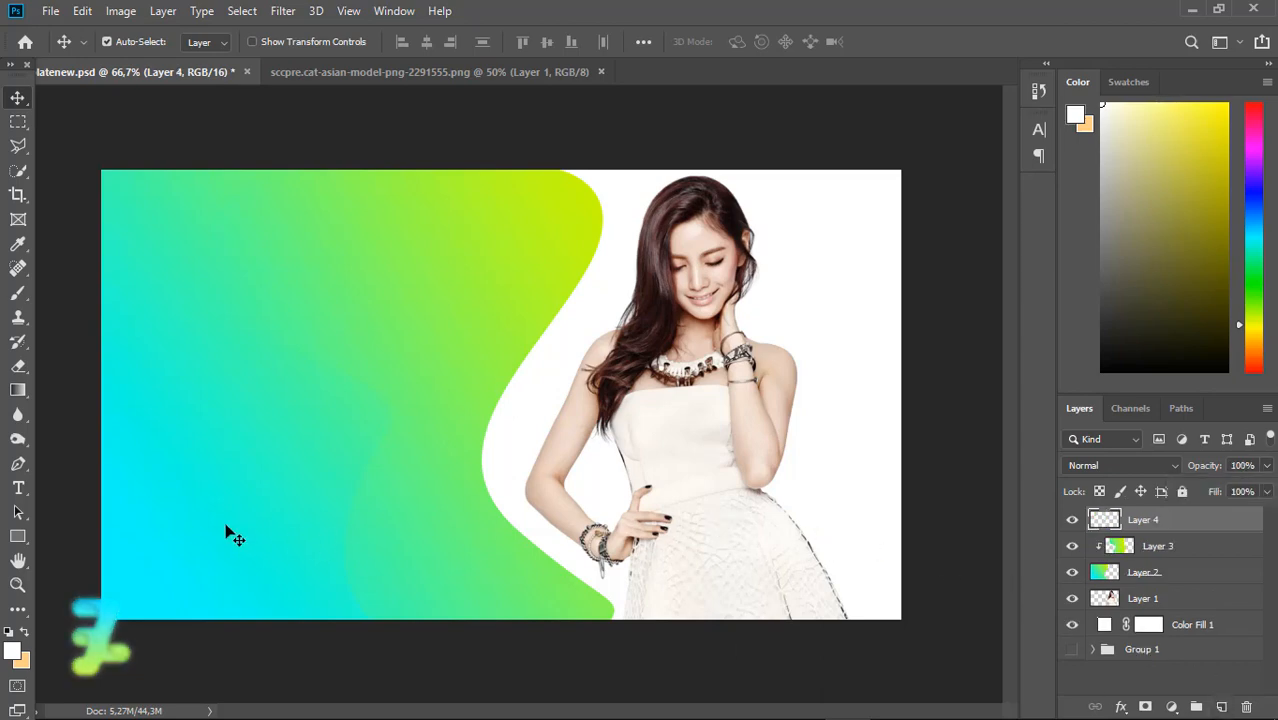
{"action": "left_click", "coordinate": [18, 536]}
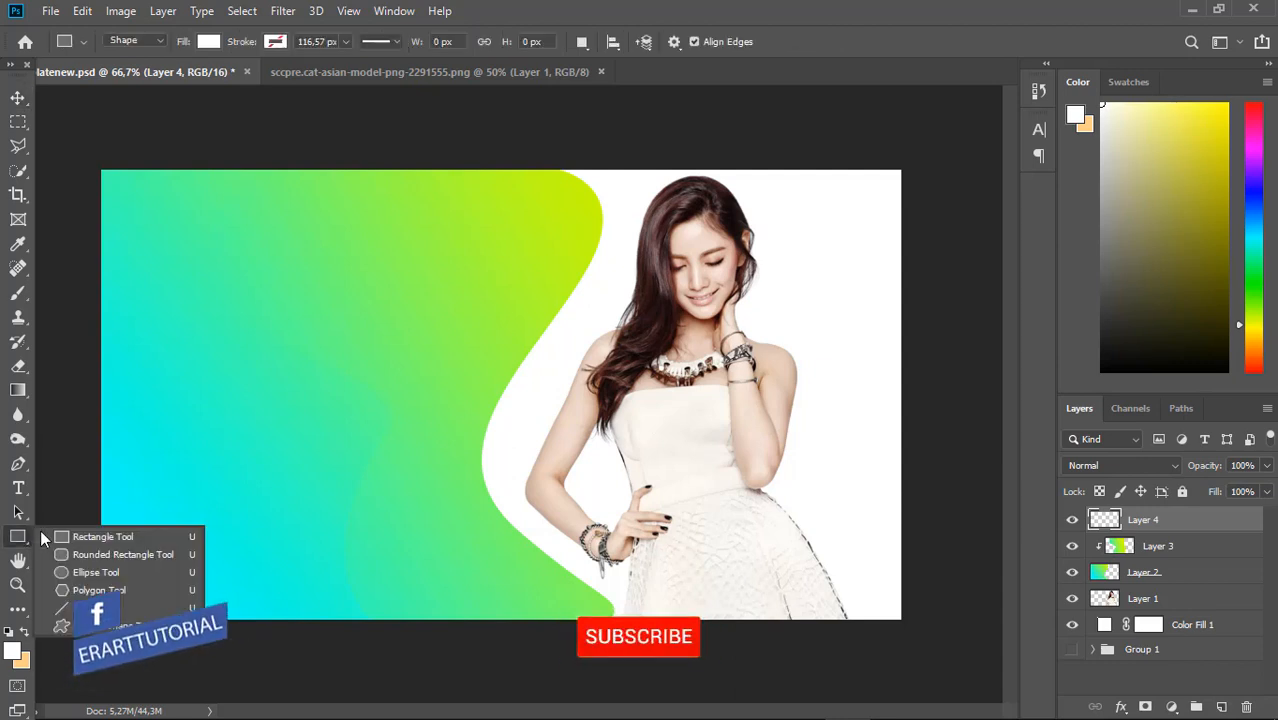
{"action": "left_click", "coordinate": [64, 552]}
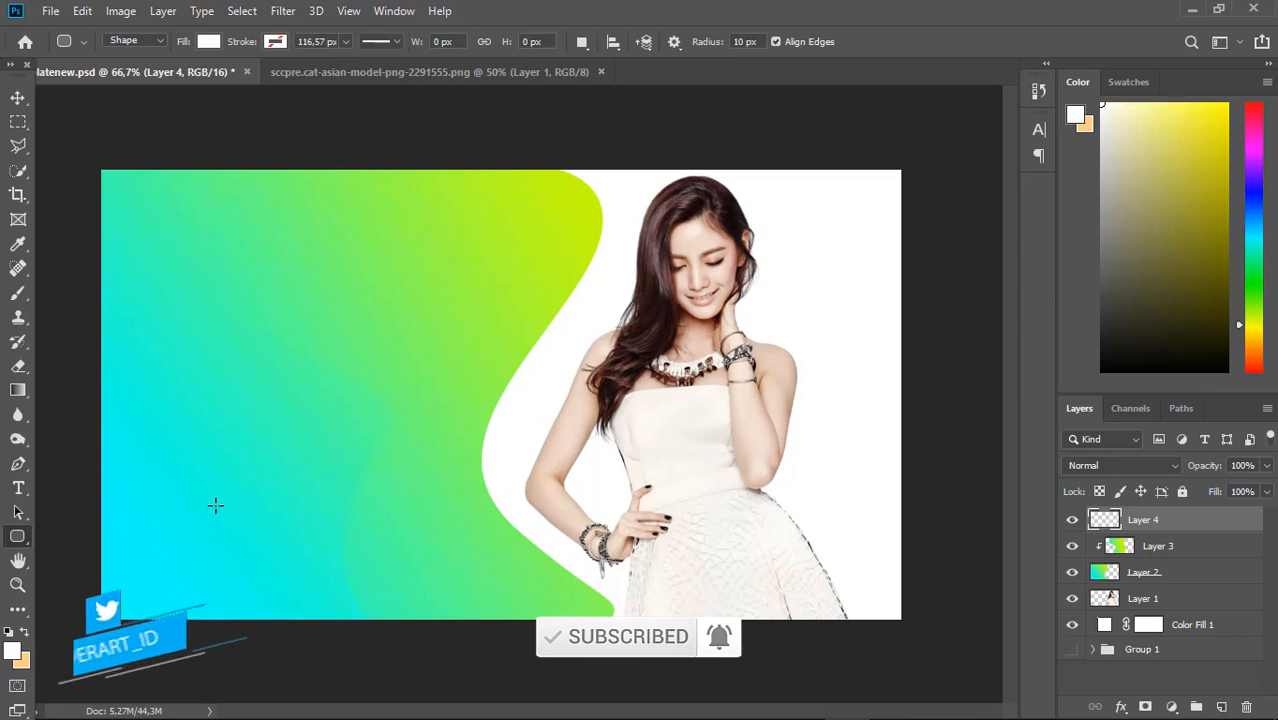
{"action": "left_click_drag", "start_coordinate": [212, 504], "coordinate": [386, 555]}
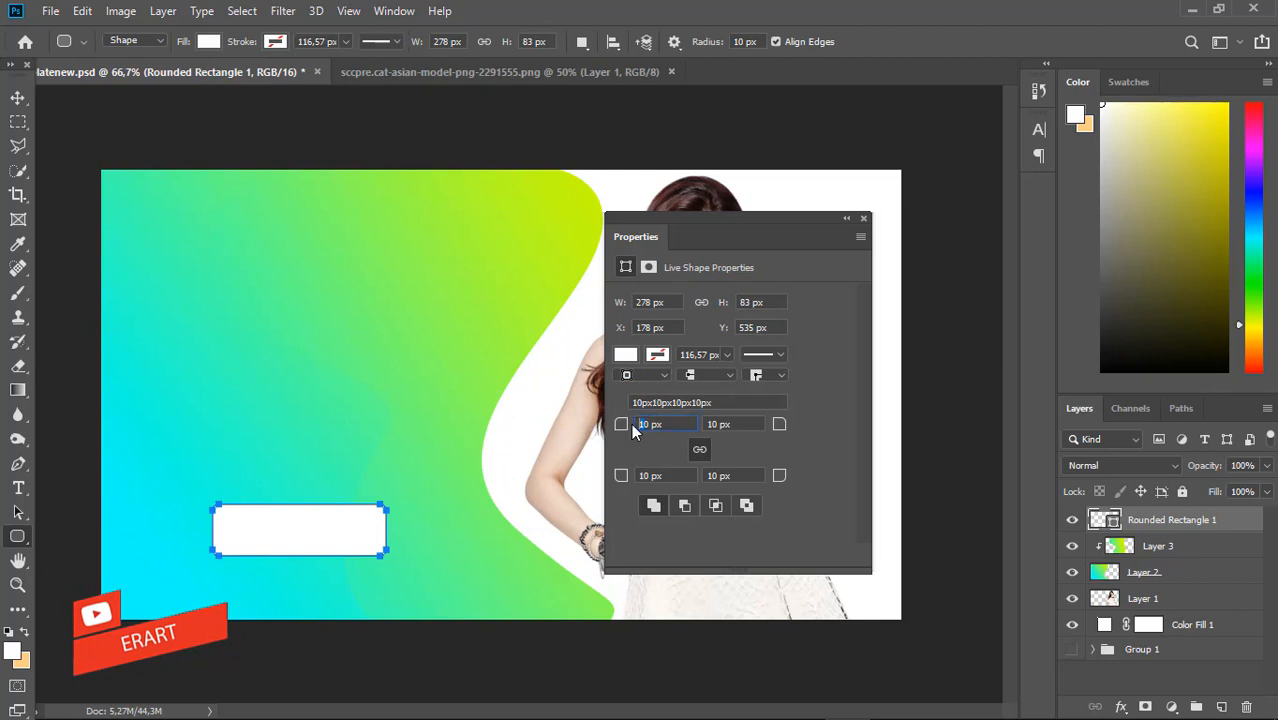
Step: Set all four corner radii of the rounded rectangle to 41,5 px and add a new layer above it
{"action": "key", "text": "Return"}
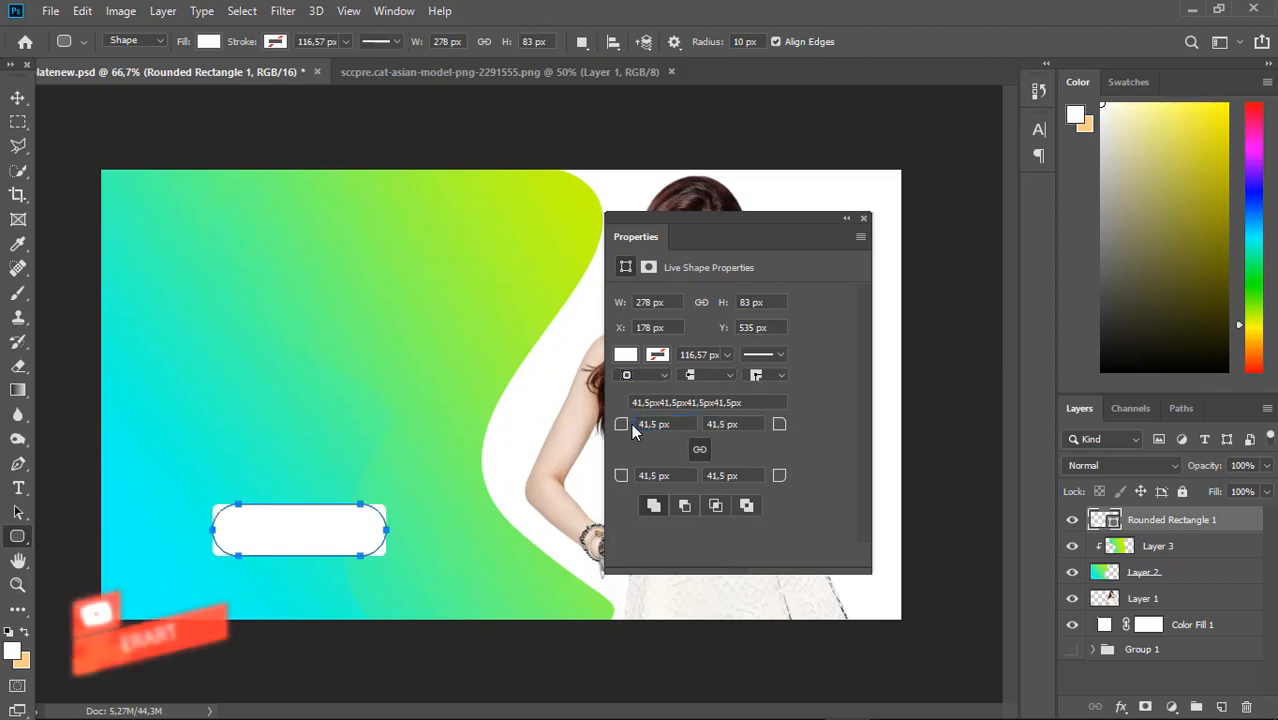
{"action": "left_click", "coordinate": [846, 219]}
{"action": "left_click", "coordinate": [18, 98]}
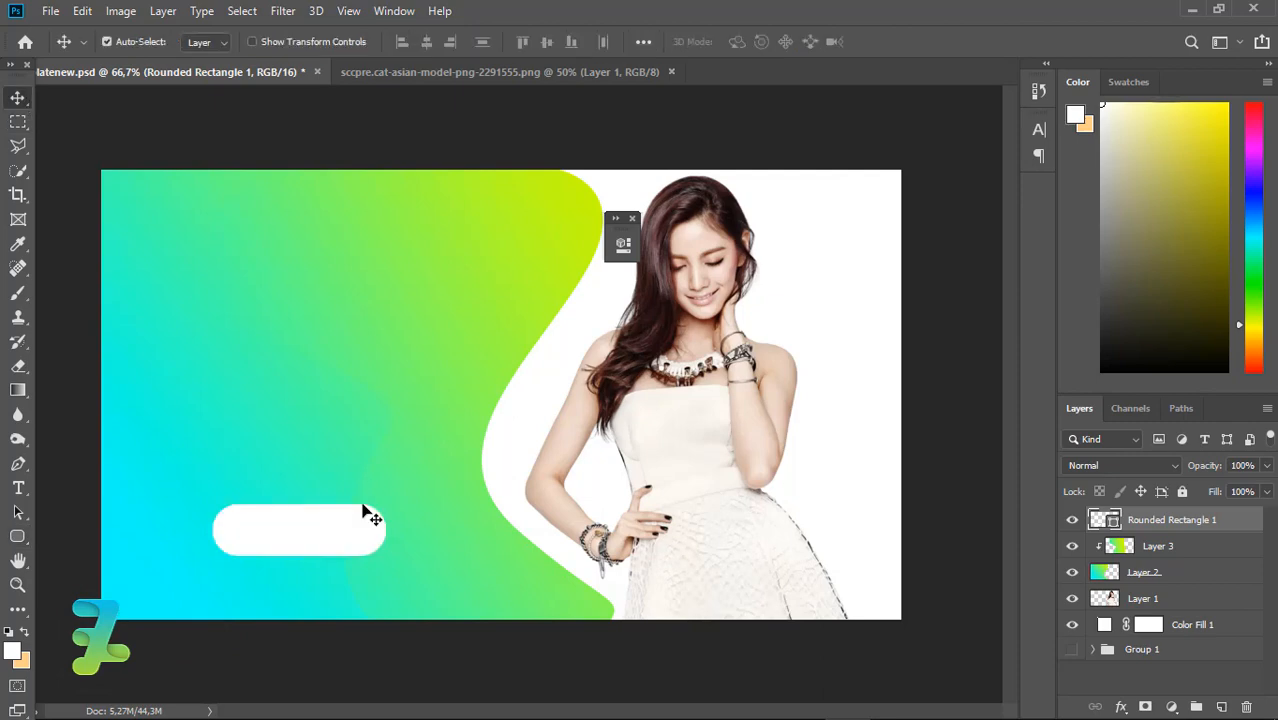
{"action": "key", "text": "ctrl"}
{"action": "left_click", "coordinate": [1224, 707]}
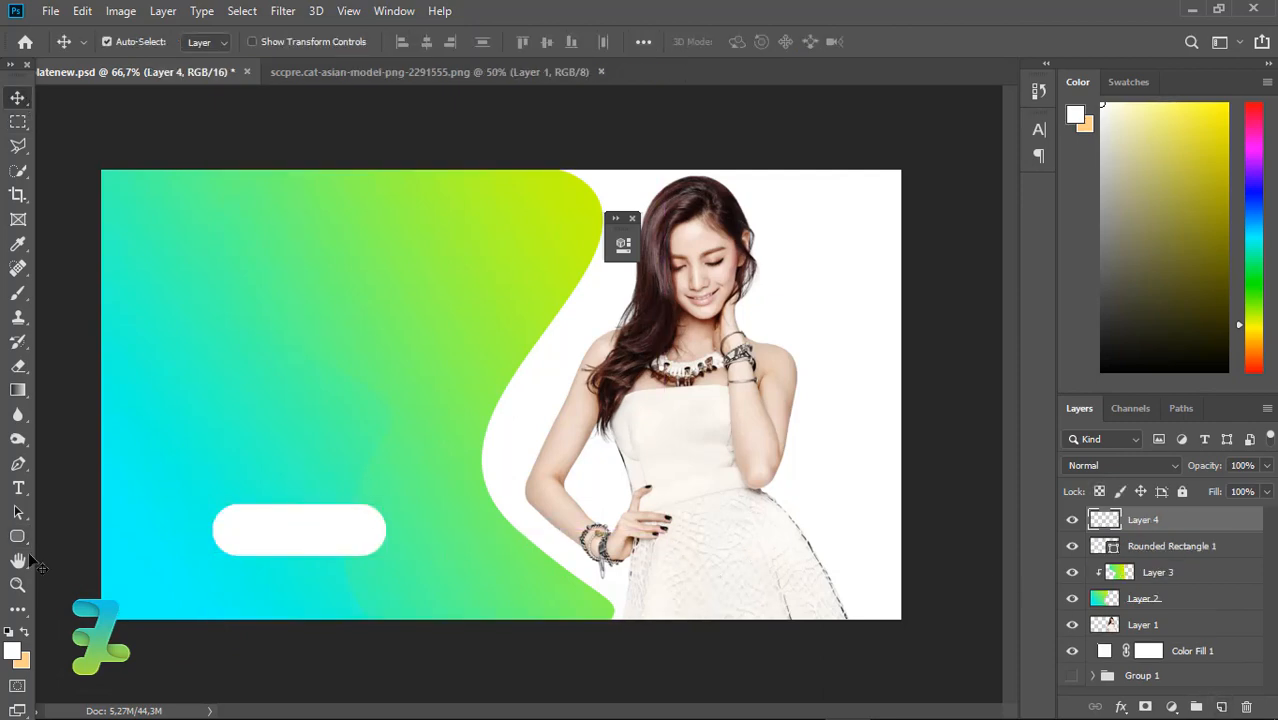
Step: Set the foreground colour to green aaff30, sampled from the upper part of the gradient
{"action": "left_click", "coordinate": [13, 650]}
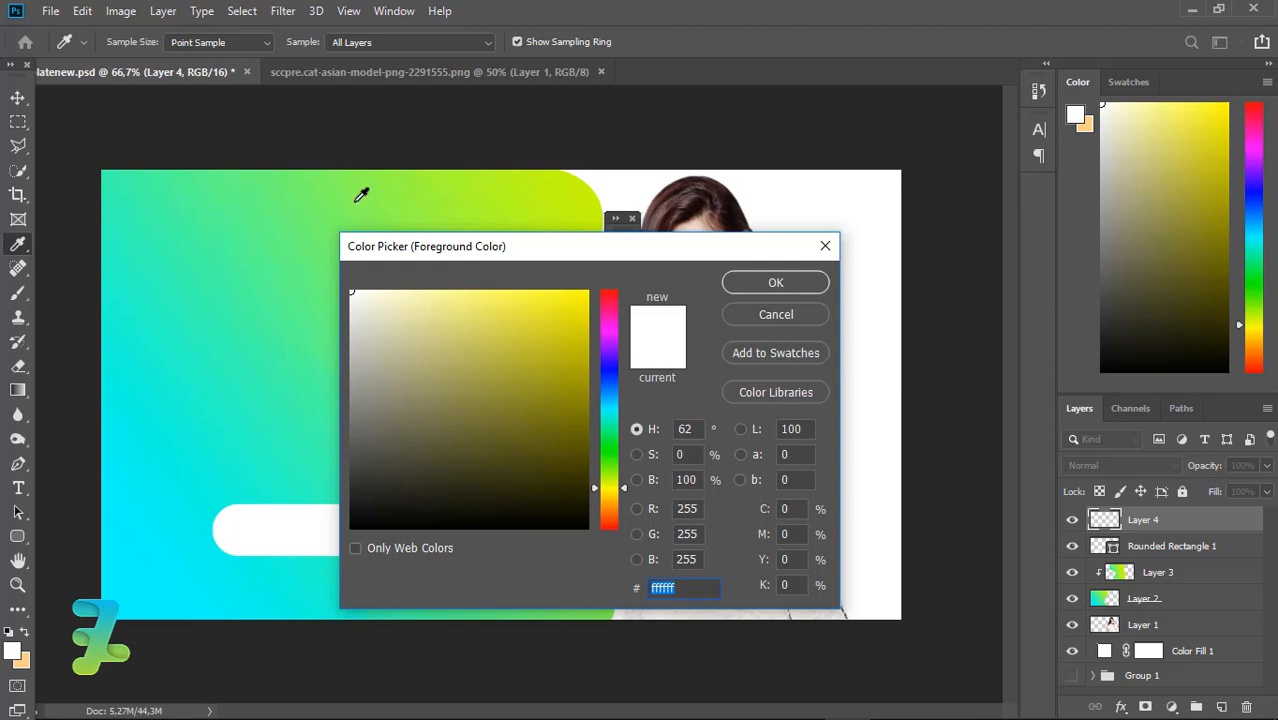
{"action": "left_click", "coordinate": [456, 186]}
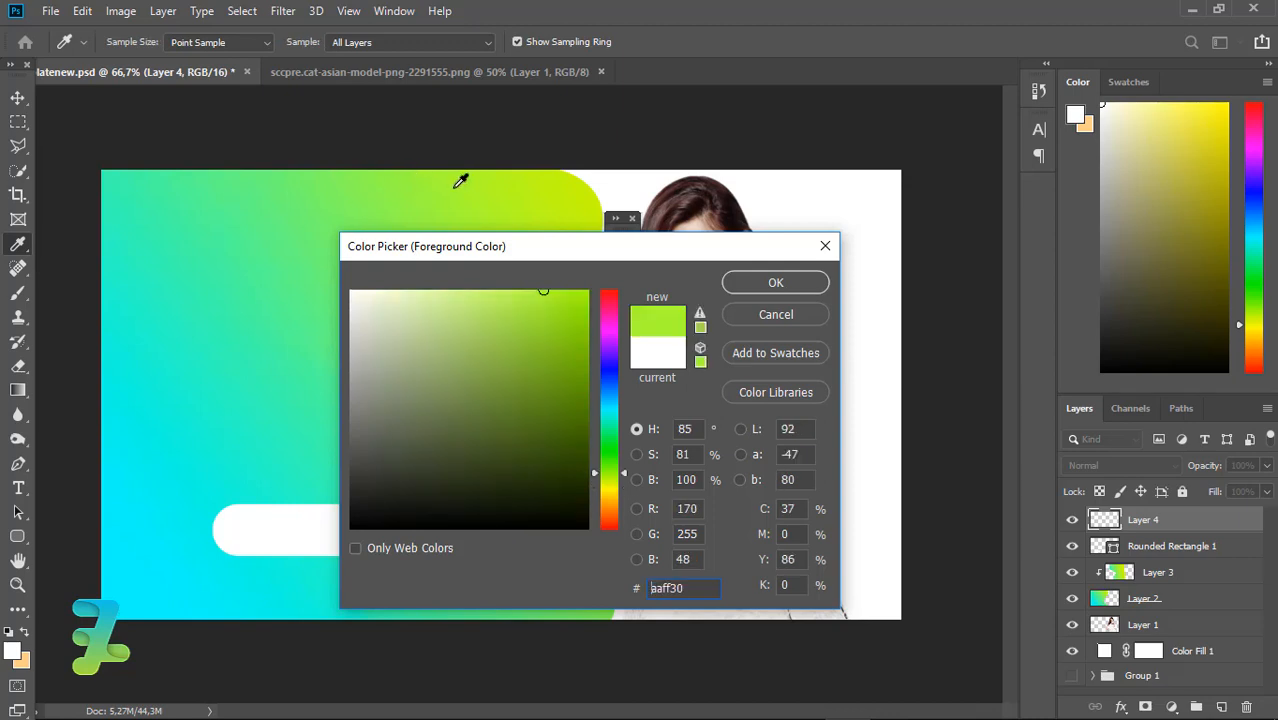
{"action": "left_click", "coordinate": [757, 279]}
Step: Set the foreground colour to the cyan sampled from the gradient's lower-left area
{"action": "left_click", "coordinate": [12, 655]}
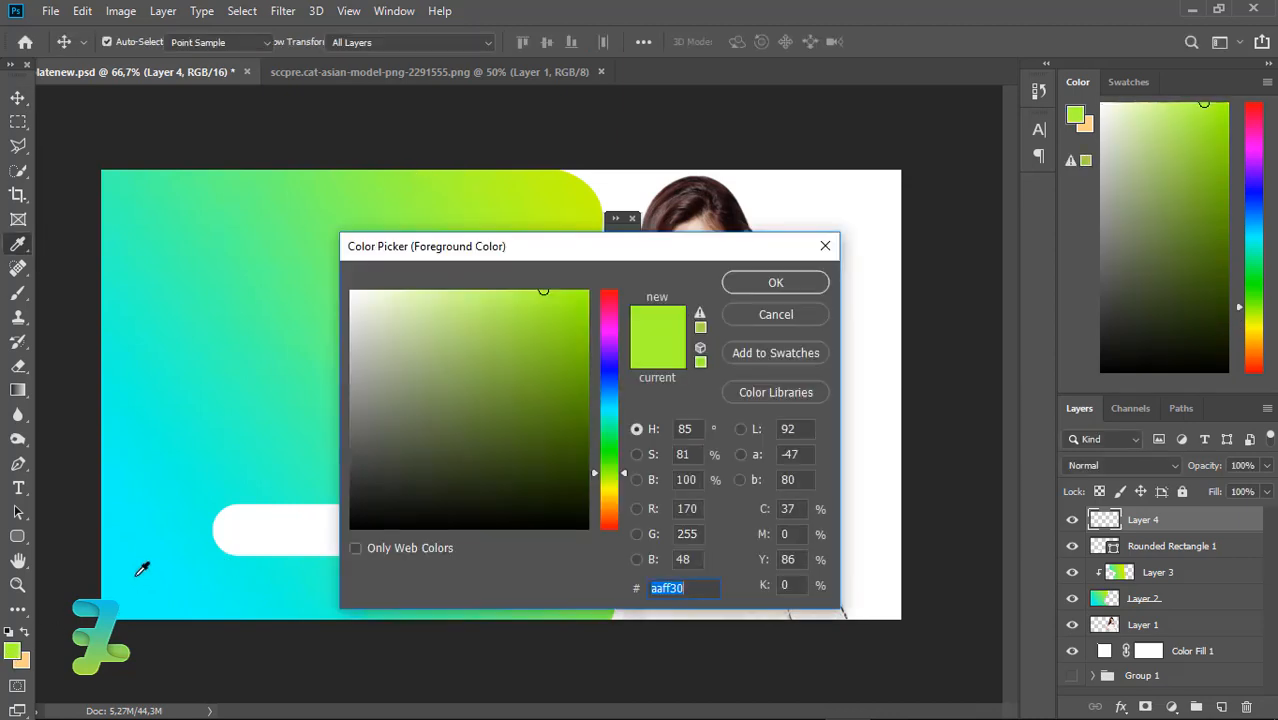
{"action": "left_click", "coordinate": [137, 566]}
{"action": "key", "text": "Return"}
Step: Add the cyan text "BUY NOW" in Roboto Bold on the white pill-shaped button
{"action": "left_click", "coordinate": [18, 488]}
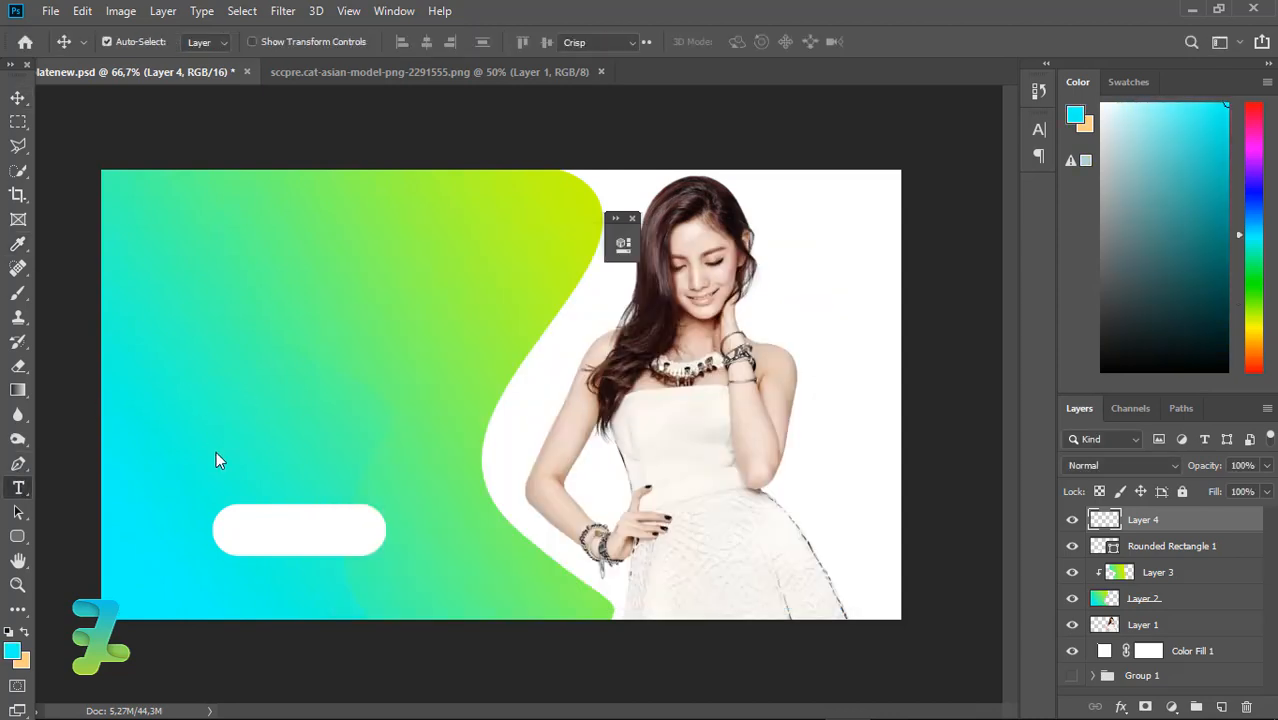
{"action": "left_click", "coordinate": [288, 552]}
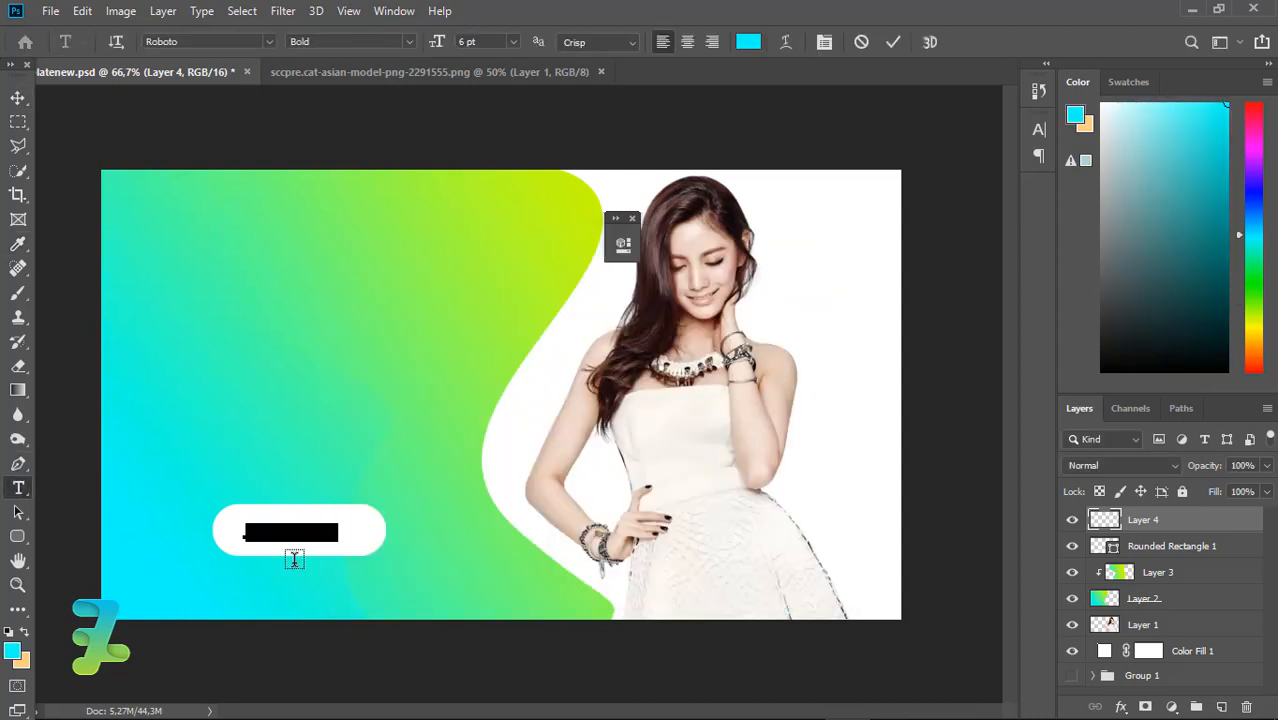
{"action": "type", "text": "BUY"}
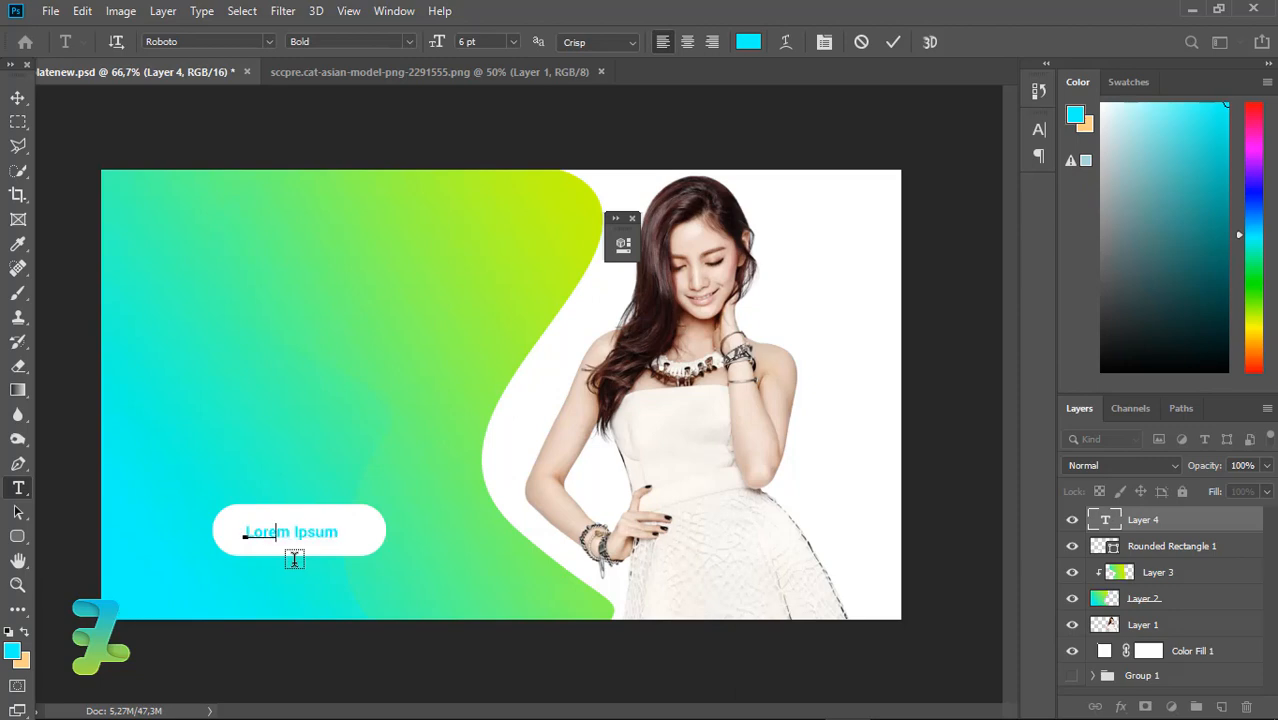
{"action": "type", "text": " NOW"}
Step: Set the font size of the whole BUY NOW text to 11 pt and finish editing it
{"action": "key", "text": "ctrl+a"}
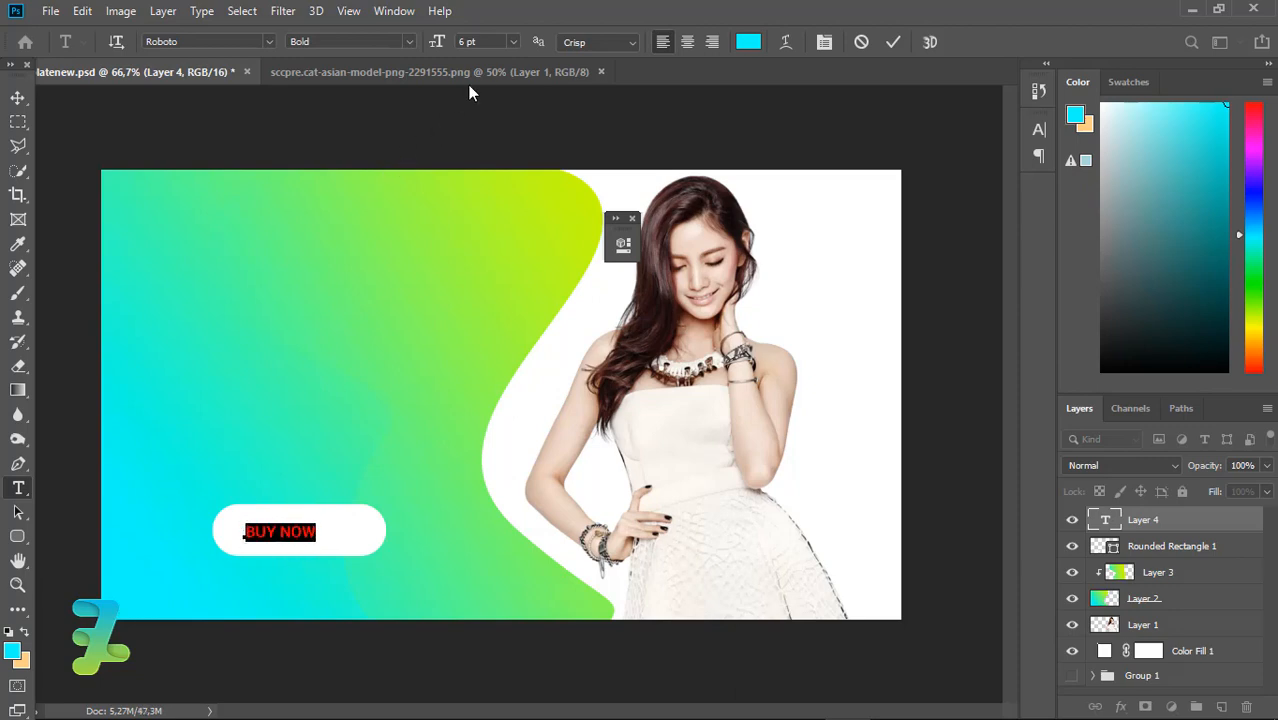
{"action": "left_click", "coordinate": [512, 41]}
{"action": "left_click", "coordinate": [500, 240]}
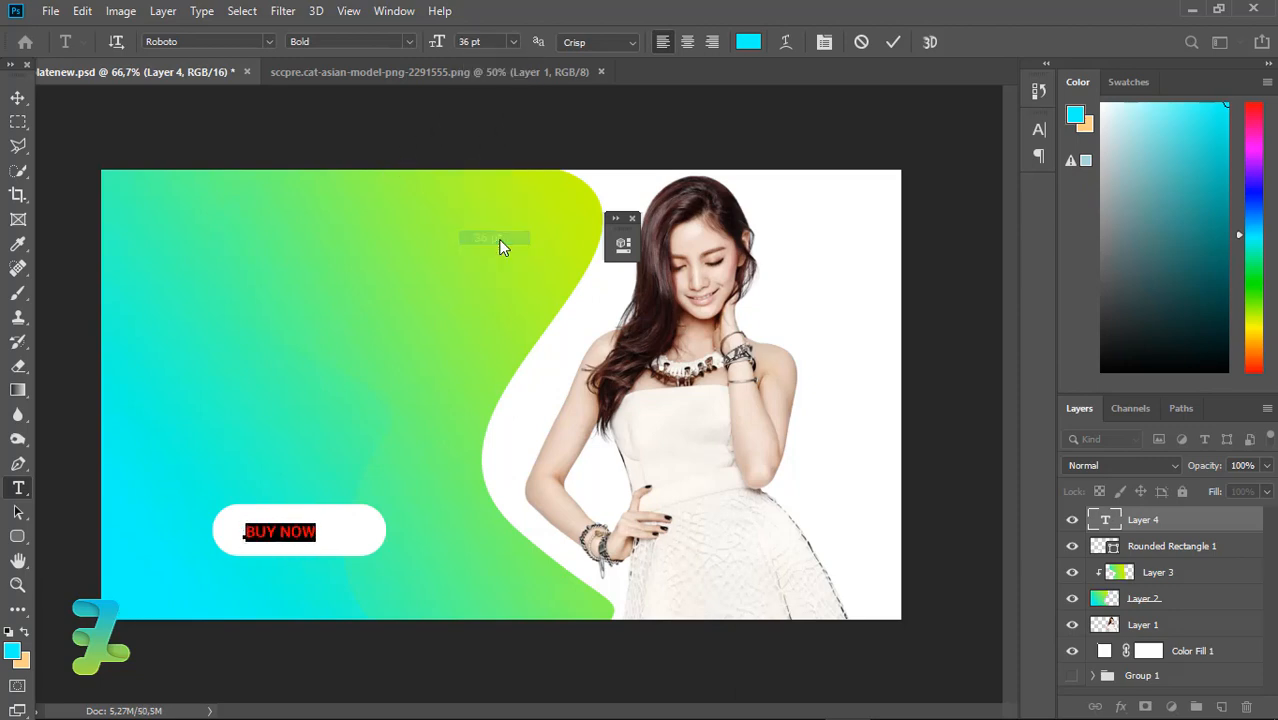
{"action": "left_click", "coordinate": [513, 42]}
{"action": "left_click", "coordinate": [506, 132]}
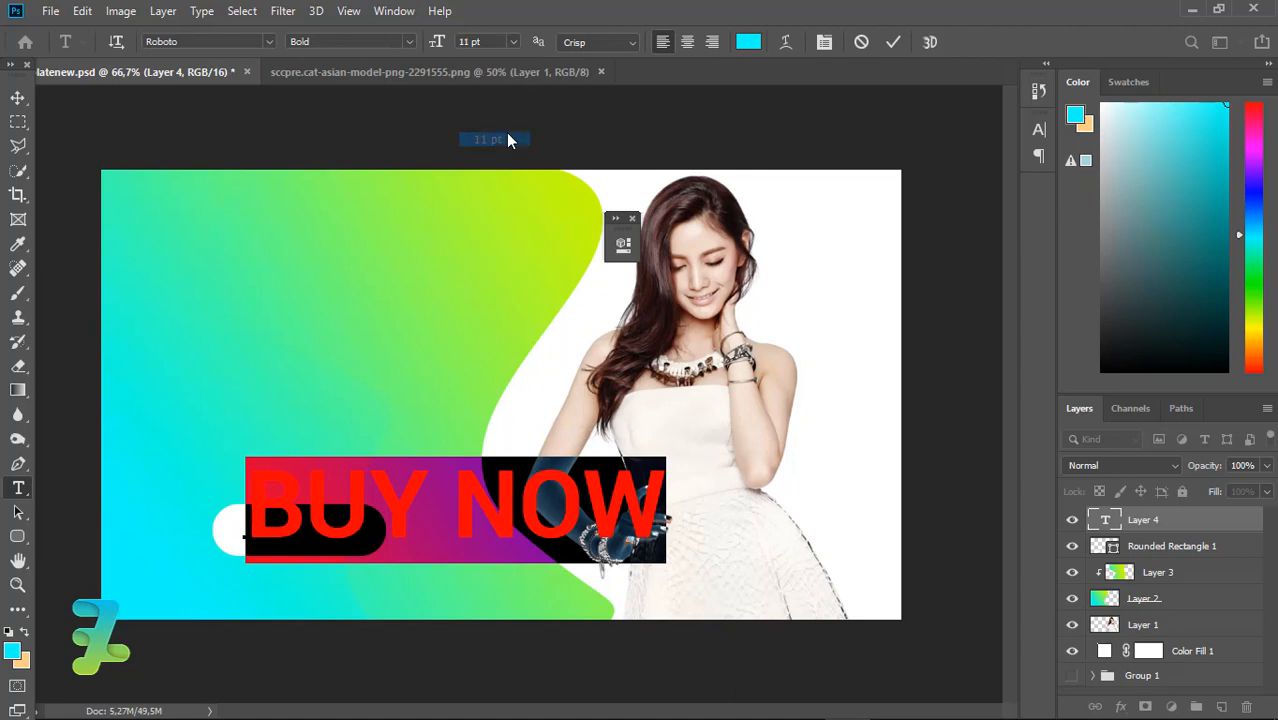
{"action": "left_click", "coordinate": [19, 95]}
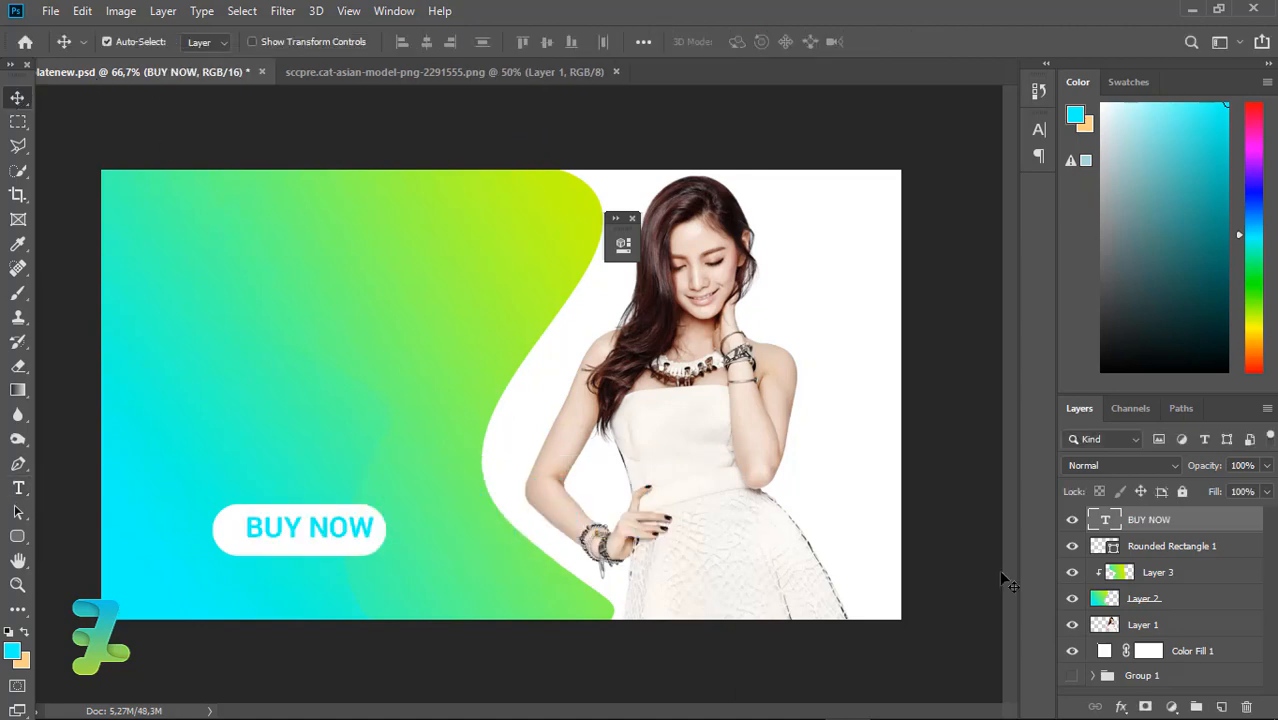
Step: Centre the BUY NOW text horizontally and vertically on the white button using the button's outline as a selection, and deselect
{"action": "left_click", "coordinate": [1104, 546], "text": "ctrl"}
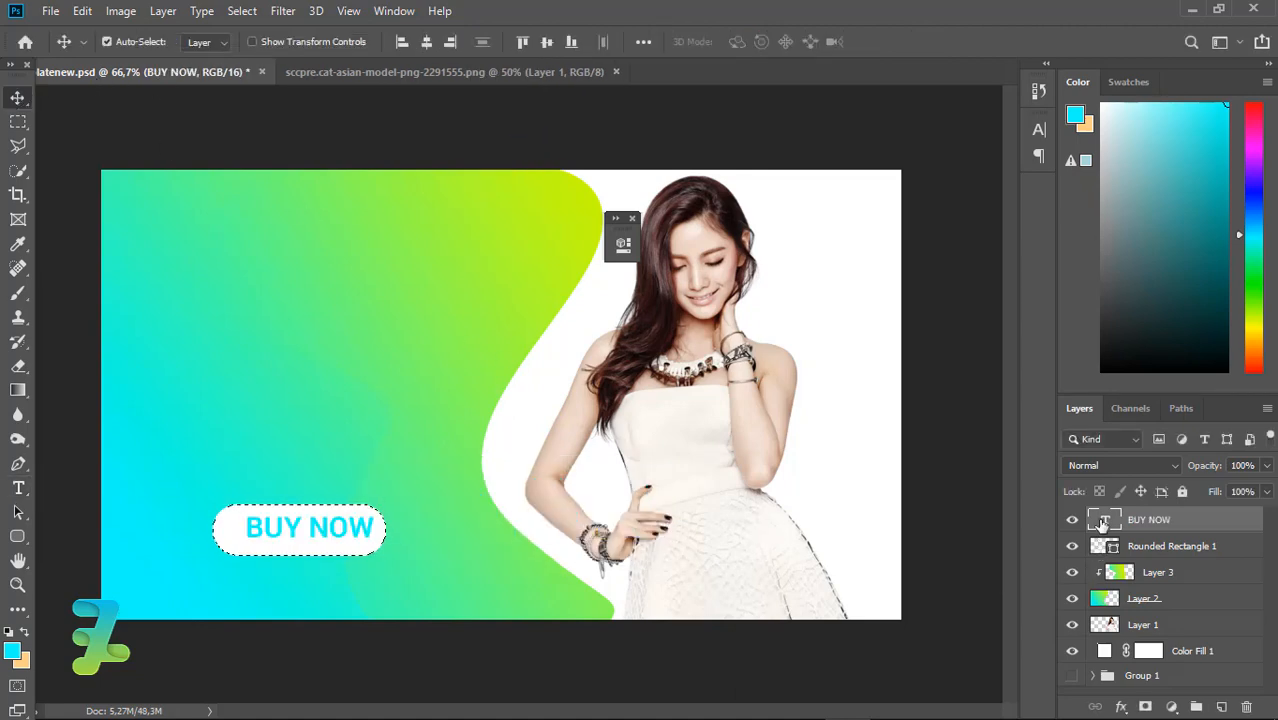
{"action": "left_click", "coordinate": [547, 42]}
{"action": "key", "text": "ctrl+d"}
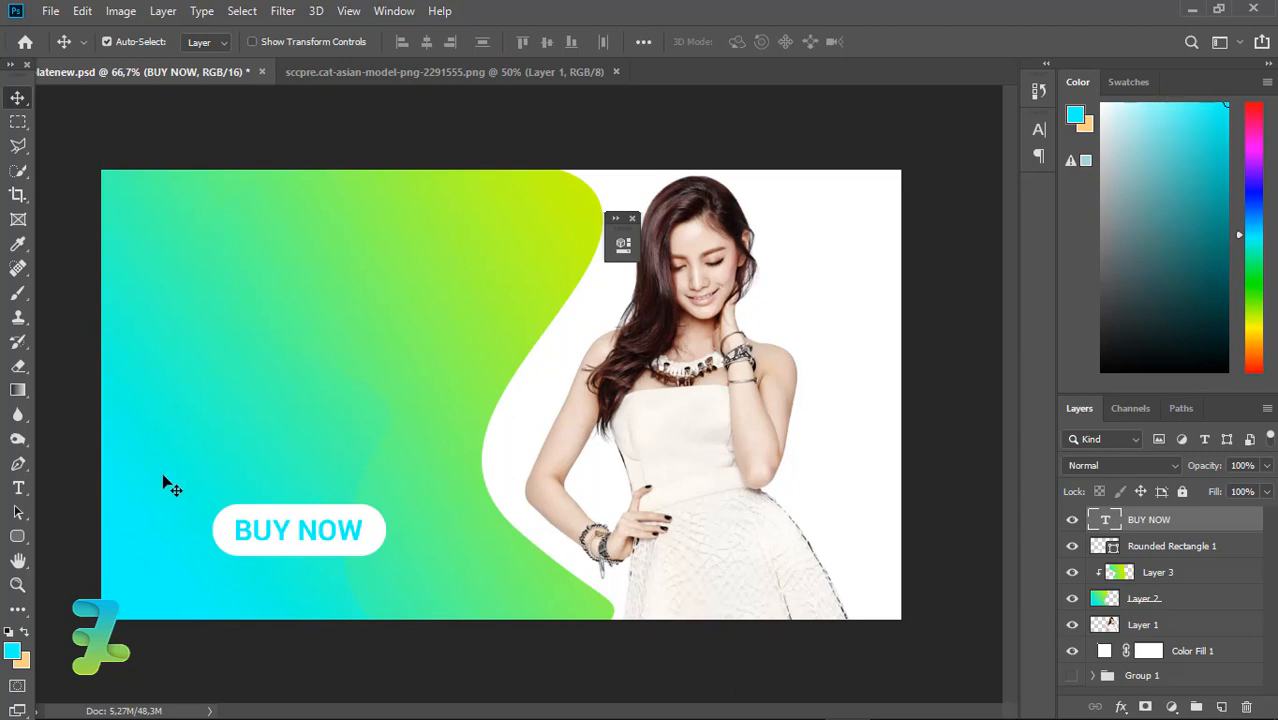
Step: Start a new horizontal text line in Roboto Bold 11 pt above the BUY NOW button and clear its placeholder text
{"action": "left_click", "coordinate": [17, 487]}
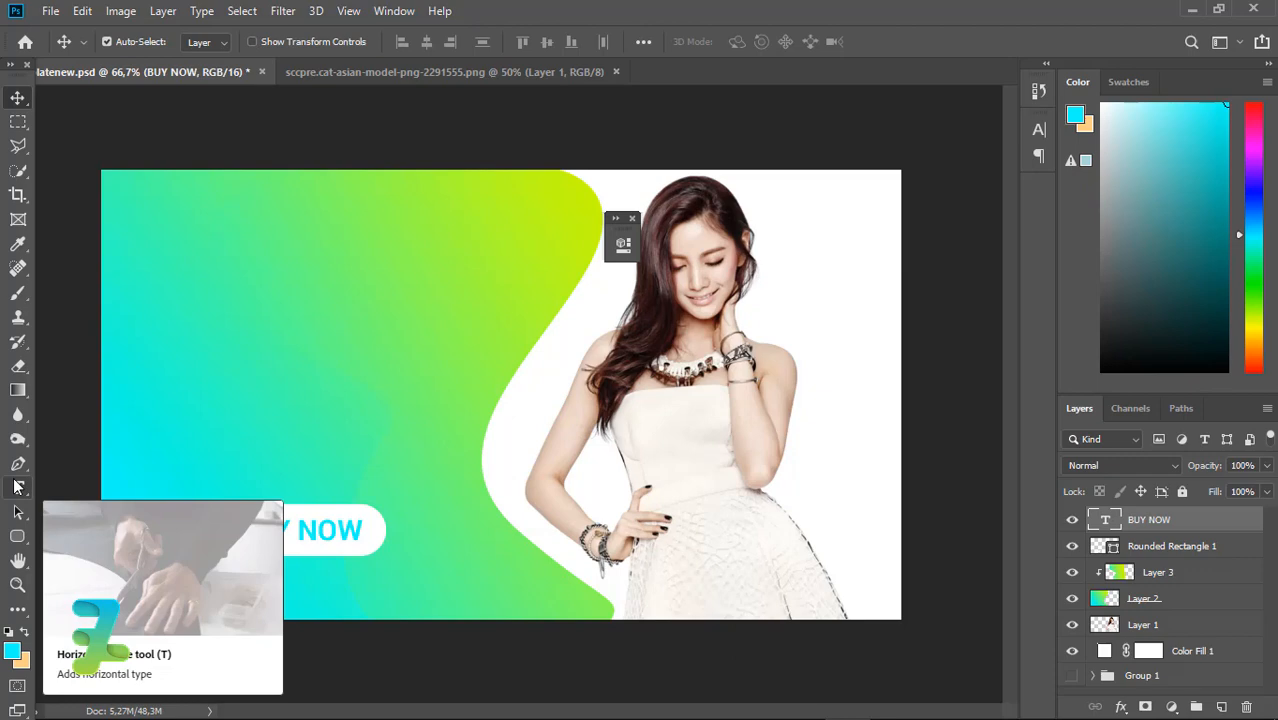
{"action": "left_click", "coordinate": [230, 408]}
{"action": "left_click", "coordinate": [511, 43]}
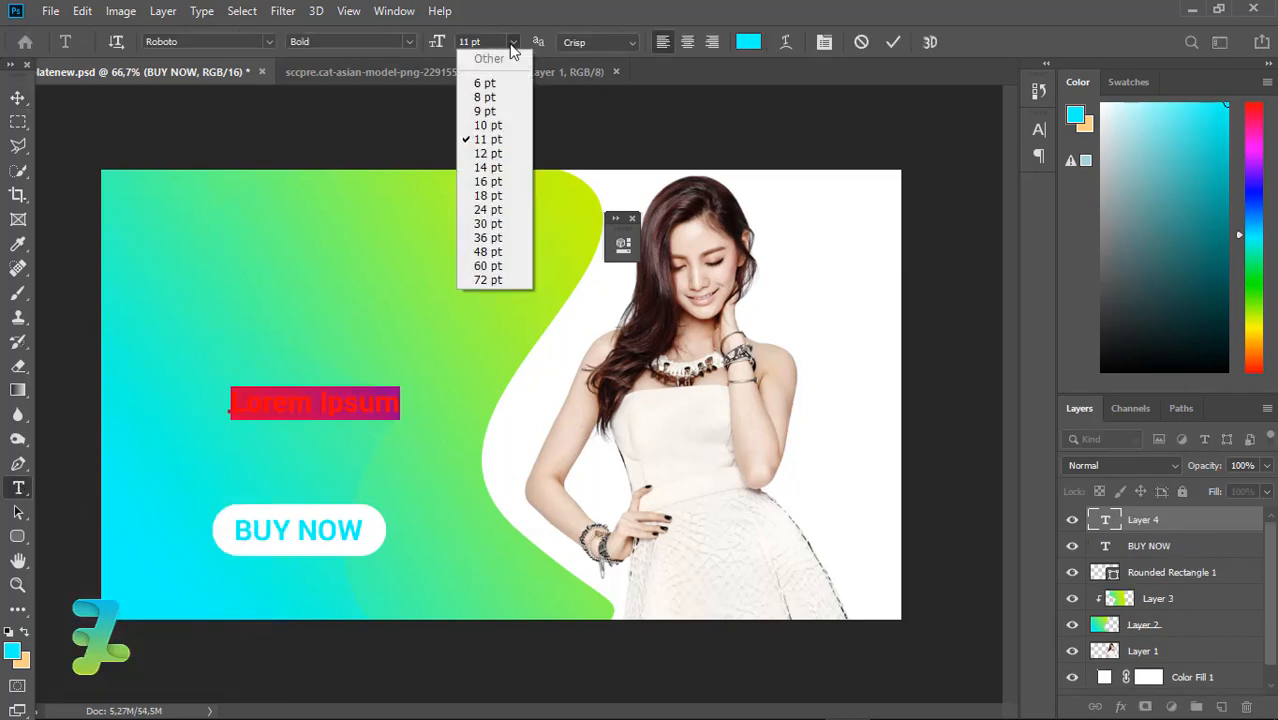
{"action": "left_click", "coordinate": [555, 290]}
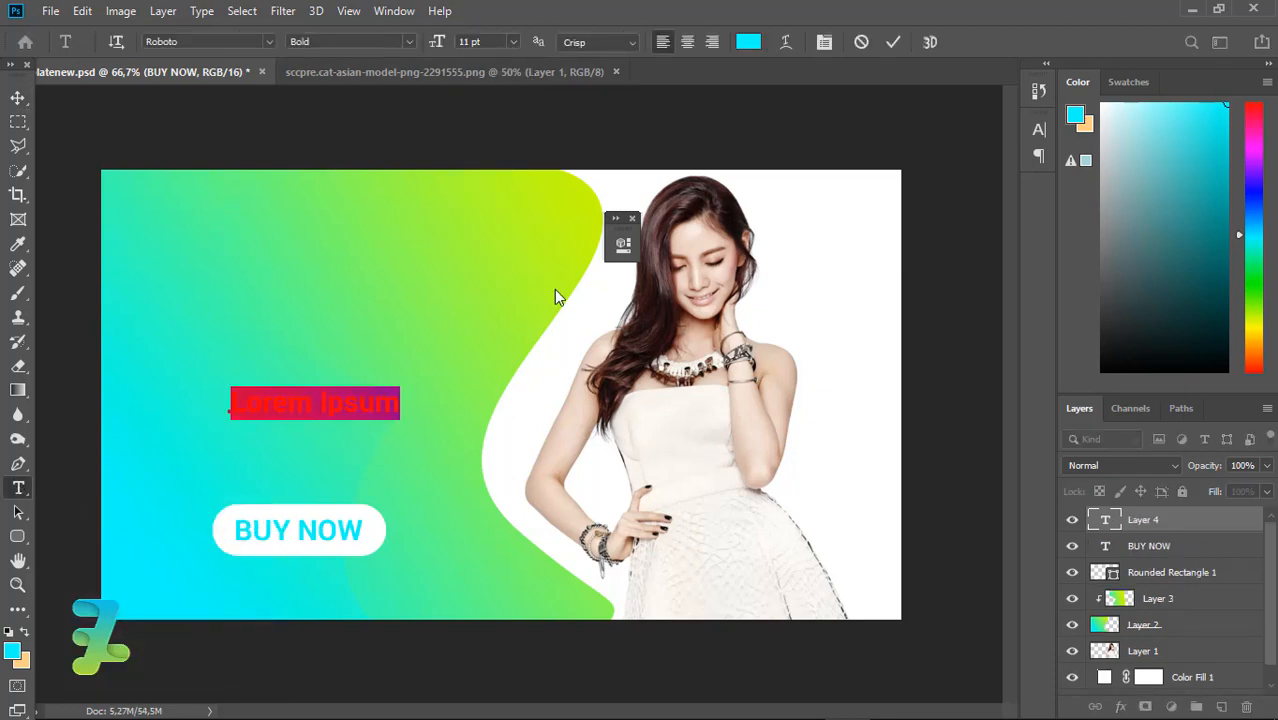
{"action": "key", "text": "BackSpace"}
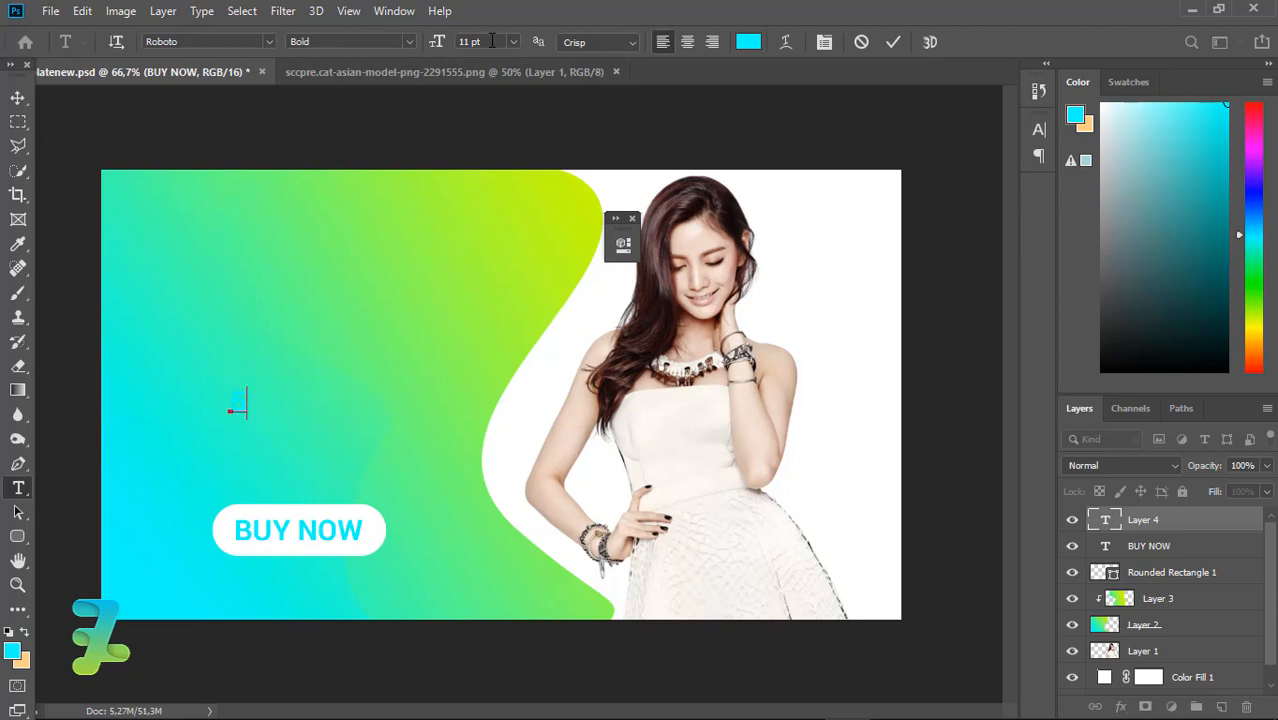
{"action": "left_click", "coordinate": [512, 43]}
{"action": "left_click", "coordinate": [488, 125]}
{"action": "type", "text": "Kids Fashion Banner - Tutorial Photoshop CC 2019"}
{"action": "key", "text": "ctrl+a"}
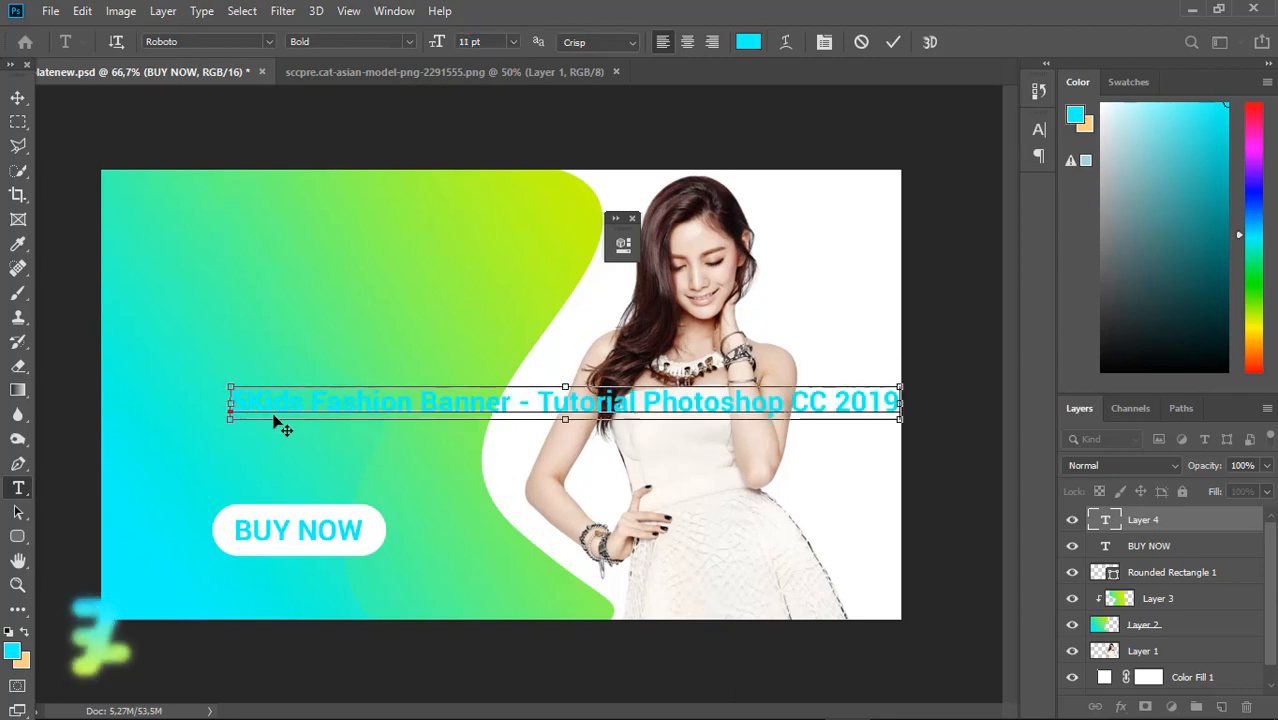
{"action": "key", "text": "BackSpace"}
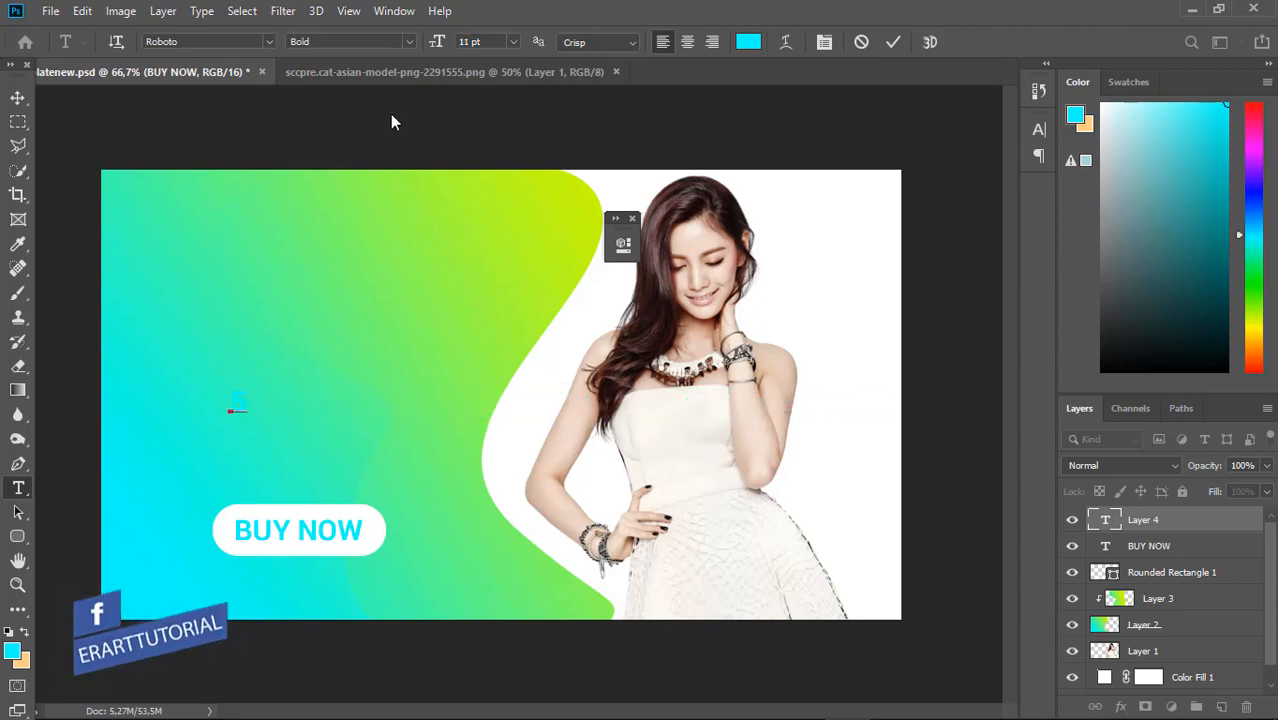
Step: Enter "50% OFF" as the new text line above the BUY NOW button, in Roboto Bold 11 pt
{"action": "left_click", "coordinate": [517, 42]}
{"action": "left_click", "coordinate": [482, 125]}
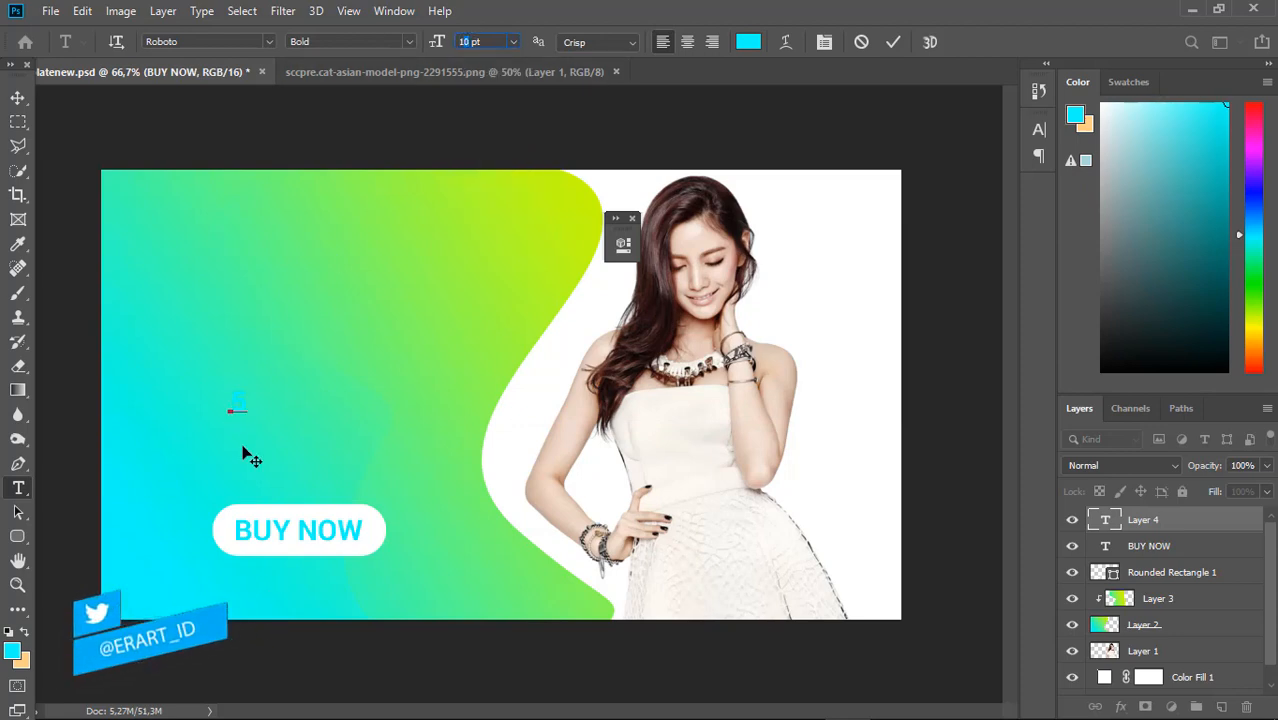
{"action": "type", "text": "50%"}
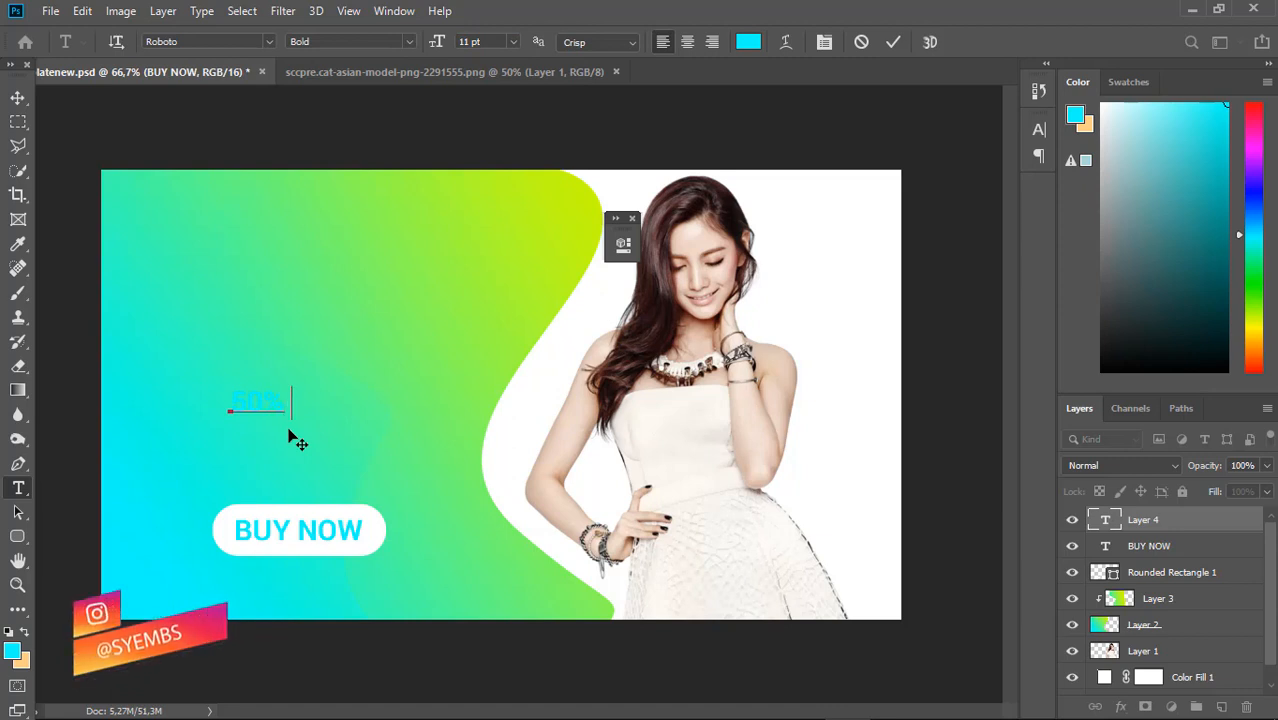
{"action": "type", "text": "df"}
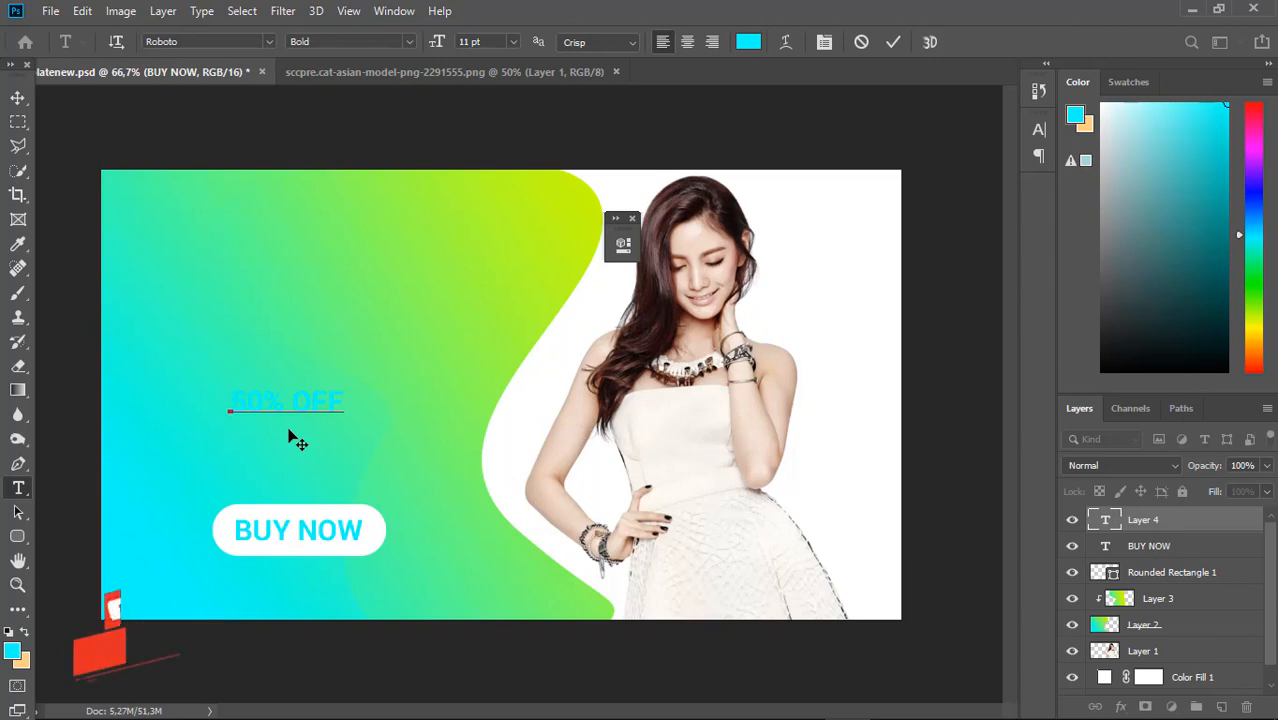
Step: Colour the whole 50% OFF text white (ffffff) and finish editing it
{"action": "key", "text": "ctrl+a"}
{"action": "left_click", "coordinate": [12, 650]}
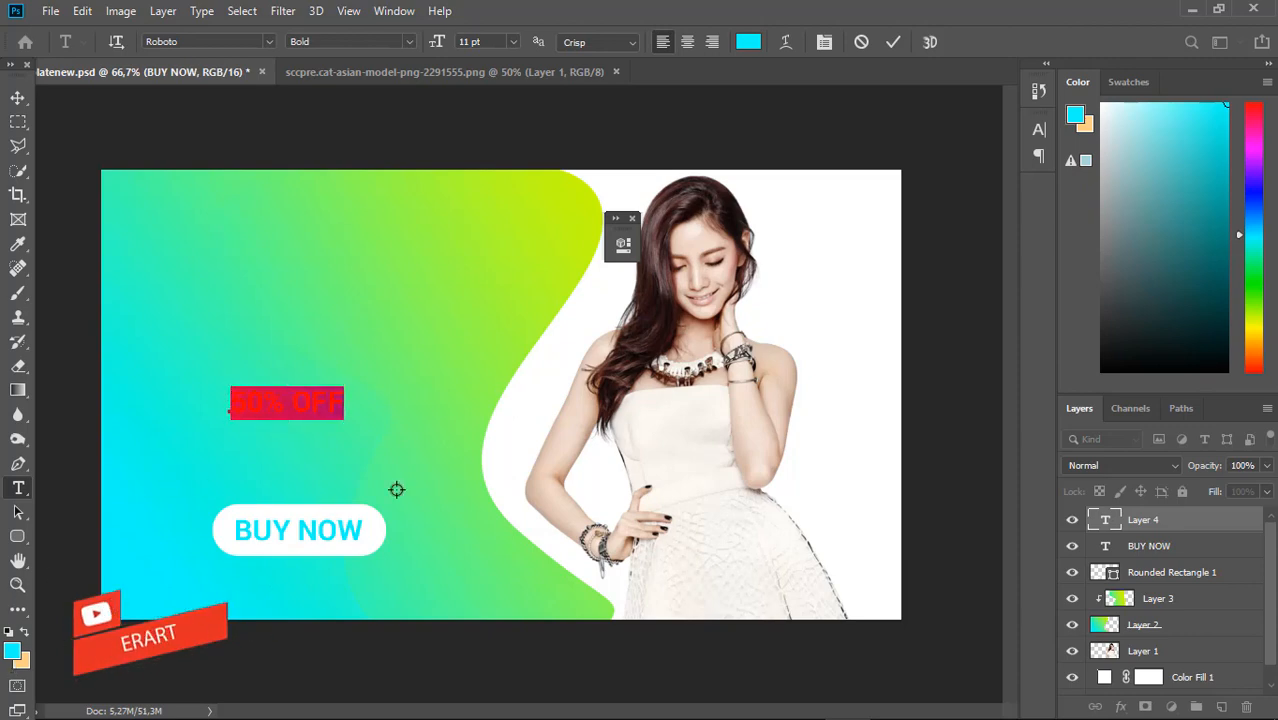
{"action": "type", "text": "ffffff"}
{"action": "left_click", "coordinate": [760, 285]}
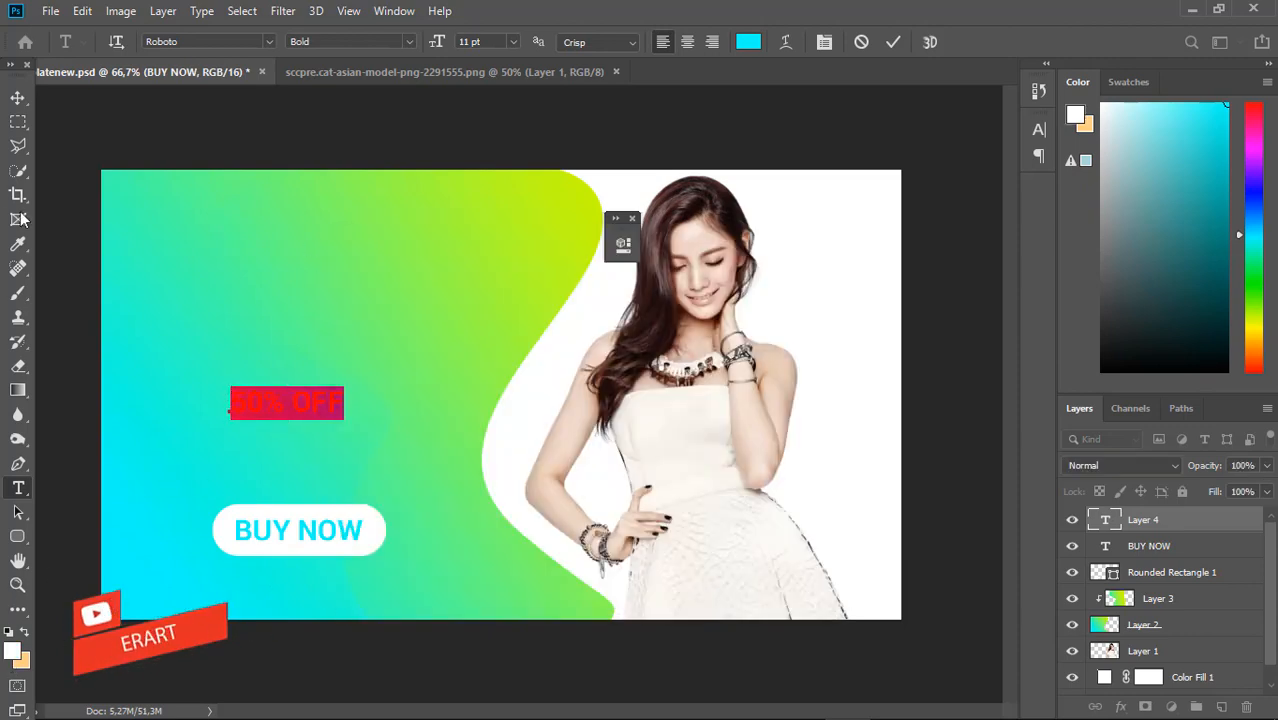
{"action": "left_click", "coordinate": [18, 97]}
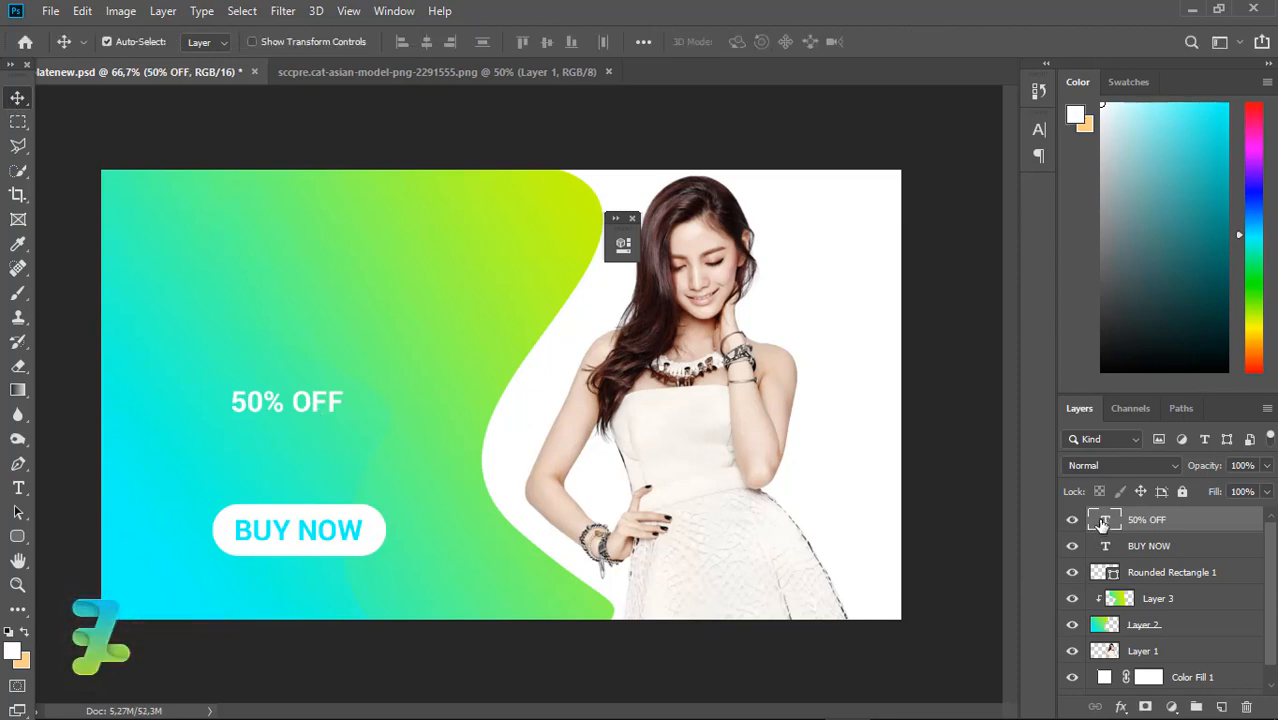
Step: Remove the space so the text reads "50%OFF", set its font size to 16 pt and finish editing
{"action": "double_click", "coordinate": [325, 405]}
{"action": "left_click", "coordinate": [291, 405]}
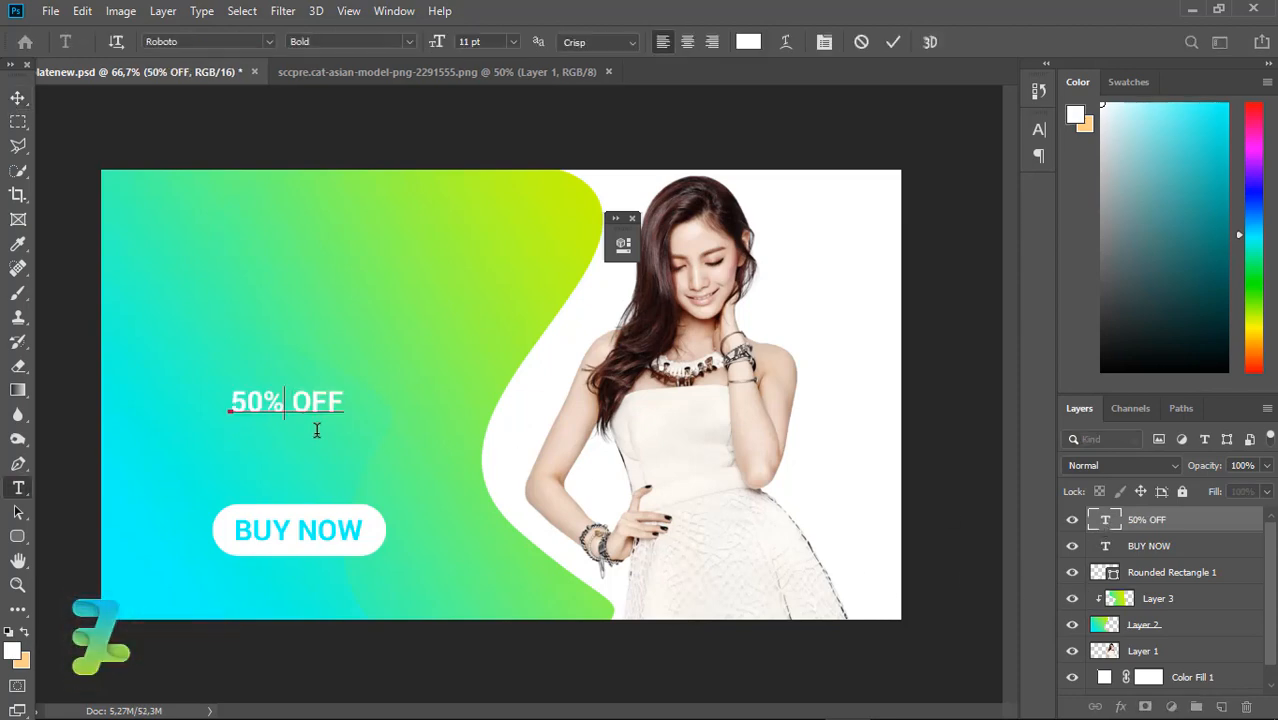
{"action": "key", "text": "Delete"}
{"action": "key", "text": "ctrl+a"}
{"action": "left_click", "coordinate": [513, 41]}
{"action": "left_click", "coordinate": [489, 181]}
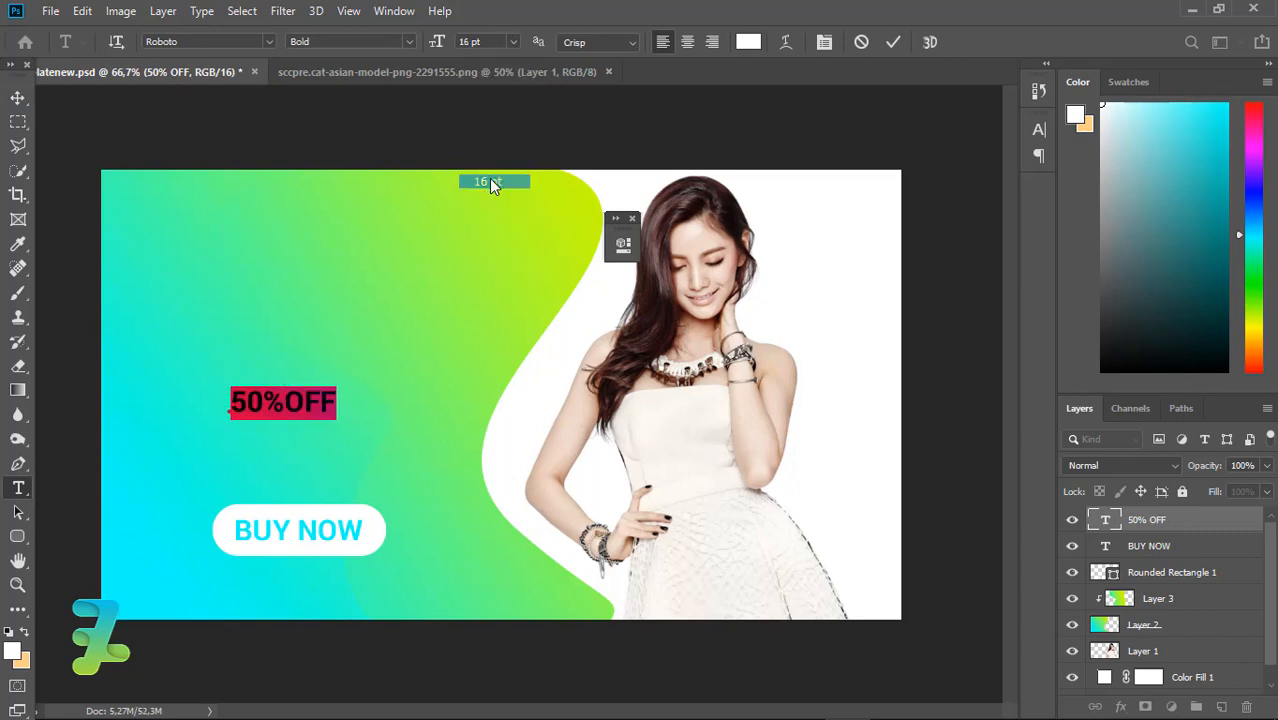
{"action": "left_click", "coordinate": [18, 97]}
Step: Move the 50%OFF text down to just above the button and centre it horizontally on the gradient shape using the shape's outline as a selection
{"action": "left_click_drag", "start_coordinate": [371, 408], "coordinate": [363, 462]}
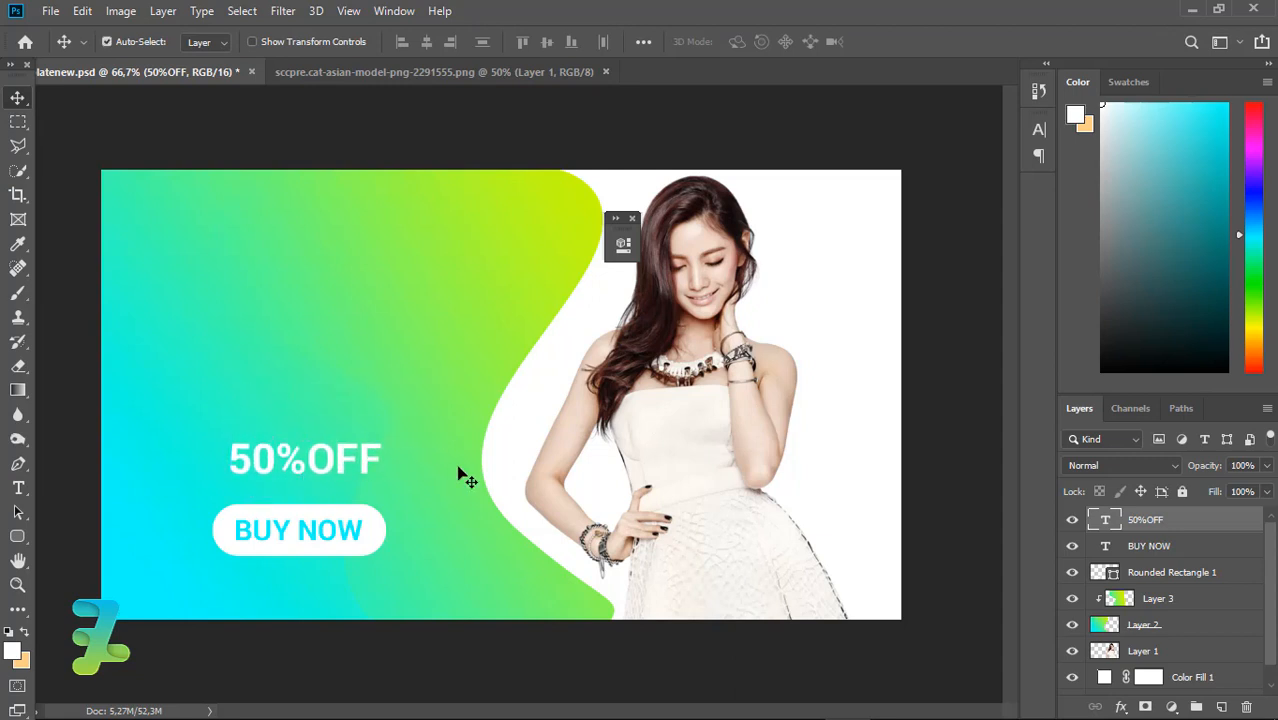
{"action": "left_click", "coordinate": [1103, 629], "text": "ctrl"}
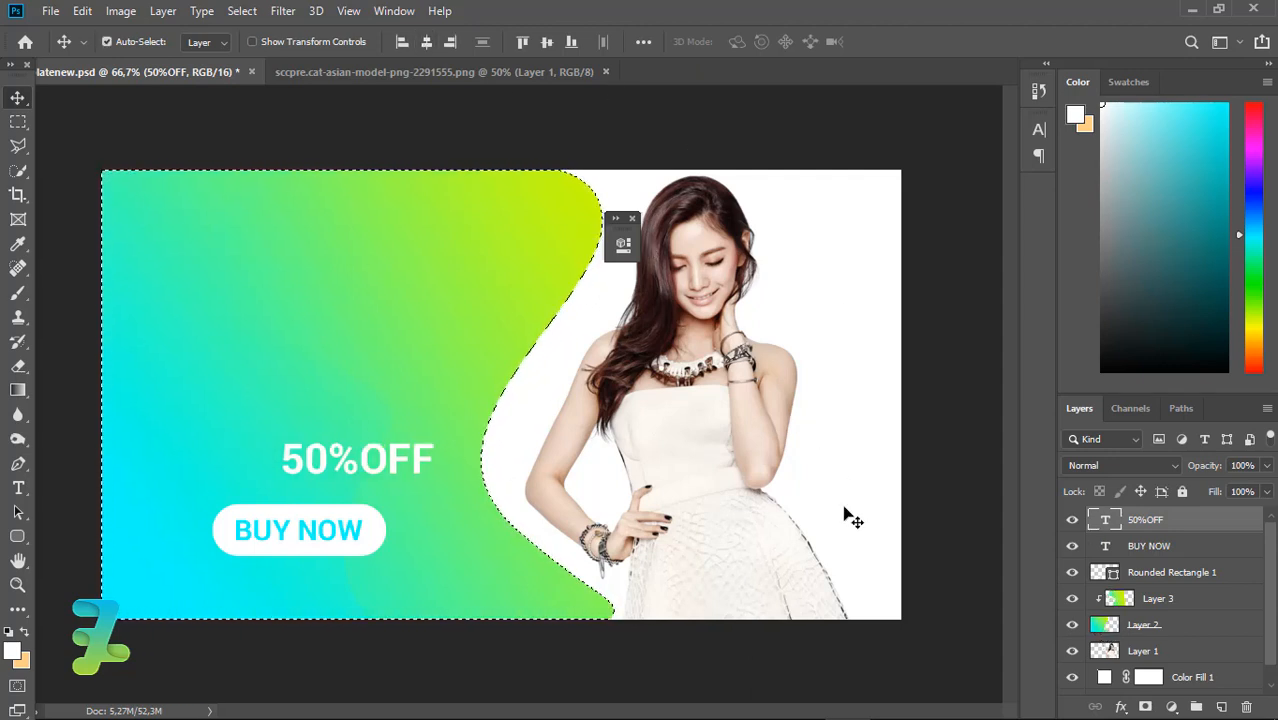
{"action": "left_click", "coordinate": [1071, 627]}
{"action": "left_click", "coordinate": [1071, 627]}
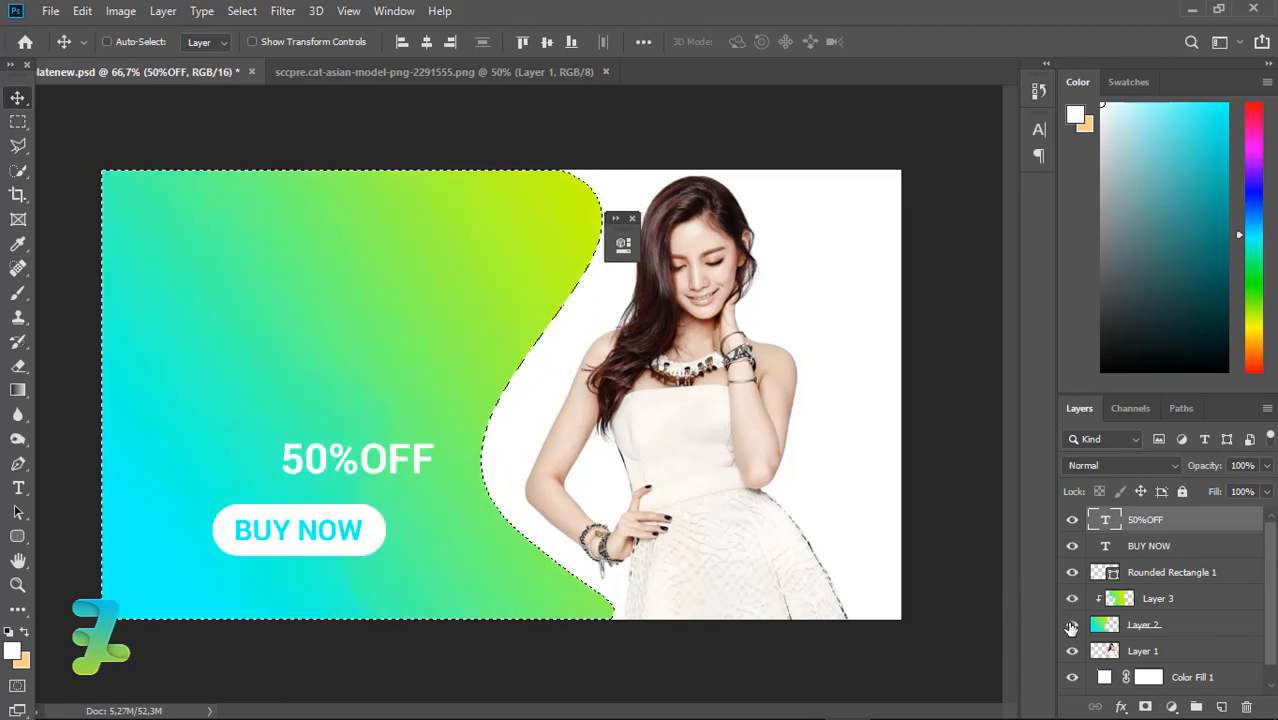
Step: Deselect and group the BUY NOW text with its white rounded rectangle
{"action": "left_click", "coordinate": [1108, 565], "text": "shift"}
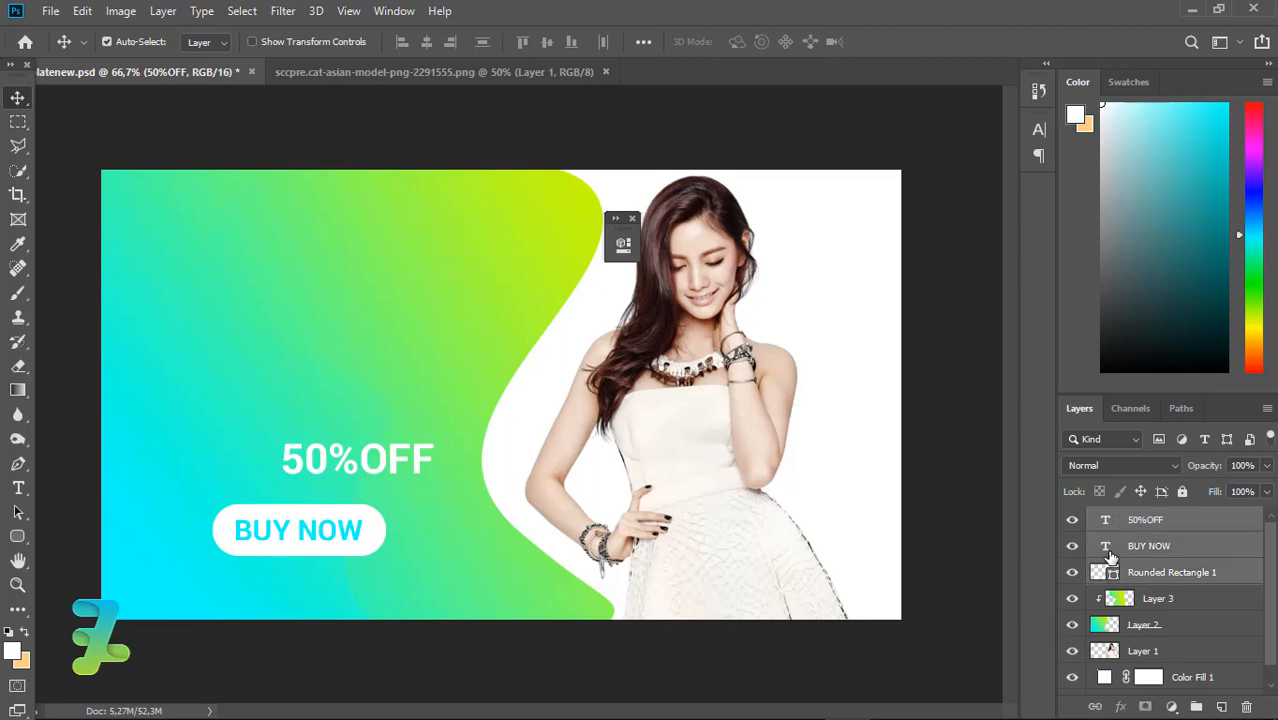
{"action": "left_click", "coordinate": [1109, 562], "text": "ctrl"}
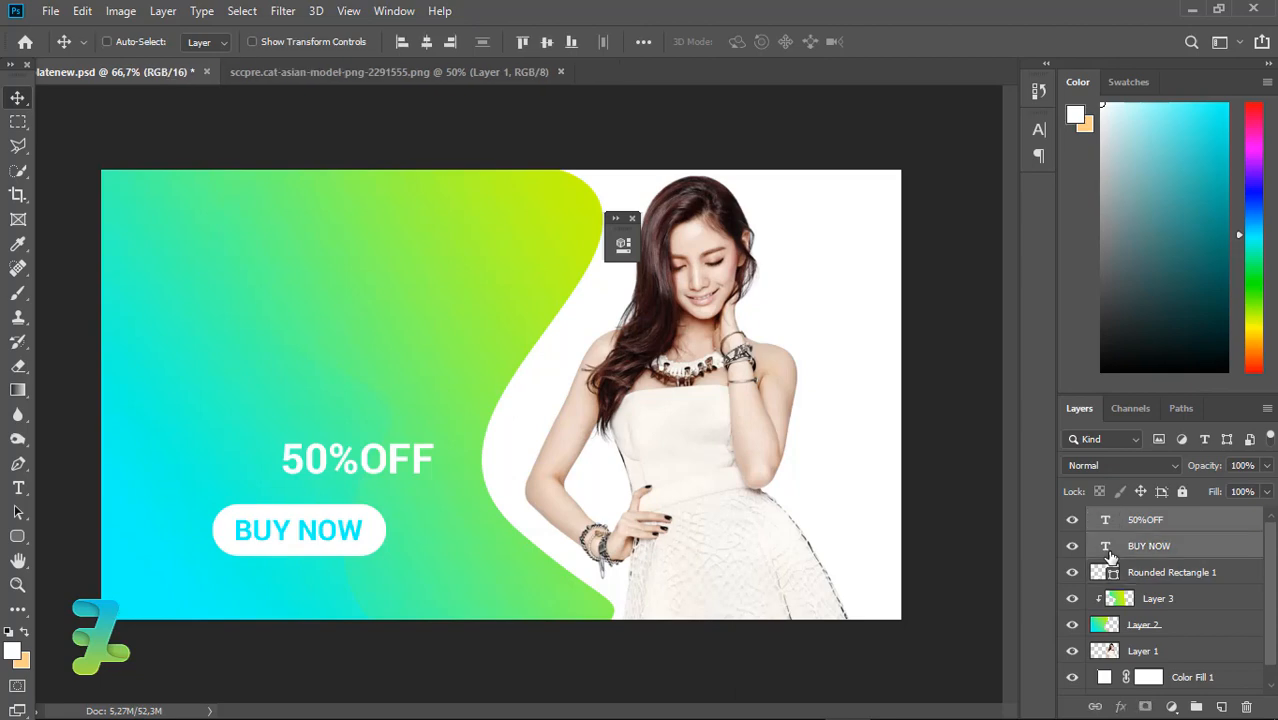
{"action": "left_click", "coordinate": [1112, 550]}
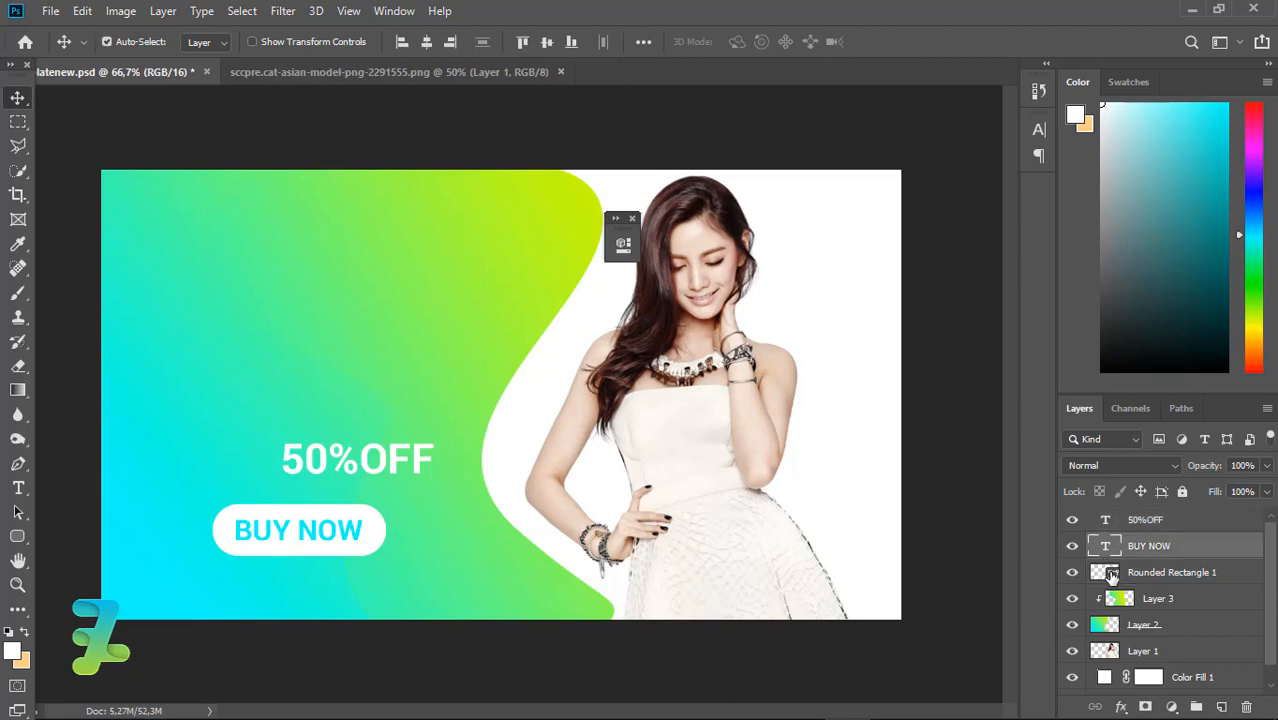
{"action": "left_click", "coordinate": [1112, 575], "text": "shift"}
{"action": "key", "text": "ctrl+g"}
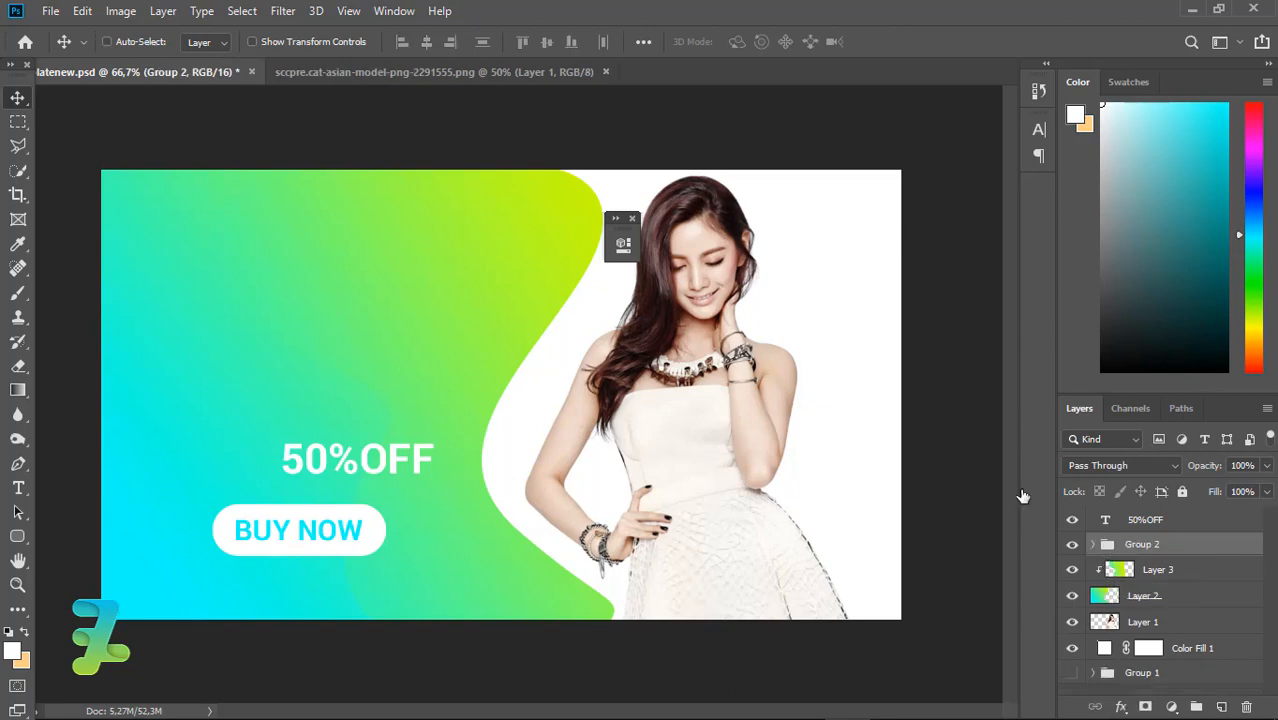
Step: Centre the button group horizontally on the gradient shape using the shape's outline as a selection, and deselect
{"action": "key", "text": "ctrl+a"}
{"action": "left_click", "coordinate": [425, 43]}
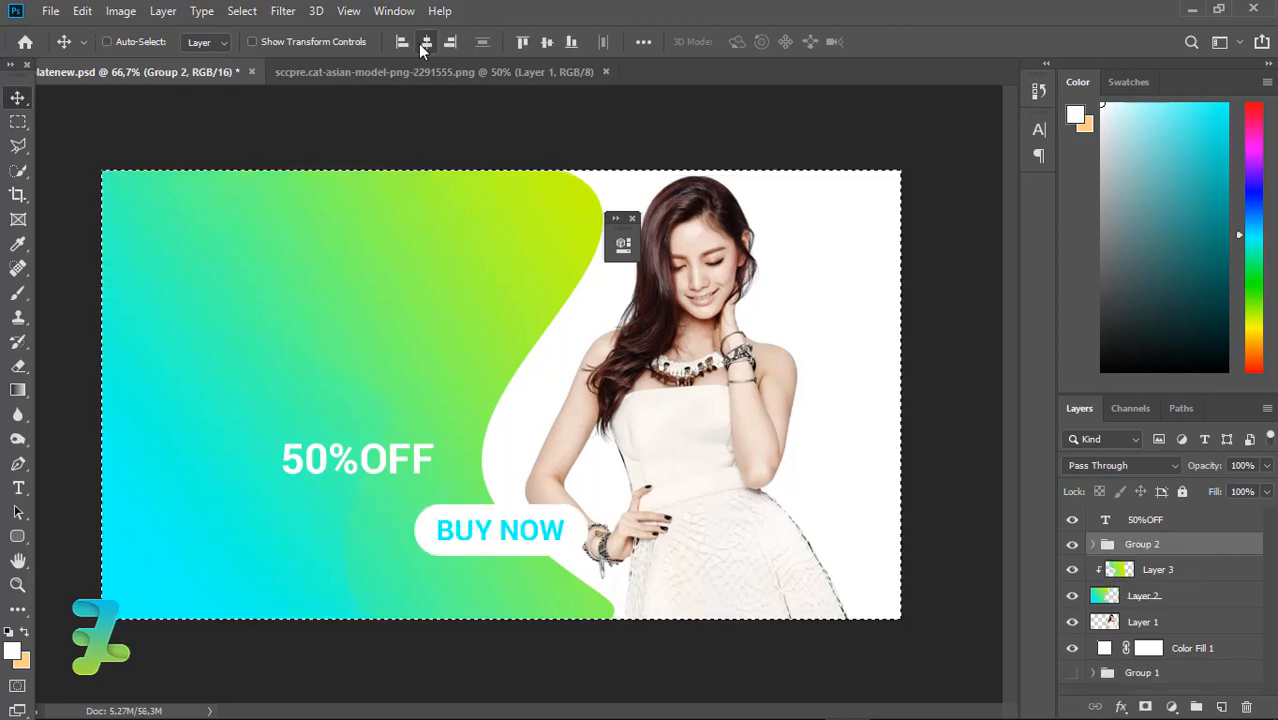
{"action": "left_click", "coordinate": [1104, 596], "text": "ctrl"}
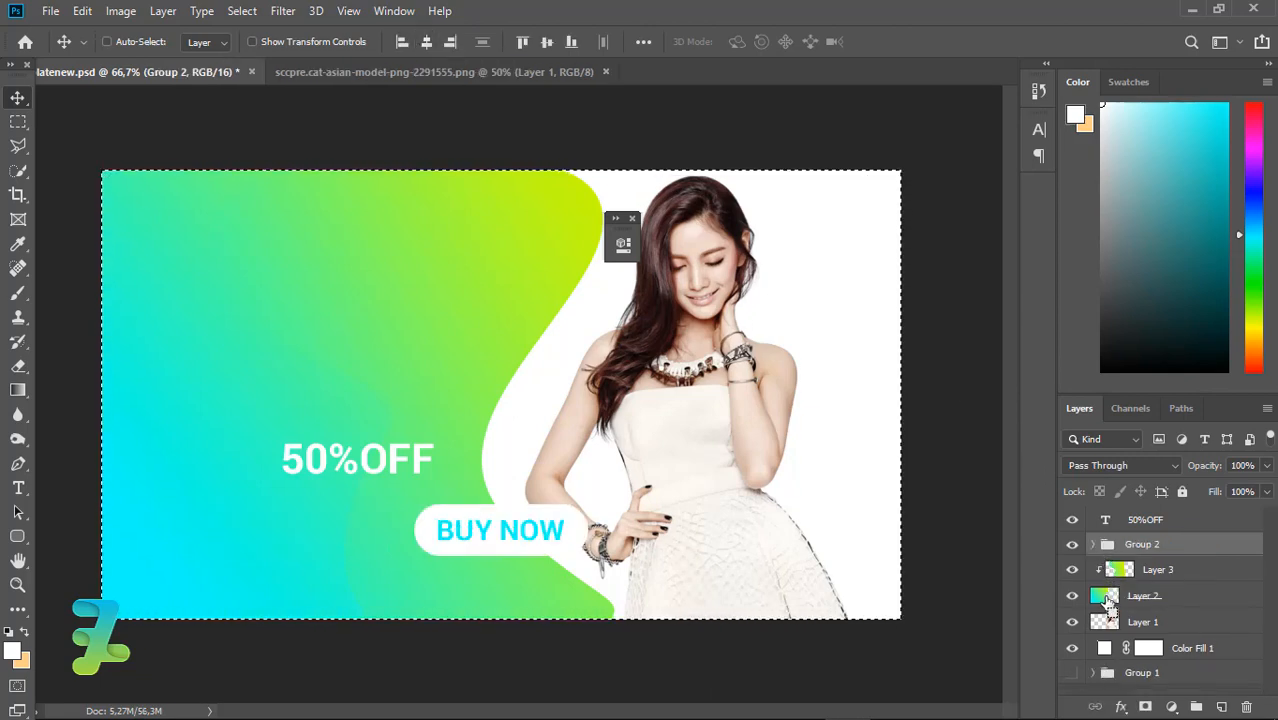
{"action": "left_click", "coordinate": [428, 41]}
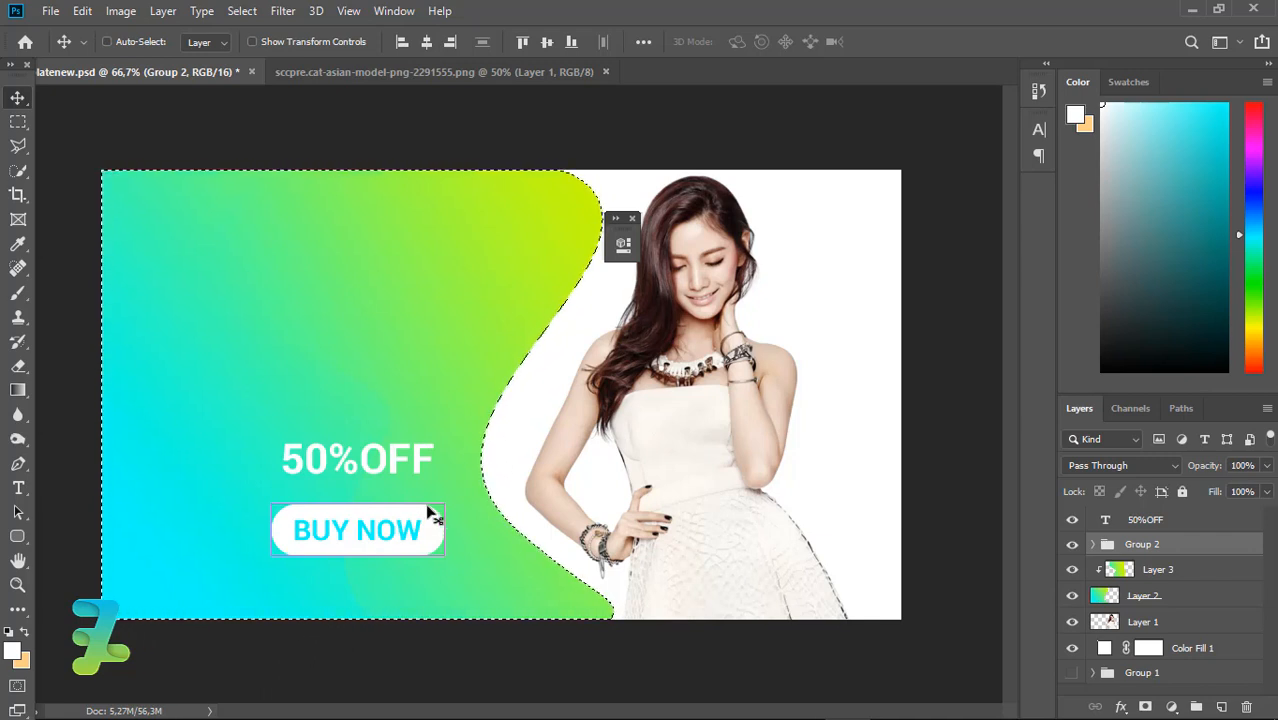
{"action": "key", "text": "ctrl+d"}
Step: Centre the button group and the 50%OFF text horizontally in a full-height rectangular selection from the canvas's left edge to the wave's narrowest point, and deselect
{"action": "left_click", "coordinate": [17, 121]}
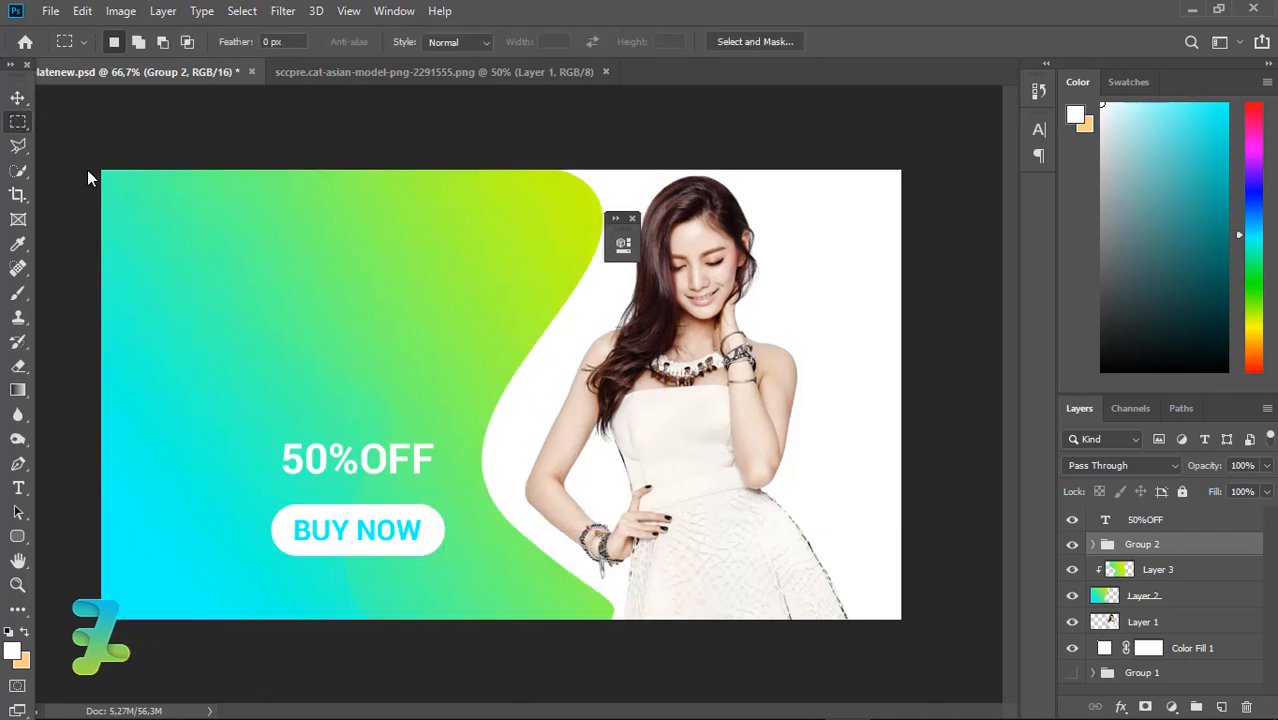
{"action": "left_click_drag", "start_coordinate": [101, 170], "coordinate": [921, 566]}
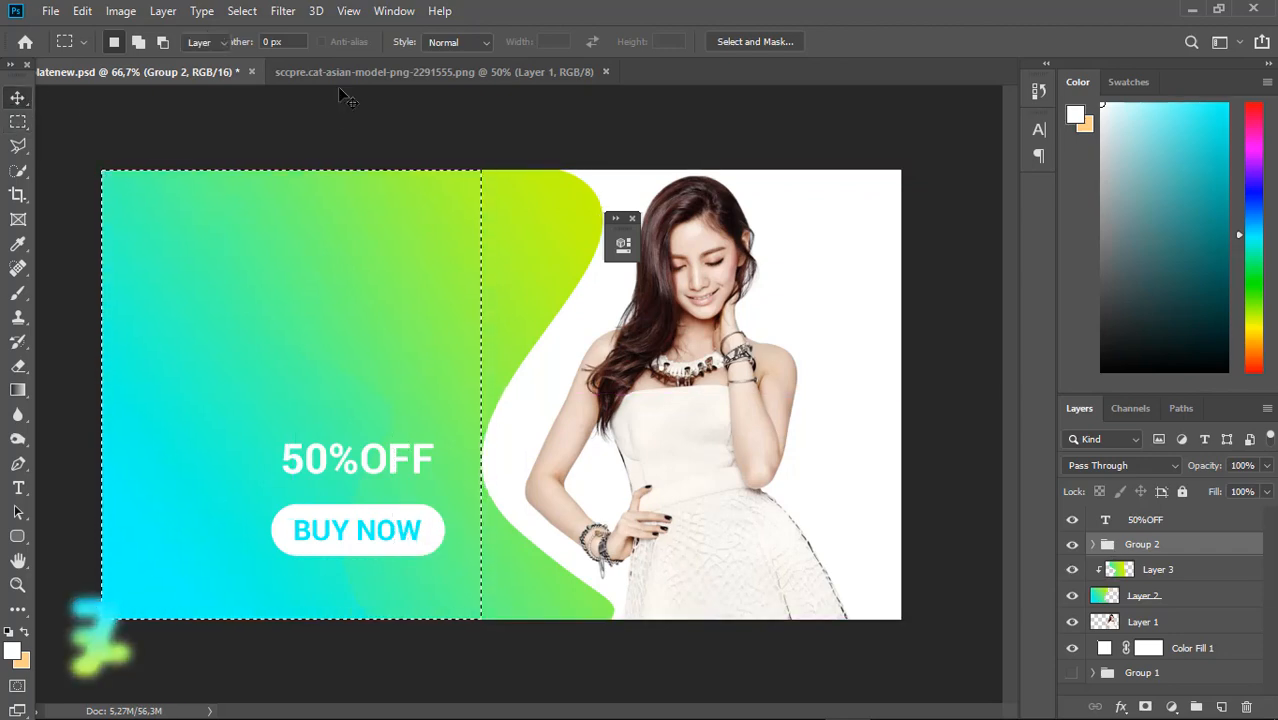
{"action": "key", "text": "v"}
{"action": "left_click", "coordinate": [426, 41]}
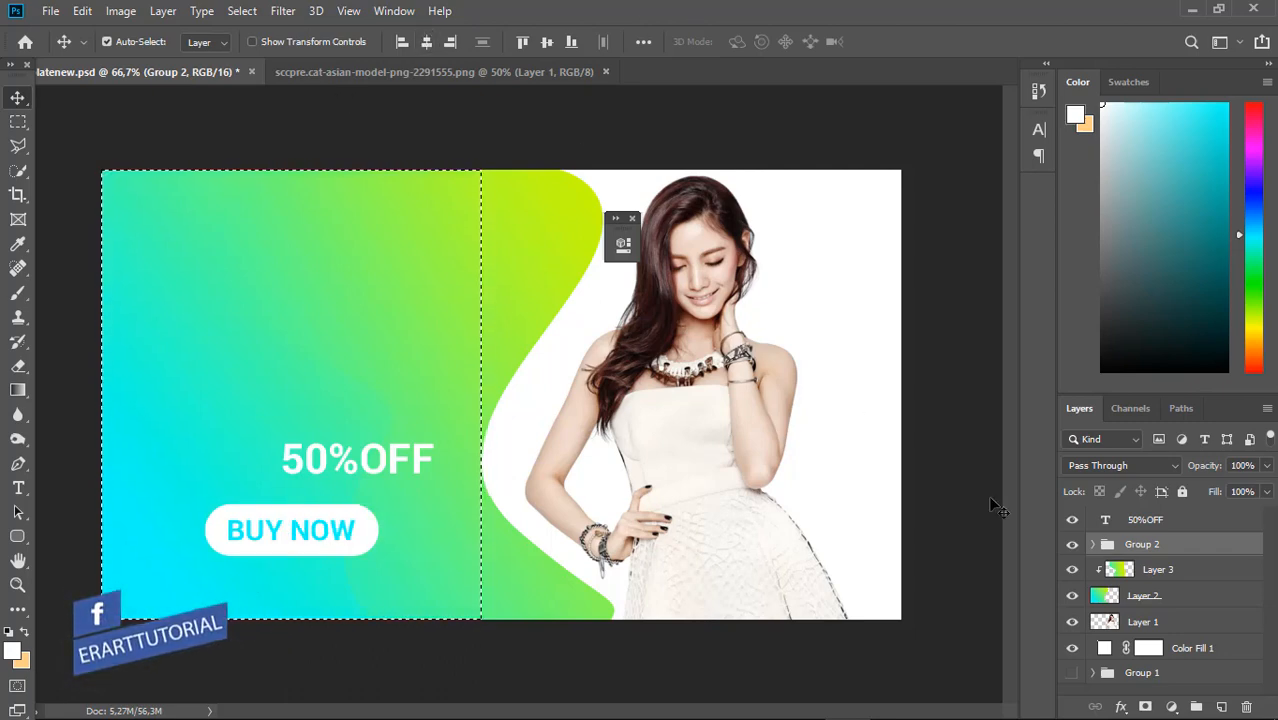
{"action": "key", "text": "alt+bracketright"}
{"action": "left_click", "coordinate": [427, 41]}
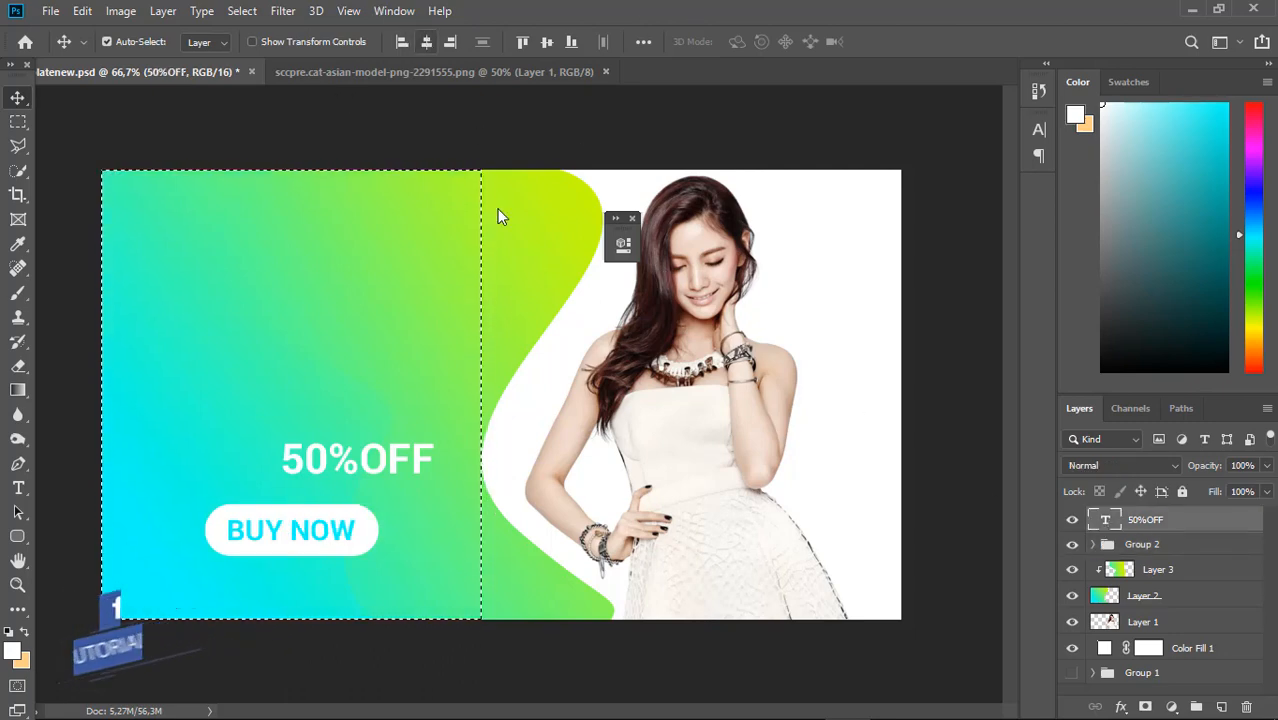
{"action": "key", "text": "ctrl+d"}
Step: Add a white text line "Sale" in Roboto Bold 16 pt above the 50%OFF text
{"action": "left_click", "coordinate": [18, 488]}
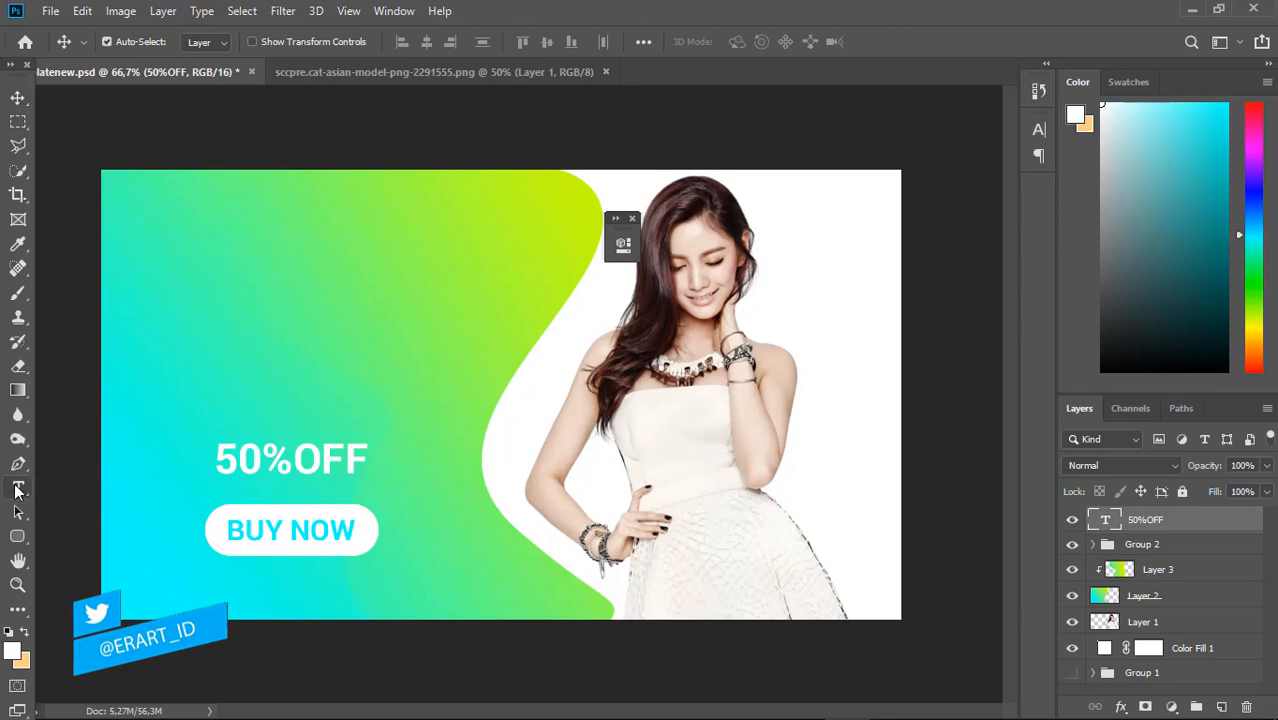
{"action": "left_click", "coordinate": [316, 401]}
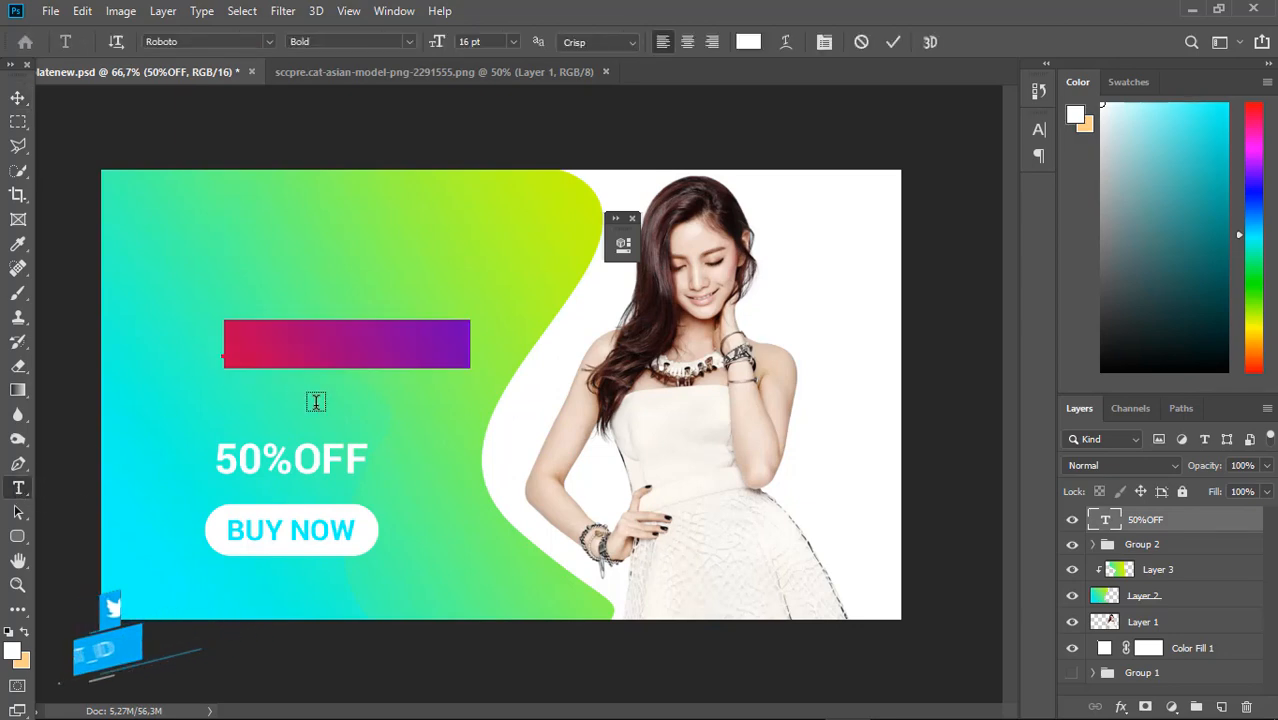
{"action": "type", "text": "sale"}
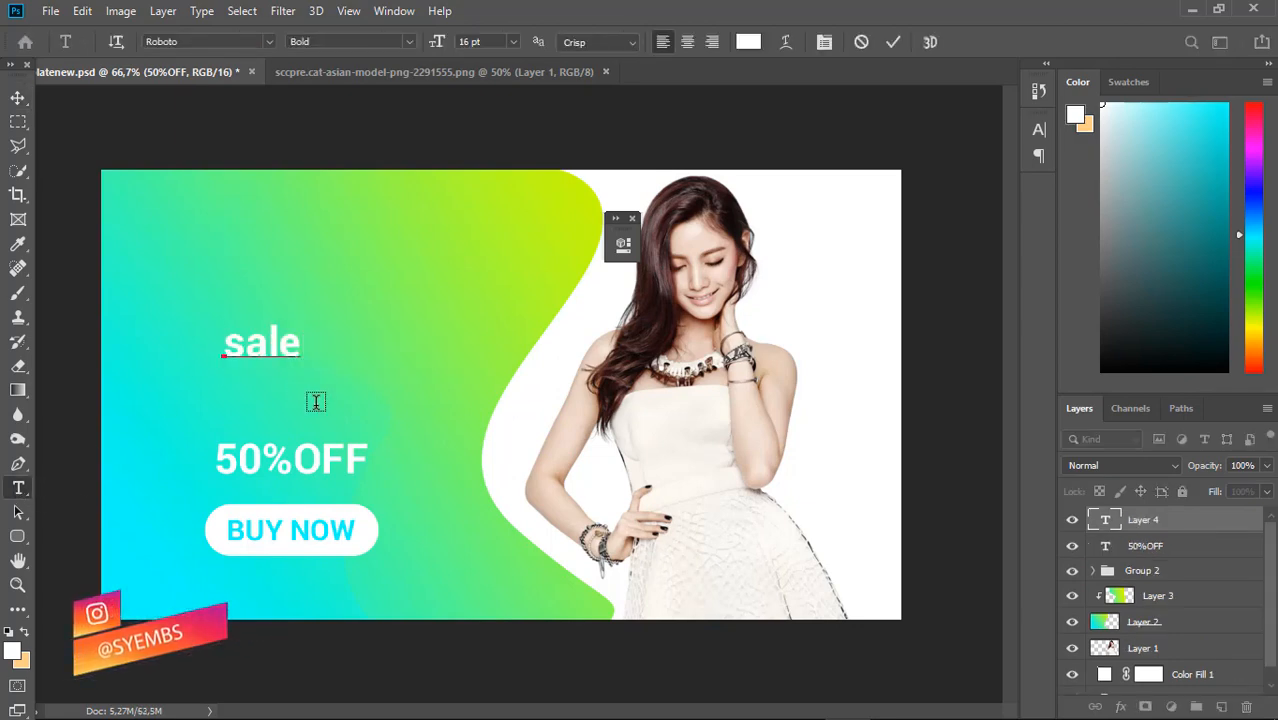
{"action": "key", "text": "ctrl+a"}
{"action": "type", "text": "Sale"}
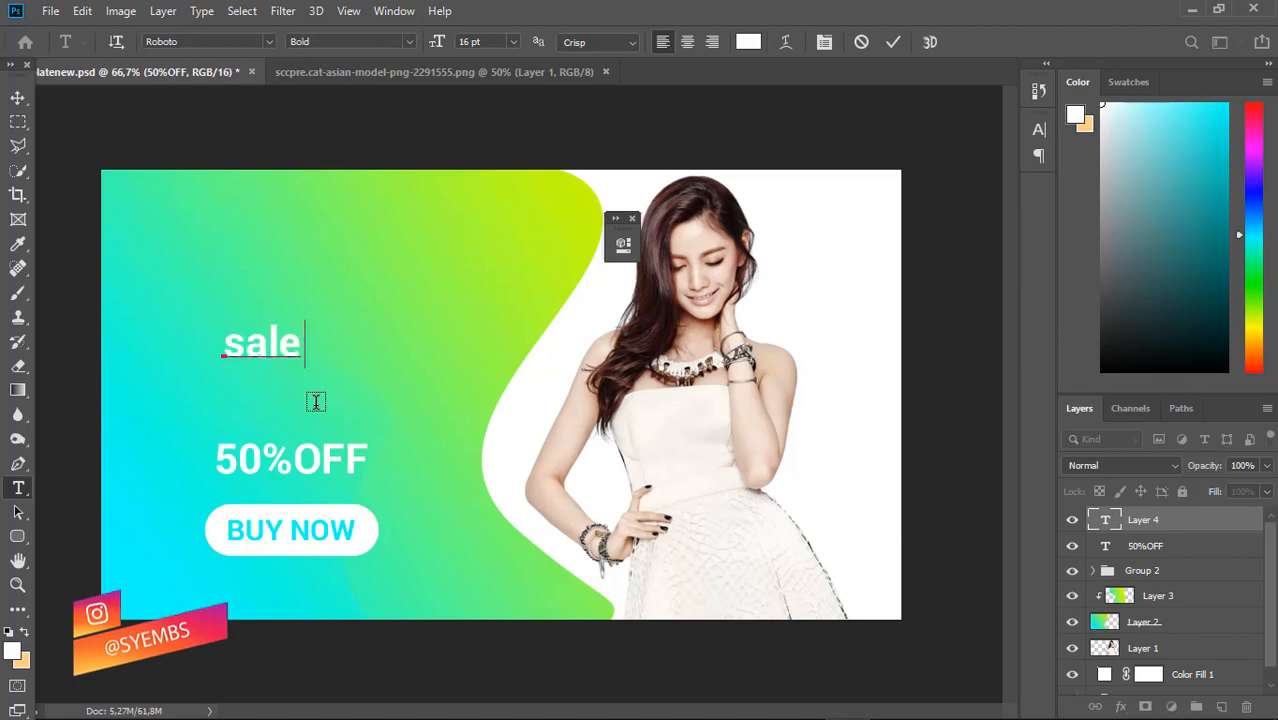
Step: Set the Sale text to the Amarillo font at 24 pt and commit it
{"action": "key", "text": "ctrl+a"}
{"action": "left_click", "coordinate": [268, 41]}
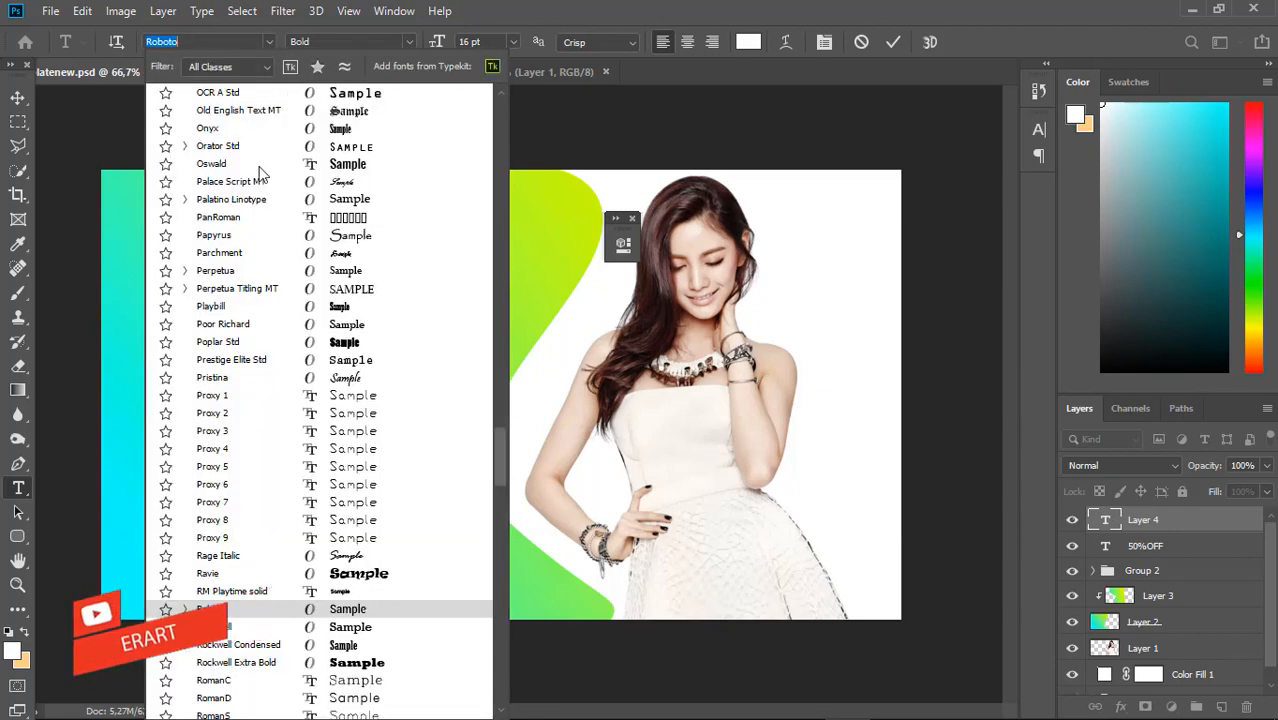
{"action": "key", "text": "Escape"}
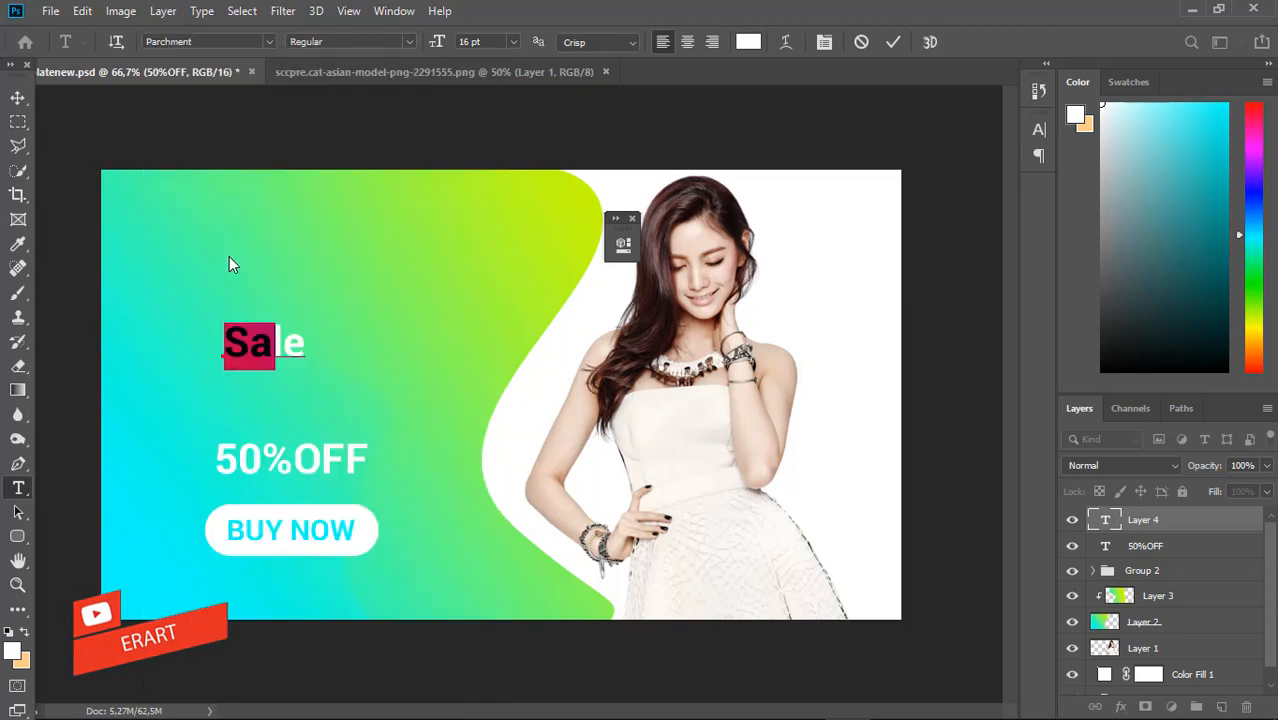
{"action": "left_click", "coordinate": [267, 42]}
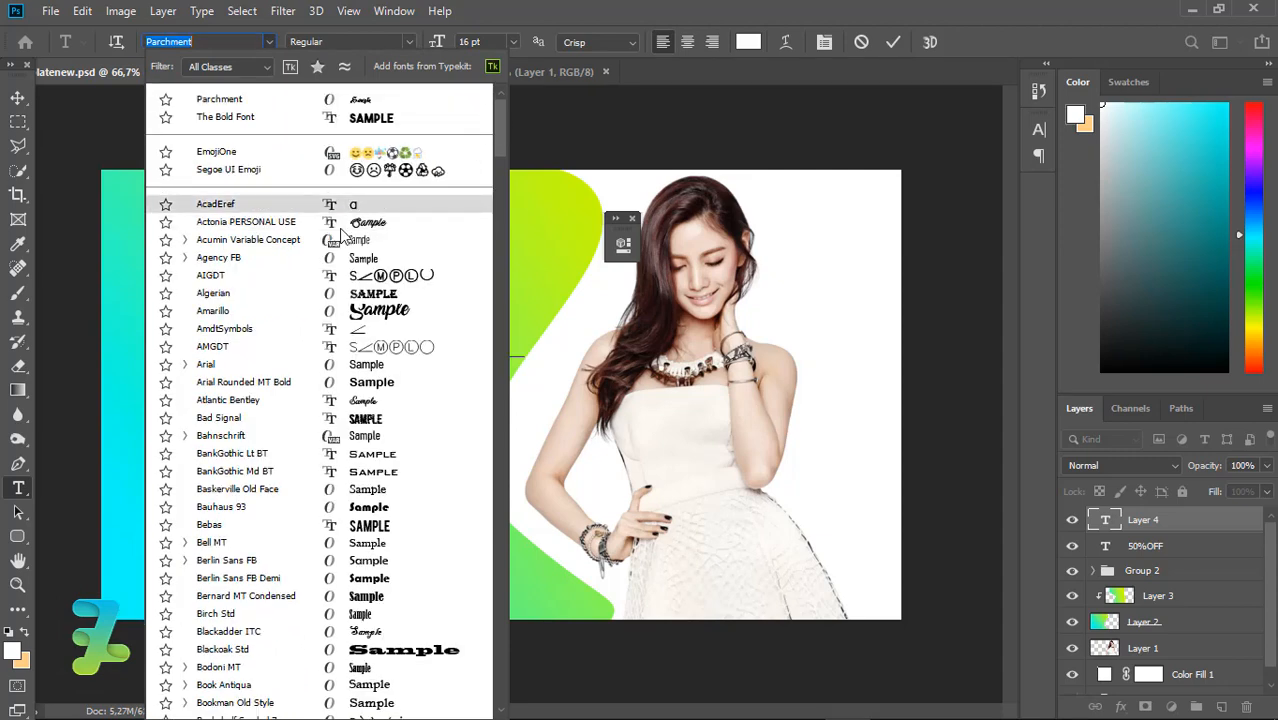
{"action": "left_click", "coordinate": [343, 310]}
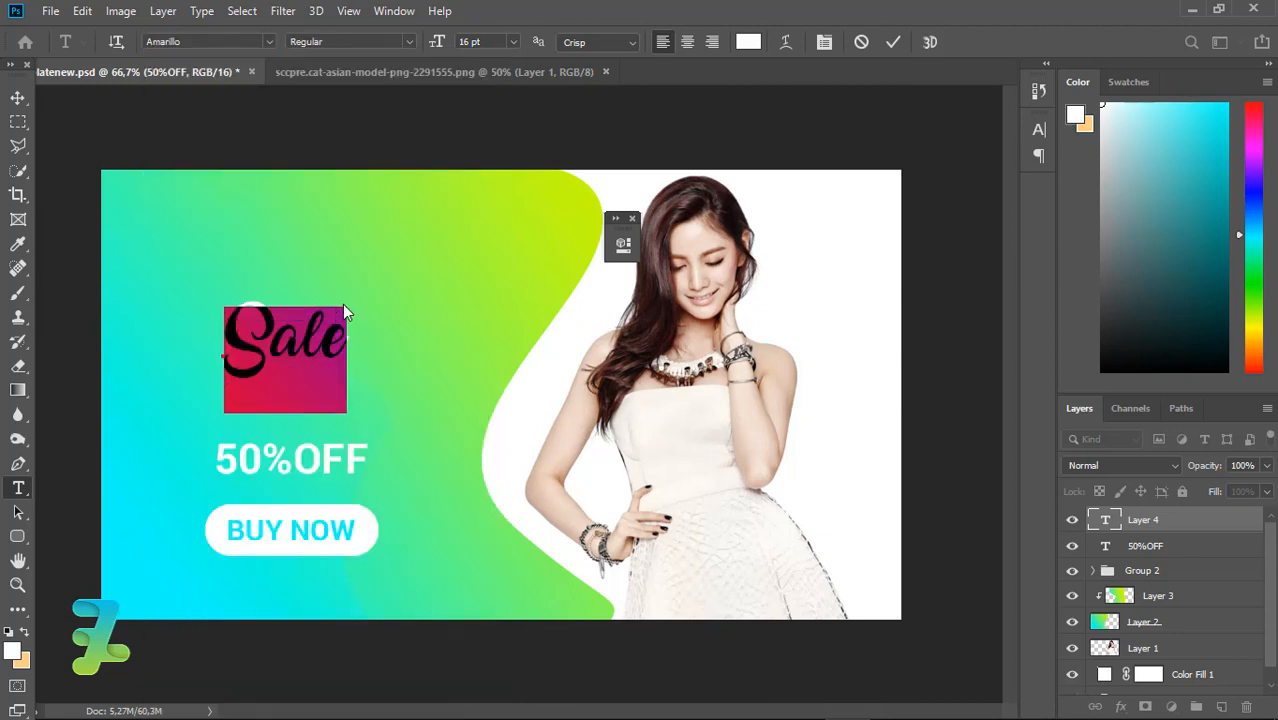
{"action": "left_click", "coordinate": [512, 42]}
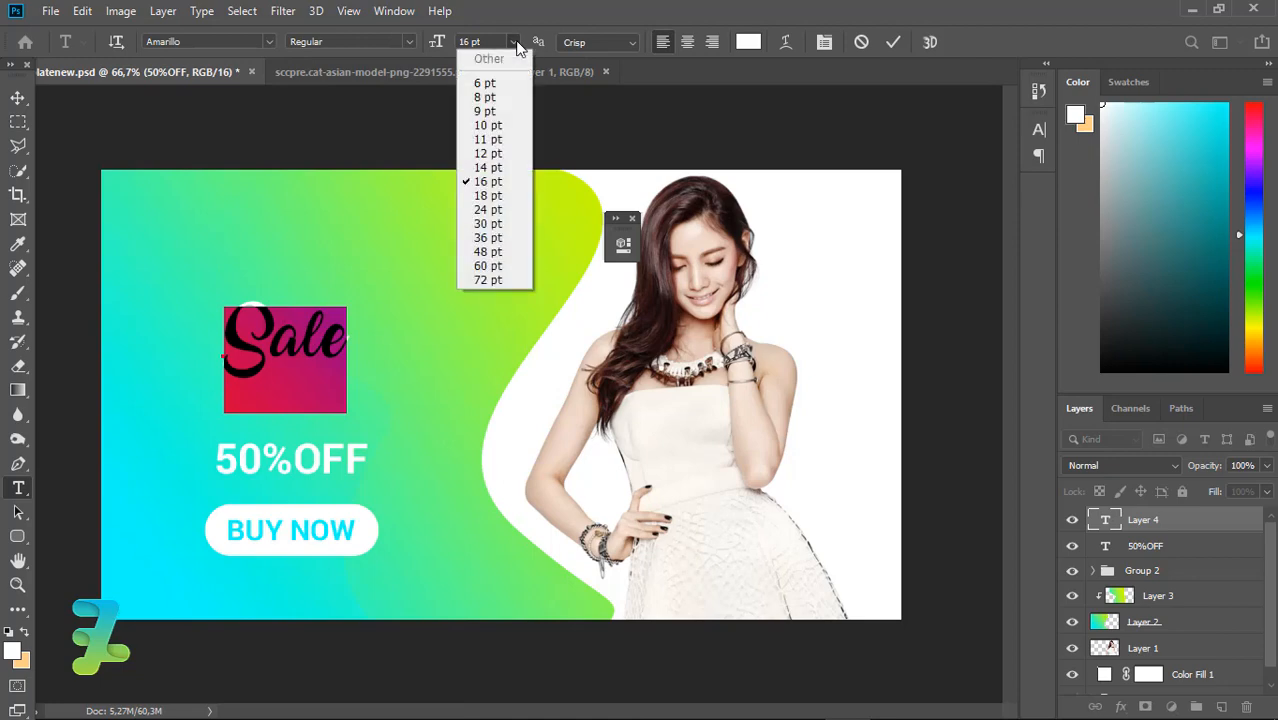
{"action": "left_click", "coordinate": [500, 210]}
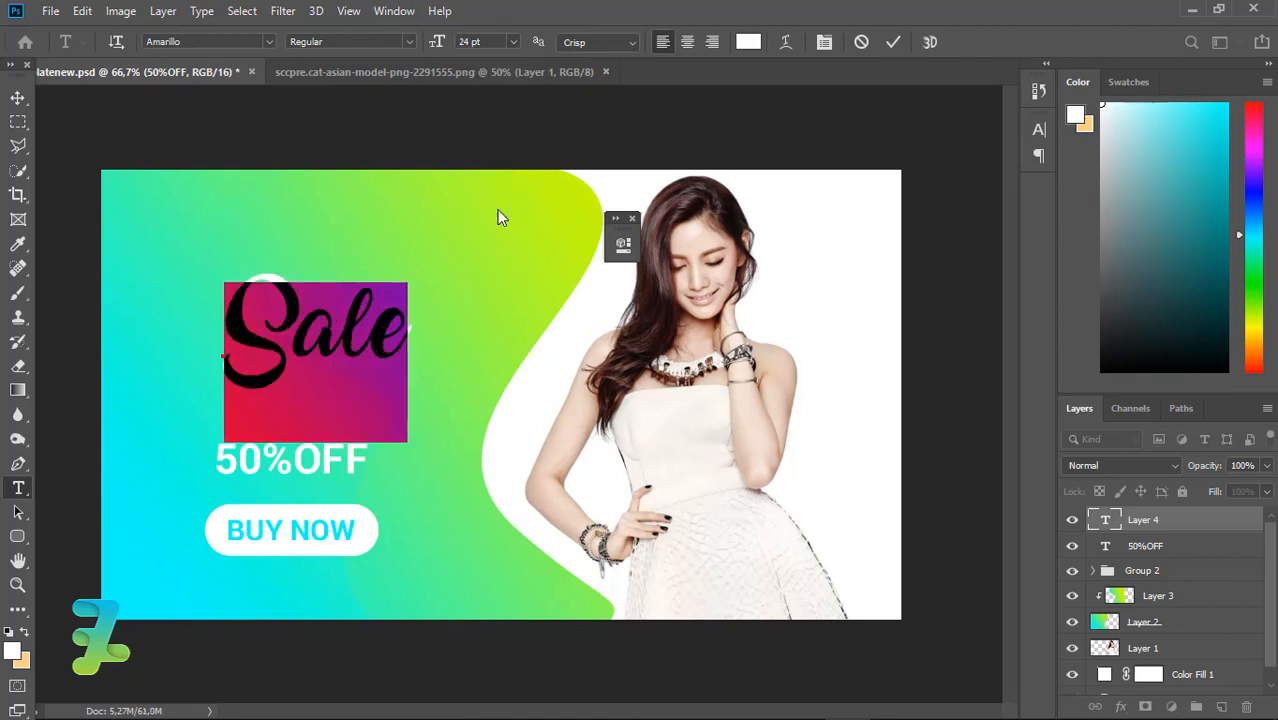
{"action": "left_click", "coordinate": [17, 97]}
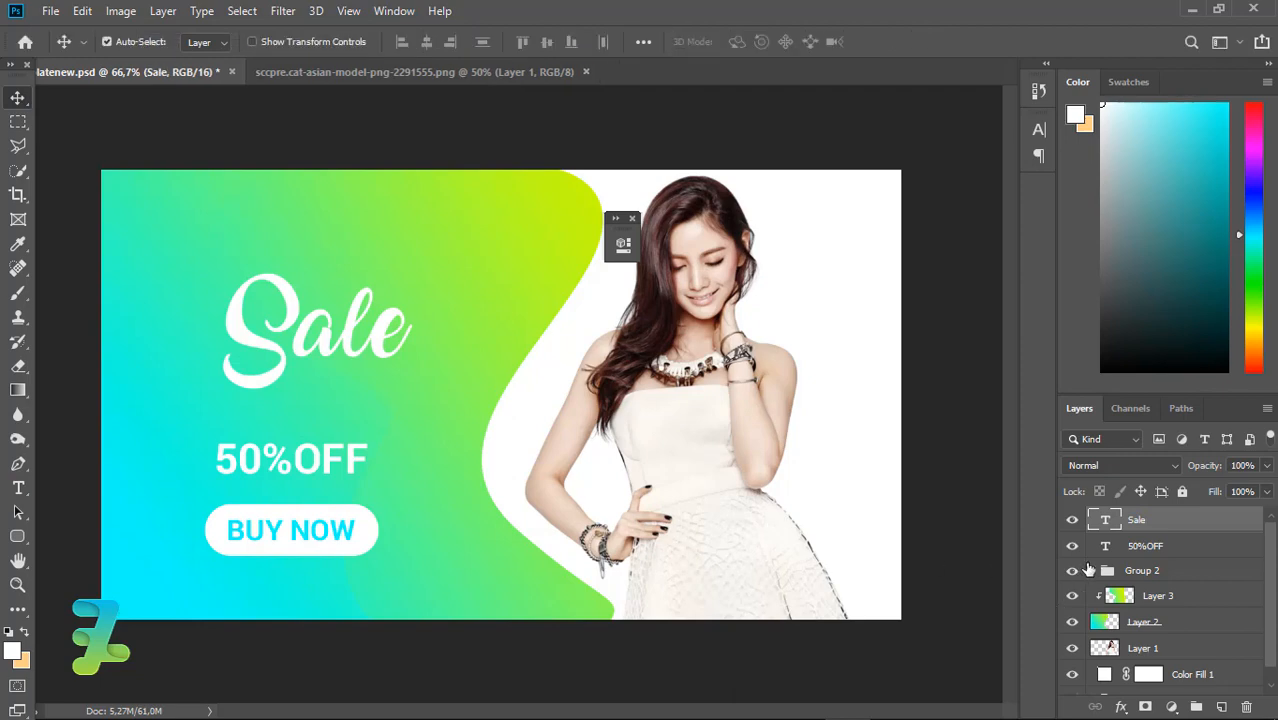
Step: Centre the Sale text horizontally in a full-height selection from the canvas's left edge to the wave's narrowest point, deselect, and lower the text slightly
{"action": "key", "text": "ctrl"}
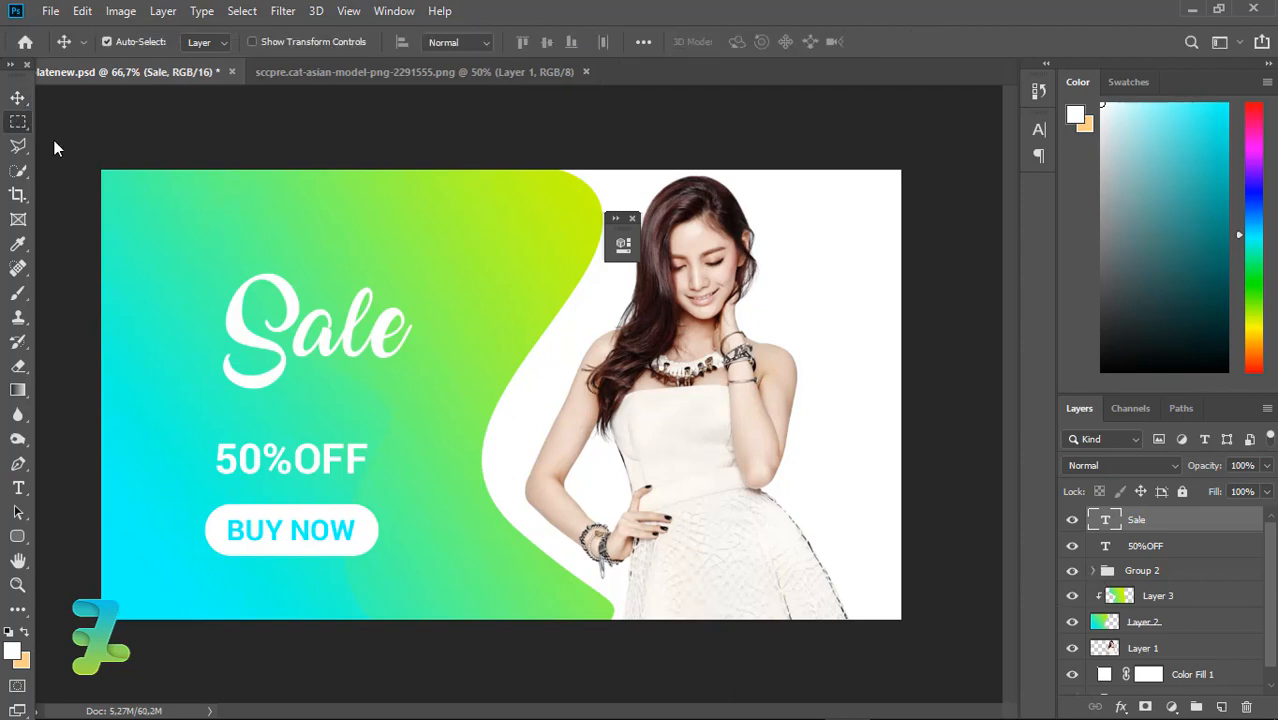
{"action": "key", "text": "m"}
{"action": "left_click_drag", "start_coordinate": [103, 172], "coordinate": [481, 648]}
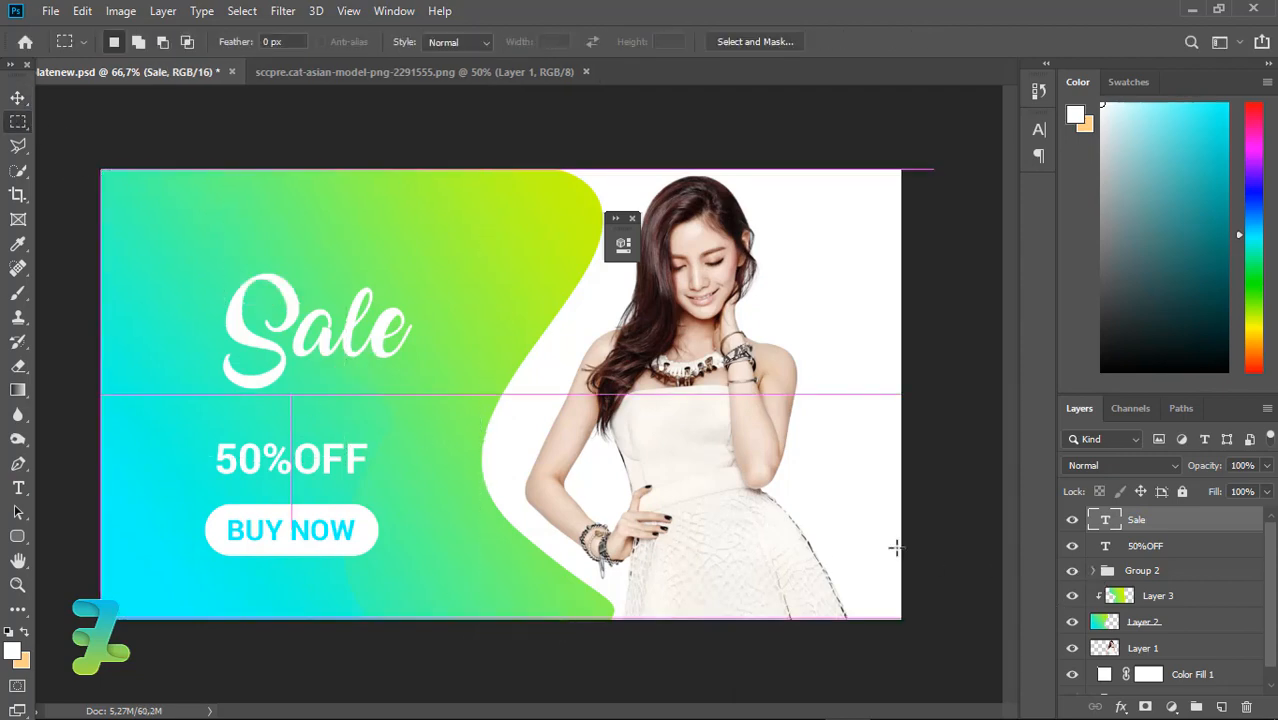
{"action": "key", "text": "v"}
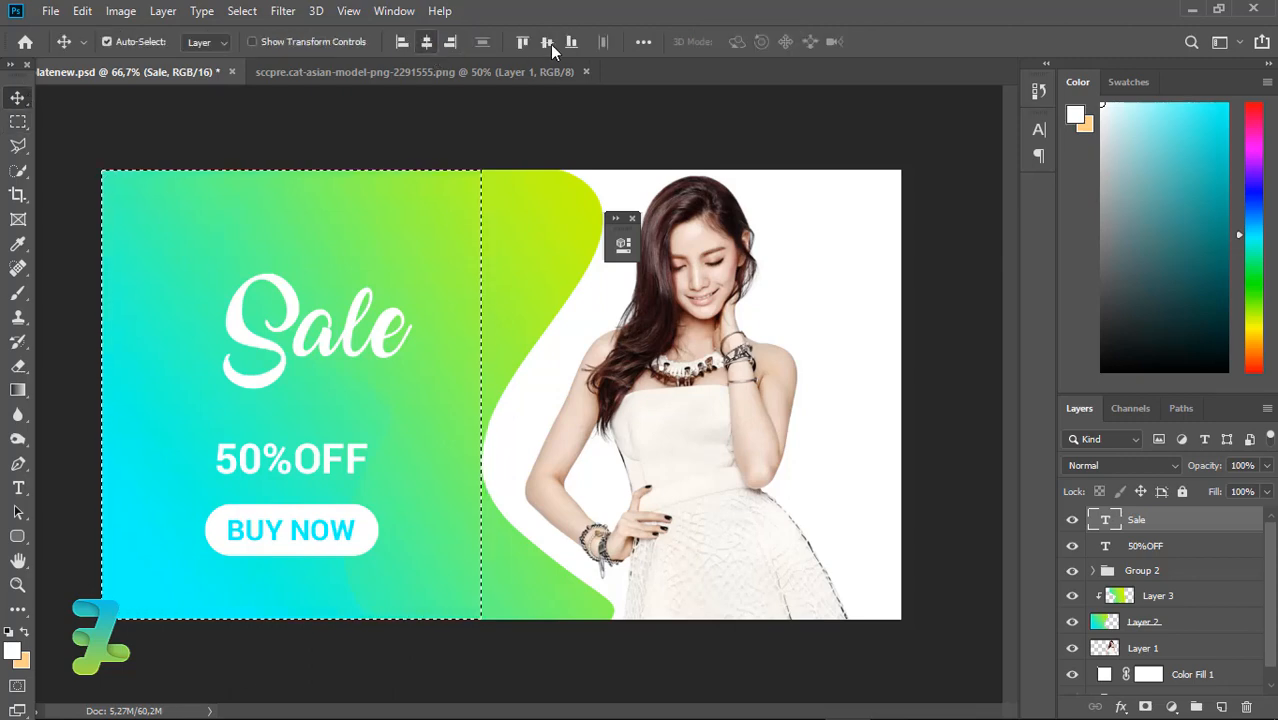
{"action": "left_click", "coordinate": [426, 41]}
{"action": "key", "text": "ctrl+d"}
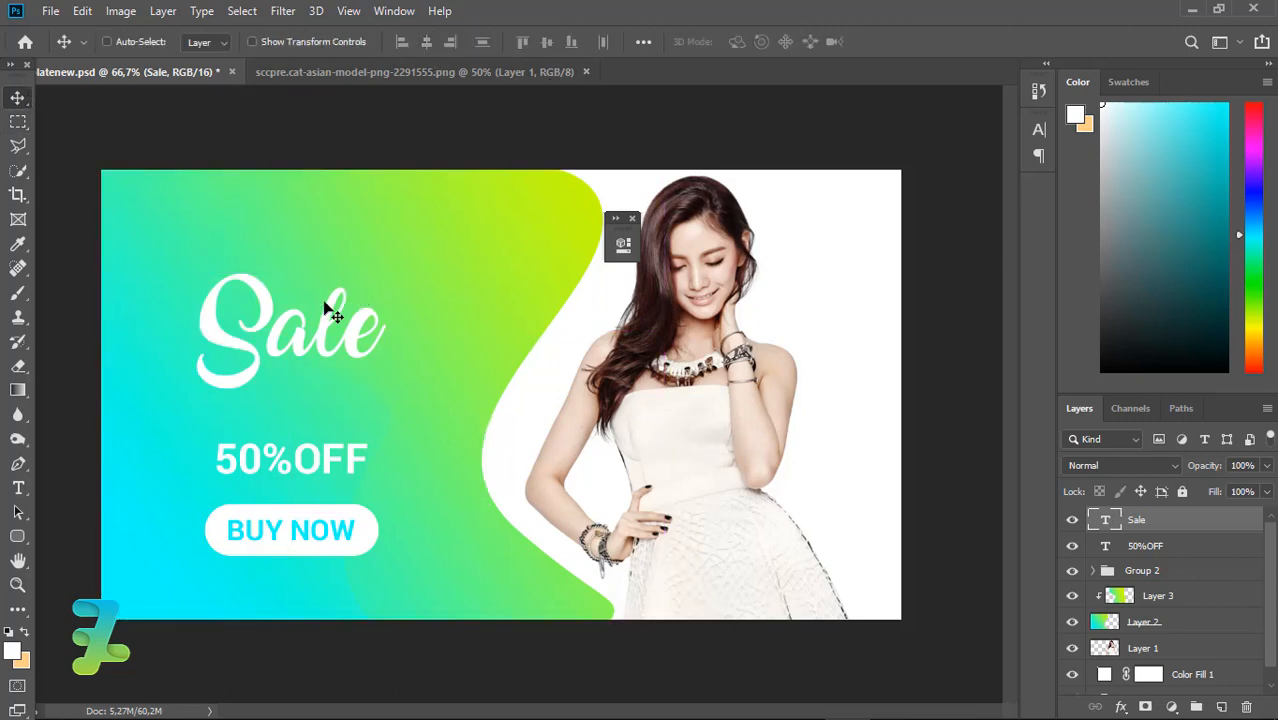
{"action": "left_click_drag", "start_coordinate": [324, 303], "coordinate": [324, 340]}
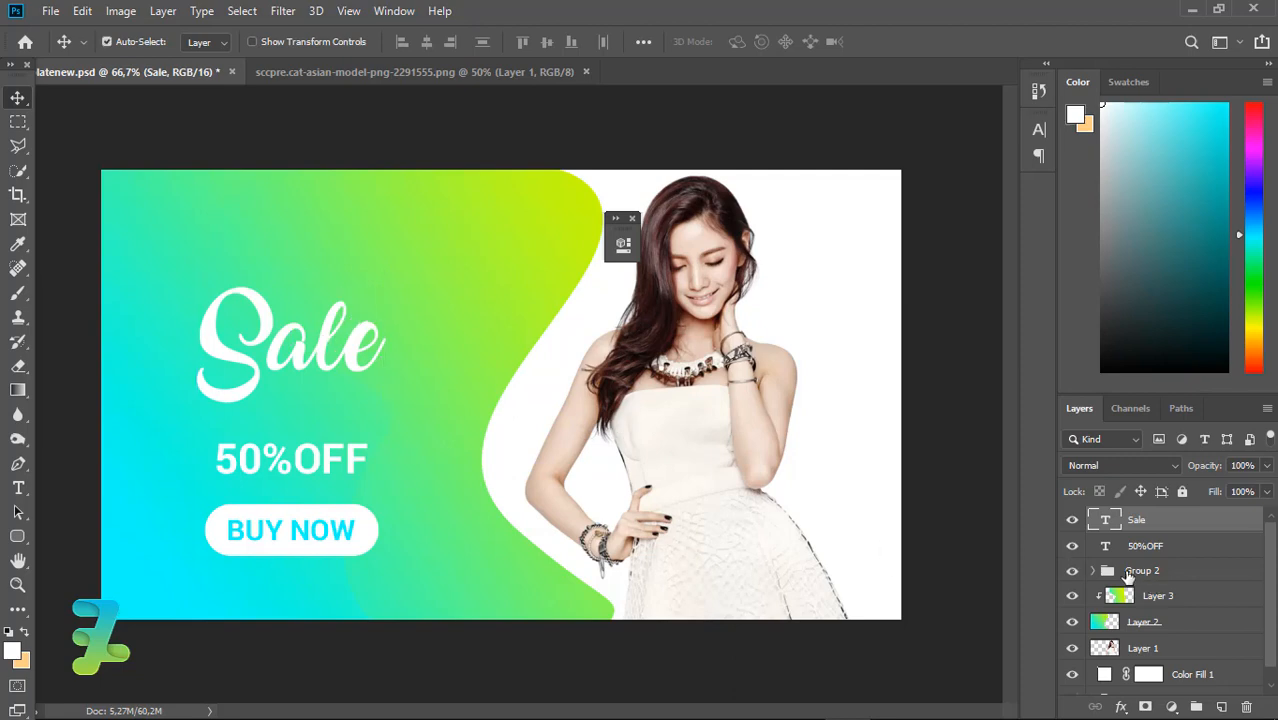
Step: Draw a rounded rectangle about 296 by 101 px with 10 px corners around the 50%OFF text, layered above the button group
{"action": "left_click", "coordinate": [1150, 570]}
{"action": "left_click", "coordinate": [1221, 707]}
{"action": "left_click", "coordinate": [18, 536]}
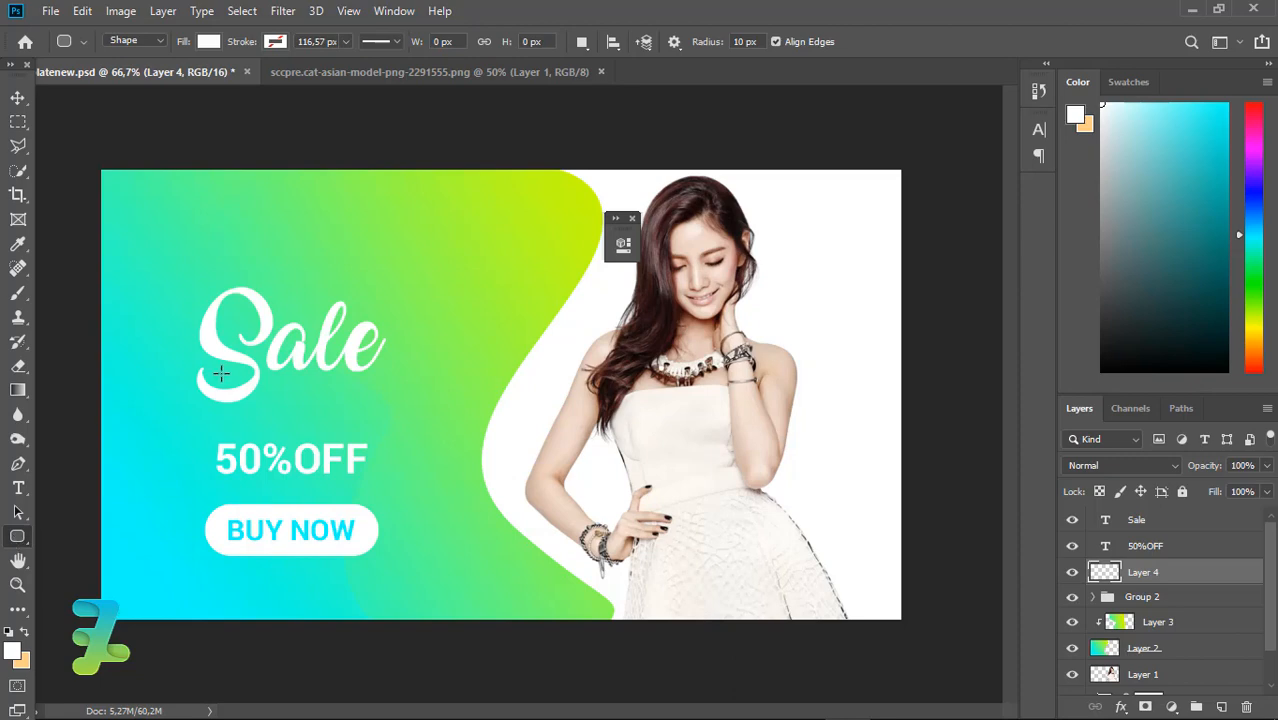
{"action": "left_click_drag", "start_coordinate": [195, 432], "coordinate": [380, 491]}
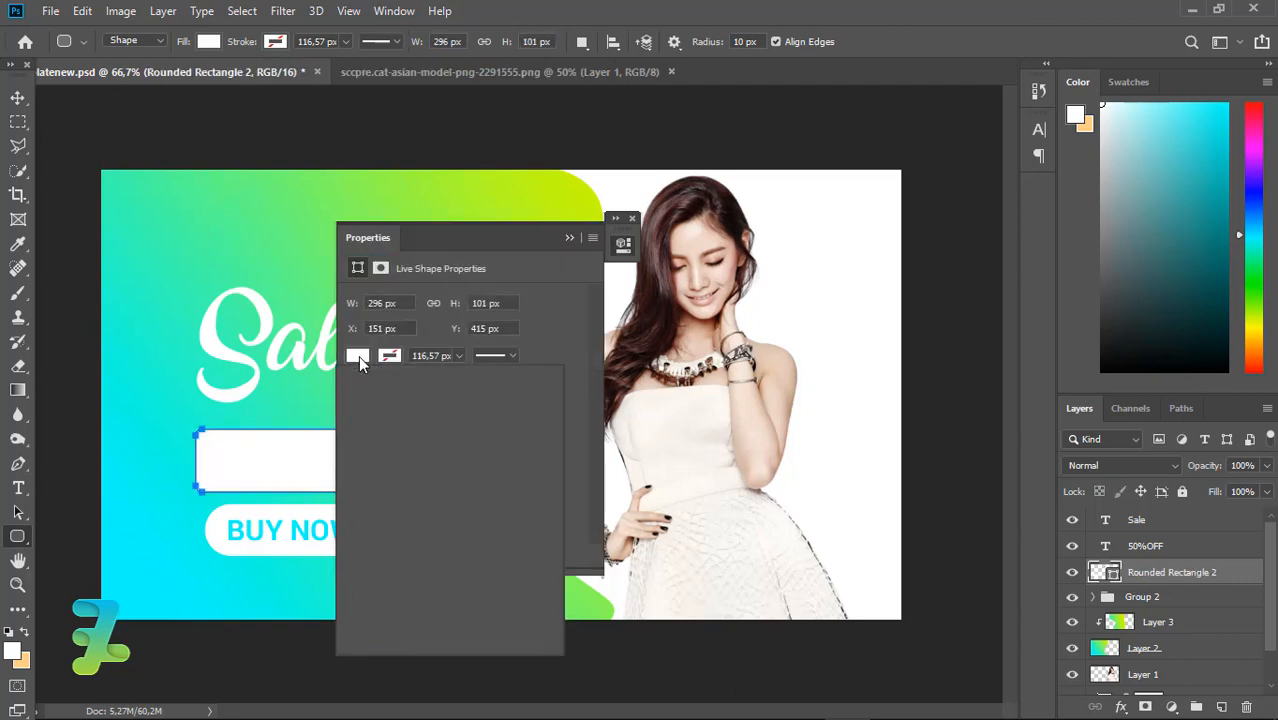
Step: Give the new rounded rectangle no fill and a white stroke of 10,14 px
{"action": "left_click", "coordinate": [357, 355]}
{"action": "left_click", "coordinate": [384, 360]}
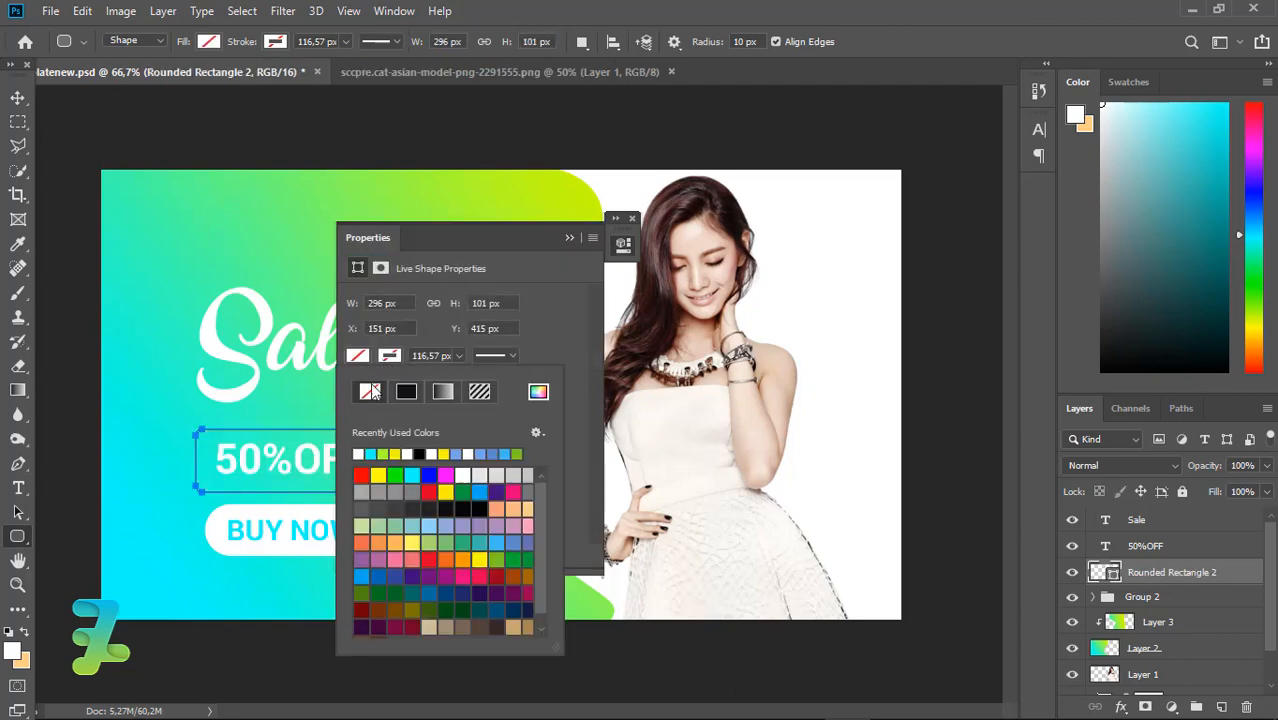
{"action": "left_click", "coordinate": [359, 454]}
{"action": "left_click", "coordinate": [459, 355]}
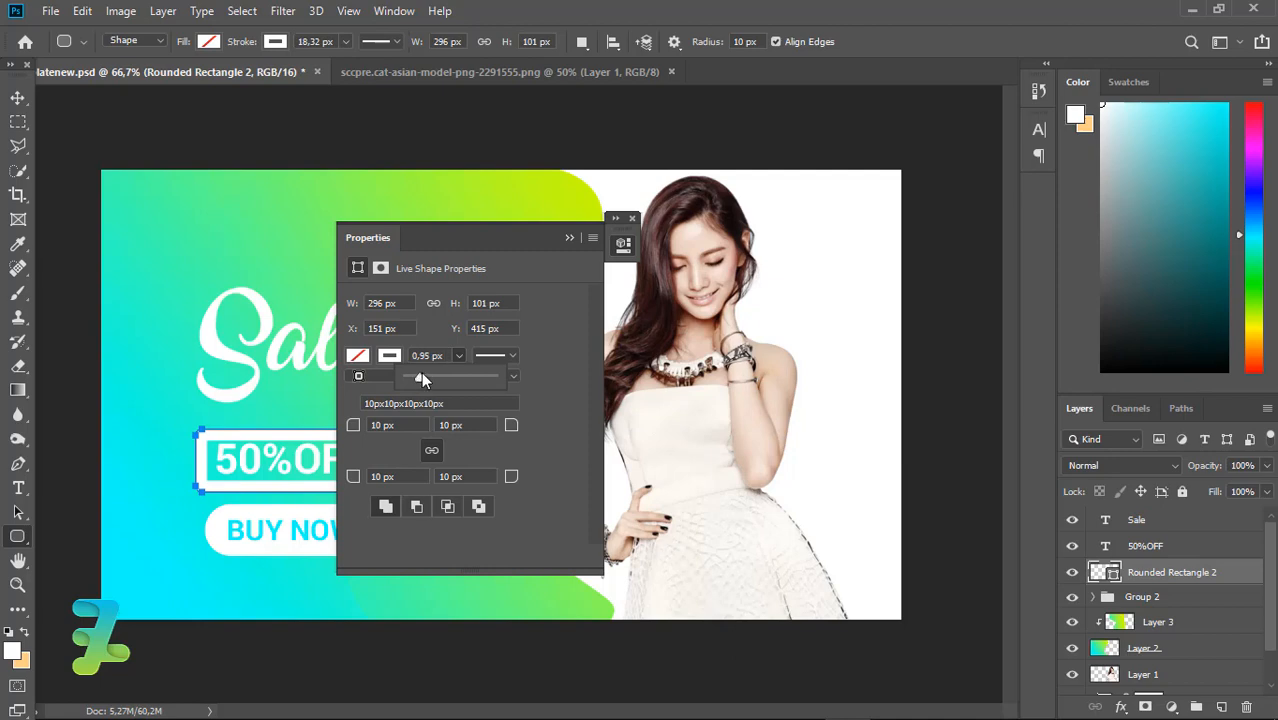
{"action": "left_click_drag", "start_coordinate": [421, 374], "coordinate": [424, 376]}
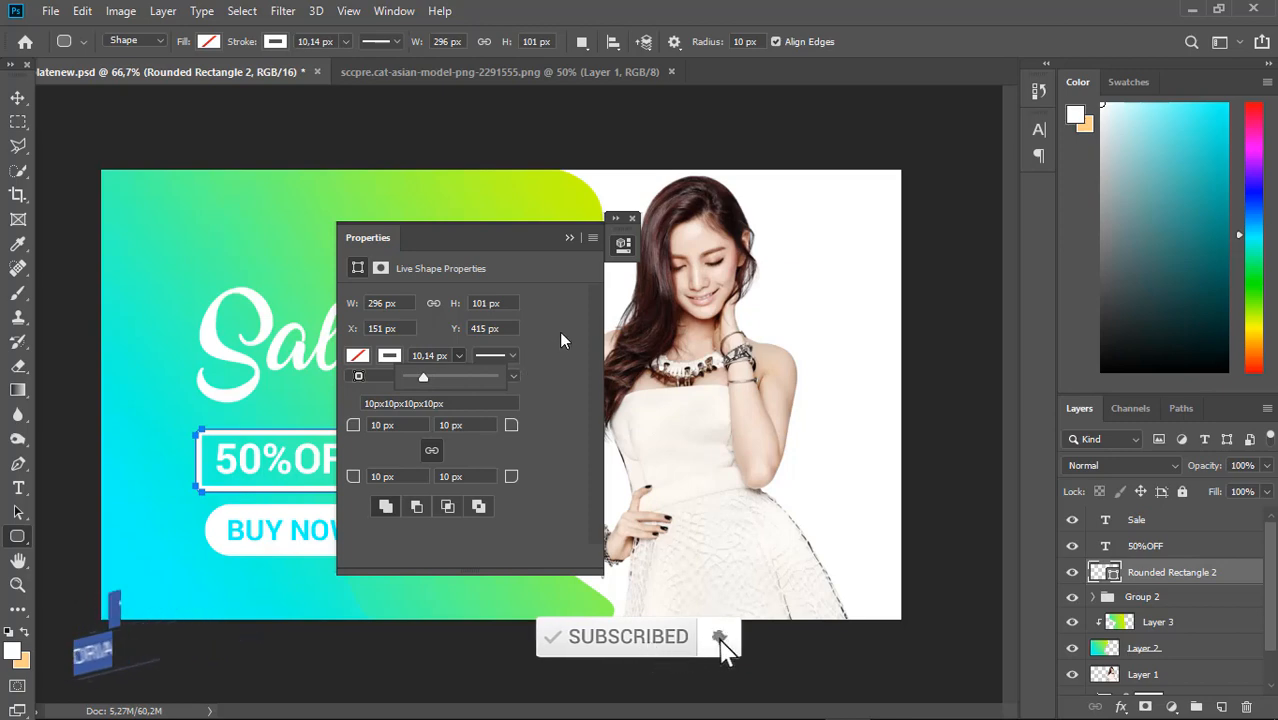
{"action": "left_click", "coordinate": [569, 237]}
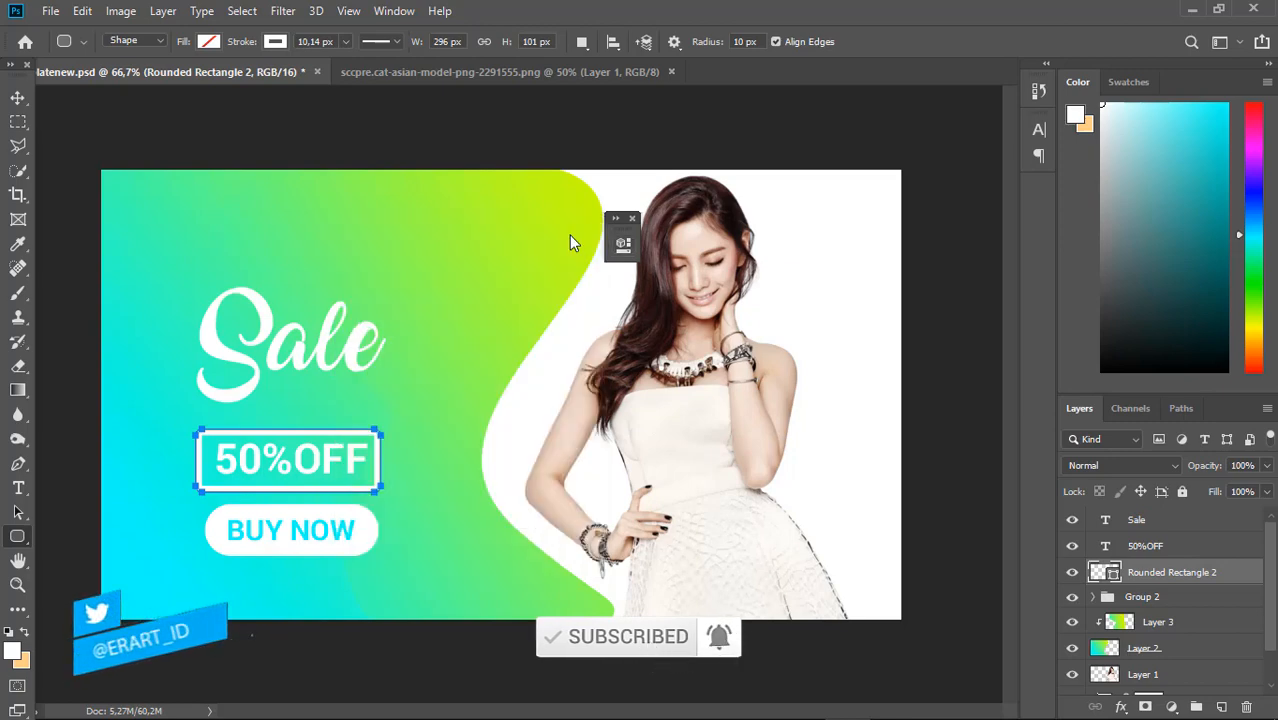
Step: Nudge the outlined rectangle slightly to the right so it sits evenly around the 50%OFF text
{"action": "left_click", "coordinate": [17, 99]}
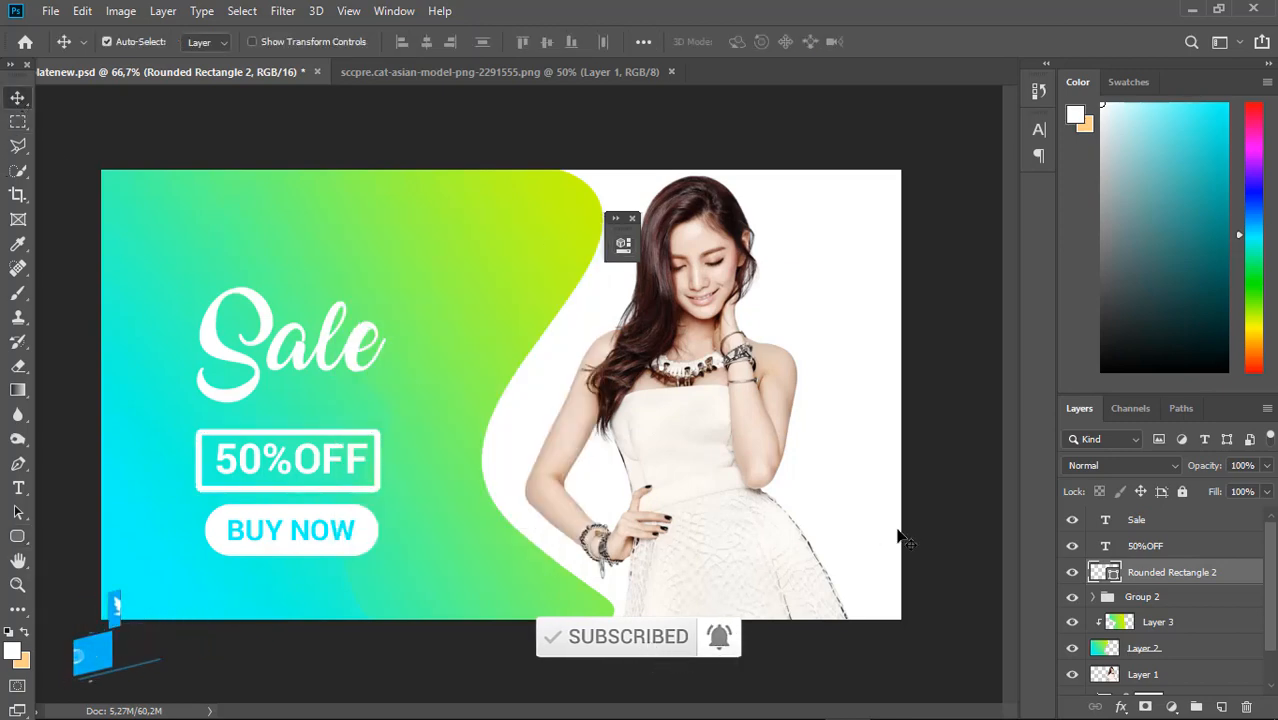
{"action": "key", "text": "Right"}
{"action": "key", "text": "Right"}
{"action": "key", "text": "Right"}
{"action": "key", "text": "Right"}
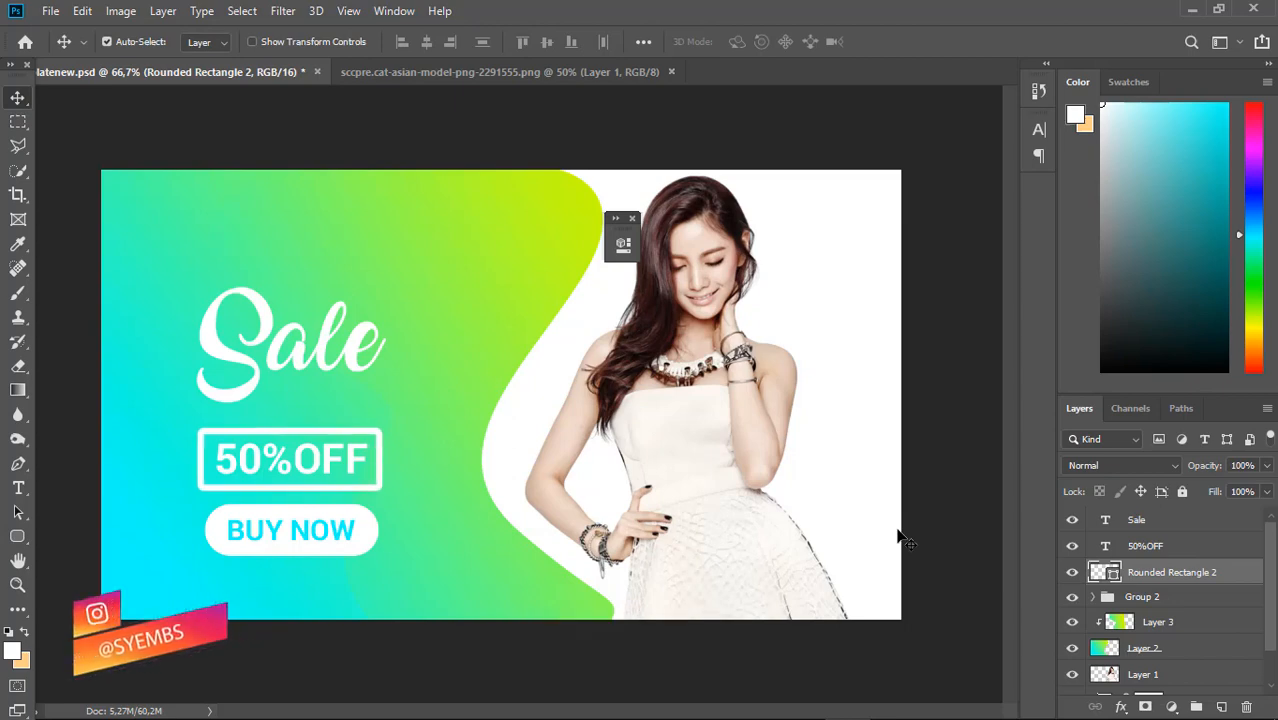
{"action": "key", "text": "Down"}
{"action": "key", "text": "Down"}
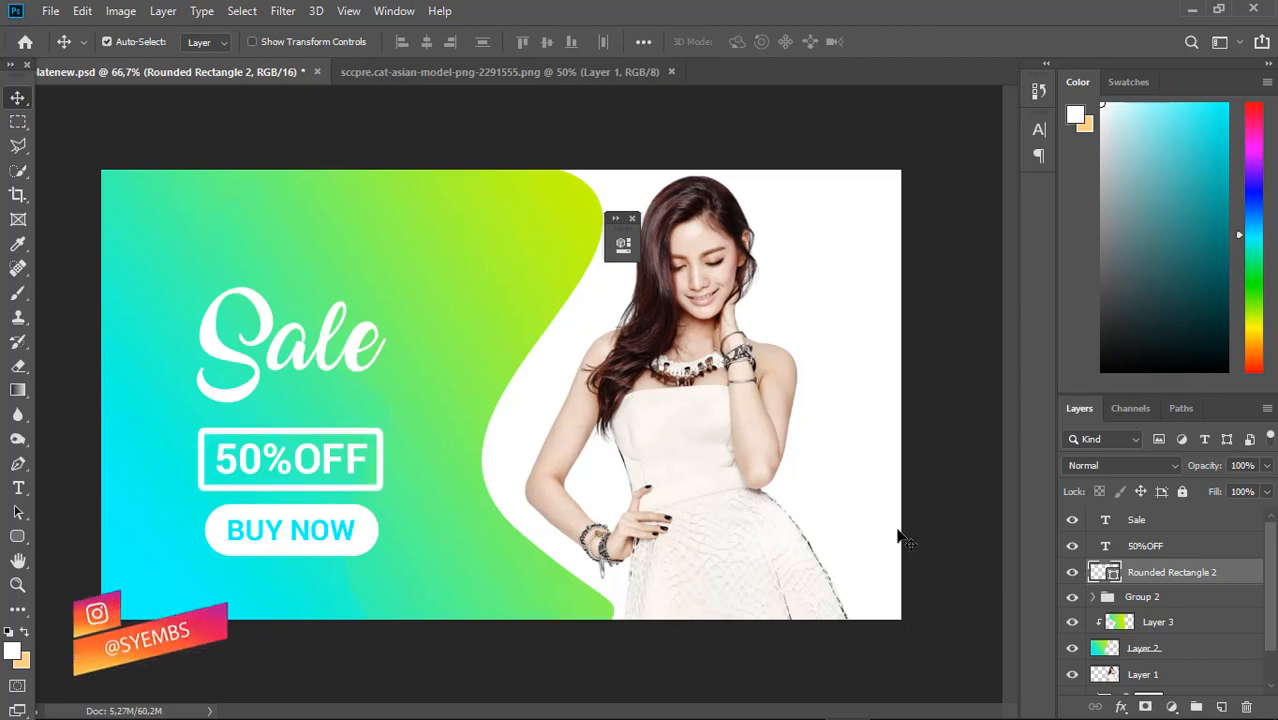
Step: Nudge the 50%OFF text and its outlined frame upwards together, away from the BUY NOW button
{"action": "key", "text": "Up"}
{"action": "key", "text": "Up"}
{"action": "key", "text": "Up"}
{"action": "key", "text": "Up"}
{"action": "key", "text": "Up"}
{"action": "key", "text": "Up"}
{"action": "key", "text": "Up"}
{"action": "key", "text": "Up"}
{"action": "key", "text": "Up"}
{"action": "key", "text": "Up"}
{"action": "key", "text": "Up"}
{"action": "key", "text": "Up"}
{"action": "key", "text": "Up"}
{"action": "key", "text": "Up"}
{"action": "key", "text": "Up"}
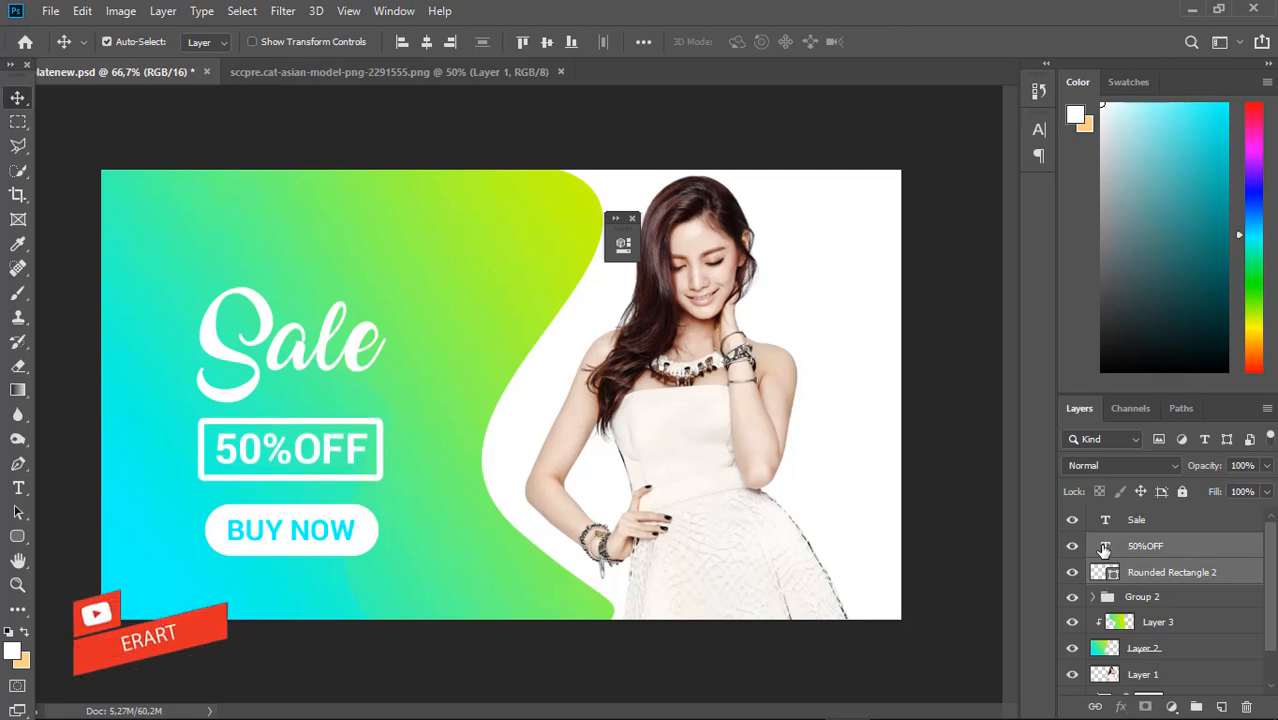
{"action": "key", "text": "Up"}
{"action": "key", "text": "Up"}
{"action": "key", "text": "Down"}
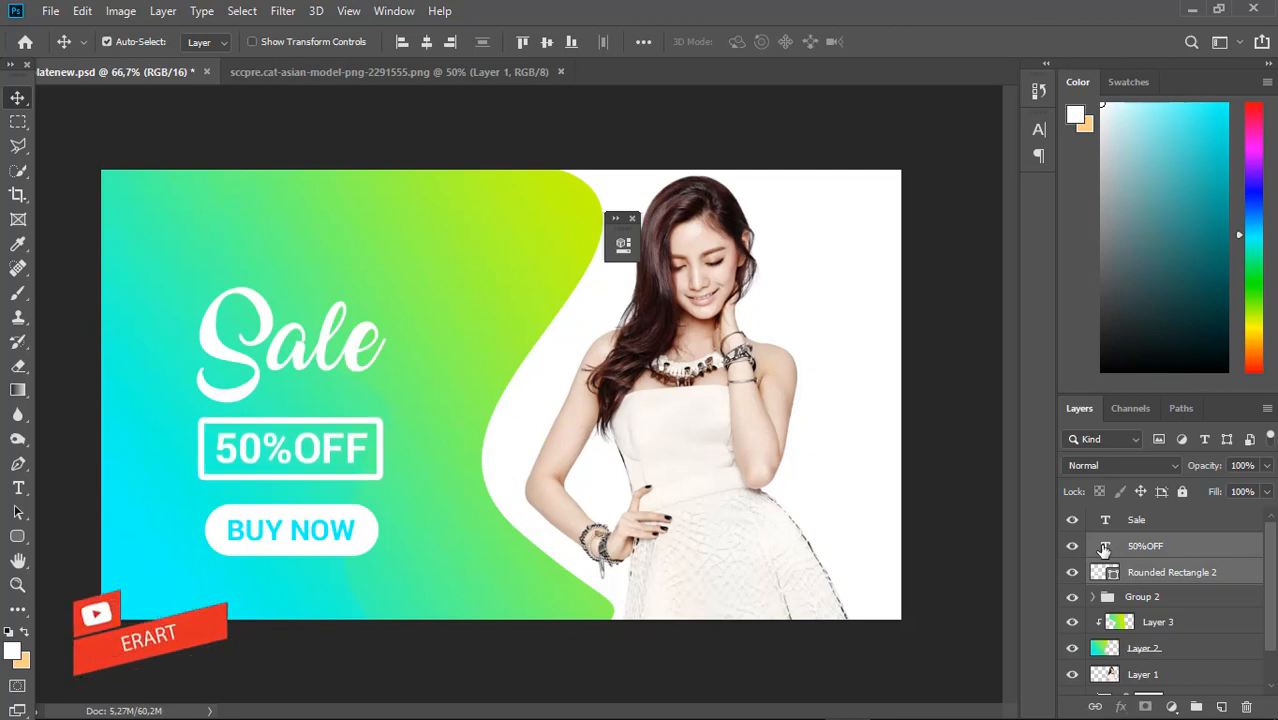
Step: Nudge the Sale text upwards to widen the gap above the 50%OFF frame
{"action": "left_click", "coordinate": [1108, 519]}
{"action": "key", "text": "Up"}
{"action": "key", "text": "Up"}
{"action": "key", "text": "Up"}
{"action": "key", "text": "Up"}
{"action": "key", "text": "Up"}
{"action": "key", "text": "Up"}
{"action": "key", "text": "Up"}
{"action": "key", "text": "Up"}
{"action": "key", "text": "Up"}
{"action": "key", "text": "Up"}
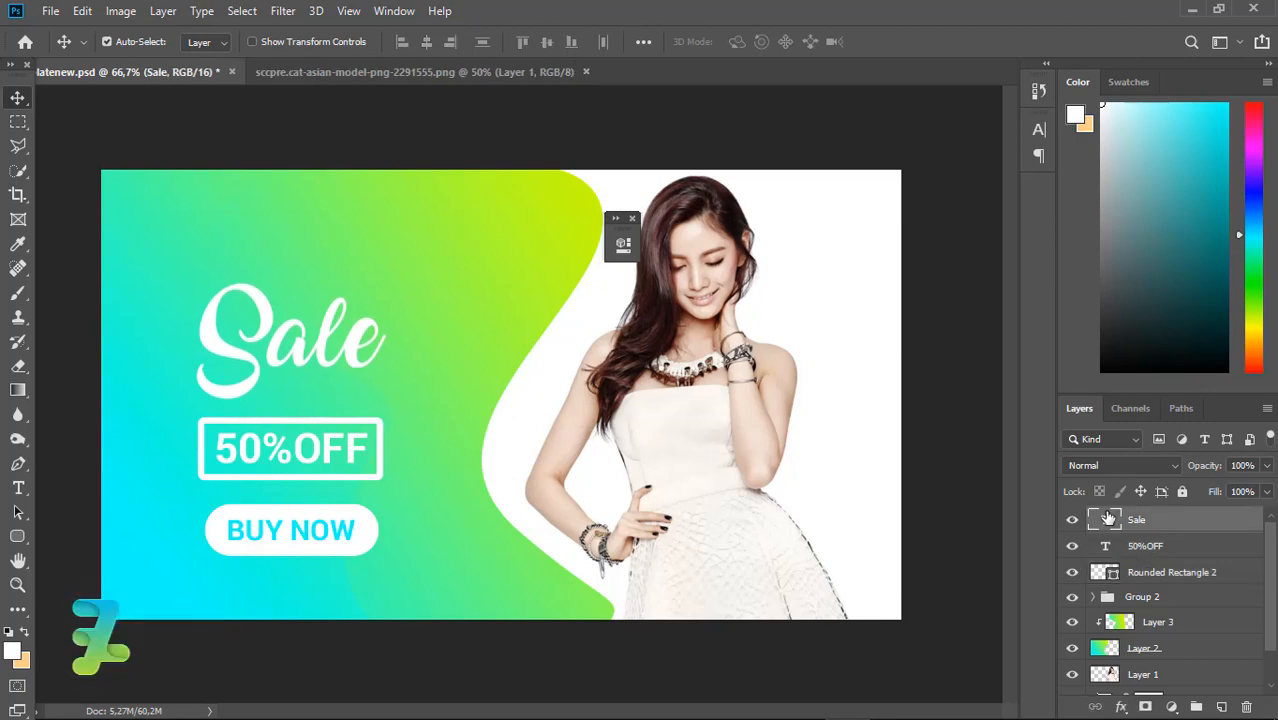
{"action": "key", "text": "Up"}
{"action": "key", "text": "Up"}
{"action": "key", "text": "Up"}
{"action": "key", "text": "Up"}
{"action": "key", "text": "Up"}
{"action": "key", "text": "Up"}
{"action": "key", "text": "Up"}
{"action": "key", "text": "Up"}
{"action": "key", "text": "Up"}
{"action": "key", "text": "Up"}
{"action": "key", "text": "Up"}
{"action": "key", "text": "Up"}
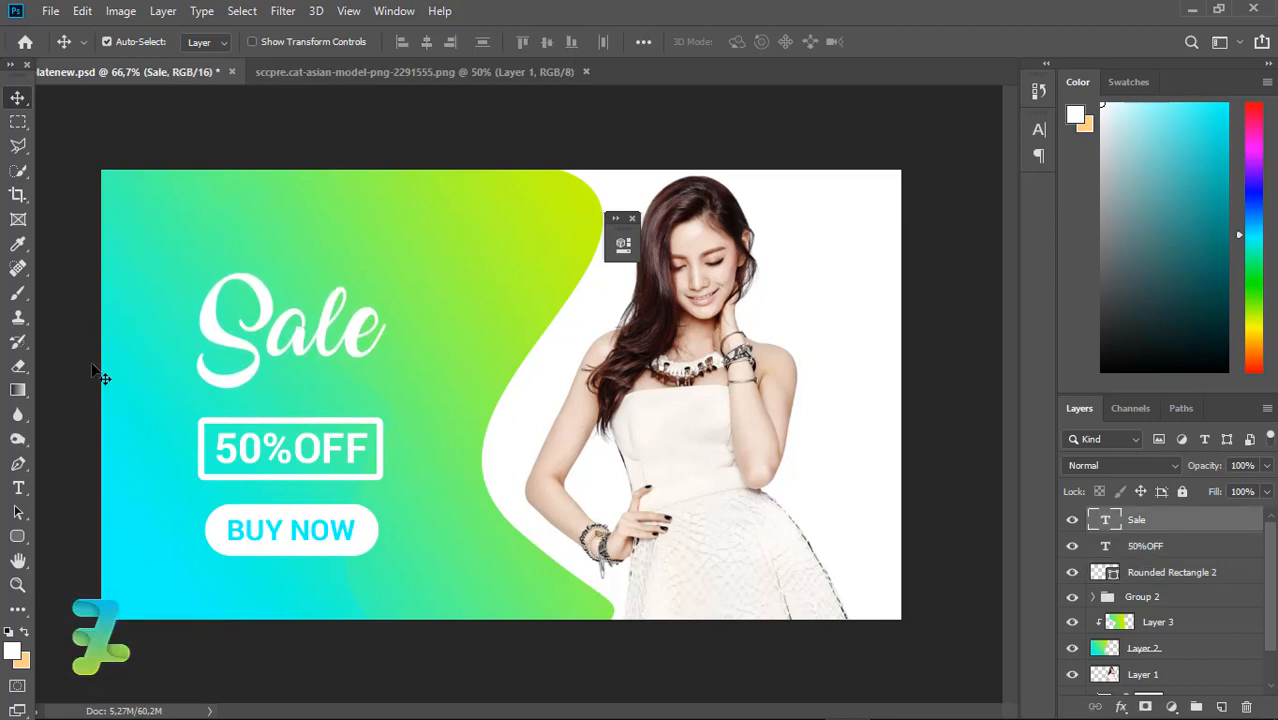
Step: Add a white text line "Fashion" in Amarillo 24 pt and place it directly above the Sale text
{"action": "left_click", "coordinate": [20, 488]}
{"action": "left_click", "coordinate": [296, 293]}
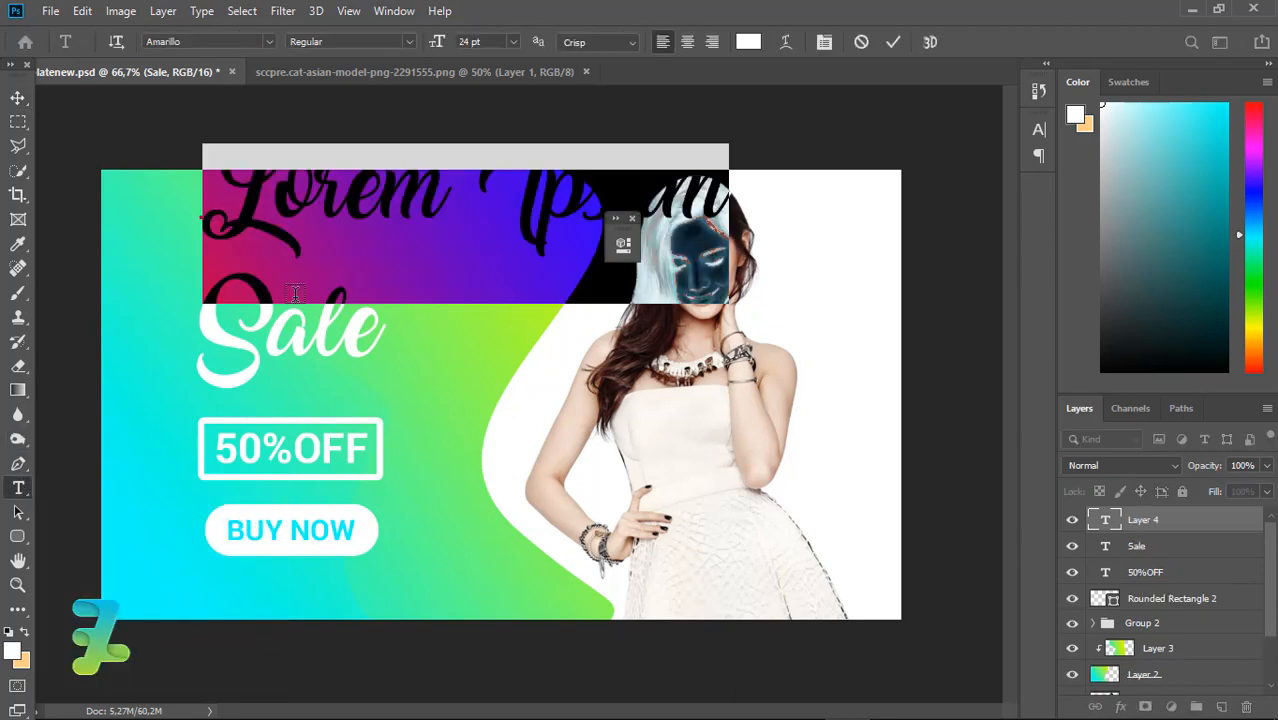
{"action": "type", "text": "F"}
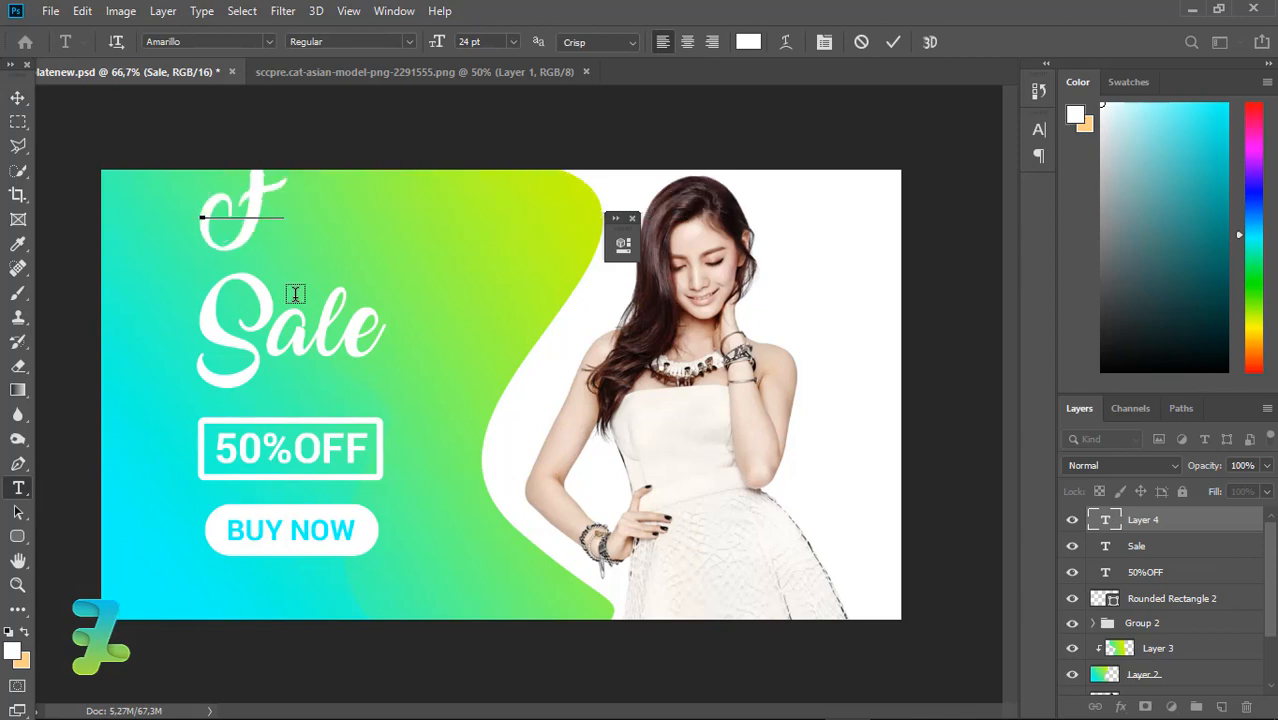
{"action": "type", "text": "ashion"}
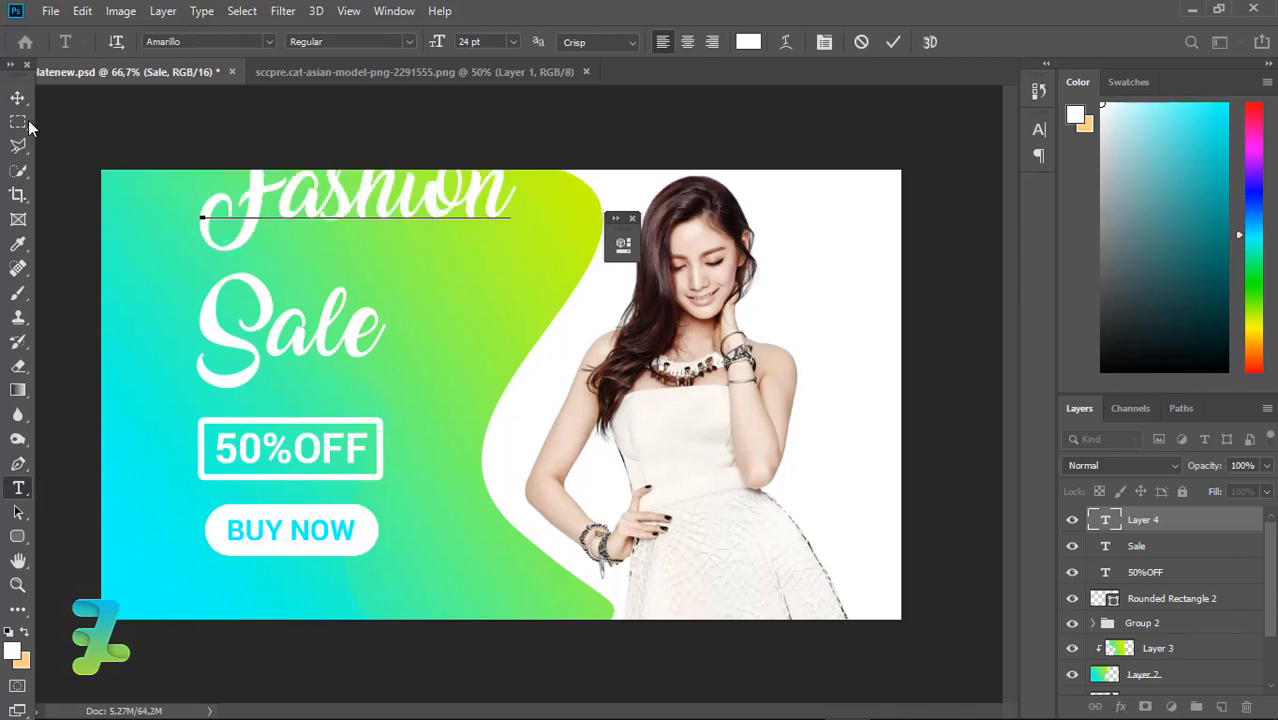
{"action": "left_click", "coordinate": [18, 97]}
{"action": "left_click_drag", "start_coordinate": [300, 226], "coordinate": [240, 272]}
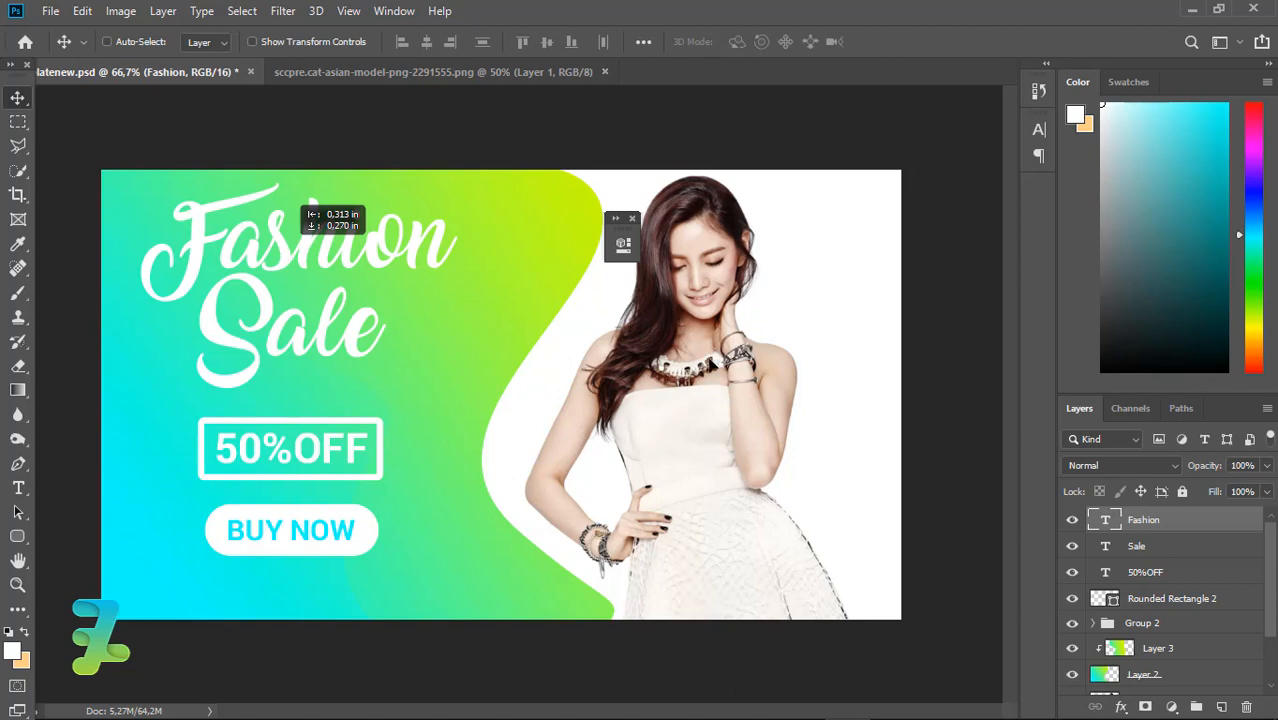
Step: Reduce the Fashion text to 11 pt
{"action": "double_click", "coordinate": [1106, 521]}
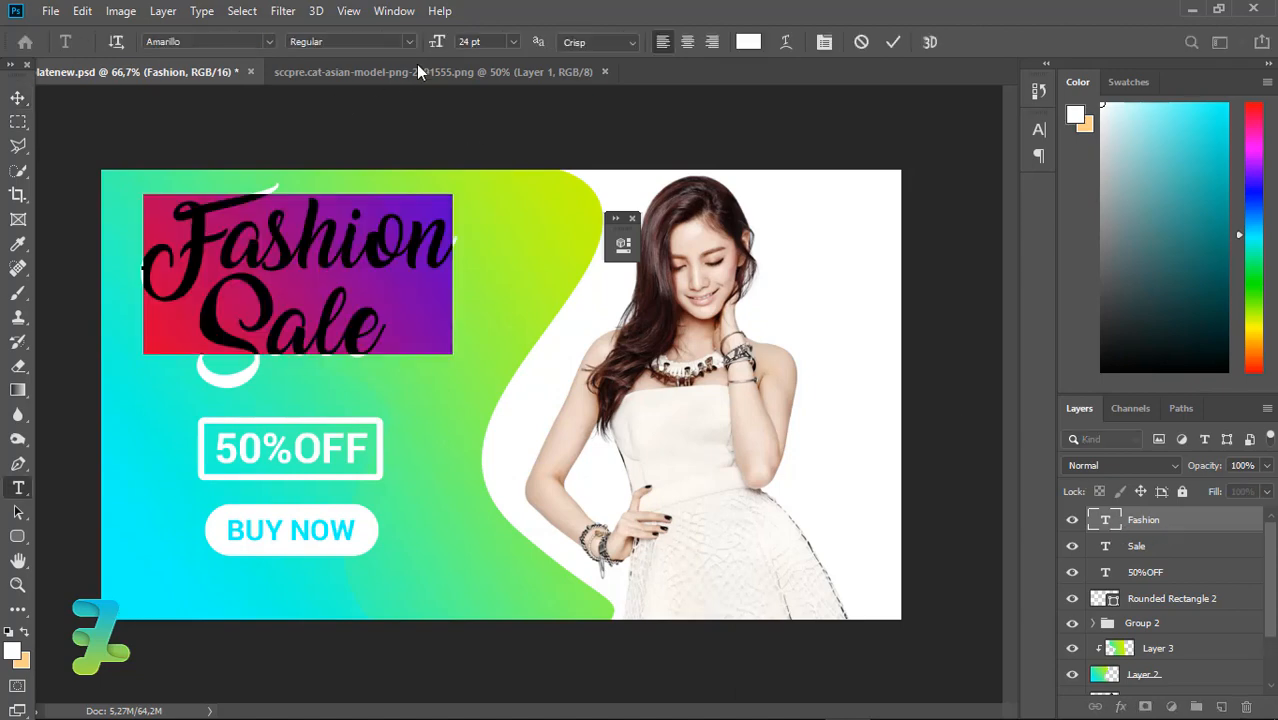
{"action": "left_click", "coordinate": [512, 41]}
{"action": "left_click", "coordinate": [485, 134]}
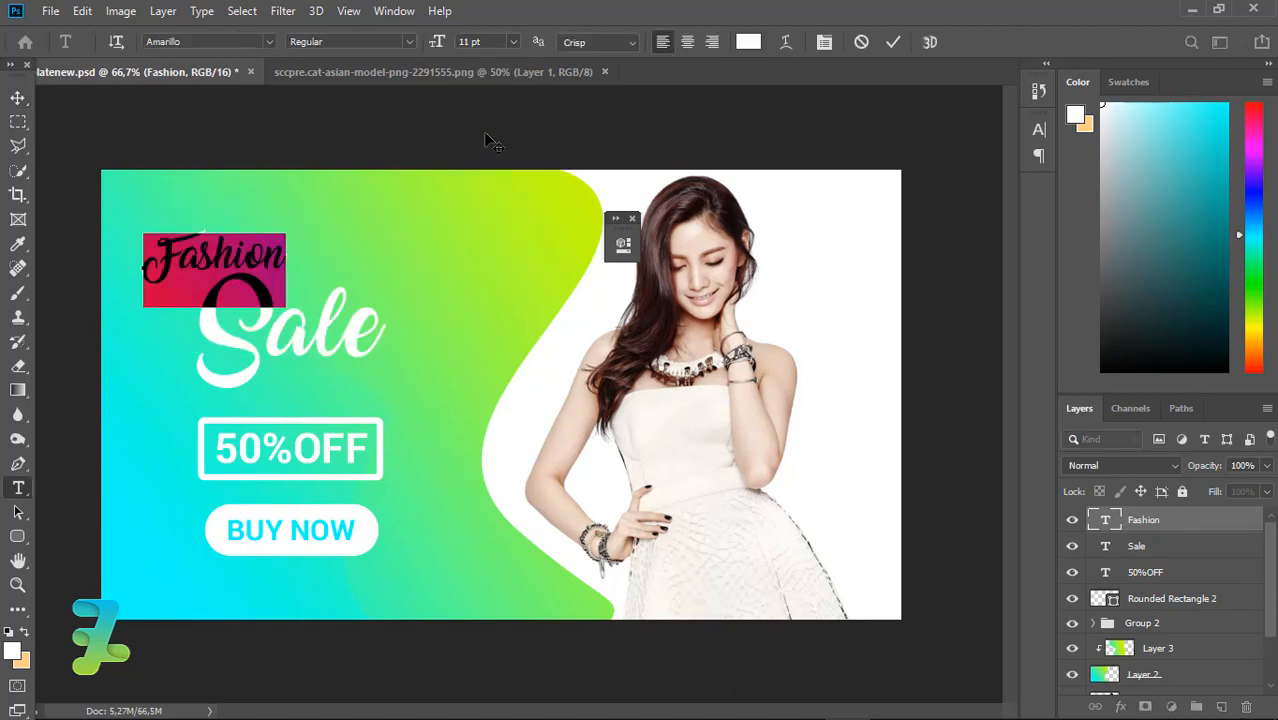
Step: Change the Fashion text's font to Roboto in the Black style
{"action": "left_click", "coordinate": [268, 40]}
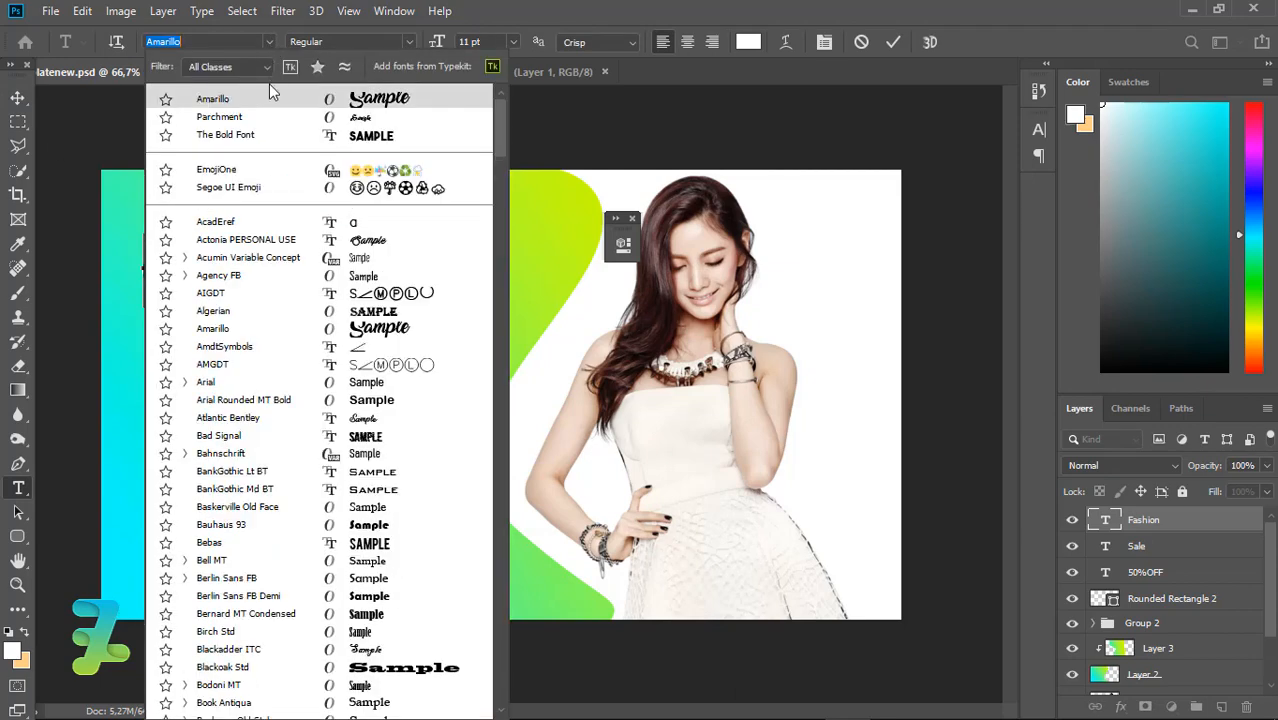
{"action": "left_click_drag", "start_coordinate": [498, 149], "coordinate": [491, 192]}
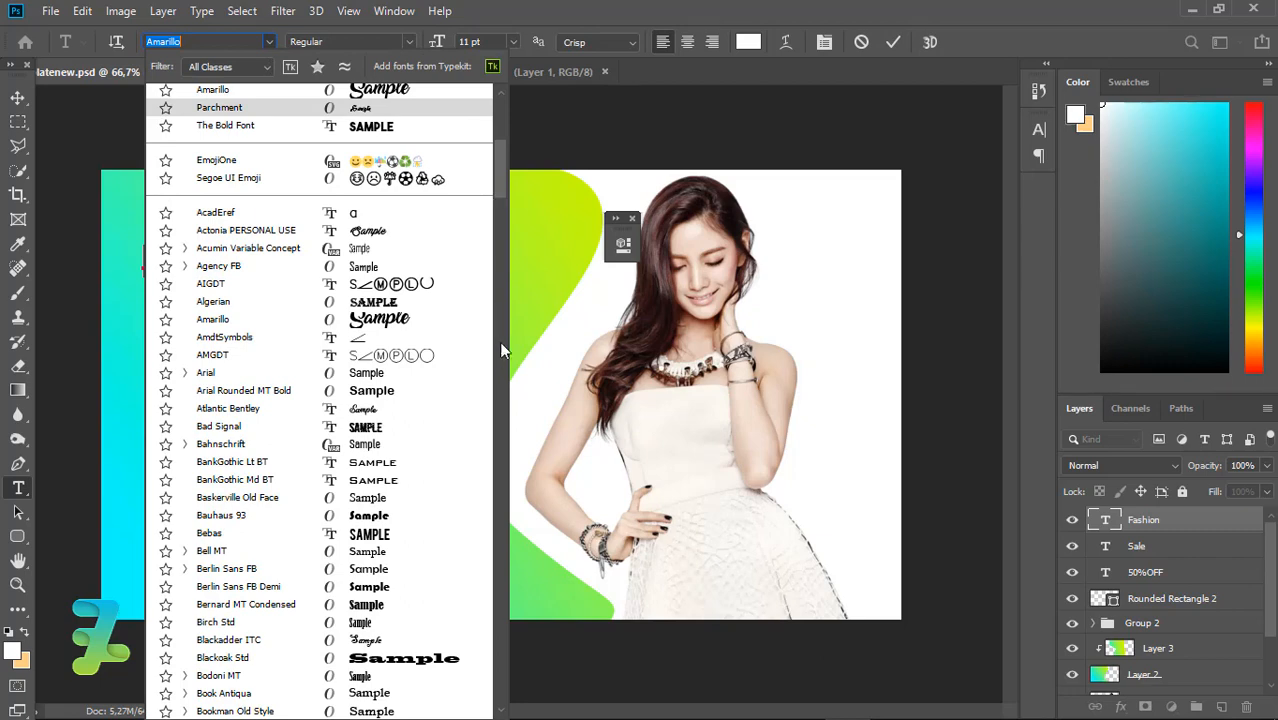
{"action": "left_click_drag", "start_coordinate": [504, 428], "coordinate": [509, 470]}
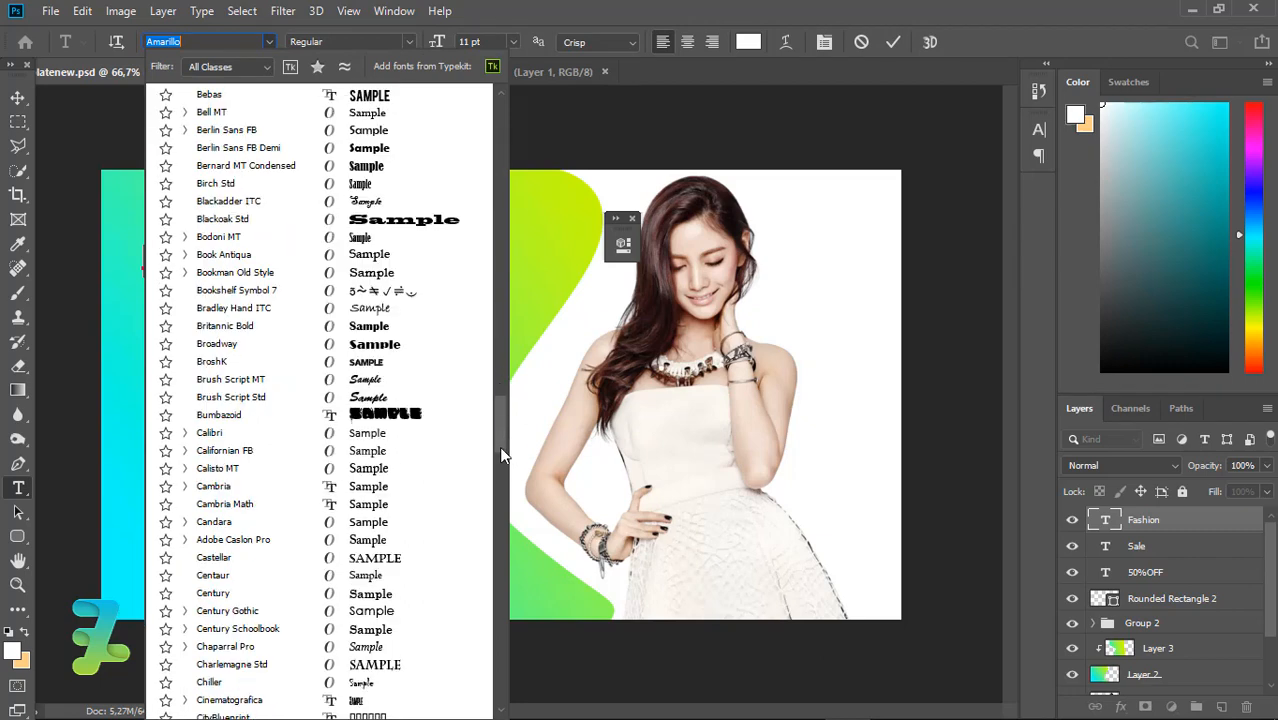
{"action": "scroll", "coordinate": [501, 448], "scroll_direction": "down", "scroll_amount": 10}
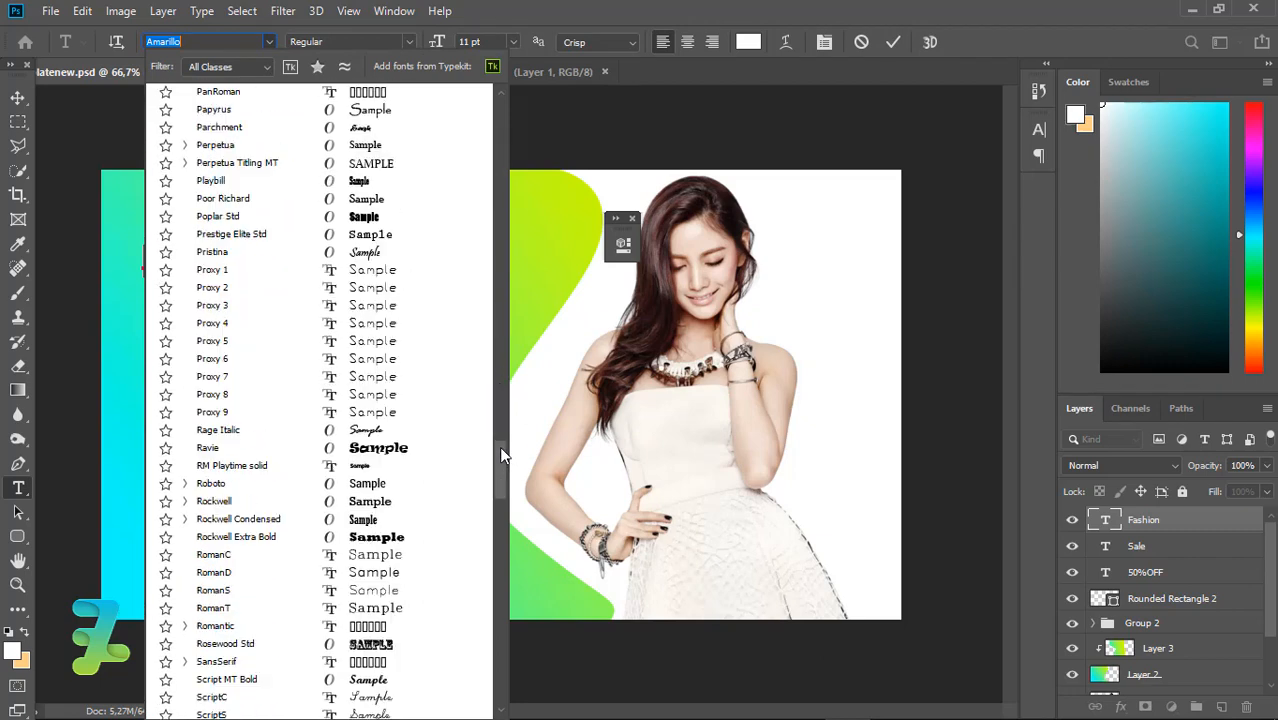
{"action": "left_click", "coordinate": [347, 484]}
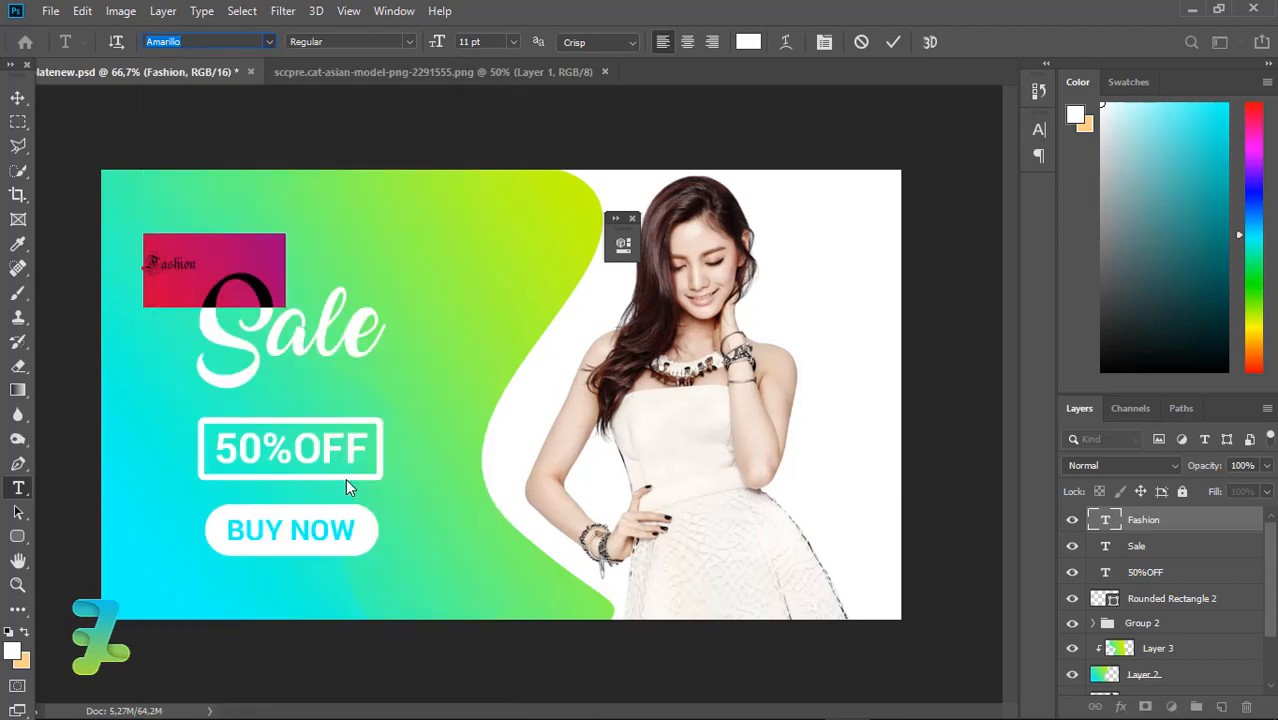
{"action": "left_click", "coordinate": [409, 44]}
{"action": "left_click", "coordinate": [367, 180]}
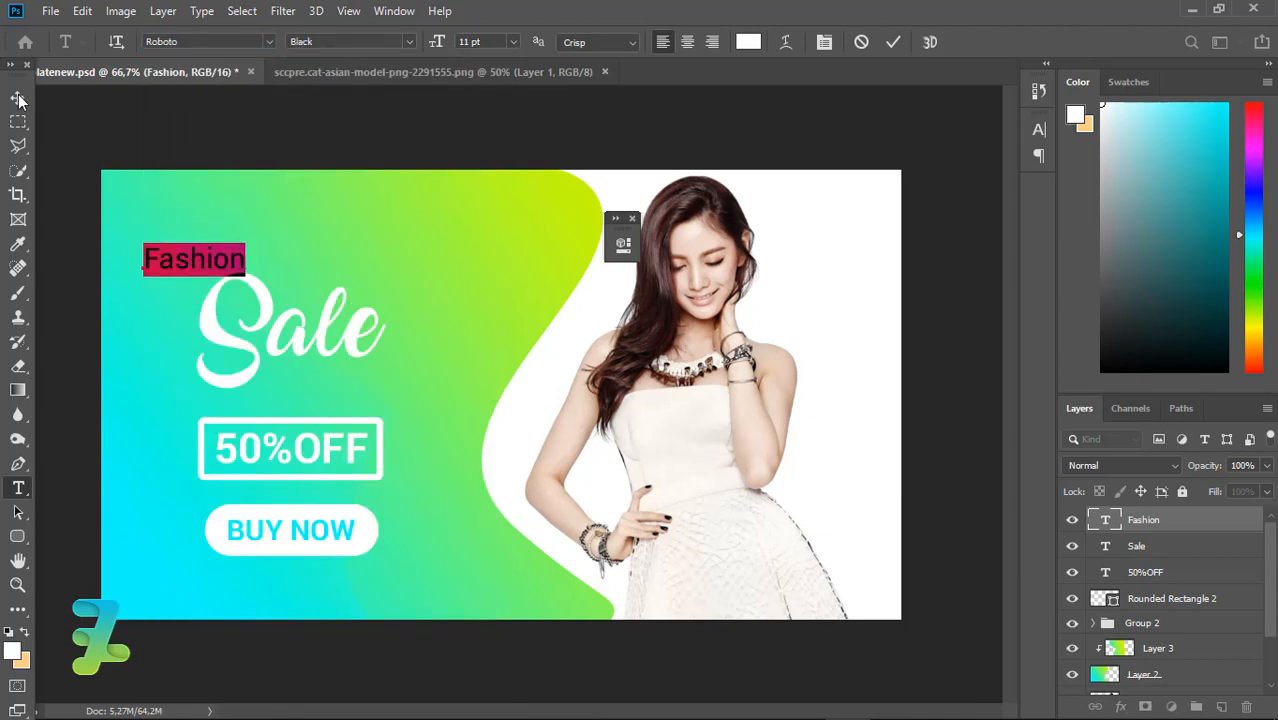
Step: Enlarge the Fashion text to 30 pt and shift it slightly right above the Sale text
{"action": "left_click", "coordinate": [512, 42]}
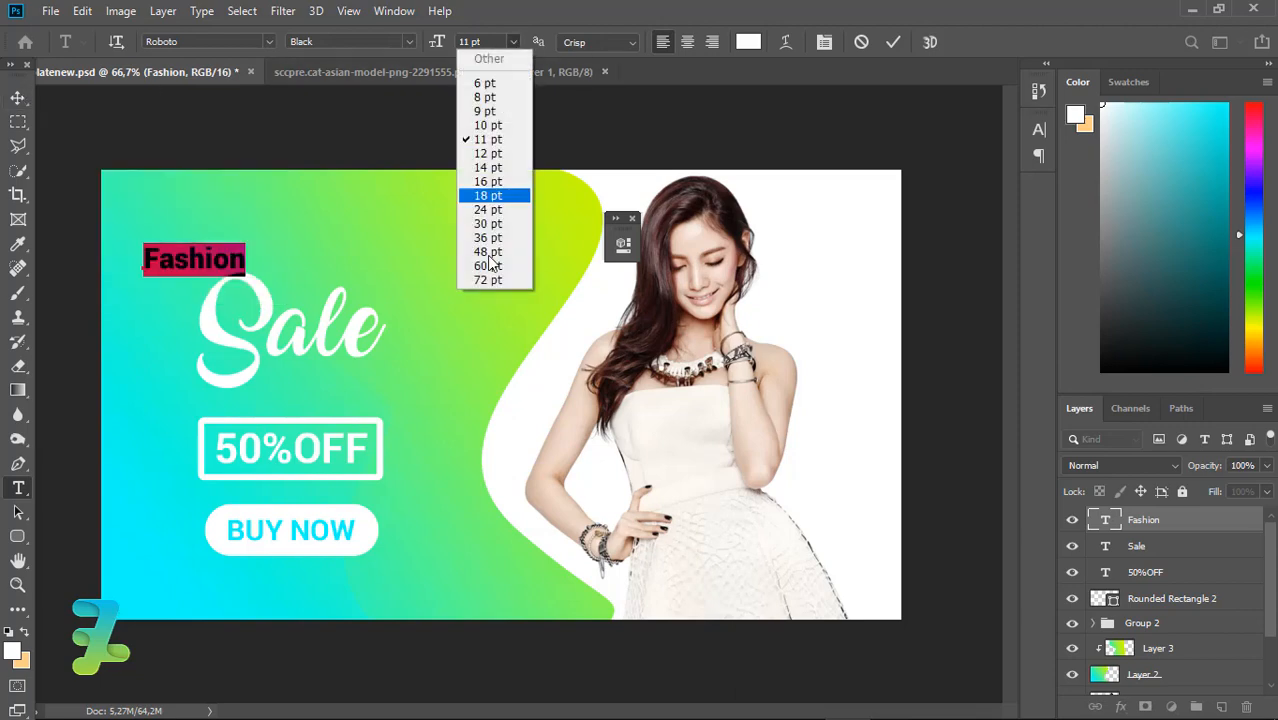
{"action": "left_click", "coordinate": [487, 223]}
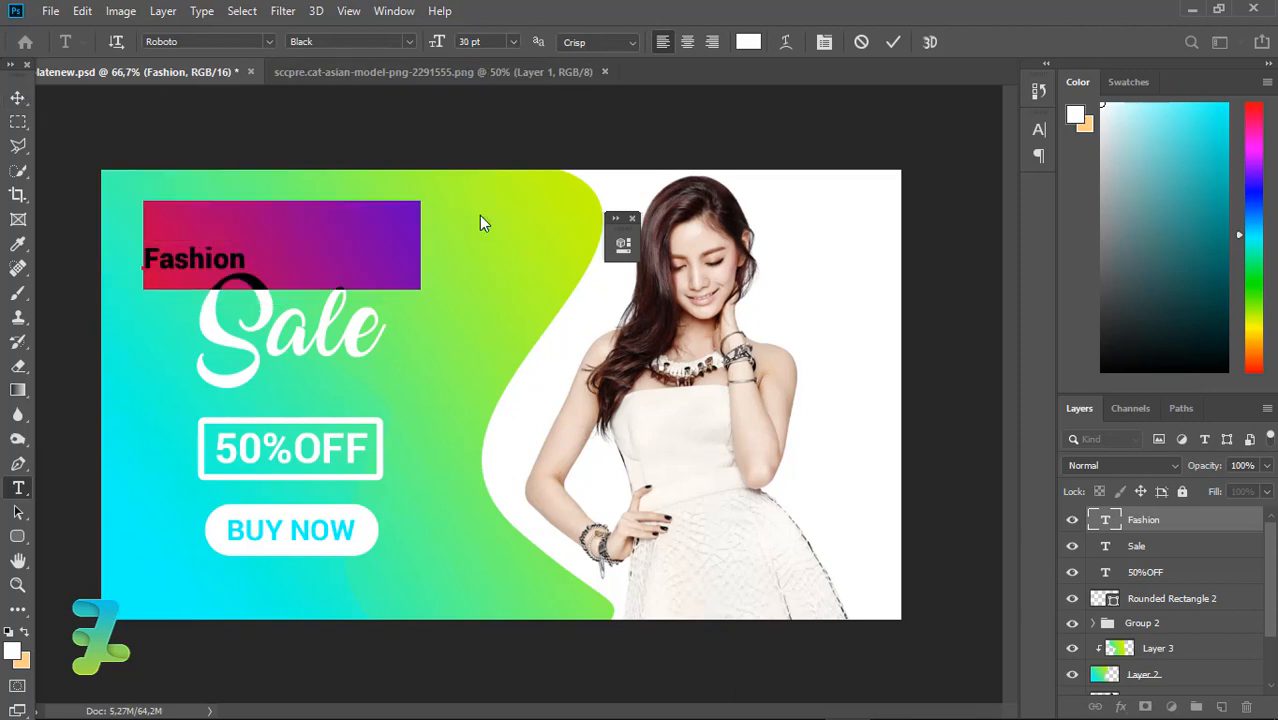
{"action": "left_click", "coordinate": [17, 97]}
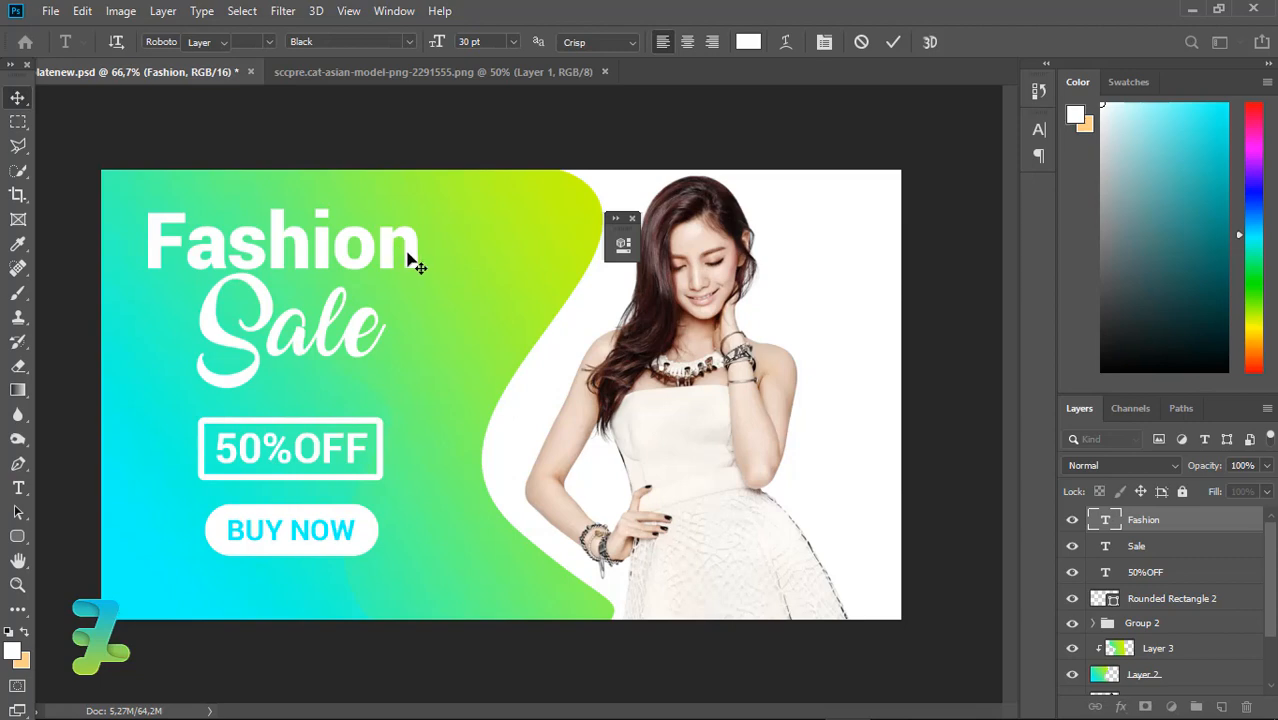
{"action": "left_click_drag", "start_coordinate": [408, 256], "coordinate": [436, 256]}
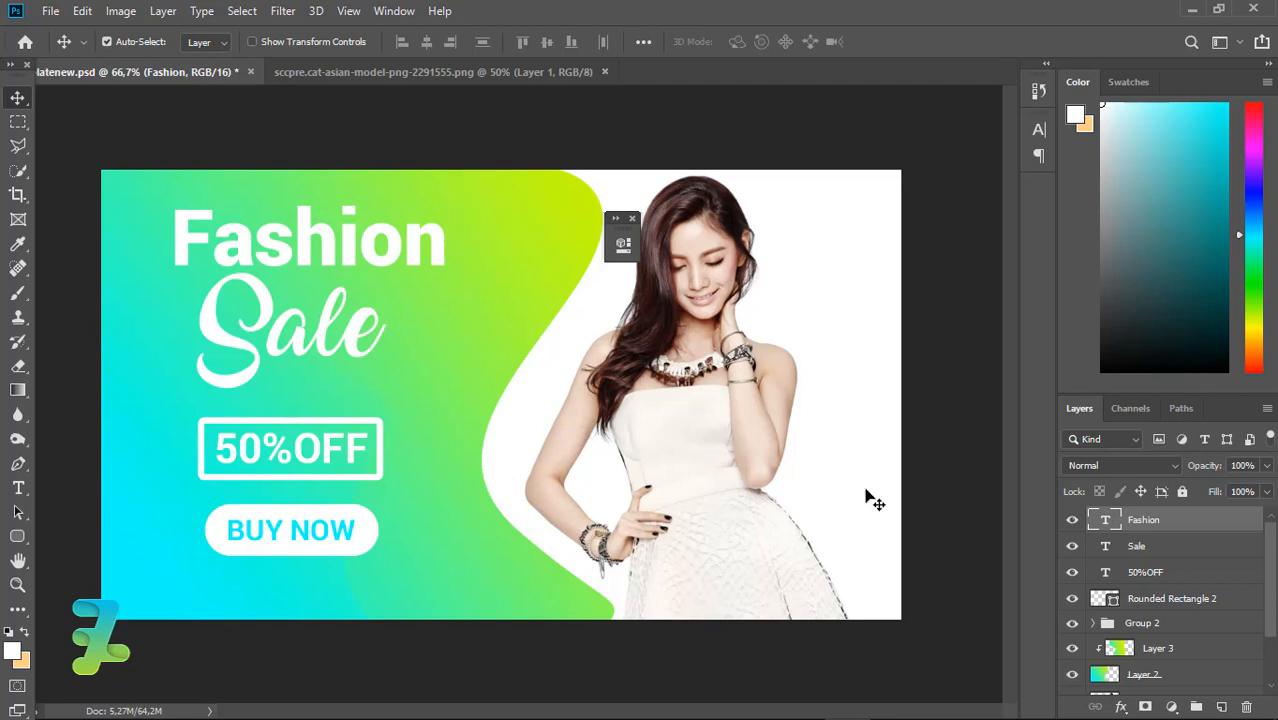
Step: Reduce the Sale text to 18 pt and scale it up slightly with Free Transform
{"action": "double_click", "coordinate": [1104, 548]}
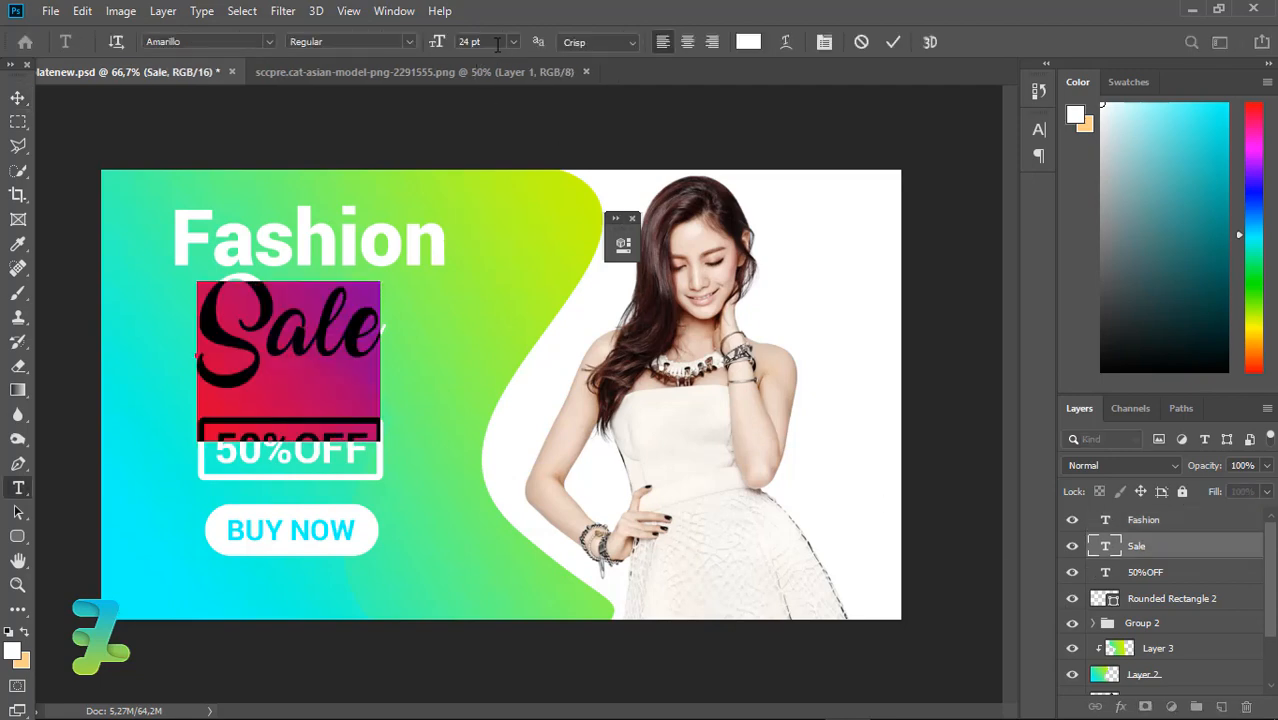
{"action": "left_click", "coordinate": [512, 41]}
{"action": "left_click", "coordinate": [508, 195]}
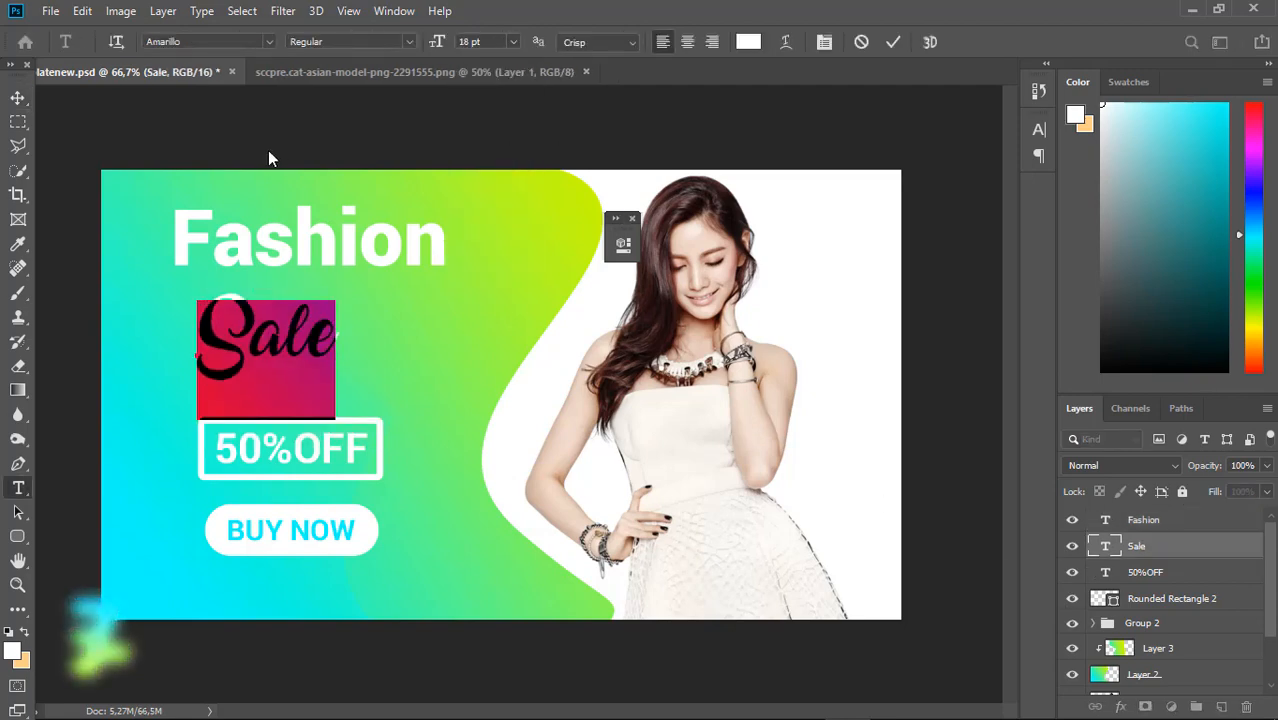
{"action": "left_click", "coordinate": [18, 98]}
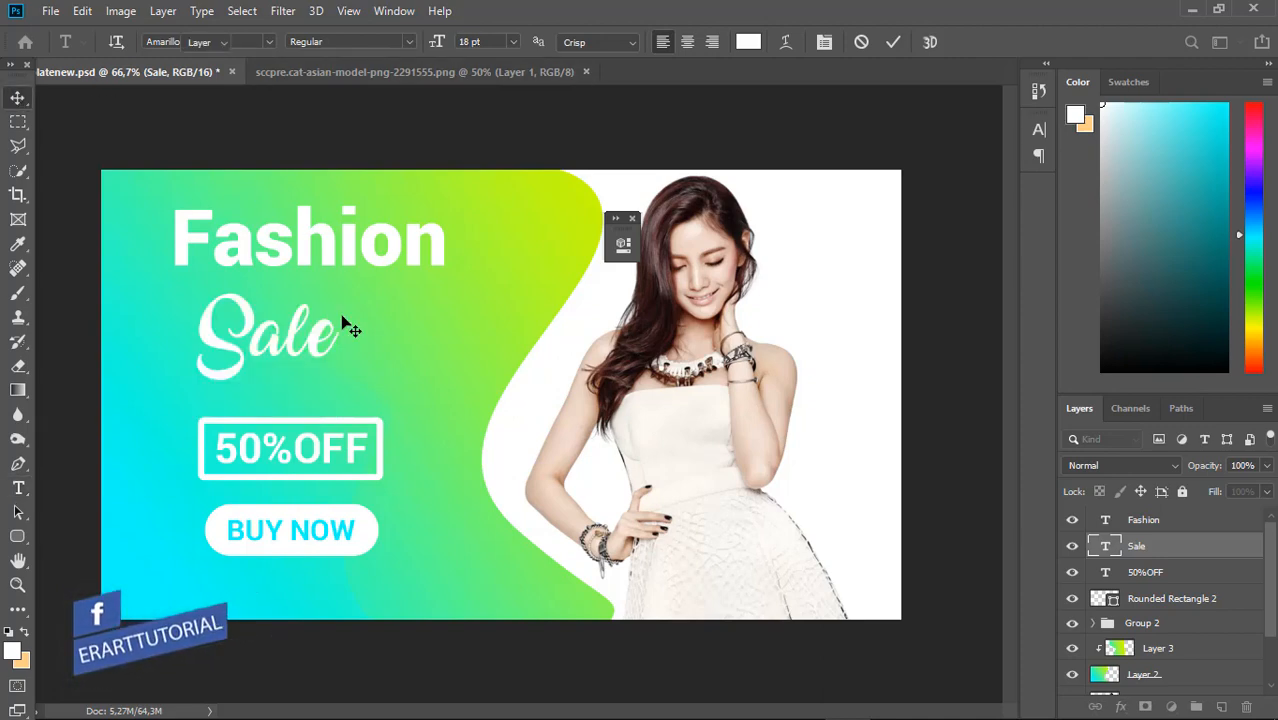
{"action": "key", "text": "ctrl+t"}
{"action": "left_click_drag", "start_coordinate": [338, 292], "coordinate": [348, 285]}
{"action": "key", "text": "Return"}
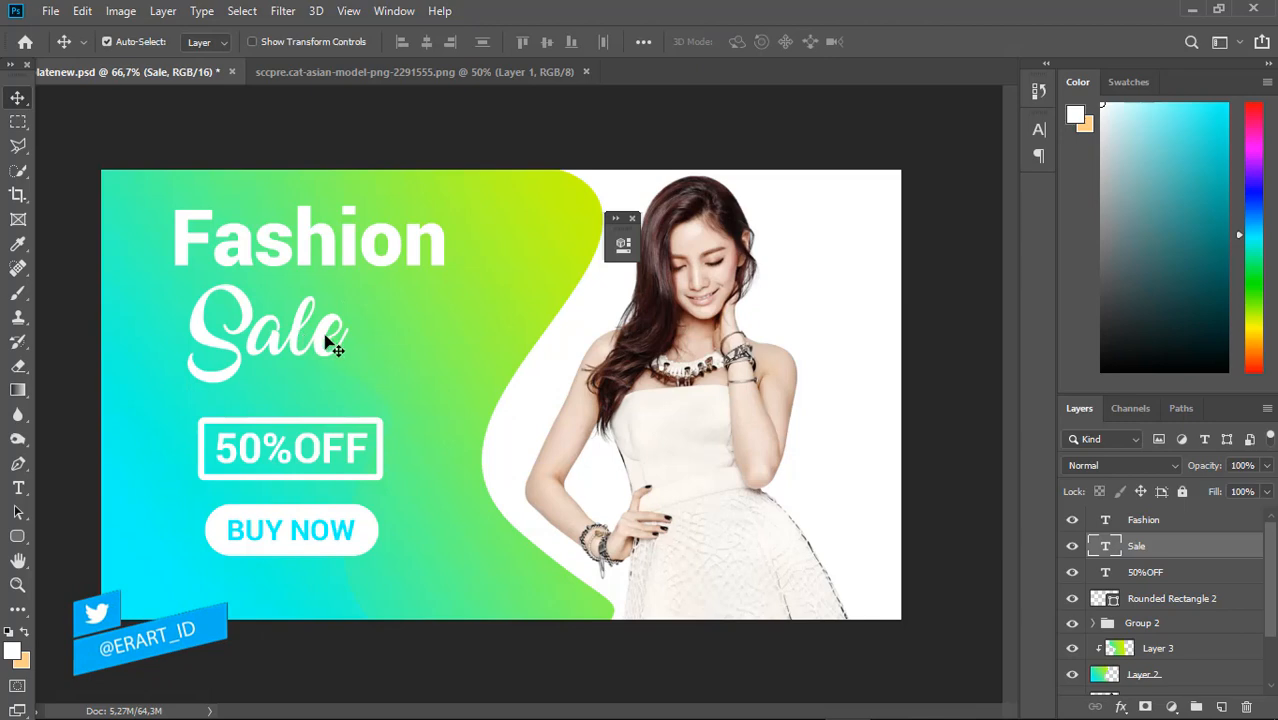
Step: Centre the Sale and Fashion texts horizontally within a full-height selection from the canvas's left edge to the wave's narrowest point, and deselect
{"action": "left_click", "coordinate": [18, 121]}
{"action": "left_click_drag", "start_coordinate": [101, 170], "coordinate": [481, 645]}
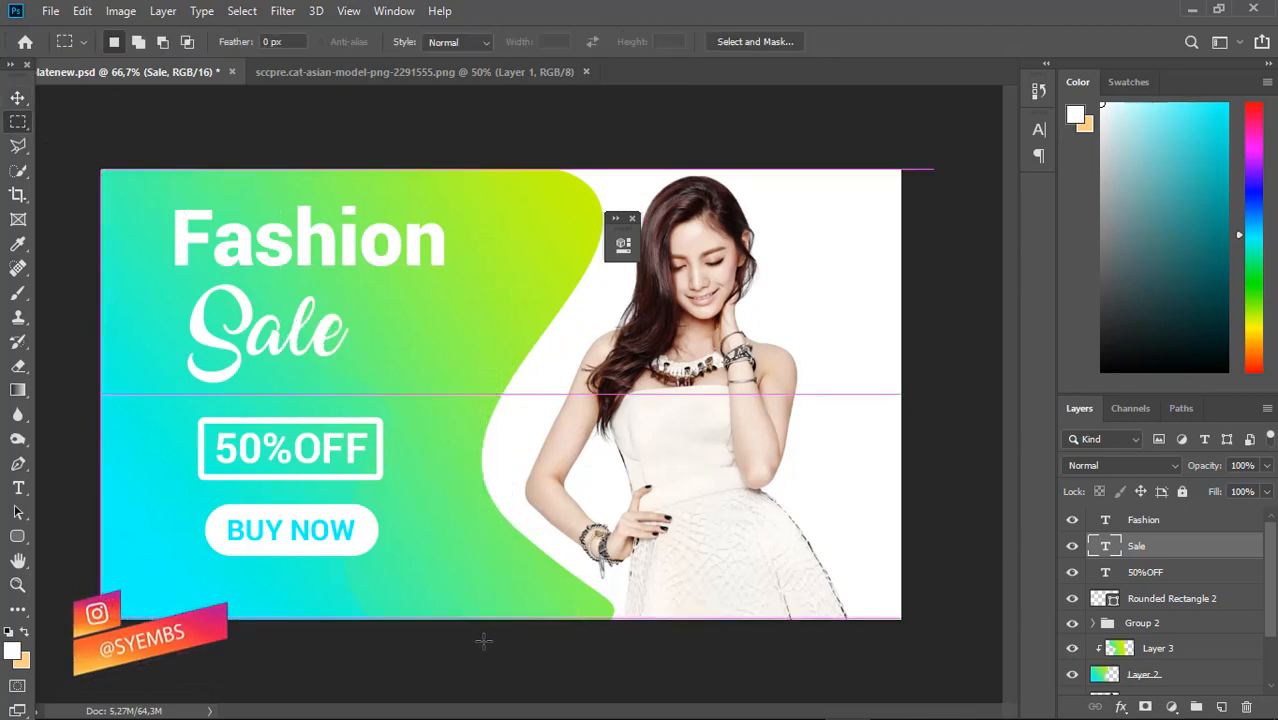
{"action": "left_click", "coordinate": [19, 96]}
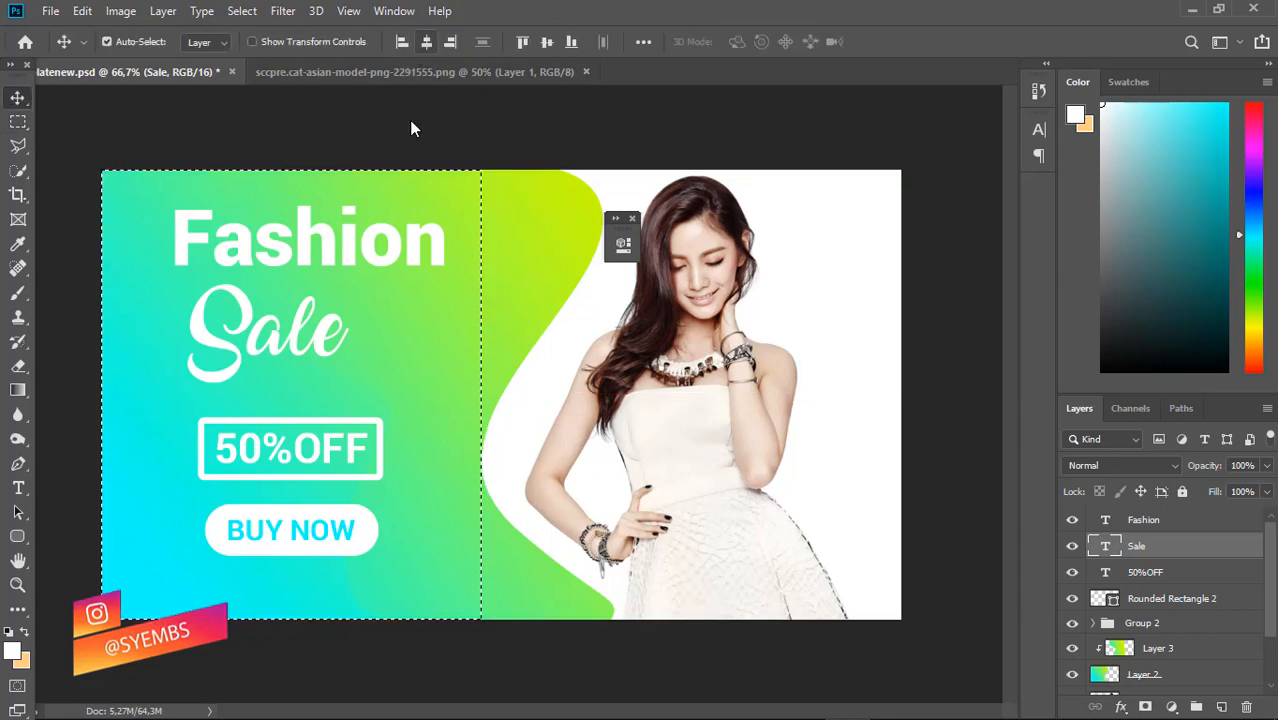
{"action": "left_click_drag", "start_coordinate": [345, 309], "coordinate": [368, 312]}
{"action": "key", "text": "Right"}
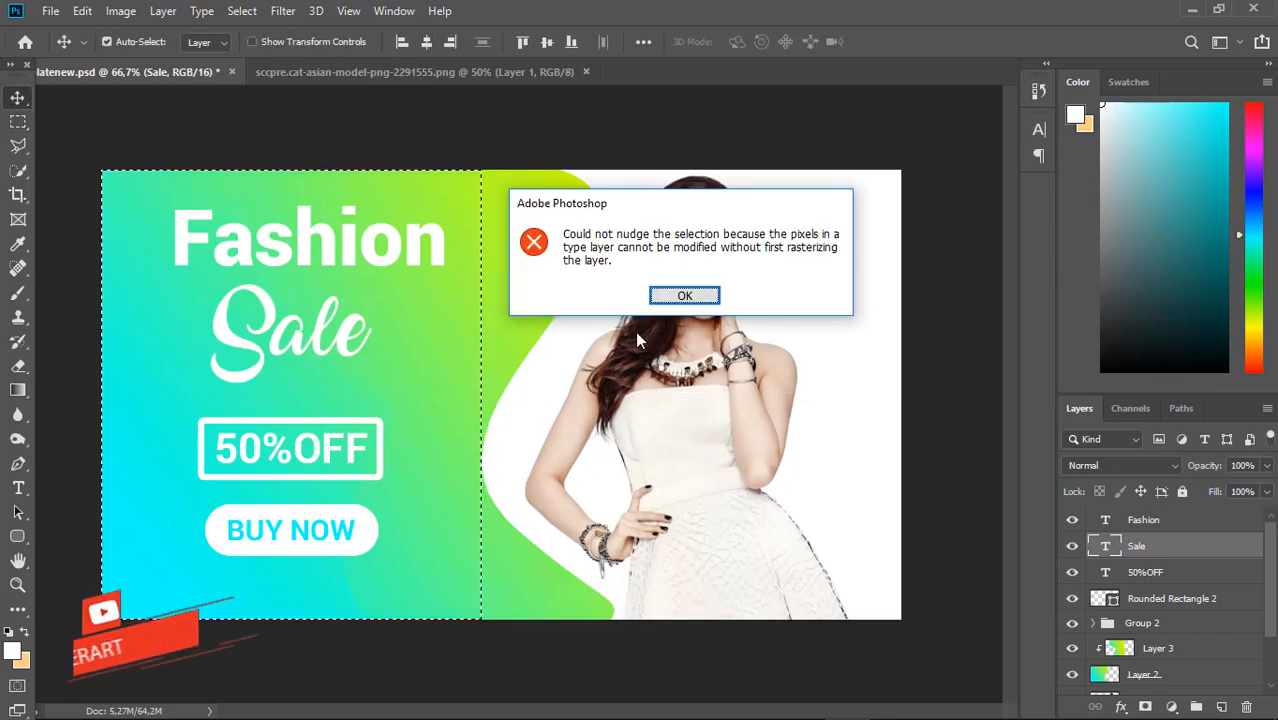
{"action": "left_click", "coordinate": [676, 292]}
{"action": "left_click", "coordinate": [1103, 520]}
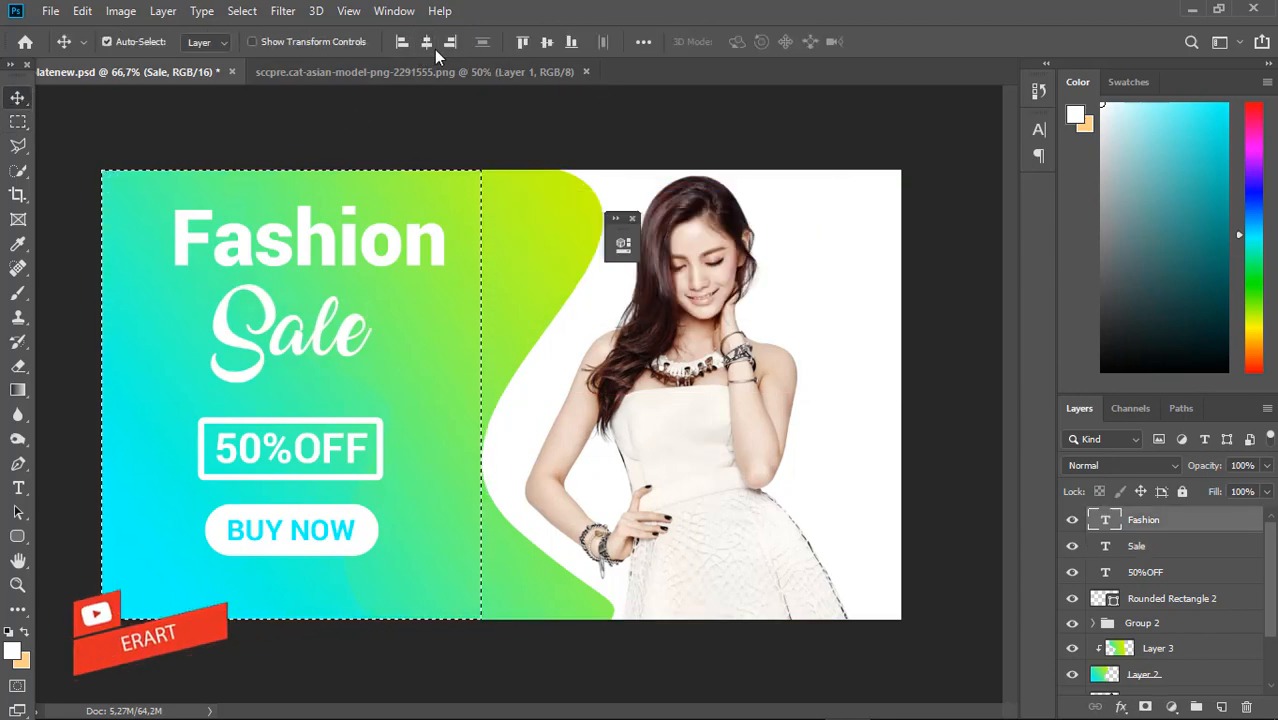
{"action": "key", "text": "ctrl+d"}
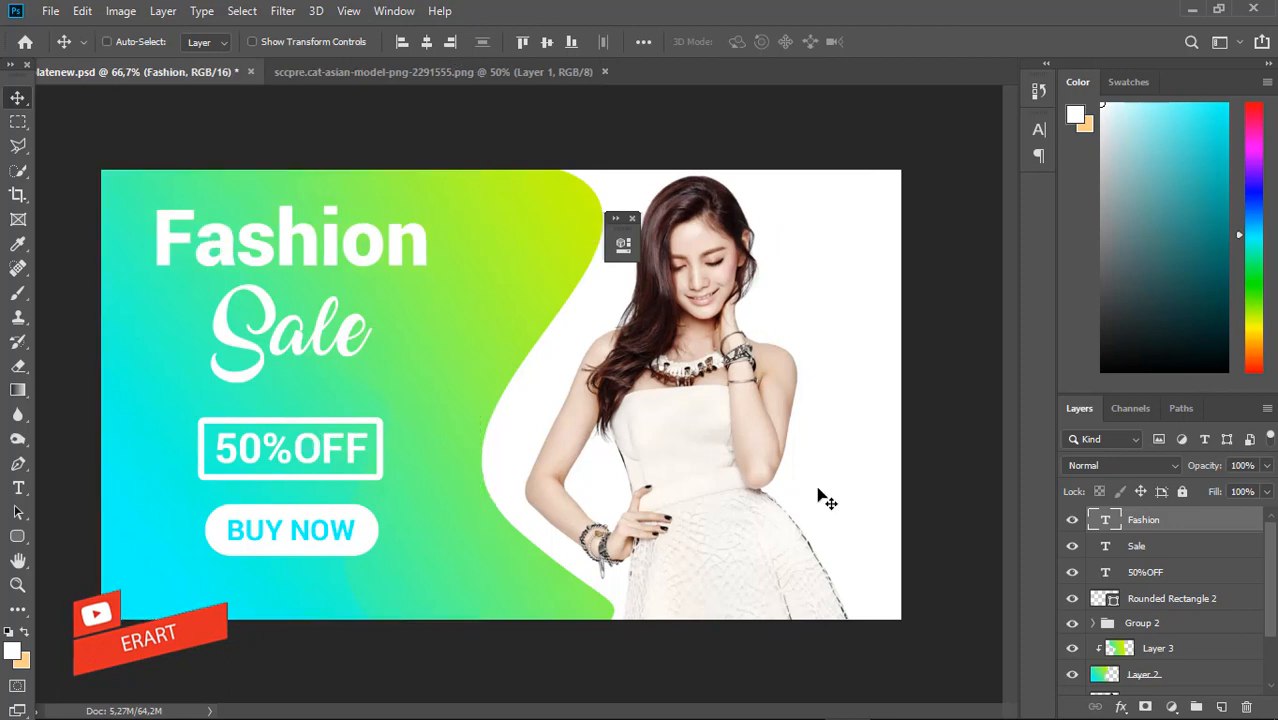
Step: Nudge the Sale text downwards to widen the gap below the Fashion text
{"action": "left_click", "coordinate": [1106, 548]}
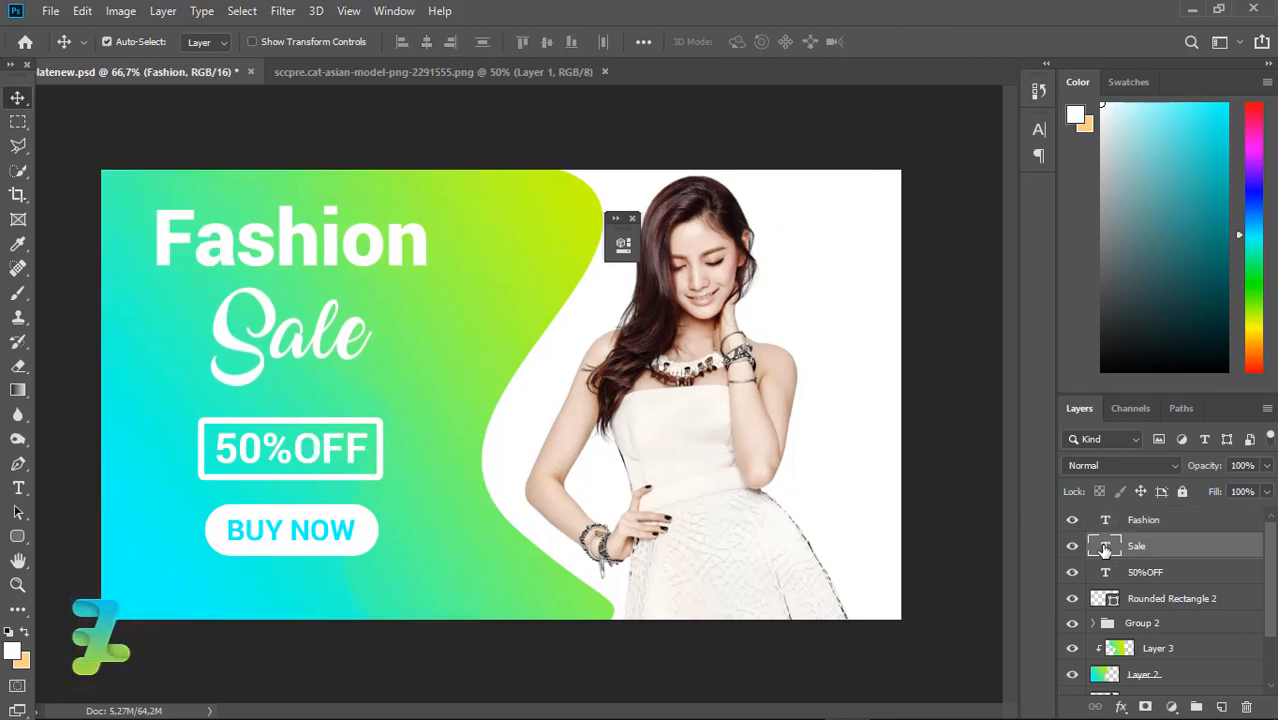
{"action": "key", "text": "Down"}
{"action": "key", "text": "Down"}
{"action": "key", "text": "Down"}
{"action": "key", "text": "Down"}
{"action": "key", "text": "Down"}
{"action": "key", "text": "Down"}
{"action": "key", "text": "Down"}
{"action": "key", "text": "Down"}
{"action": "key", "text": "Down"}
{"action": "key", "text": "Down"}
{"action": "key", "text": "Down"}
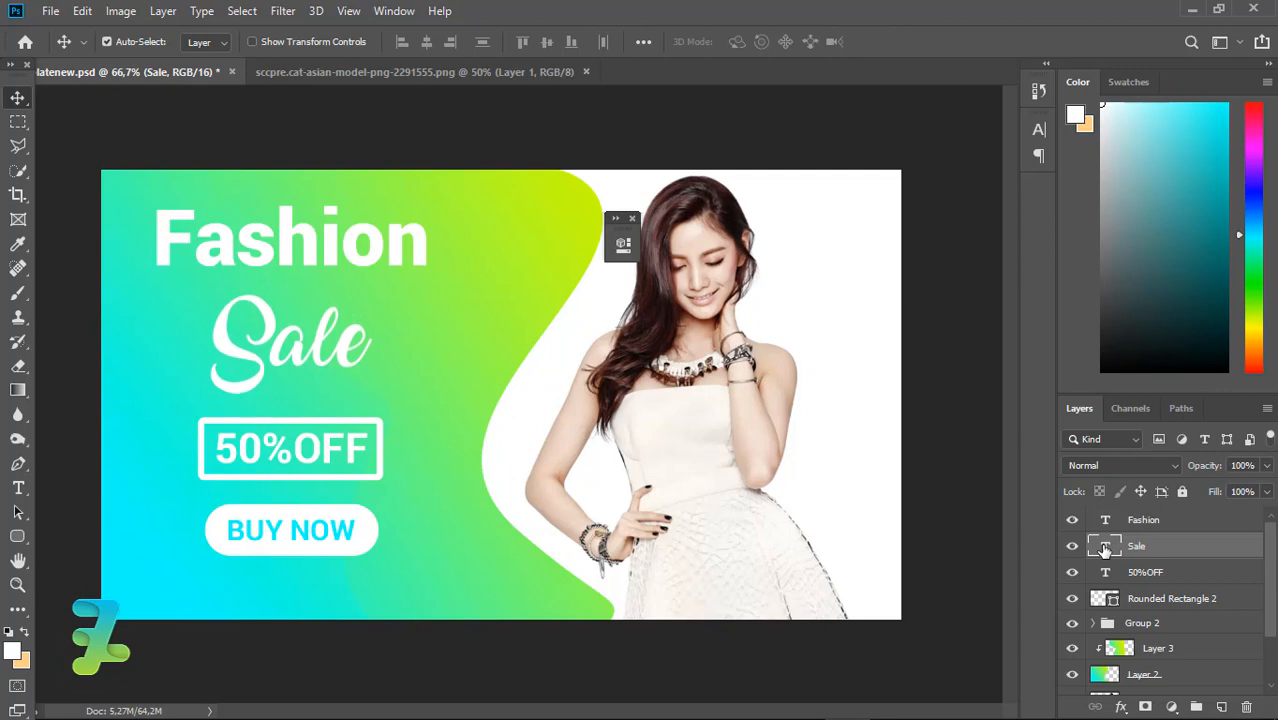
Step: Nudge the Fashion text downwards, closer to the Sale text
{"action": "left_click", "coordinate": [1108, 528]}
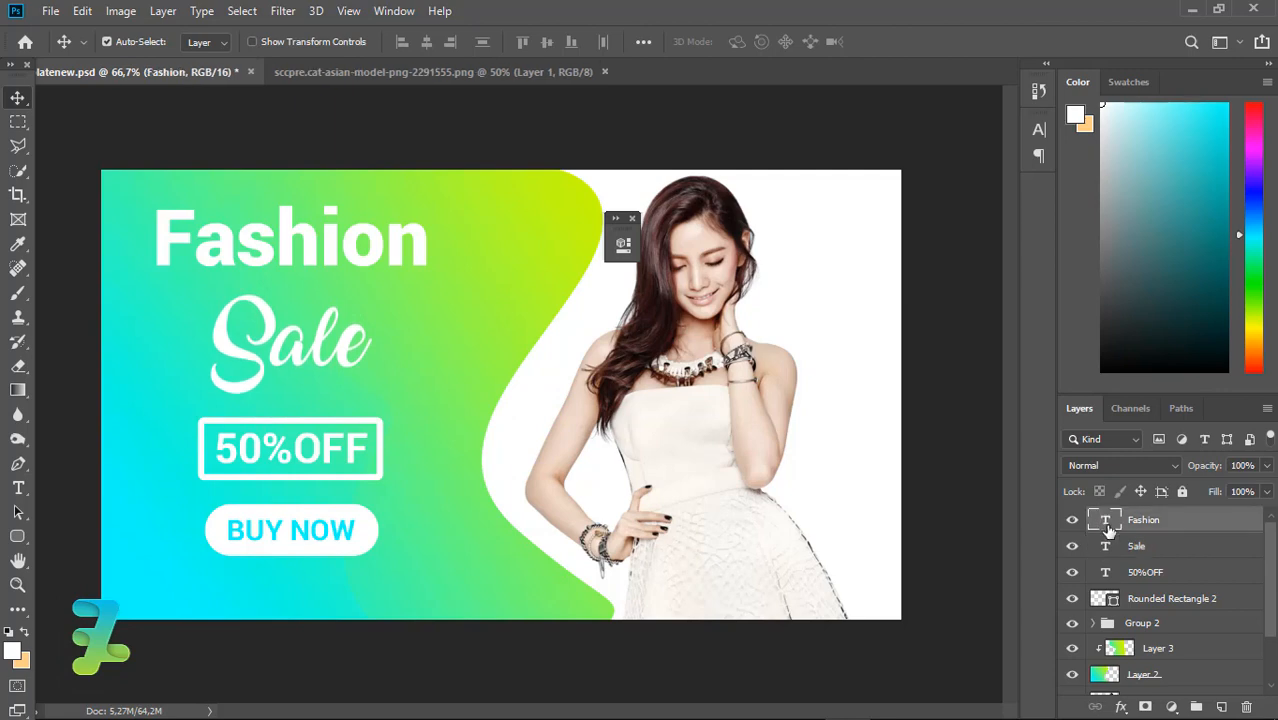
{"action": "key", "text": "Down"}
{"action": "key", "text": "Down"}
{"action": "key", "text": "Down"}
{"action": "key", "text": "Down"}
{"action": "key", "text": "Down"}
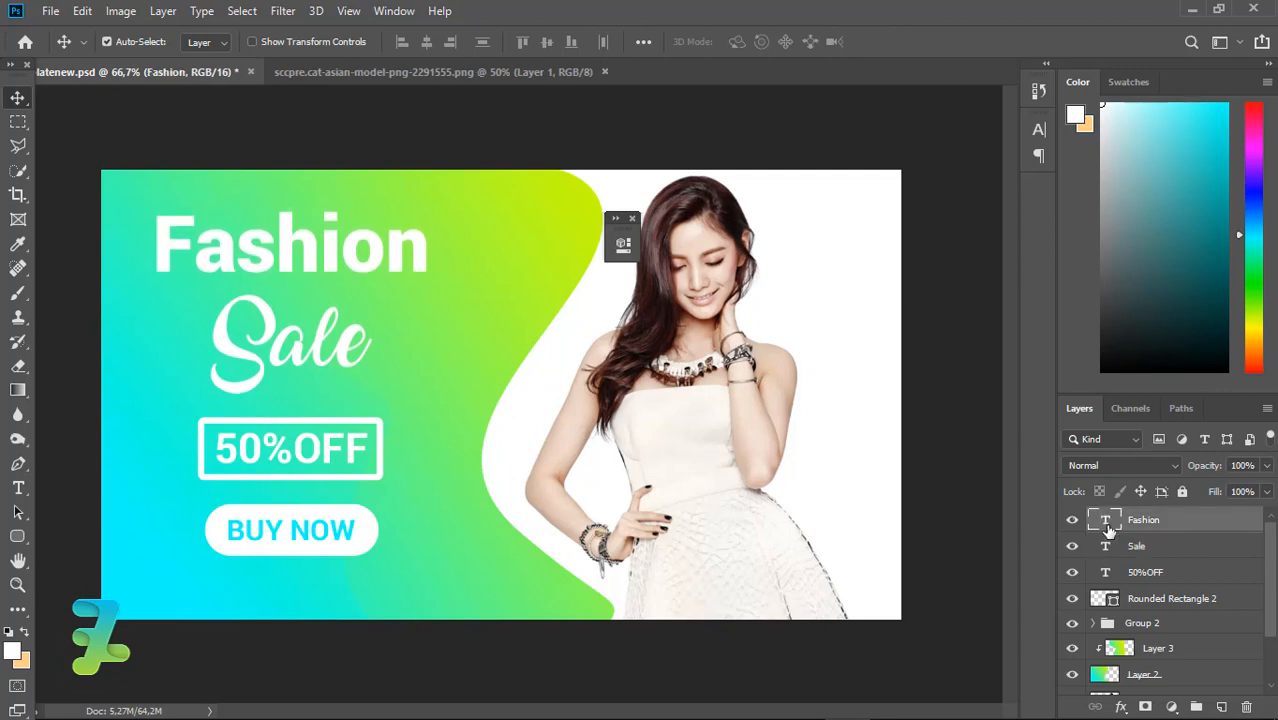
{"action": "key", "text": "Down"}
{"action": "key", "text": "Down"}
{"action": "key", "text": "Down"}
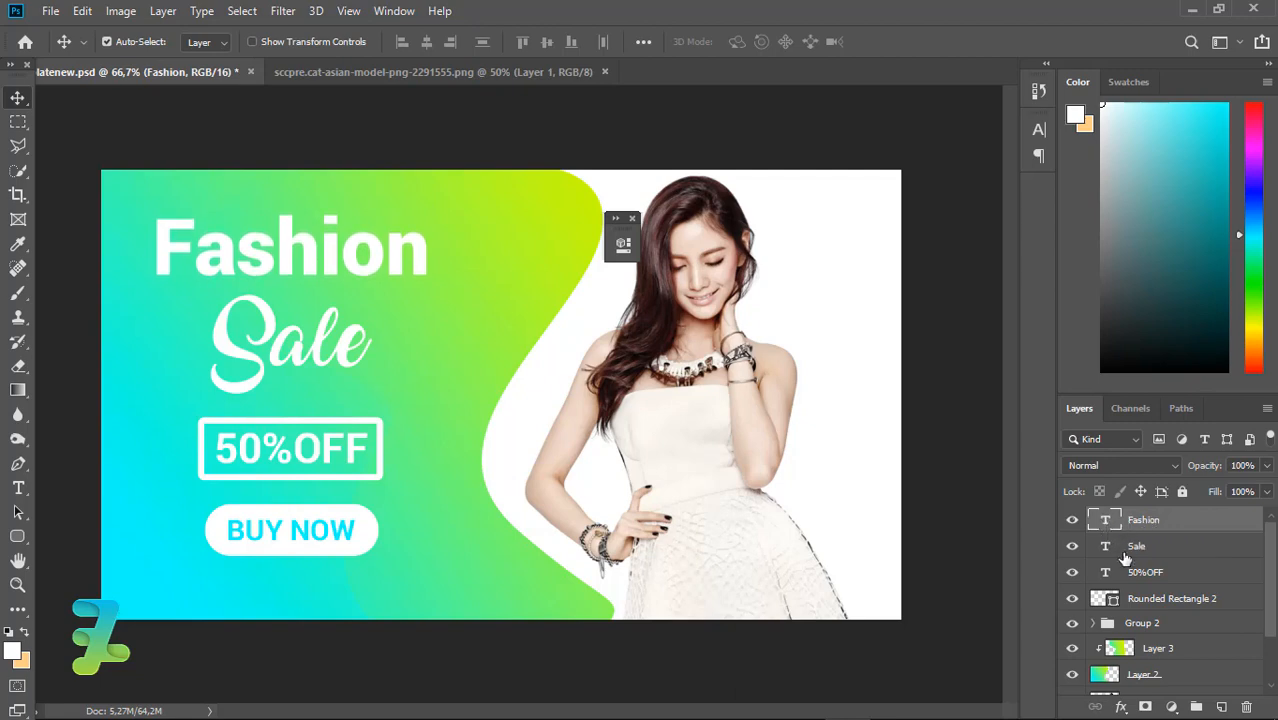
Step: Add a layer above Layer 3 and draw a 37 px circle with the Ellipse tool near the gradient shape's upper right edge
{"action": "scroll", "coordinate": [1228, 598], "scroll_direction": "down", "scroll_amount": 2}
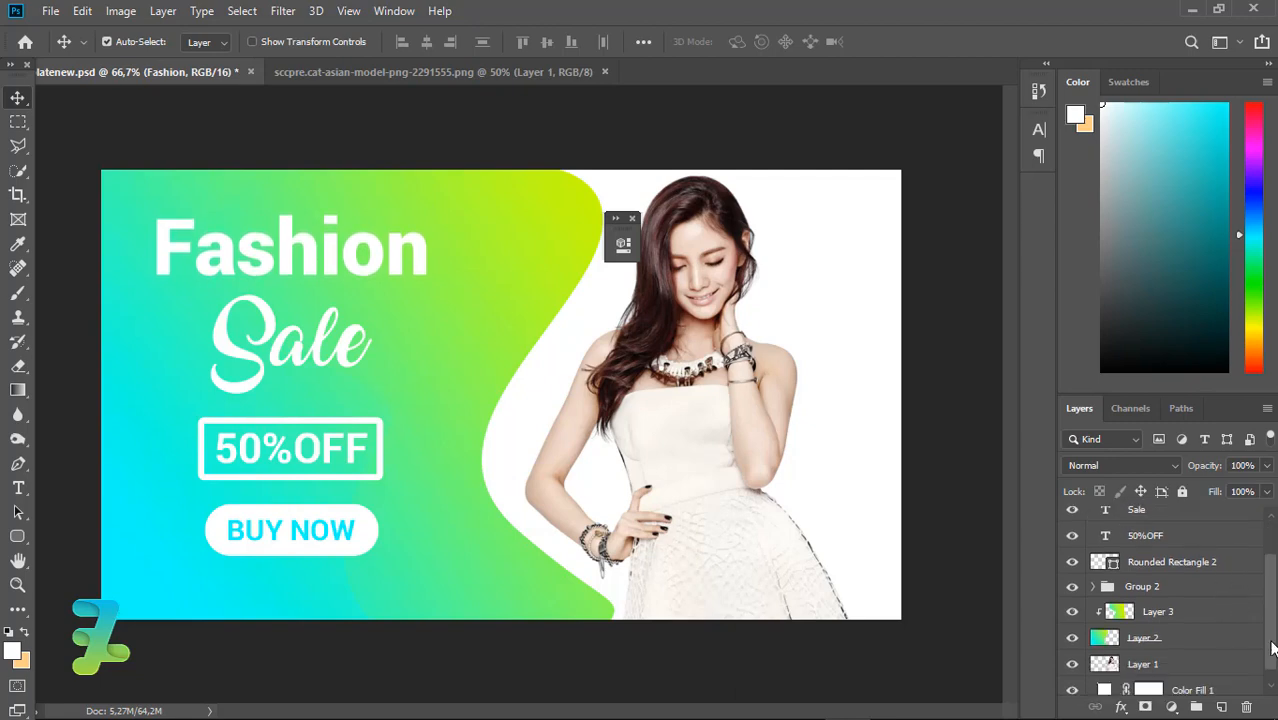
{"action": "left_click", "coordinate": [1215, 597]}
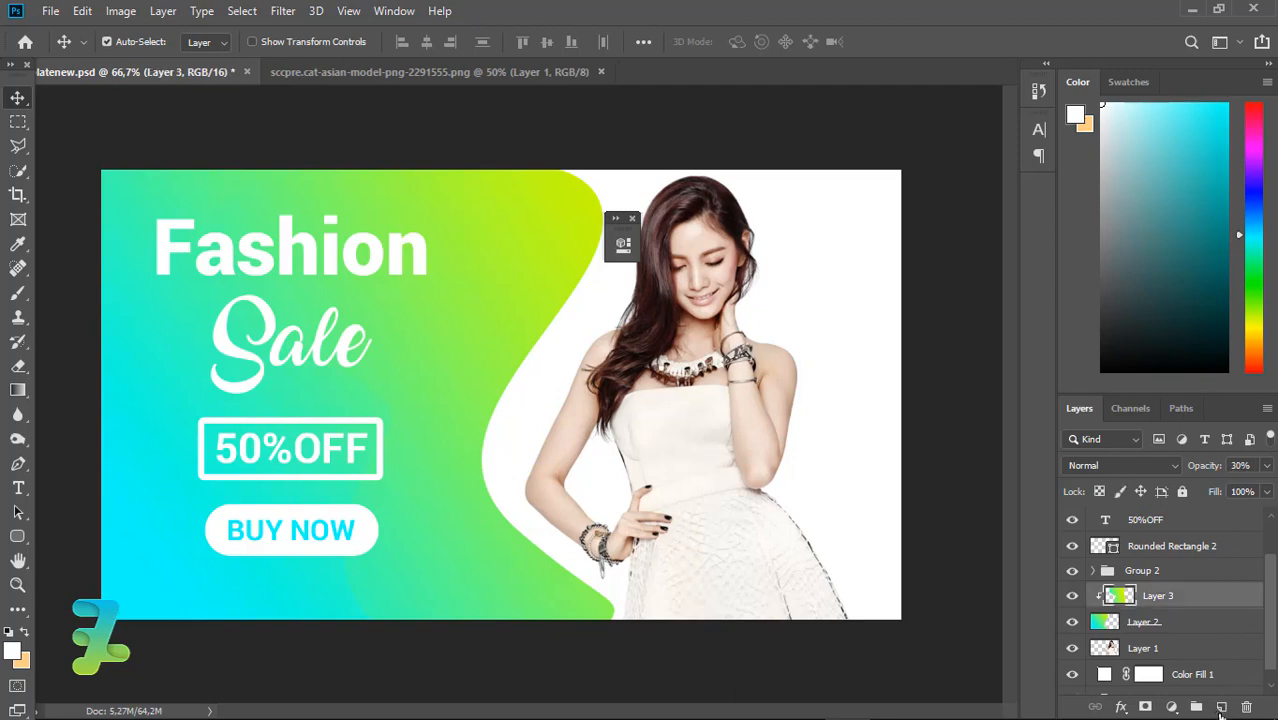
{"action": "key", "text": "ctrl+shift+alt+n"}
{"action": "left_click", "coordinate": [17, 537]}
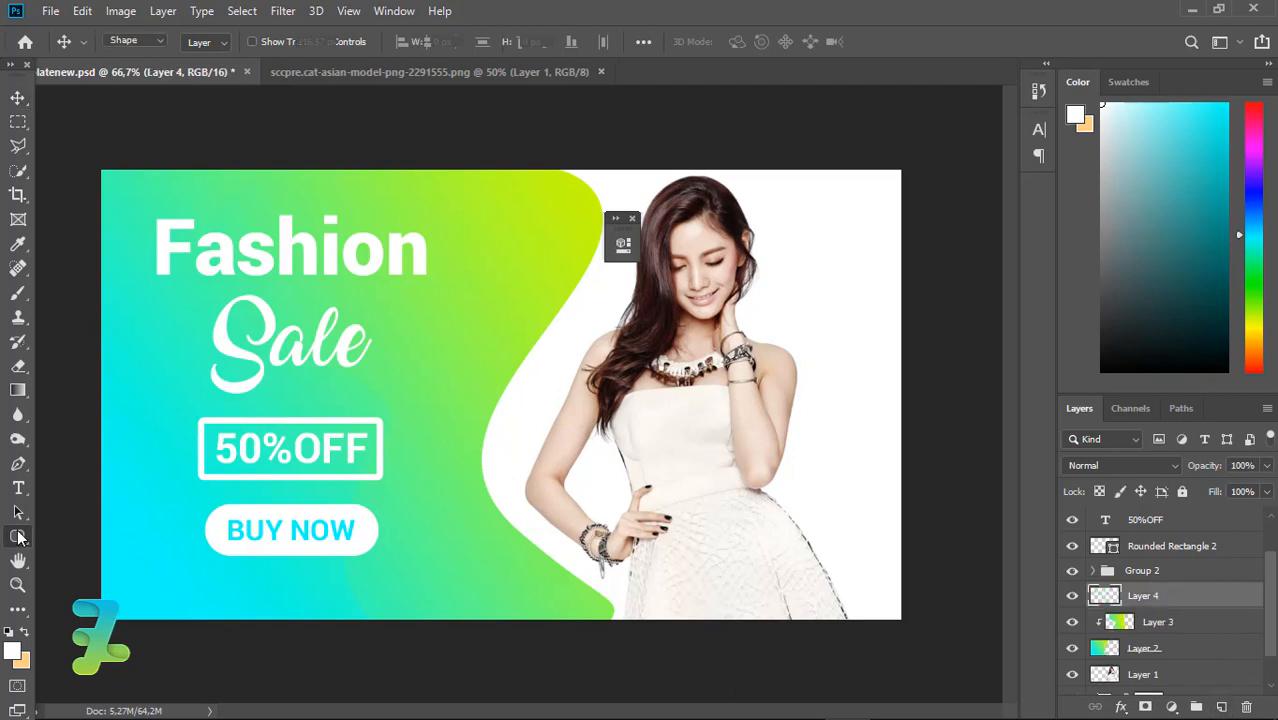
{"action": "left_click", "coordinate": [70, 572]}
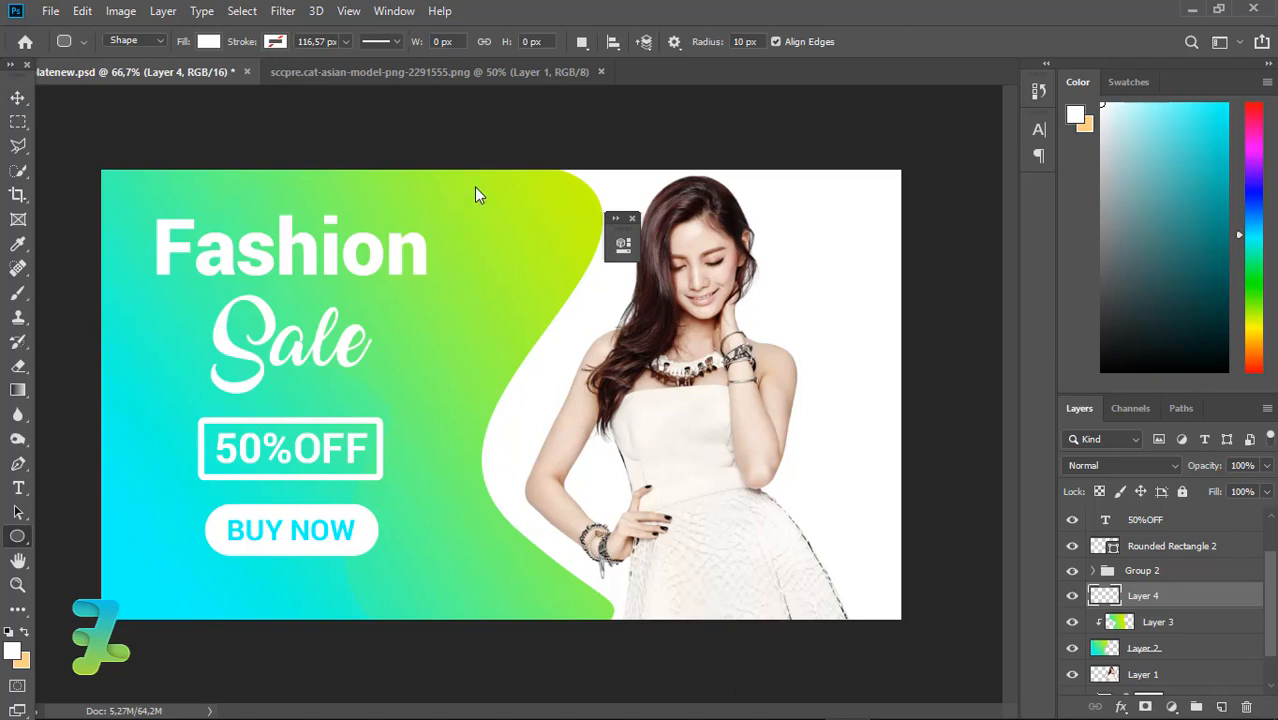
{"action": "left_click_drag", "start_coordinate": [512, 203], "coordinate": [535, 229]}
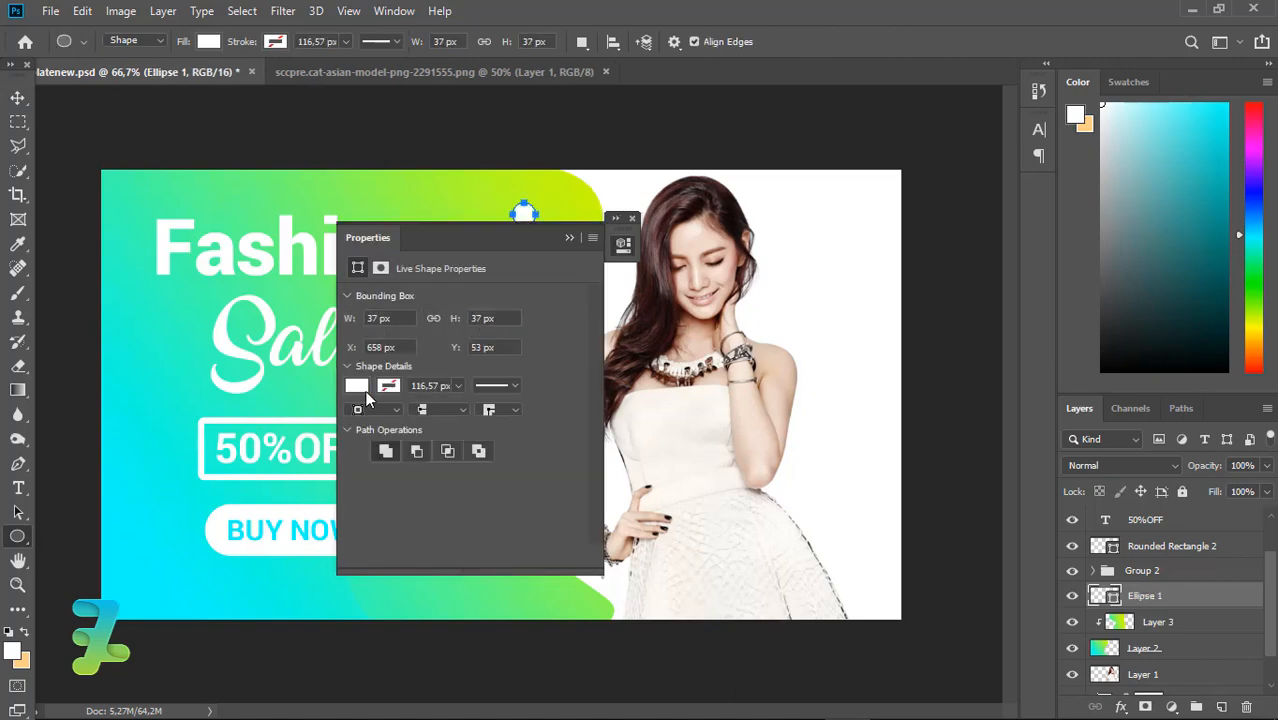
Step: Turn the circle into a ring with no fill and a cyan 4,68 px stroke
{"action": "left_click", "coordinate": [357, 386]}
{"action": "left_click", "coordinate": [369, 421]}
{"action": "left_click", "coordinate": [357, 386]}
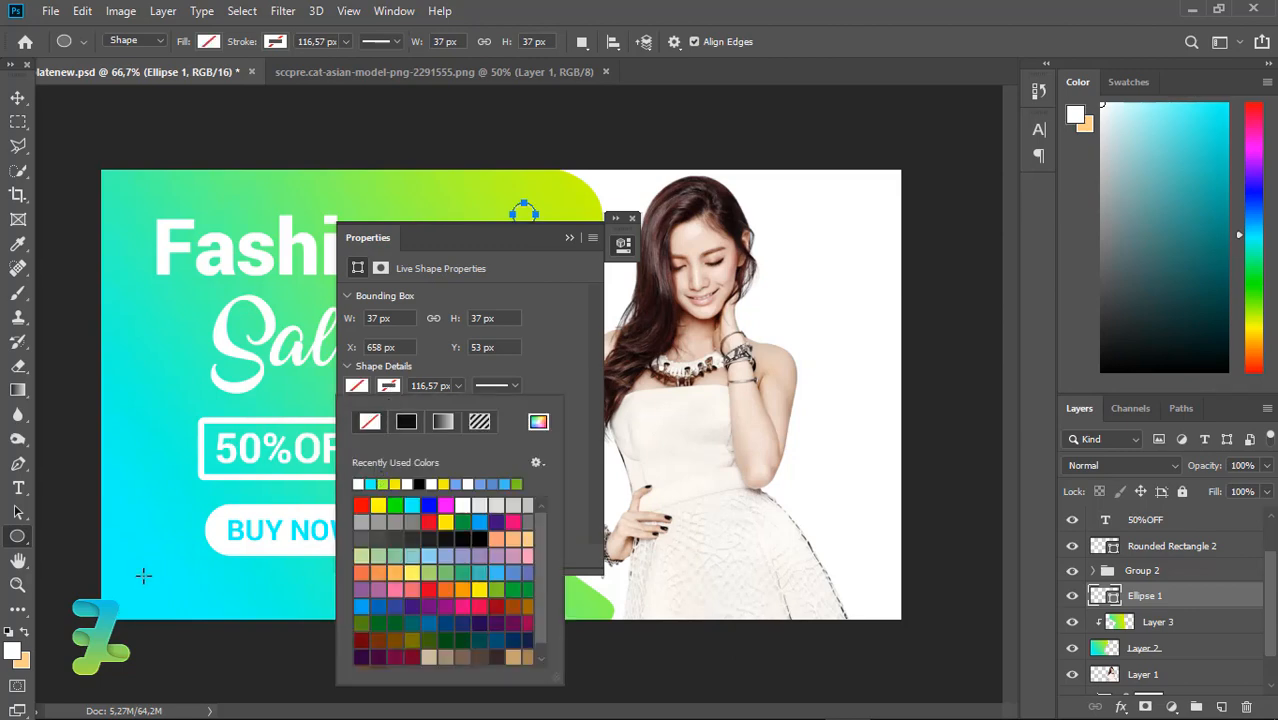
{"action": "left_click", "coordinate": [370, 484]}
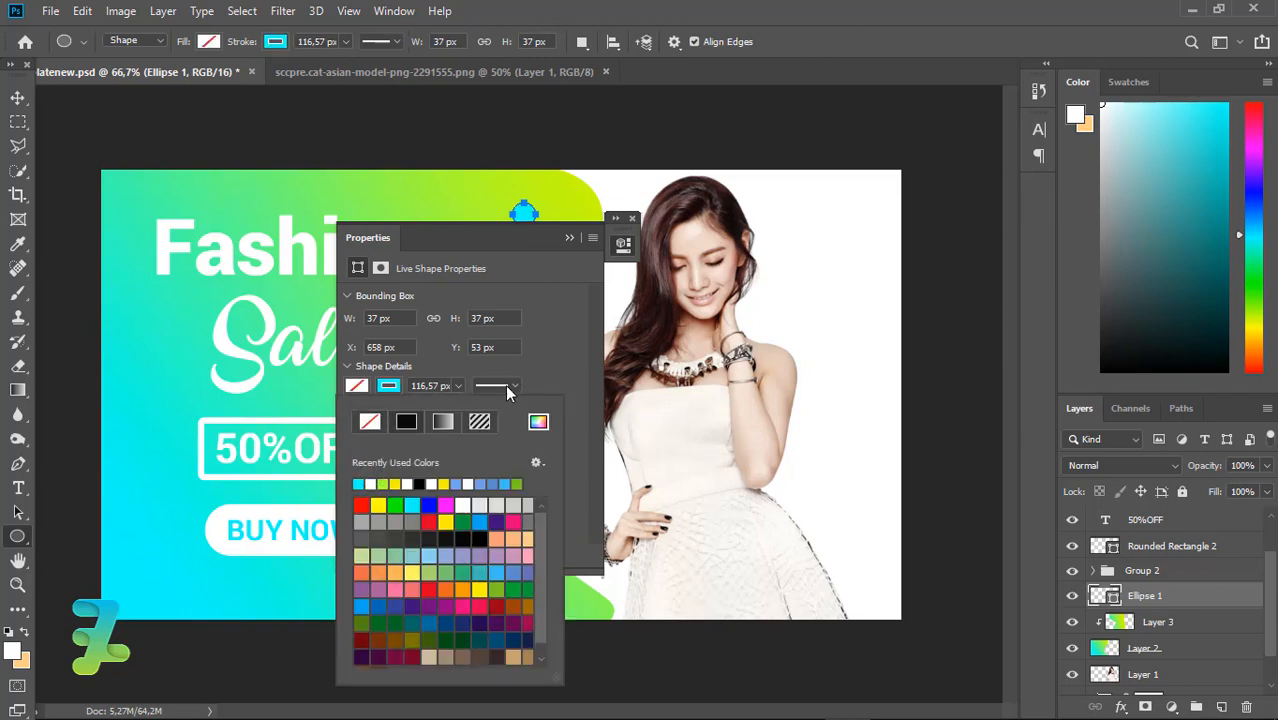
{"action": "left_click", "coordinate": [456, 386]}
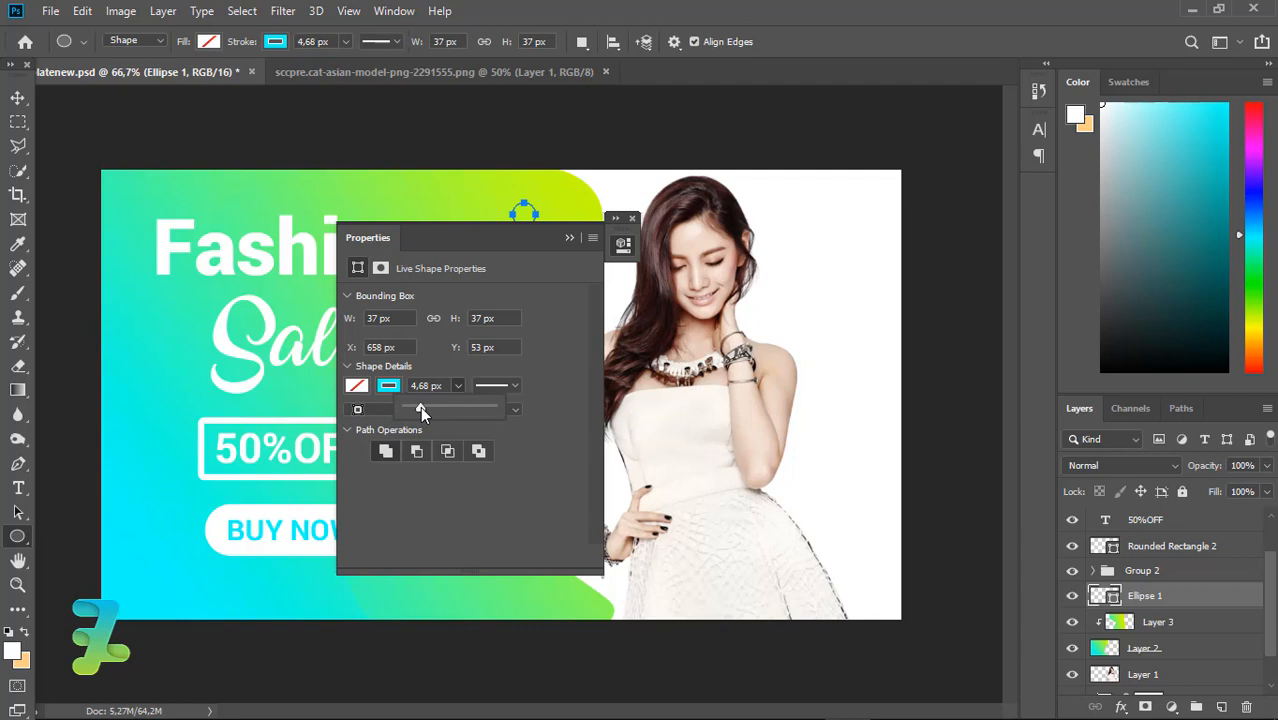
{"action": "left_click", "coordinate": [16, 92]}
{"action": "left_click", "coordinate": [632, 217]}
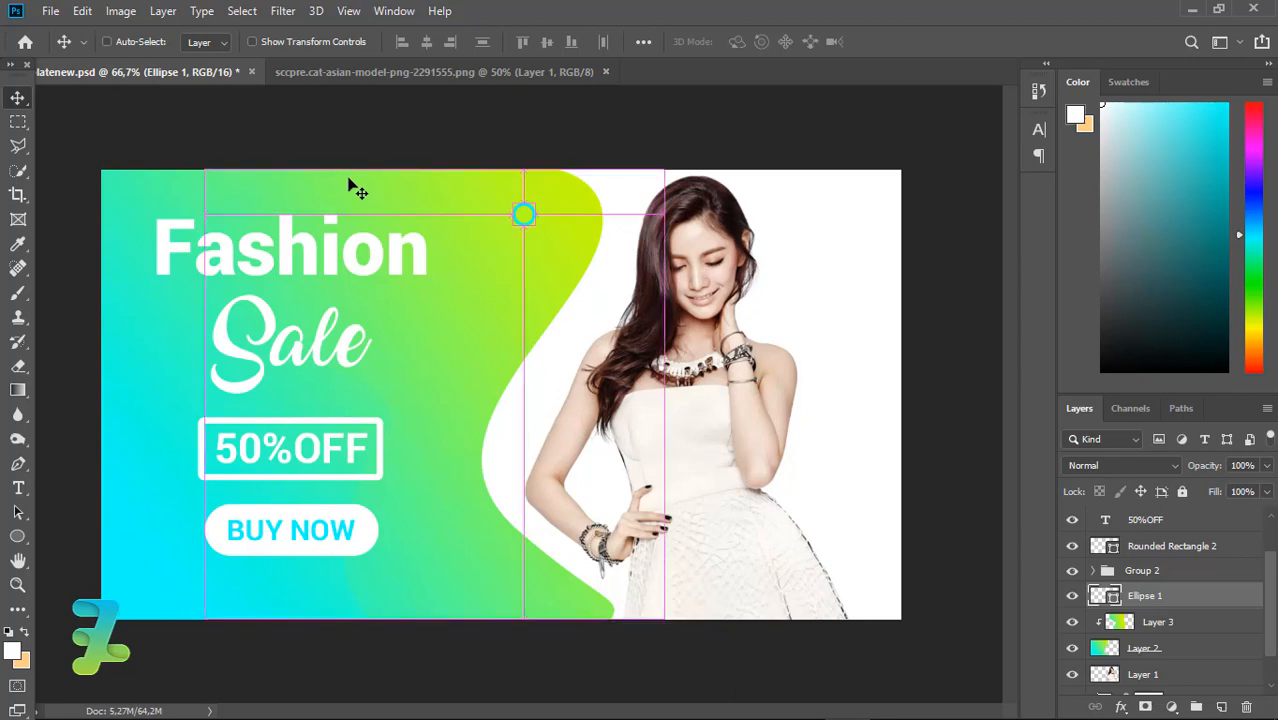
Step: Duplicate the cyan ring twice, placing one copy near the gradient's lower right edge and the other near the banner's left edge beside Sale
{"action": "key", "text": "ctrl+j"}
{"action": "left_click_drag", "start_coordinate": [526, 220], "coordinate": [350, 507]}
{"action": "key", "text": "ctrl+j"}
{"action": "left_click", "coordinate": [479, 560], "text": "ctrl"}
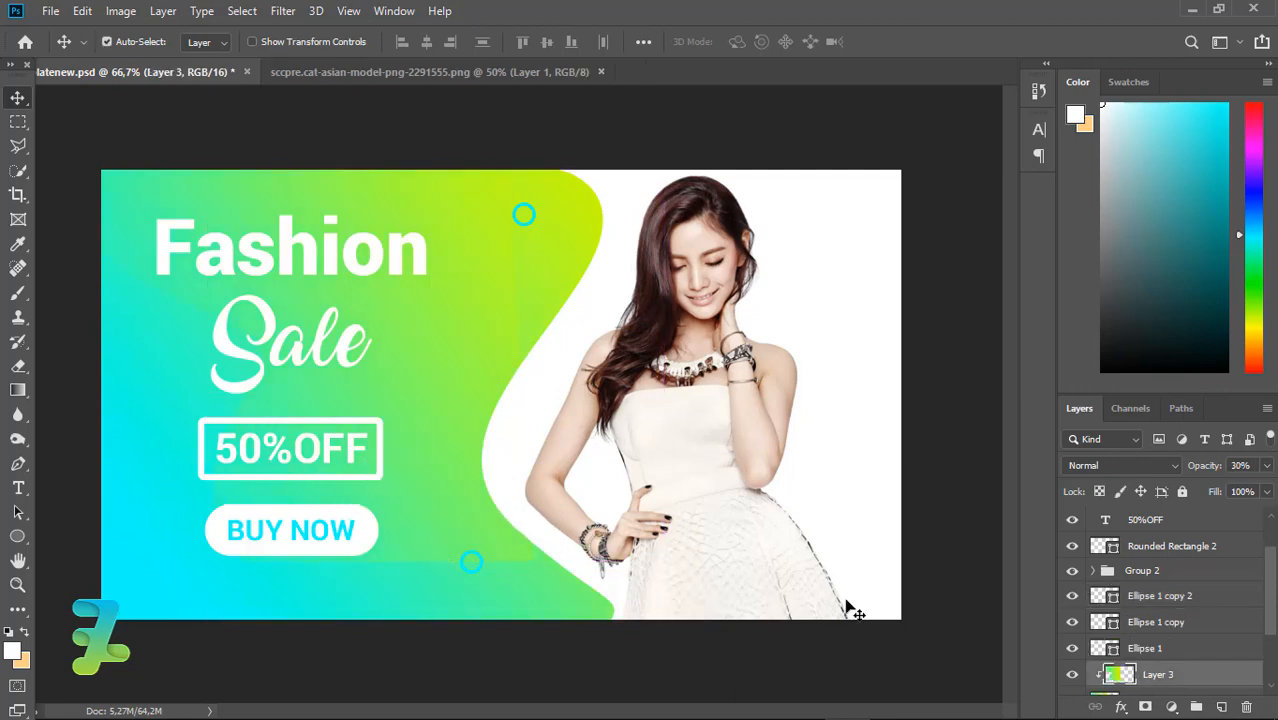
{"action": "left_click", "coordinate": [1096, 600]}
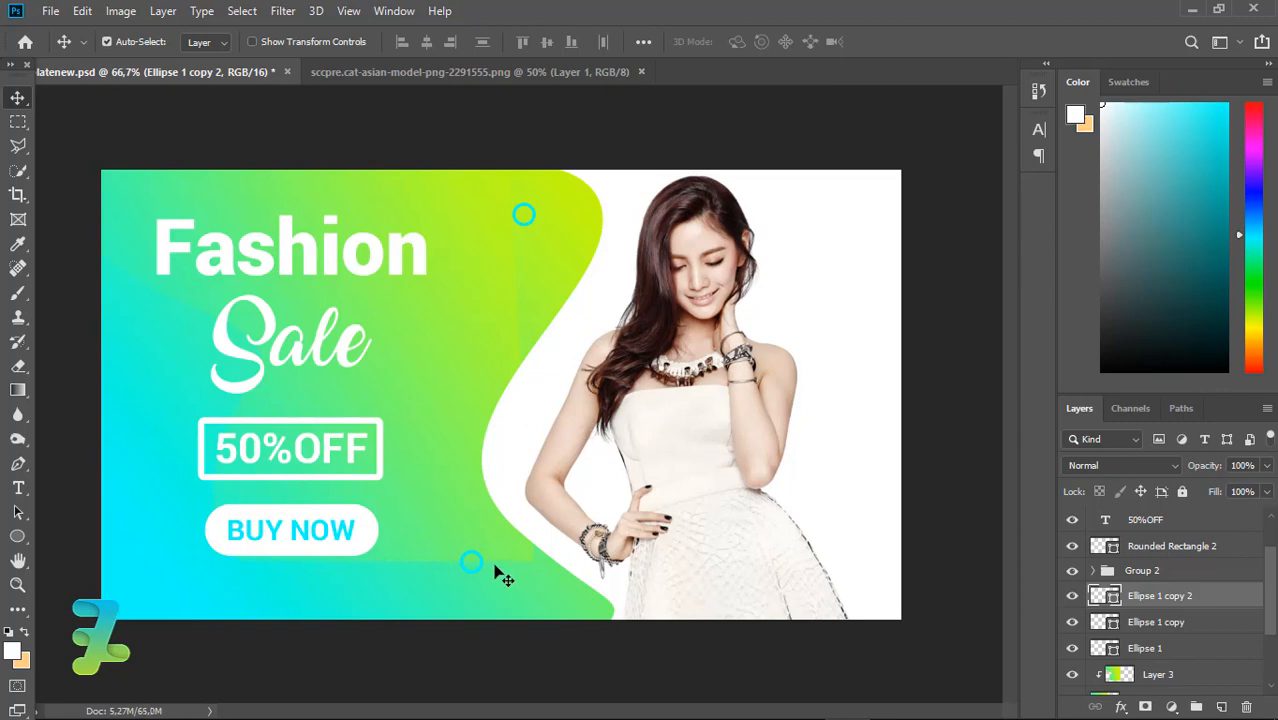
{"action": "key", "text": "ctrl+z"}
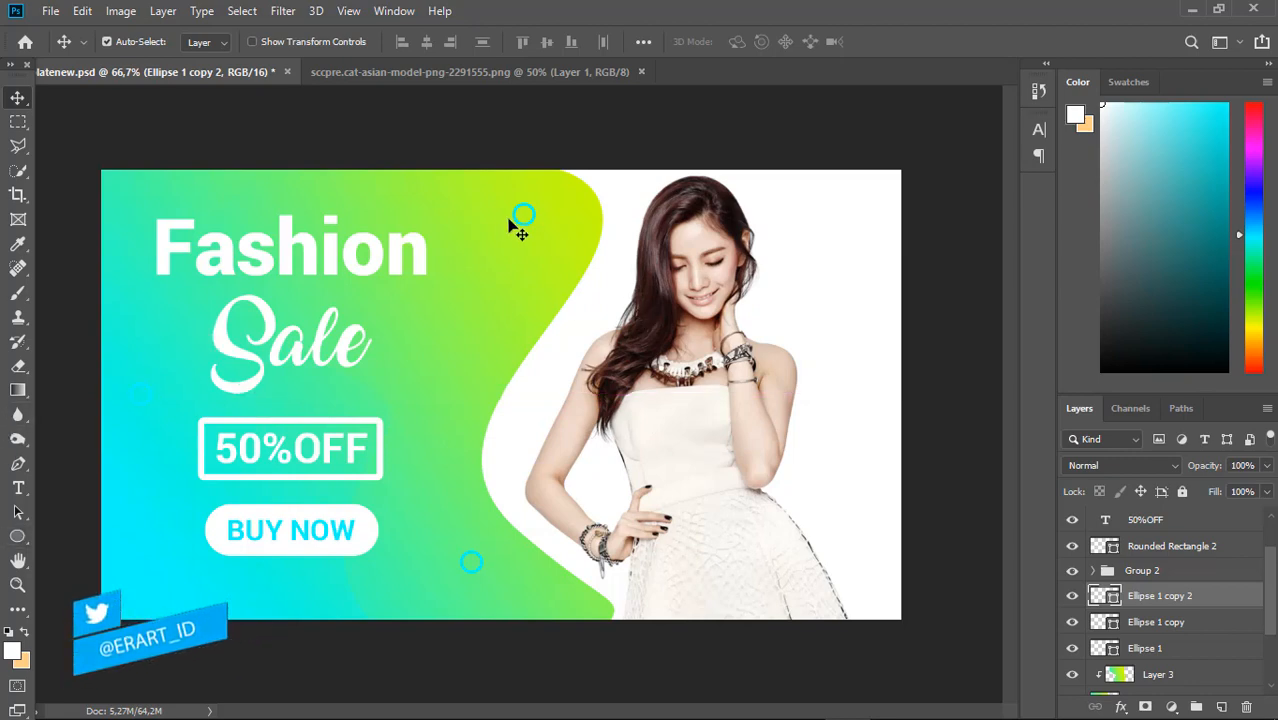
Step: Draw a 20 px circle with the Ellipse tool beside the upper ring and give it a cyan fill and no stroke
{"action": "left_click", "coordinate": [17, 536]}
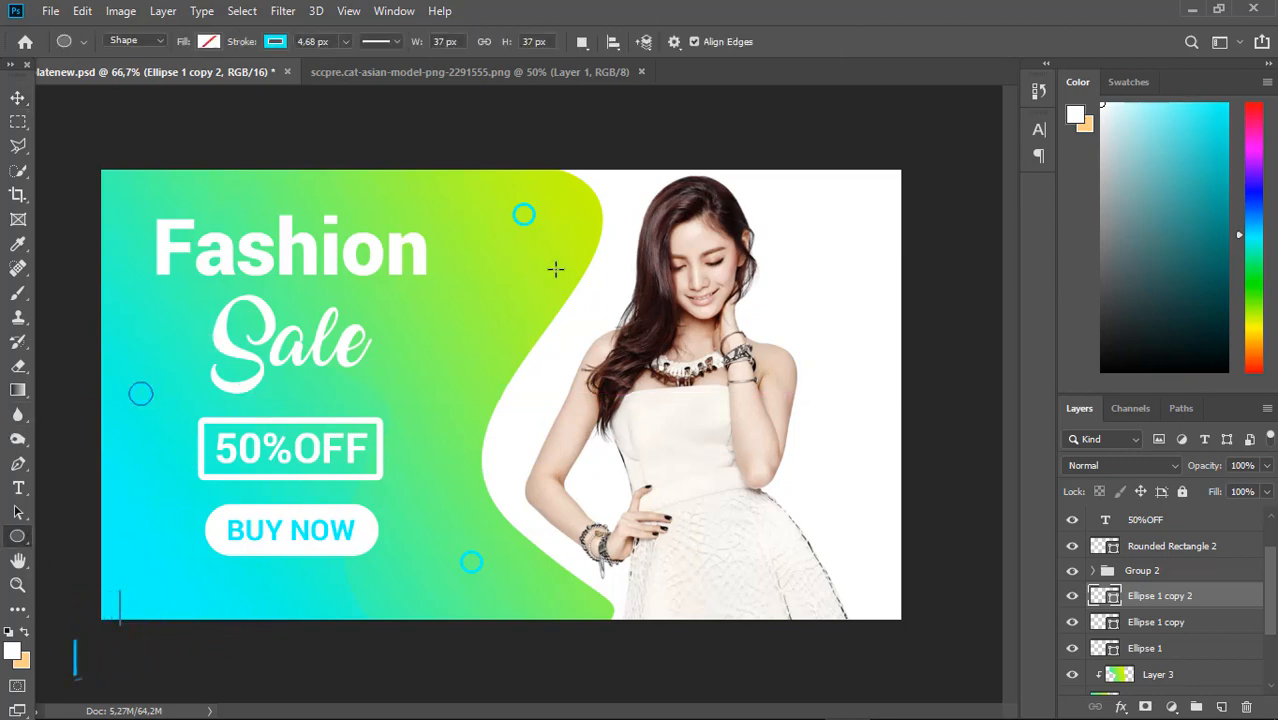
{"action": "left_click_drag", "start_coordinate": [491, 219], "coordinate": [499, 226]}
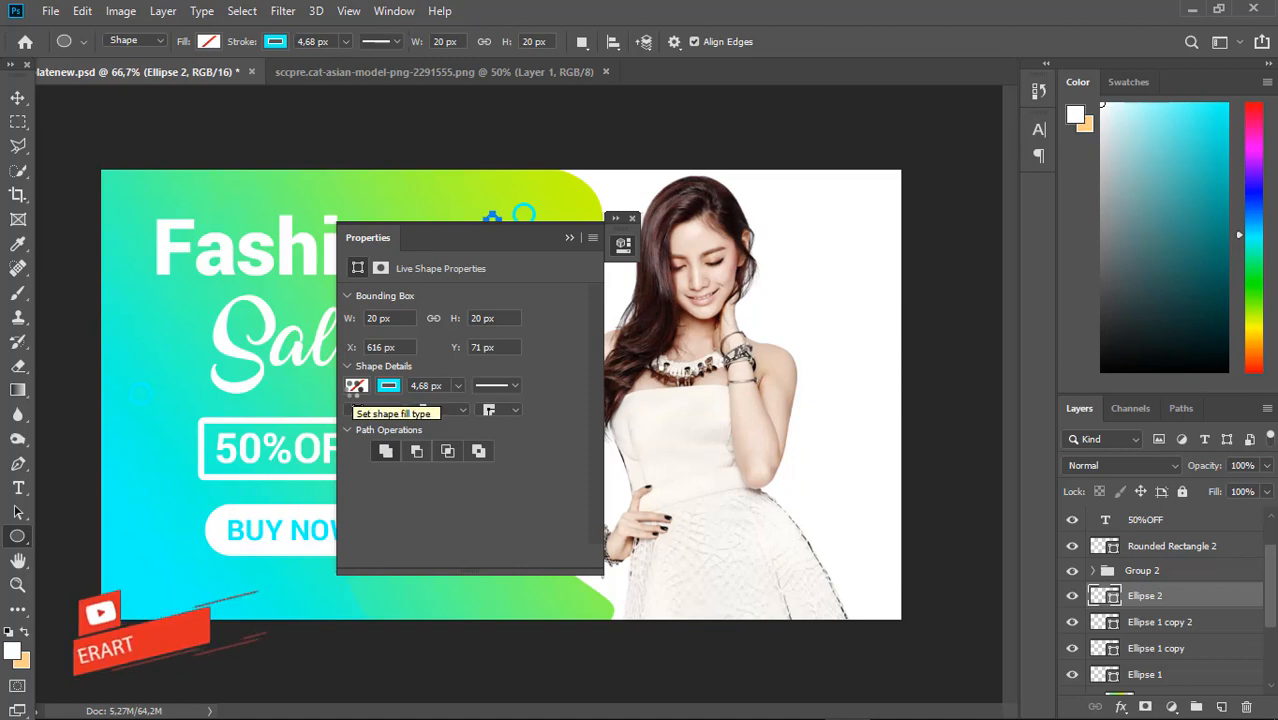
{"action": "left_click", "coordinate": [356, 386]}
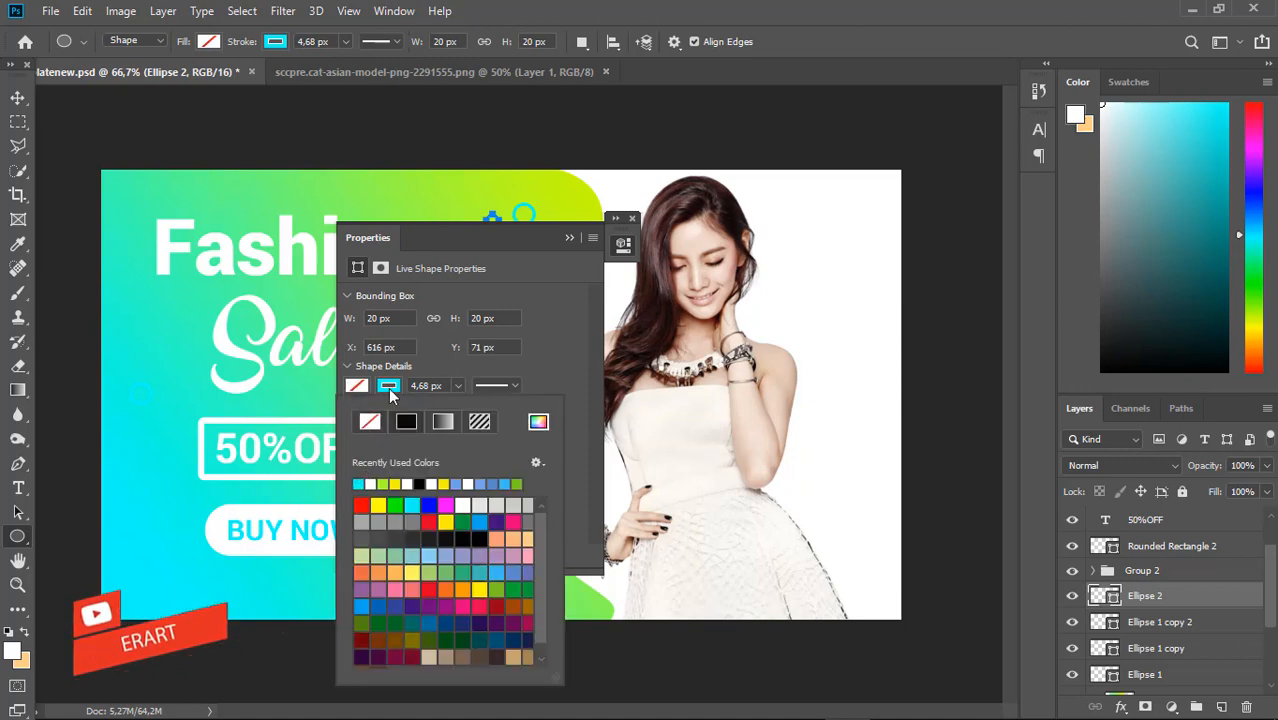
{"action": "left_click", "coordinate": [388, 387]}
{"action": "left_click", "coordinate": [380, 387]}
{"action": "left_click", "coordinate": [380, 387]}
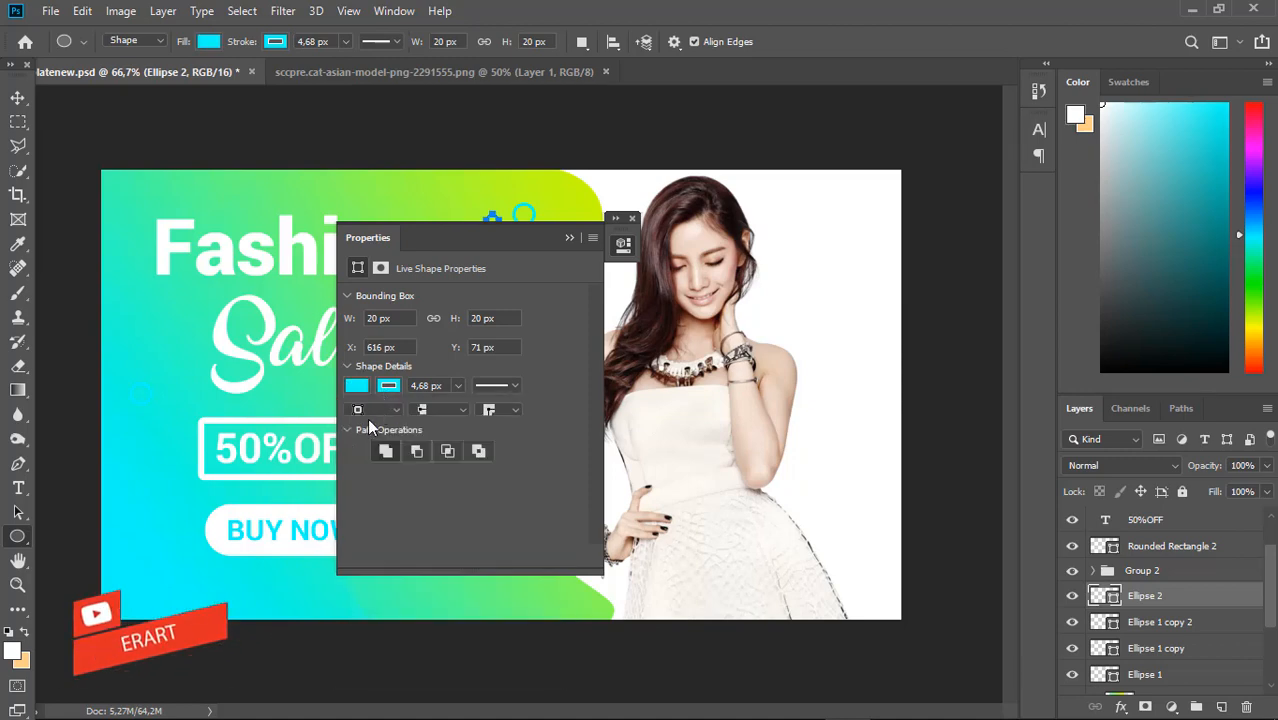
{"action": "left_click", "coordinate": [358, 387]}
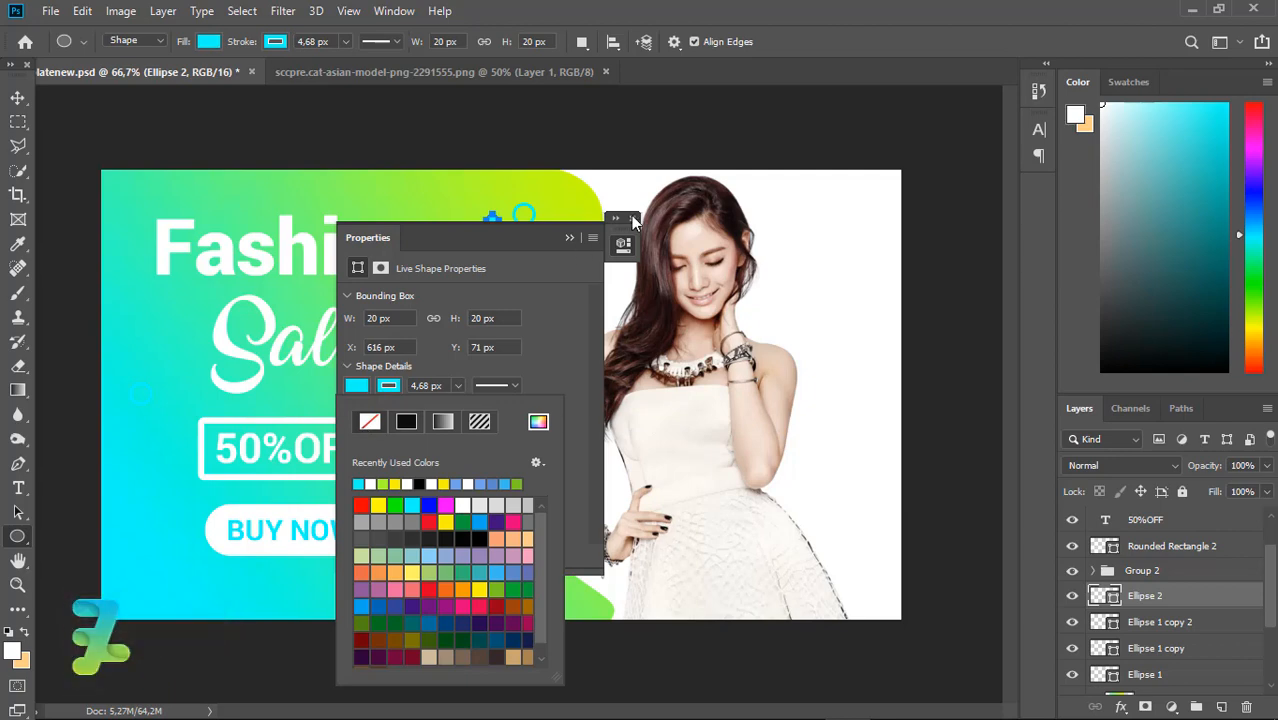
{"action": "left_click", "coordinate": [368, 423]}
{"action": "left_click", "coordinate": [632, 215]}
{"action": "left_click", "coordinate": [18, 98]}
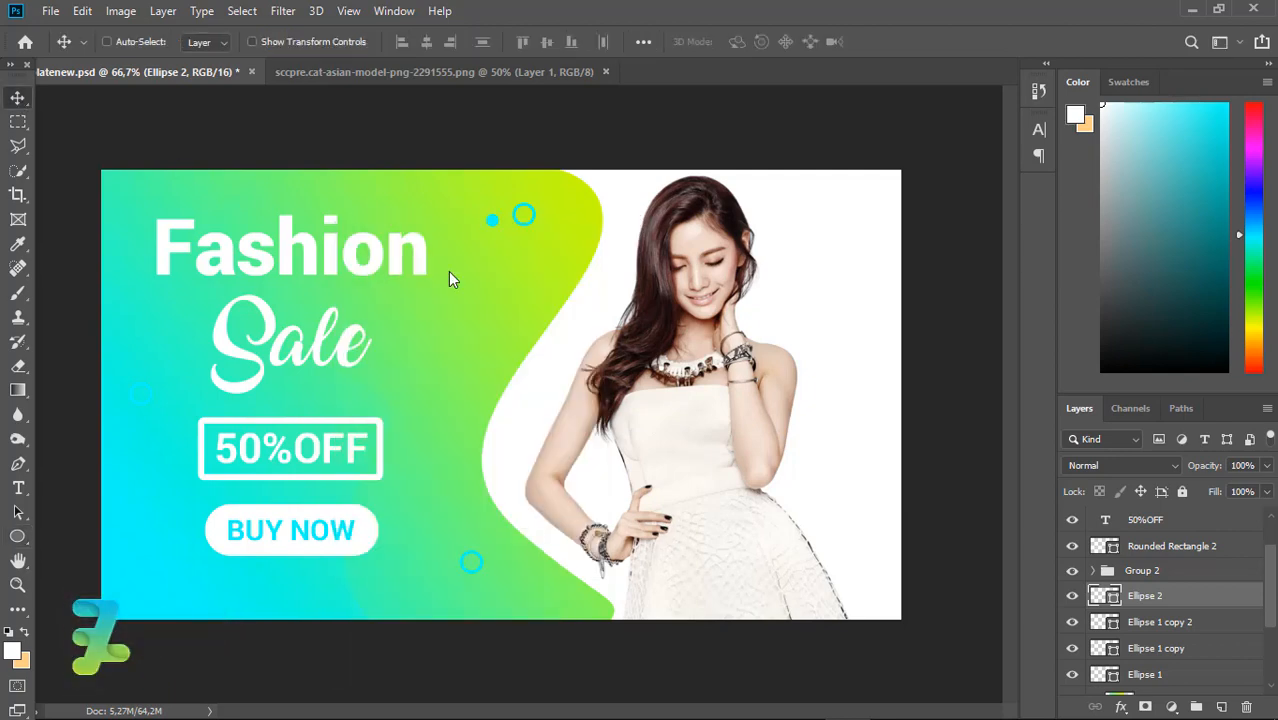
Step: Duplicate the small cyan dot twice and place the copies beside the lower ring and the left ring
{"action": "key", "text": "ctrl+j"}
{"action": "left_click_drag", "start_coordinate": [492, 221], "coordinate": [173, 387]}
{"action": "key", "text": "ctrl+j"}
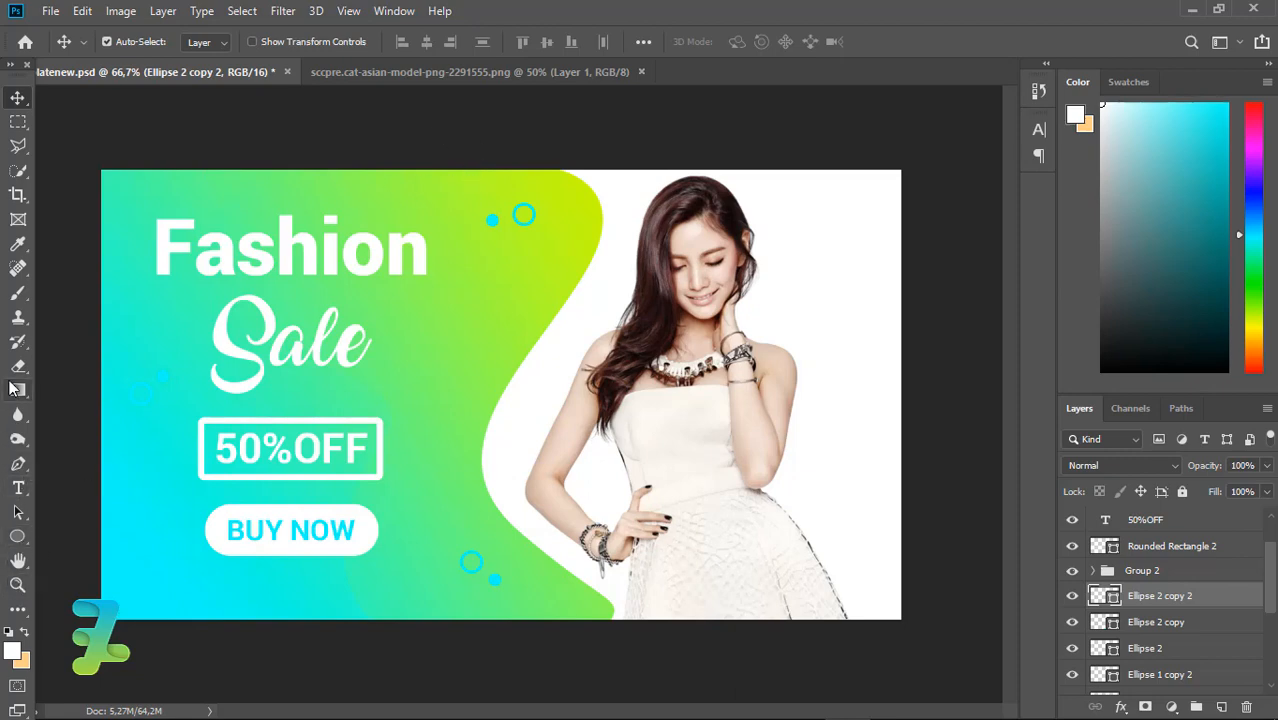
Step: Load the full custom shape library and choose the solid five-pointed star for the Custom Shape tool
{"action": "left_click", "coordinate": [17, 536]}
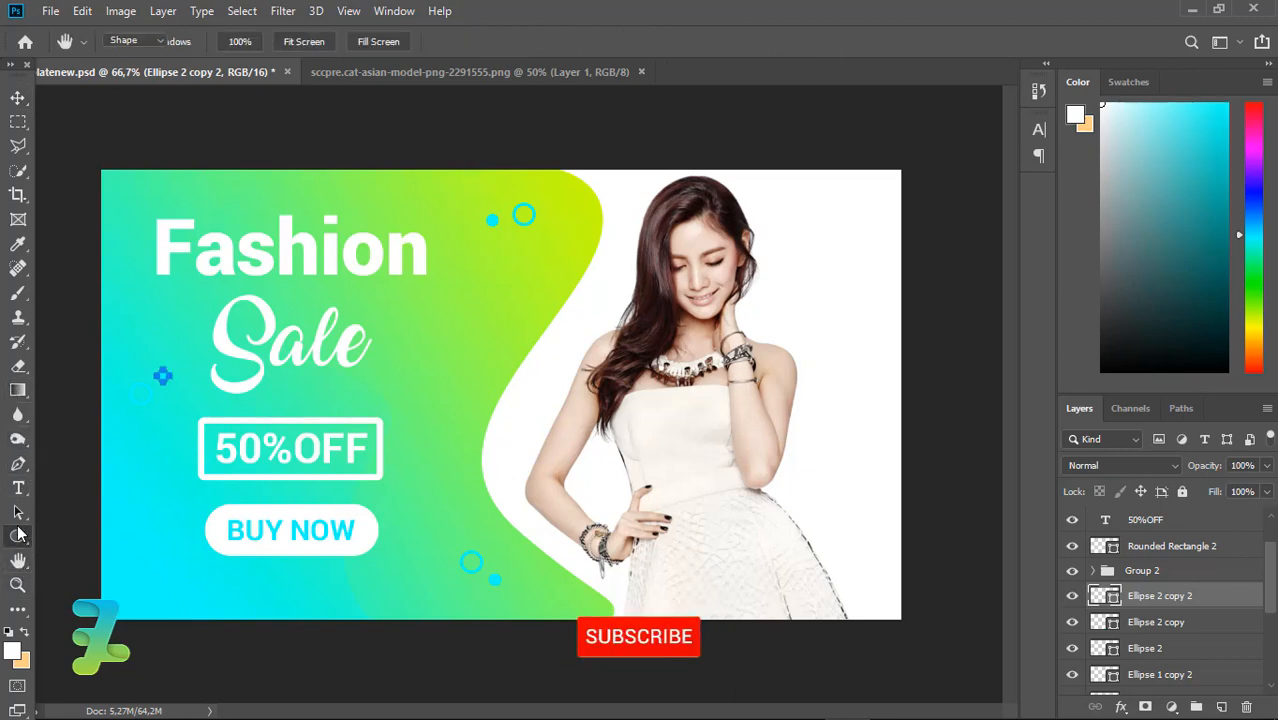
{"action": "right_click", "coordinate": [17, 536]}
{"action": "left_click", "coordinate": [74, 620]}
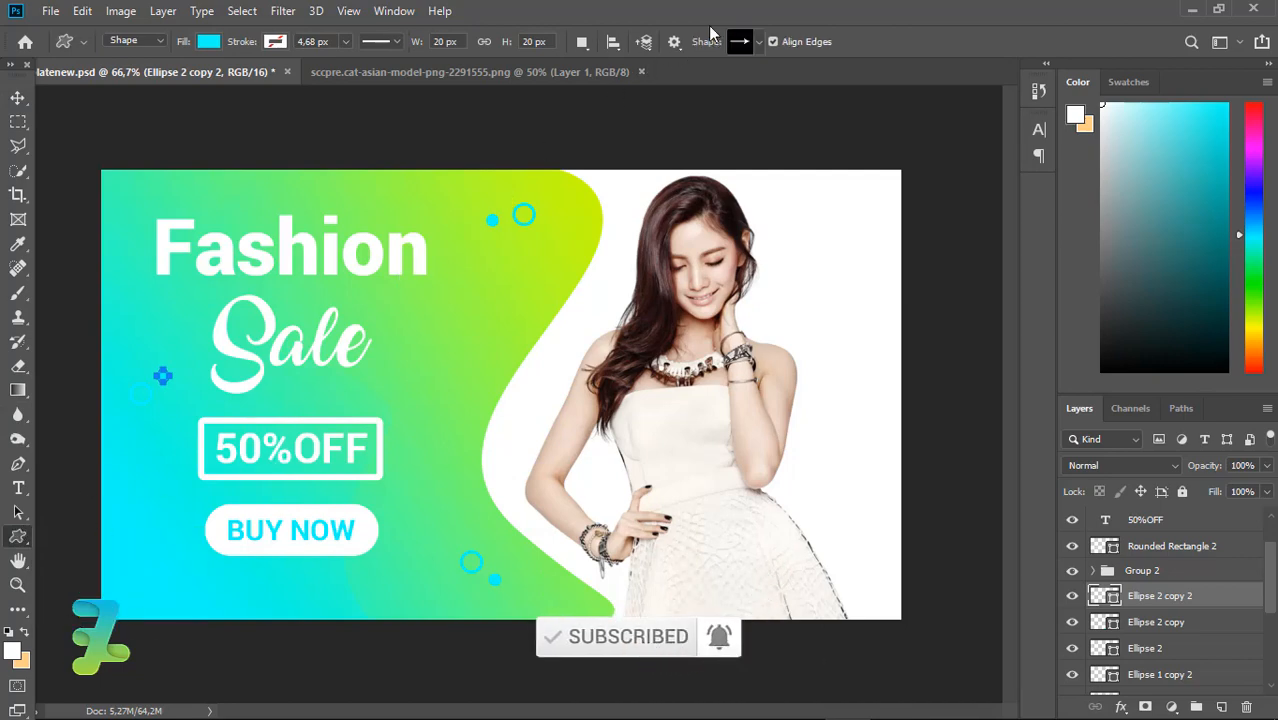
{"action": "left_click", "coordinate": [762, 44]}
{"action": "scroll", "coordinate": [822, 125], "scroll_direction": "down", "scroll_amount": 2}
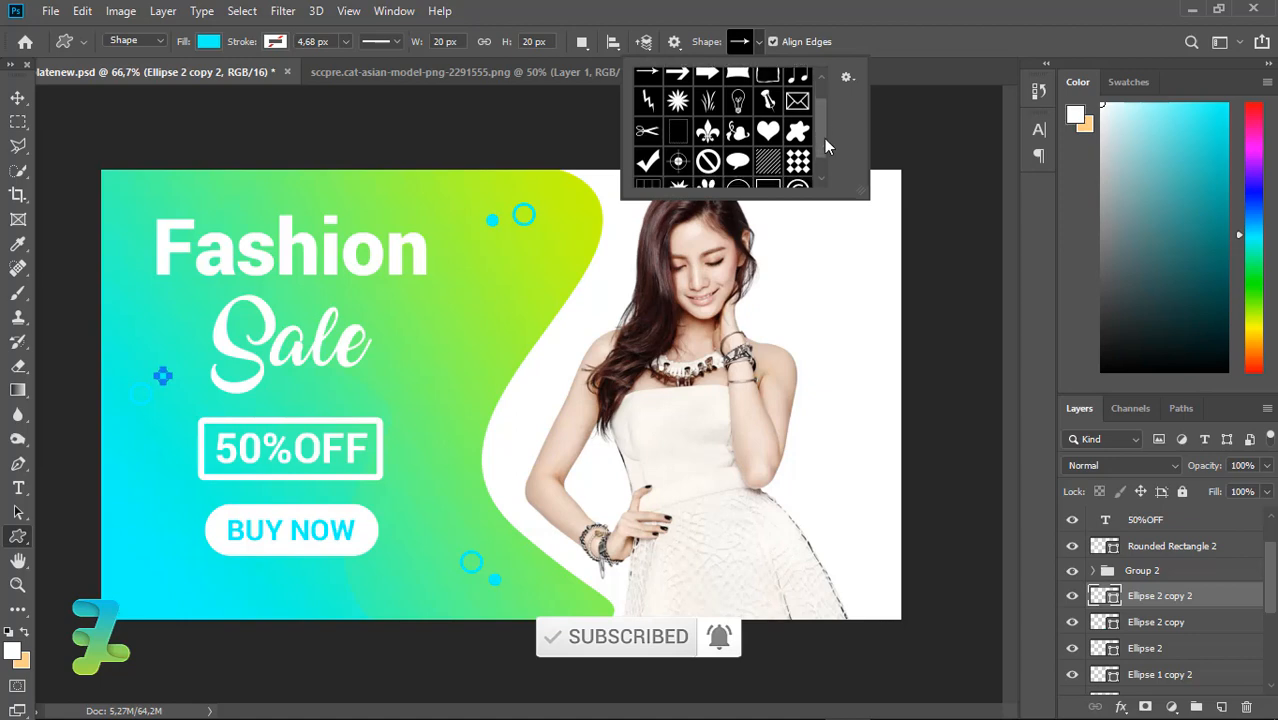
{"action": "left_click", "coordinate": [846, 77]}
{"action": "left_click", "coordinate": [908, 362]}
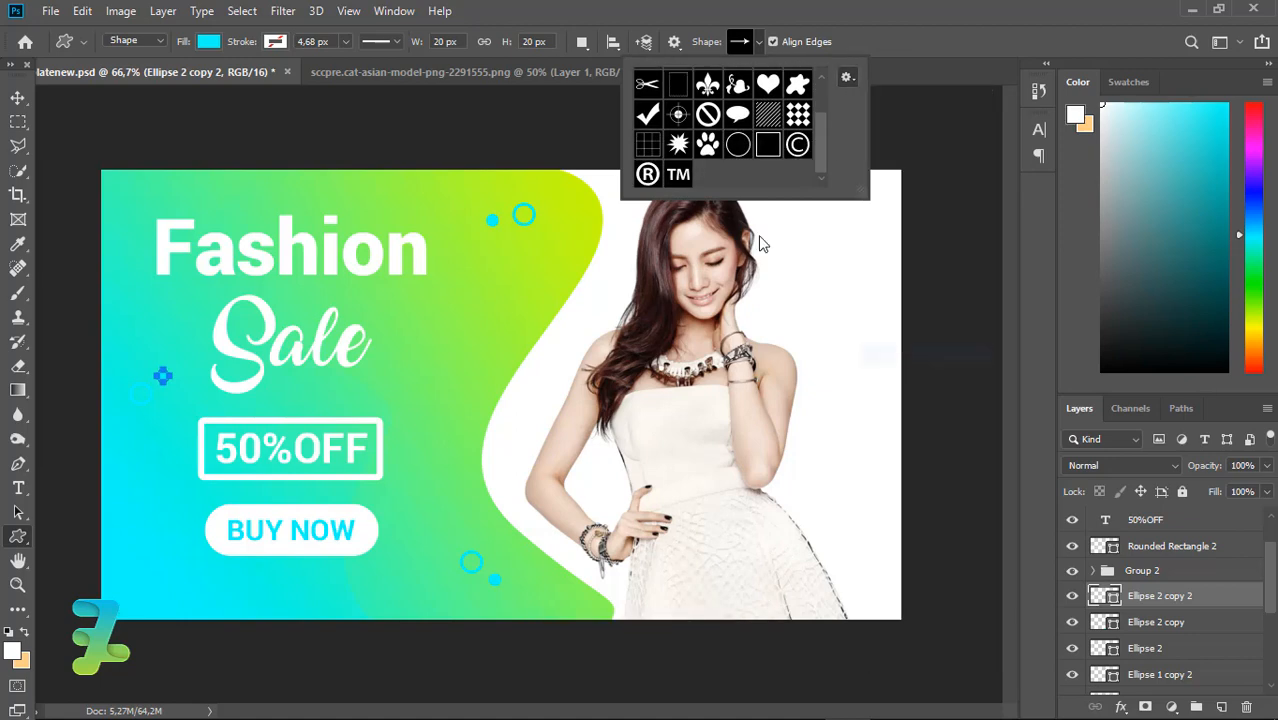
{"action": "left_click", "coordinate": [601, 290]}
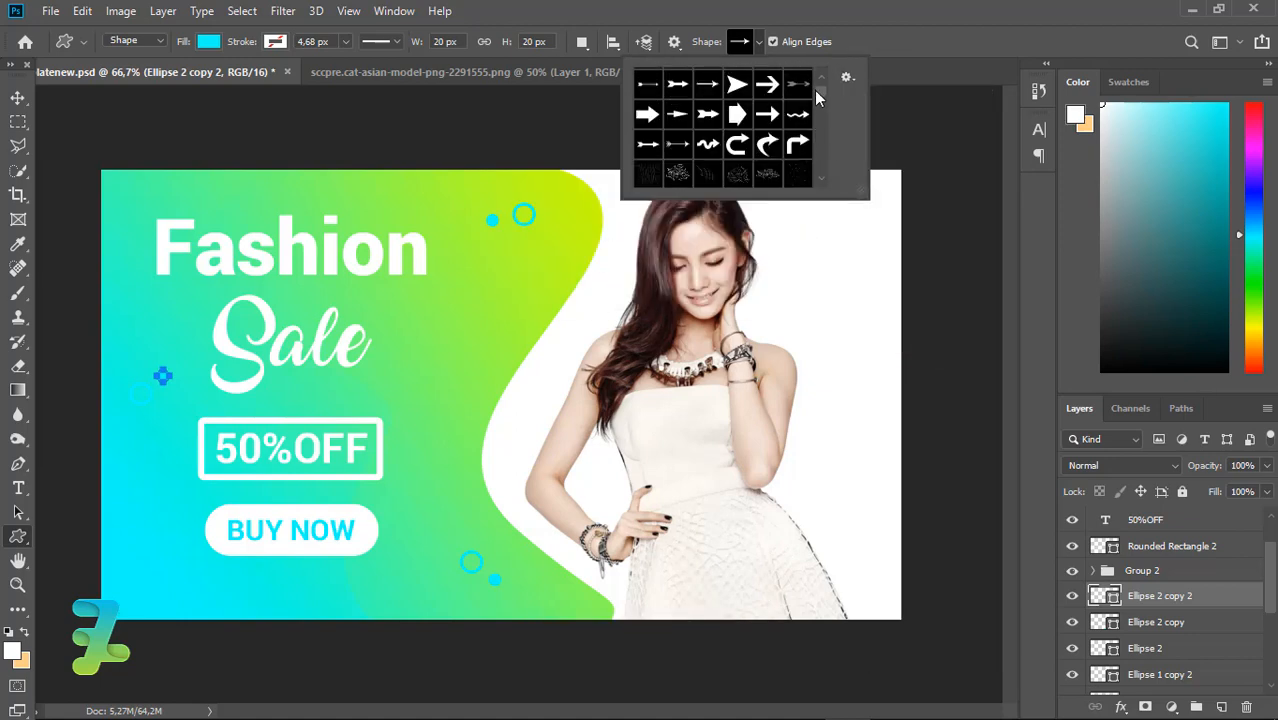
{"action": "left_click_drag", "start_coordinate": [816, 90], "coordinate": [823, 132]}
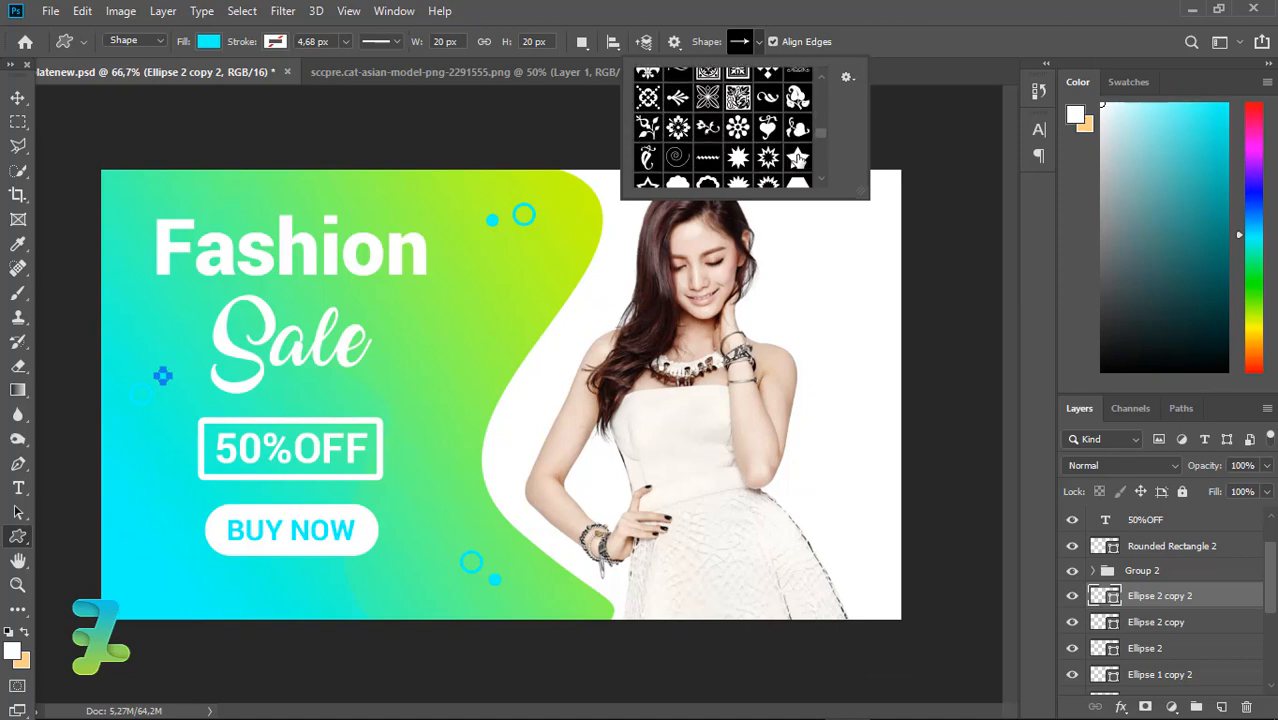
{"action": "left_click", "coordinate": [799, 160]}
{"action": "left_click", "coordinate": [761, 43]}
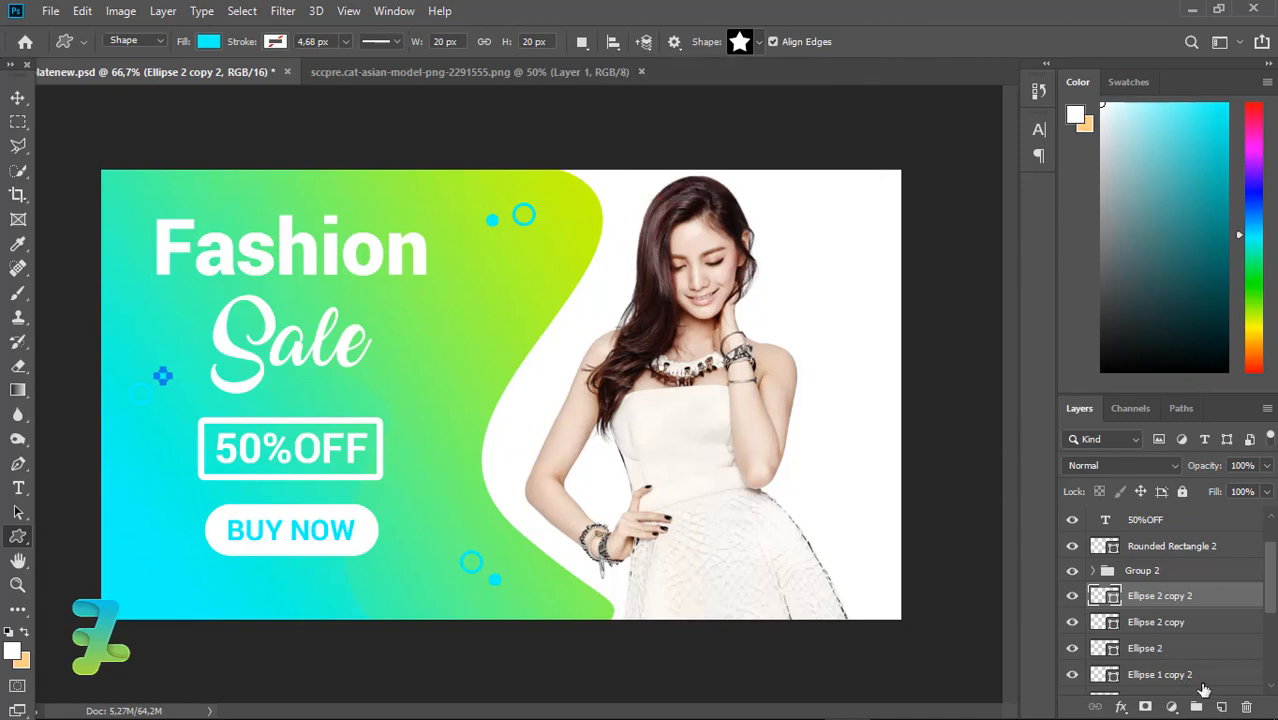
Step: Add a layer, draw a star about 116 by 110 px at the banner's left edge beside BUY NOW, and fill it cyan
{"action": "left_click", "coordinate": [1221, 707]}
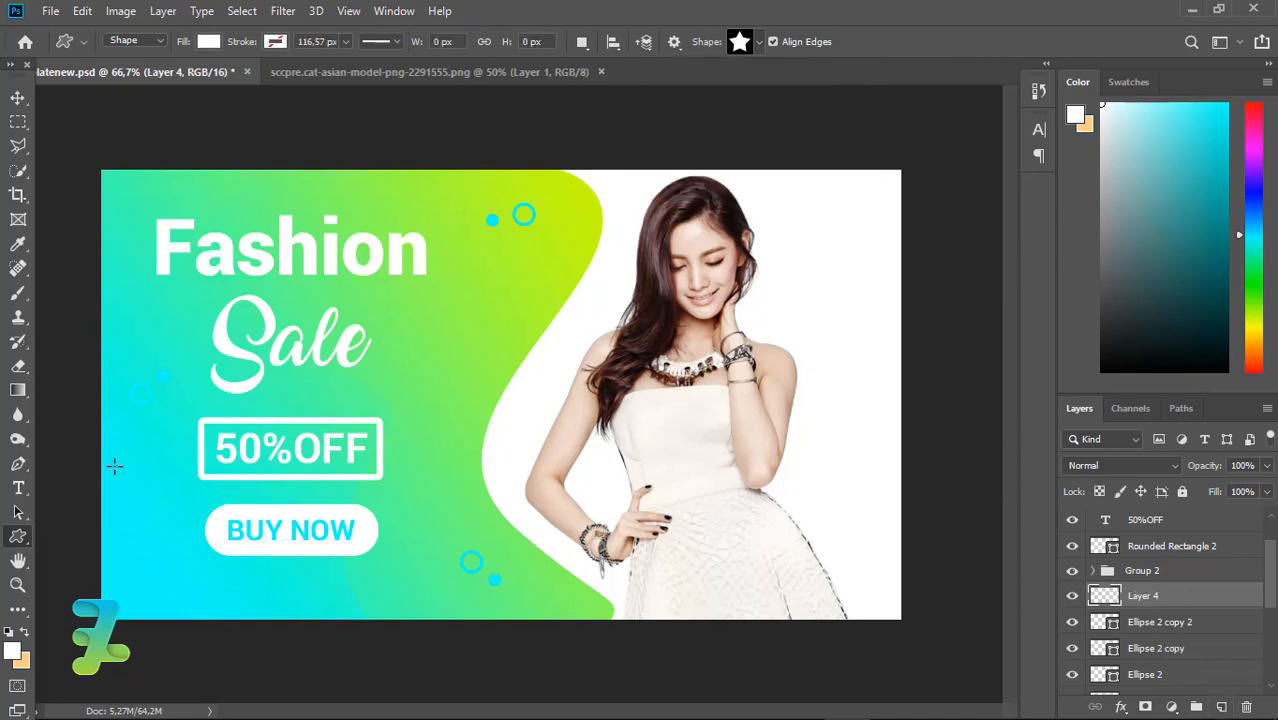
{"action": "left_click_drag", "start_coordinate": [88, 462], "coordinate": [165, 535]}
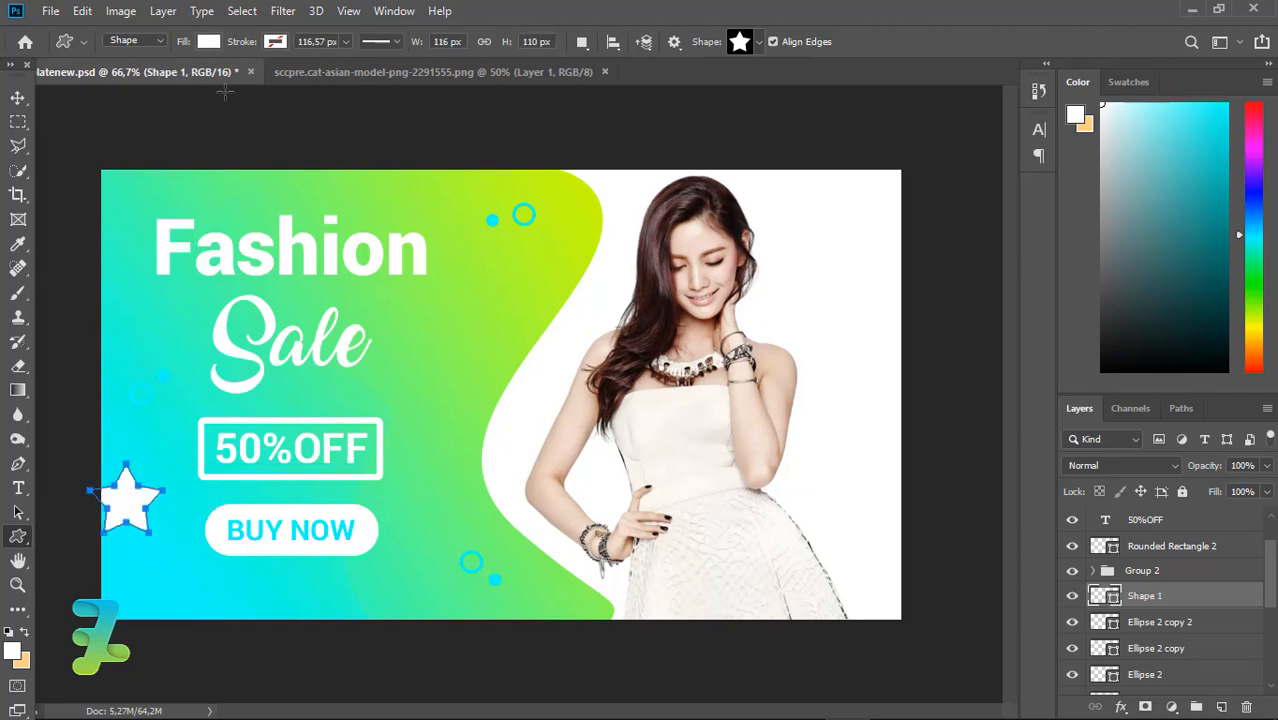
{"action": "left_click", "coordinate": [208, 42]}
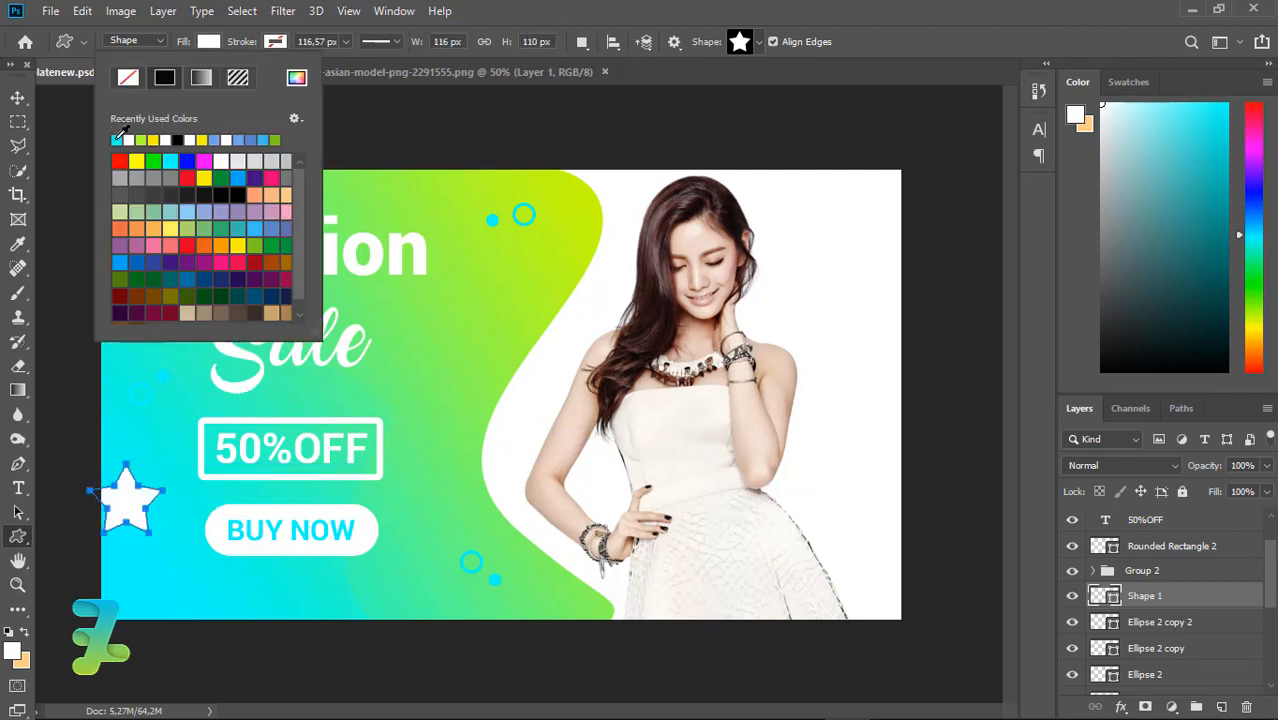
{"action": "left_click", "coordinate": [118, 138]}
Step: Rotate the star with the Rotate transform so that it sits tilted at the left edge
{"action": "key", "text": "v"}
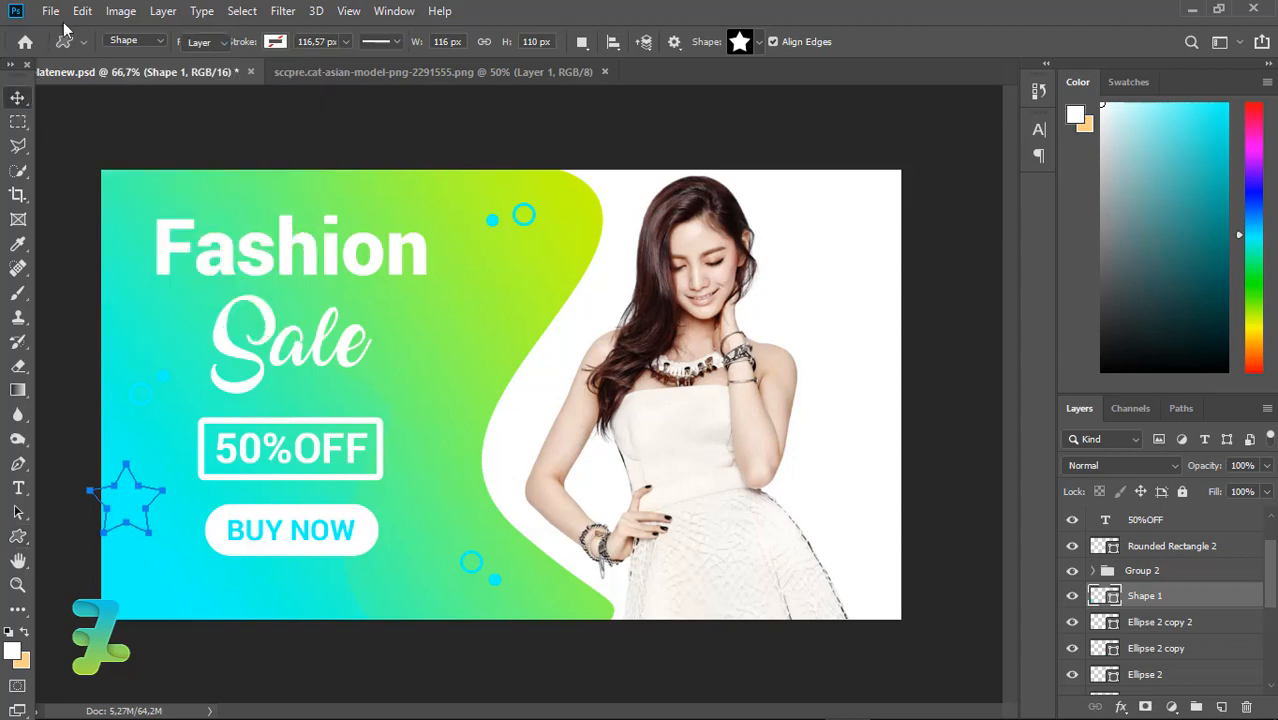
{"action": "left_click", "coordinate": [82, 11]}
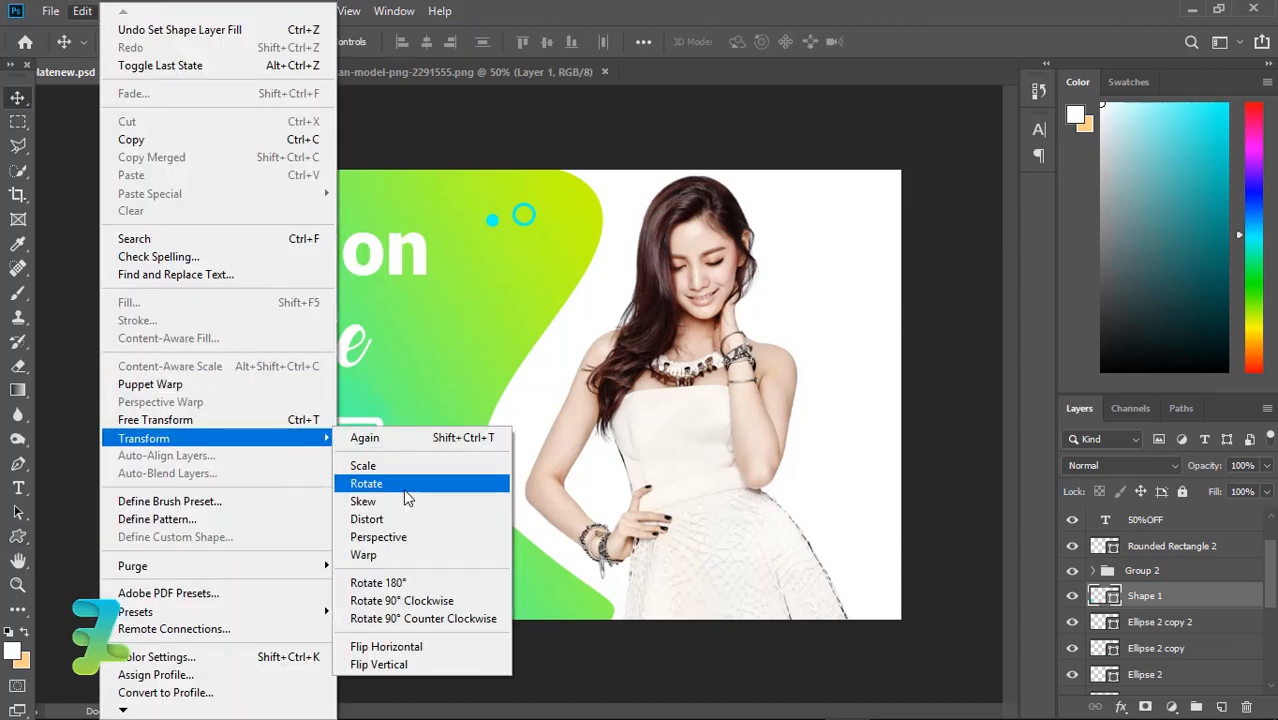
{"action": "left_click", "coordinate": [408, 485]}
{"action": "left_click_drag", "start_coordinate": [193, 476], "coordinate": [123, 508]}
{"action": "left_click", "coordinate": [16, 98]}
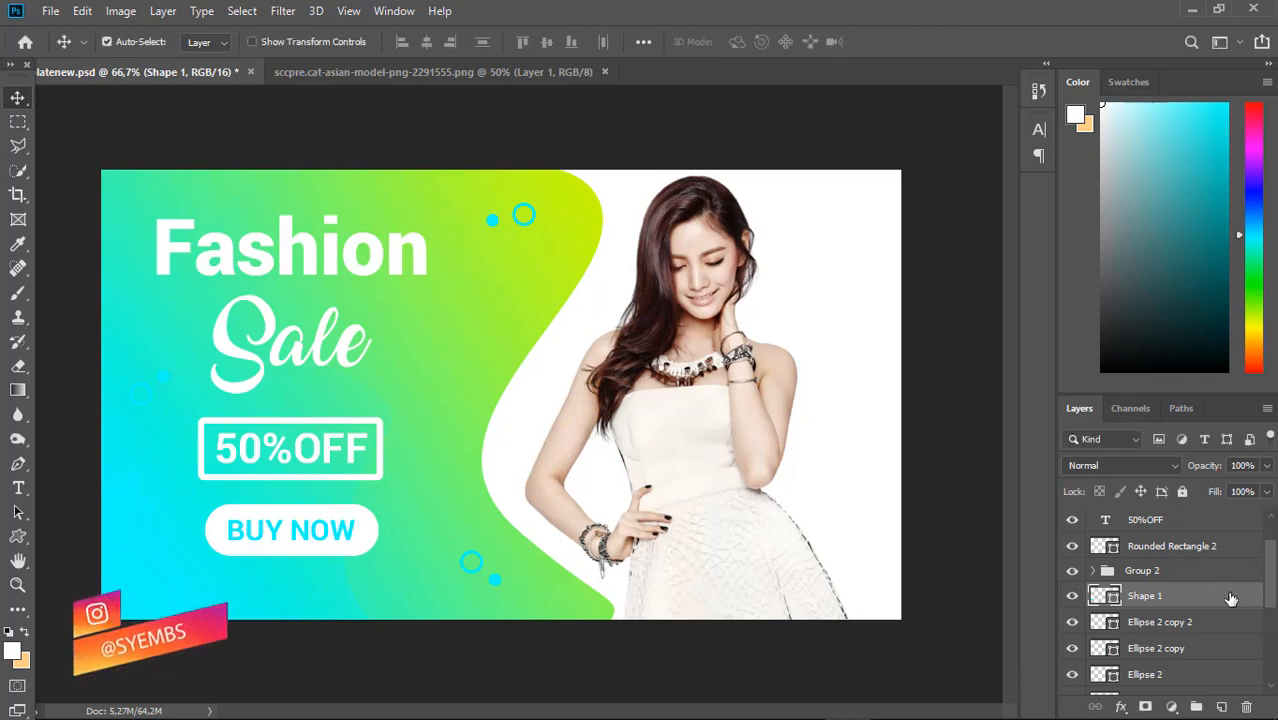
Step: Give the star's layer a drop shadow with 11% opacity, a 163° angle and a size of 27 px
{"action": "key", "text": "h"}
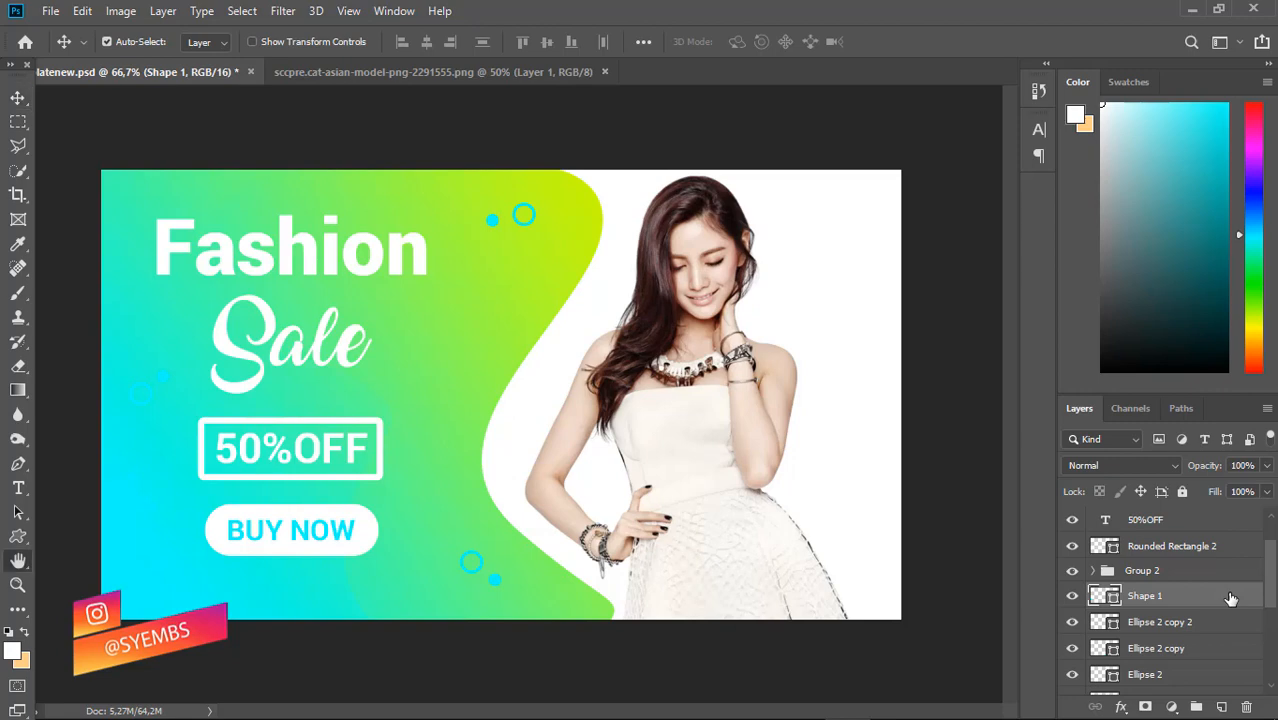
{"action": "double_click", "coordinate": [1230, 598]}
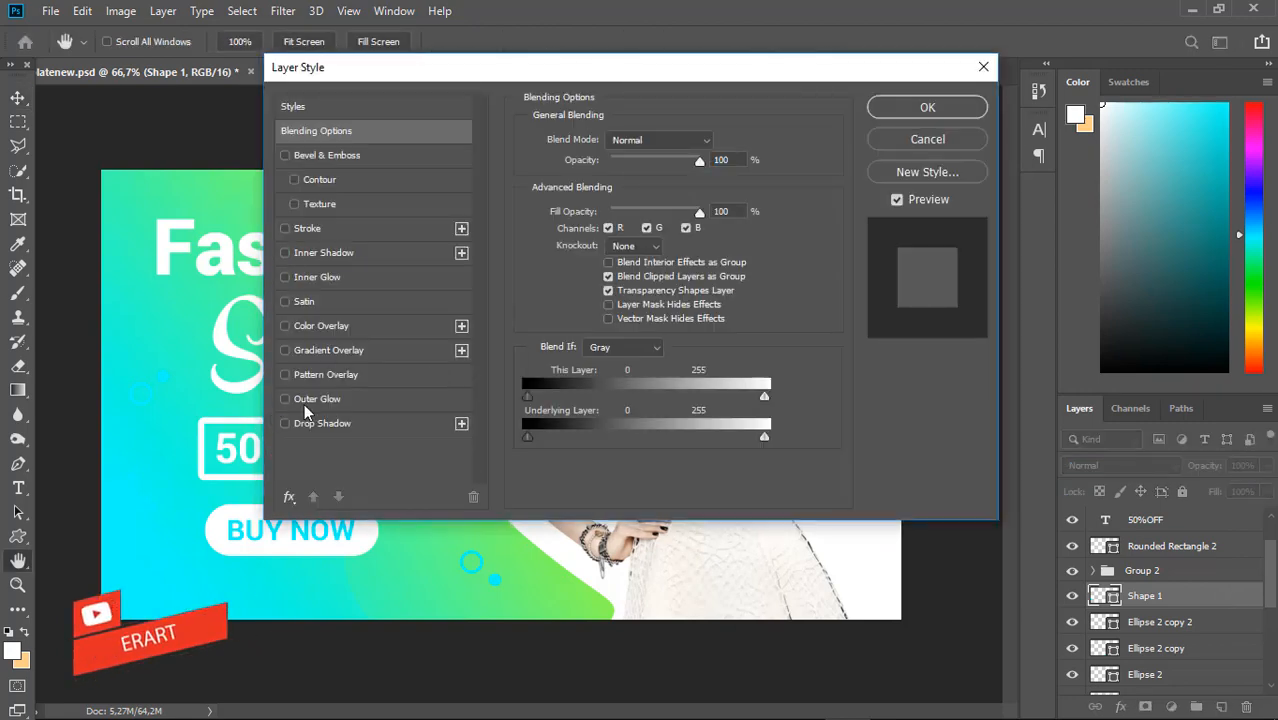
{"action": "left_click", "coordinate": [285, 423]}
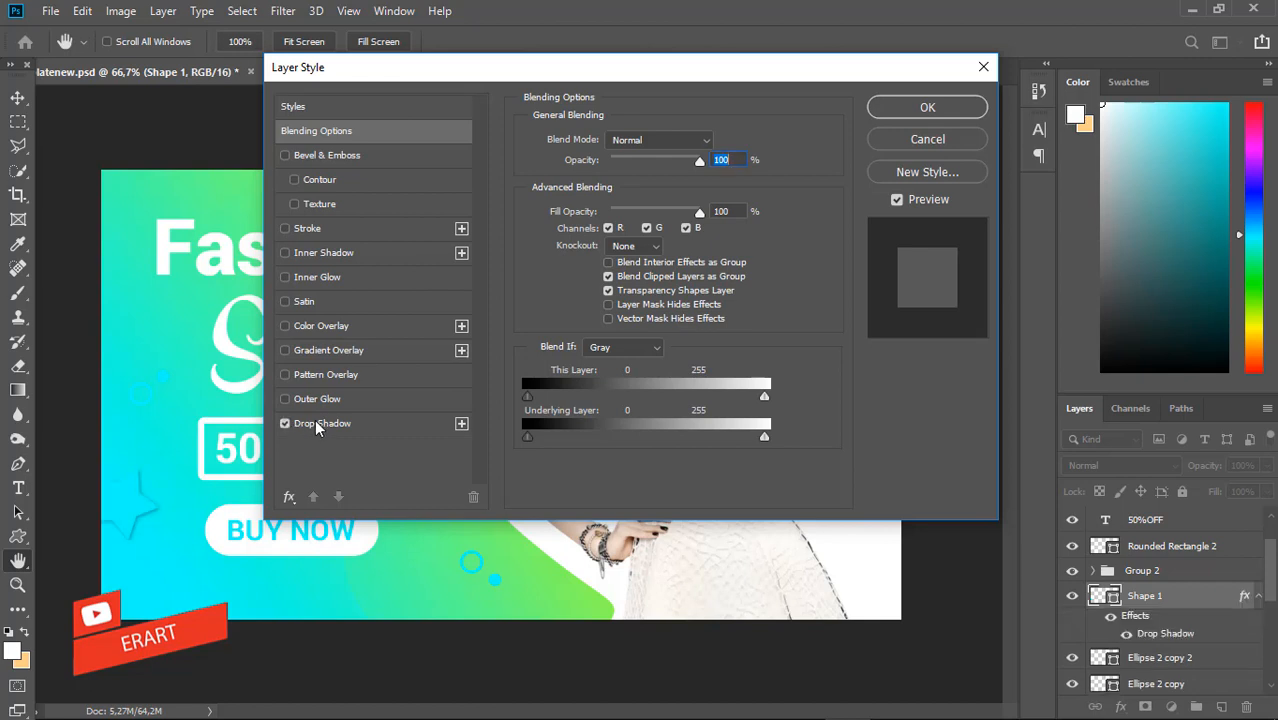
{"action": "left_click", "coordinate": [318, 423]}
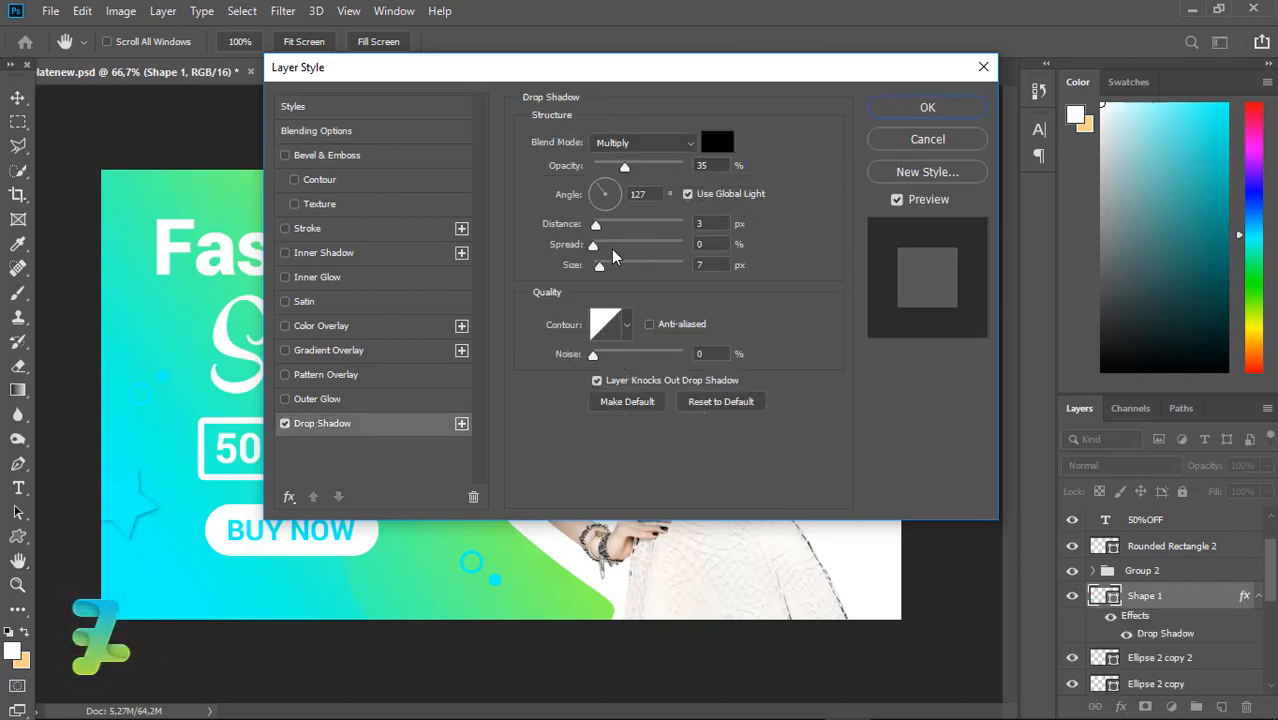
{"action": "left_click_drag", "start_coordinate": [599, 266], "coordinate": [608, 266]}
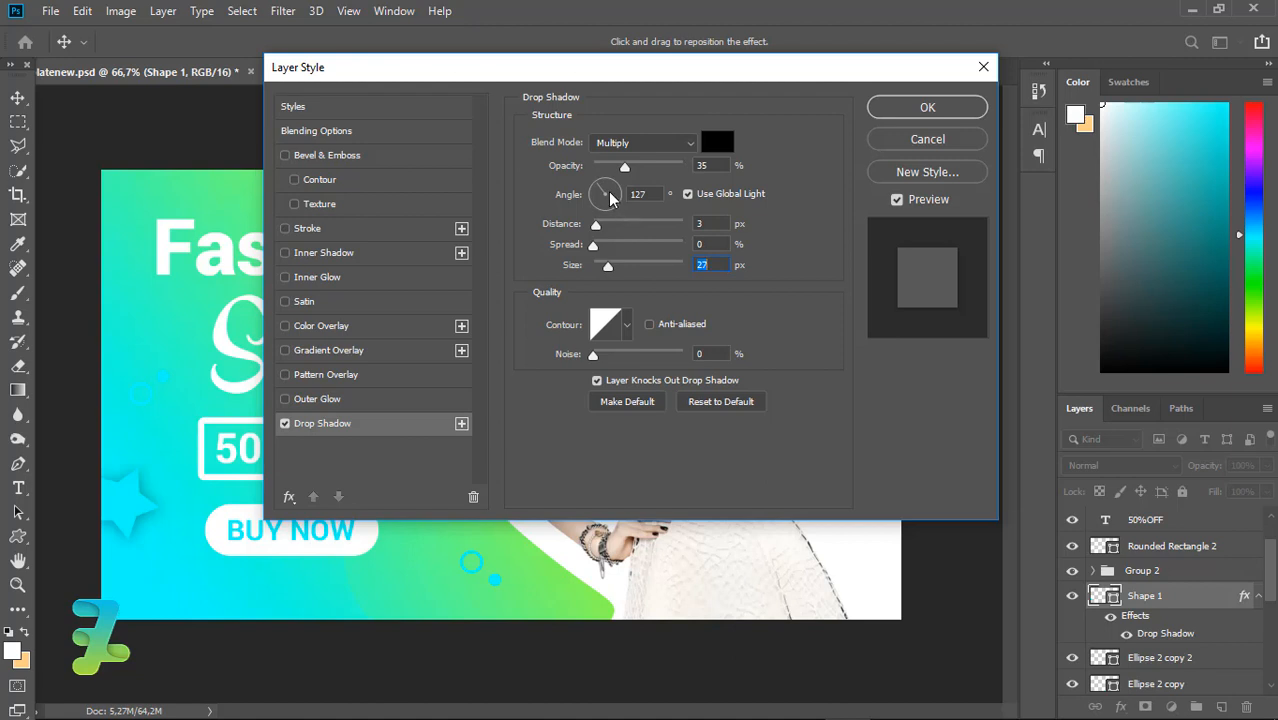
{"action": "left_click_drag", "start_coordinate": [595, 183], "coordinate": [686, 214]}
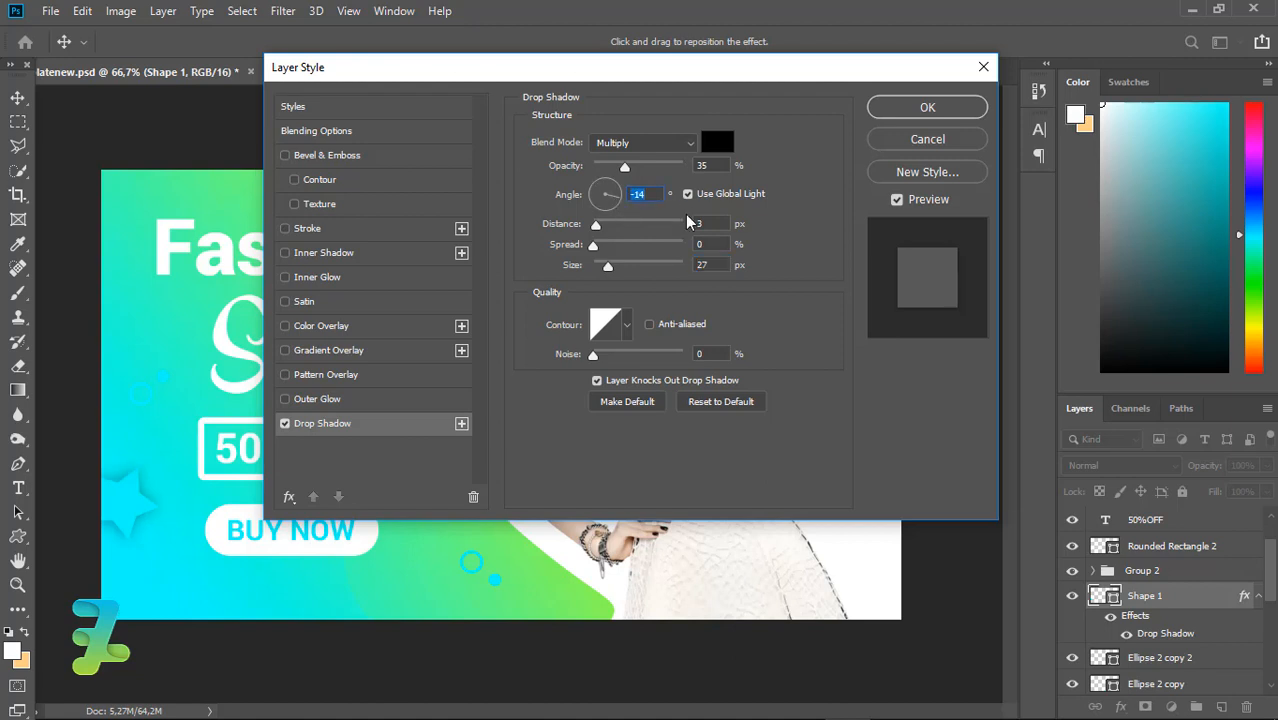
{"action": "left_click_drag", "start_coordinate": [612, 200], "coordinate": [603, 170]}
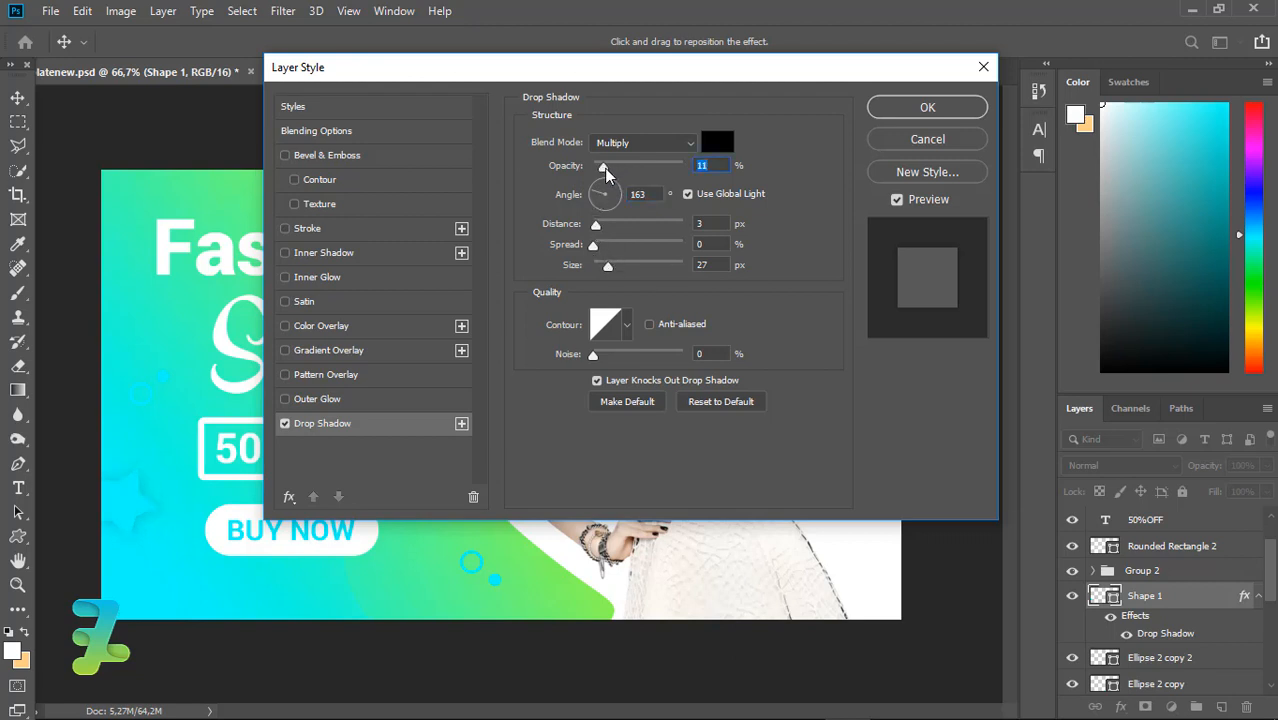
{"action": "left_click", "coordinate": [912, 108]}
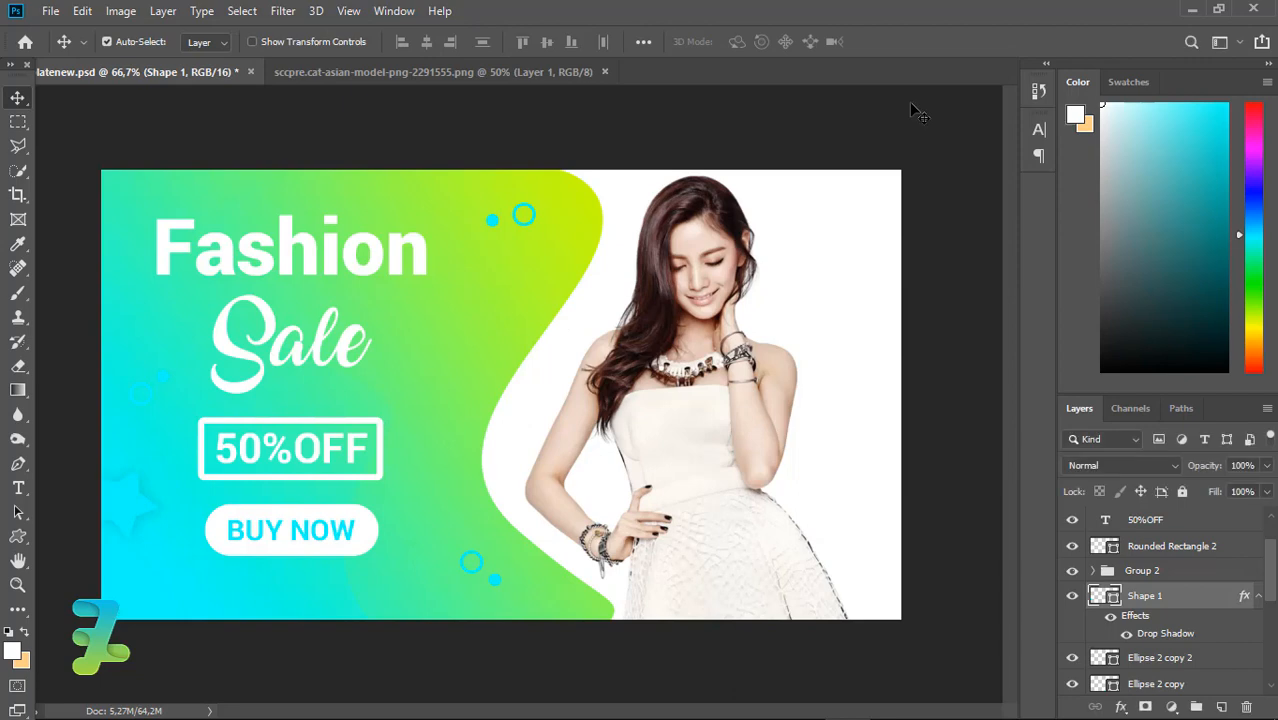
Step: Duplicate the star and place the copy partly beyond the banner's bottom edge, below the lower right dot
{"action": "key", "text": "ctrl+j"}
{"action": "left_click", "coordinate": [193, 446], "text": "ctrl"}
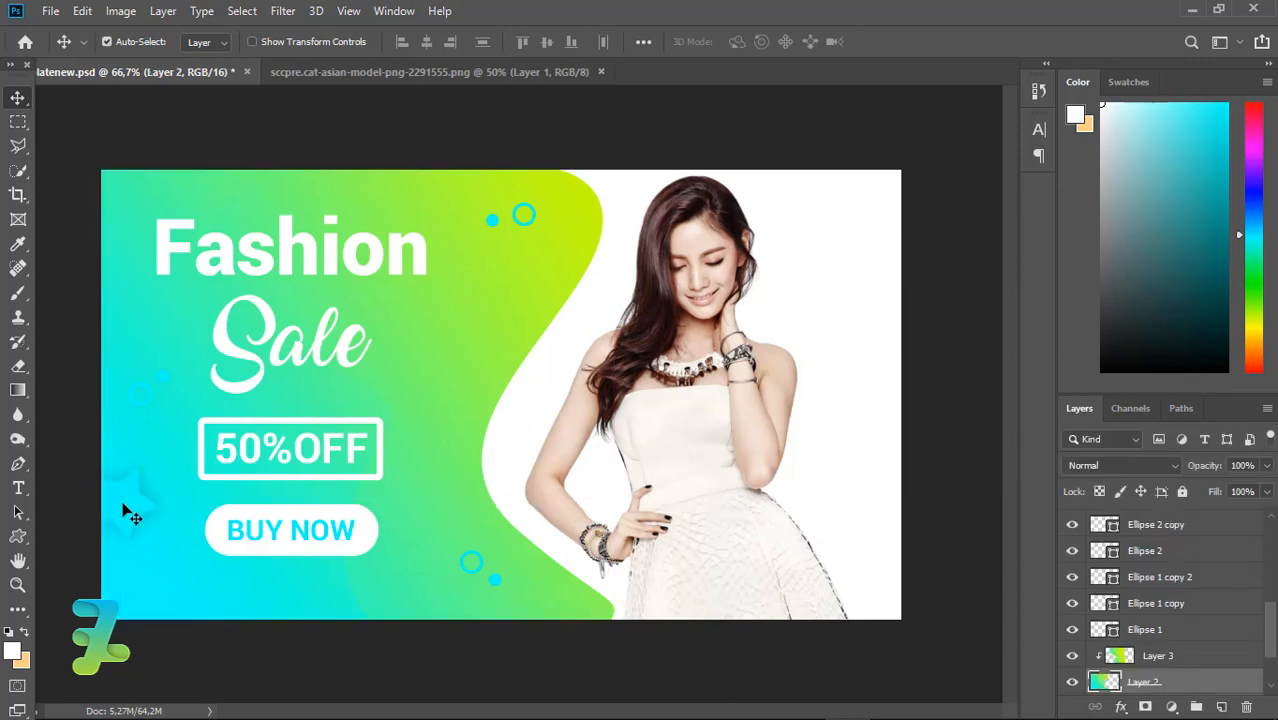
{"action": "left_click_drag", "start_coordinate": [131, 515], "coordinate": [537, 640]}
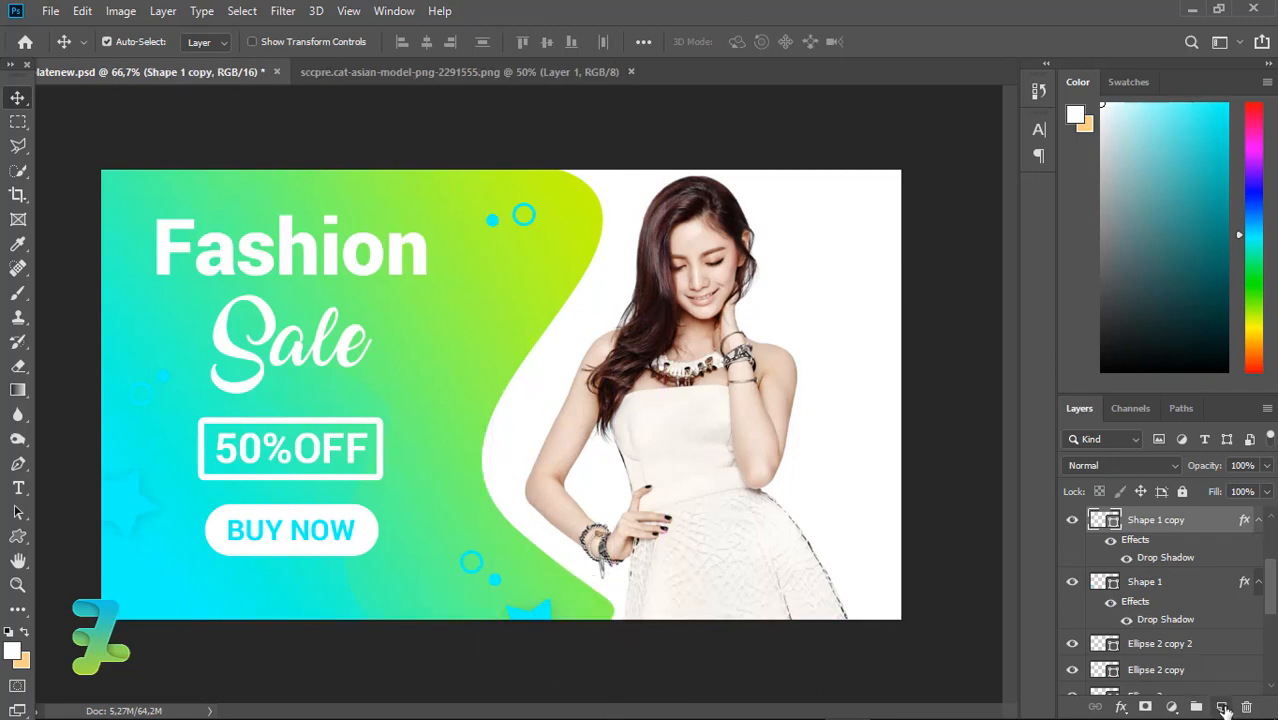
Step: Add a layer, draw a curved tapering pen path from the banner's top edge down past the upper ring, and convert it to a selection with 0 px feather
{"action": "left_click", "coordinate": [22, 466]}
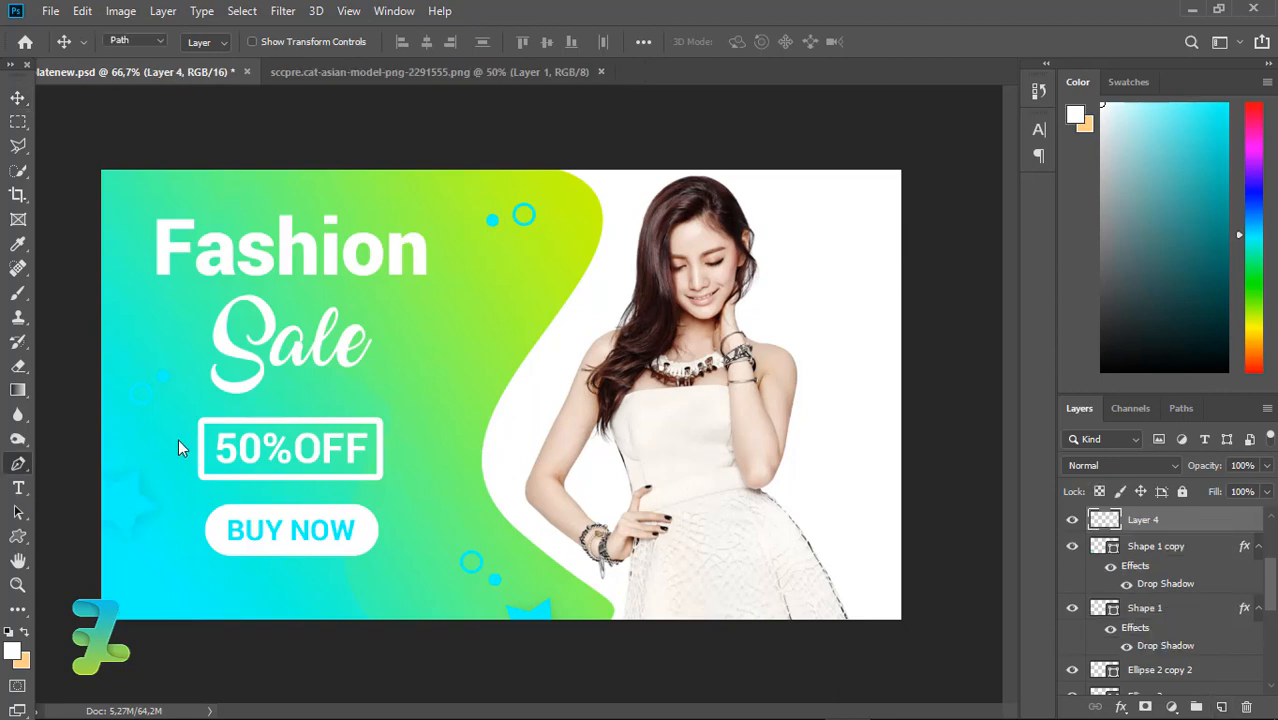
{"action": "left_click", "coordinate": [542, 160]}
{"action": "left_click_drag", "start_coordinate": [483, 304], "coordinate": [383, 392]}
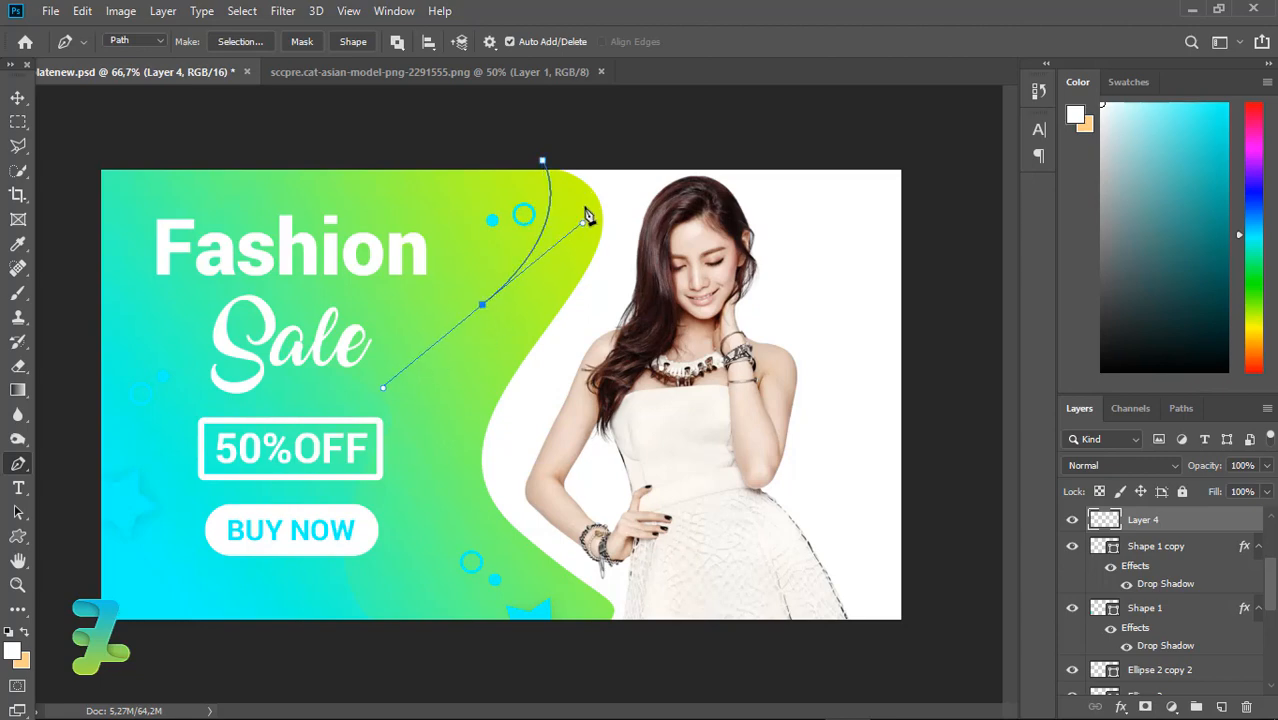
{"action": "left_click_drag", "start_coordinate": [587, 196], "coordinate": [596, 130]}
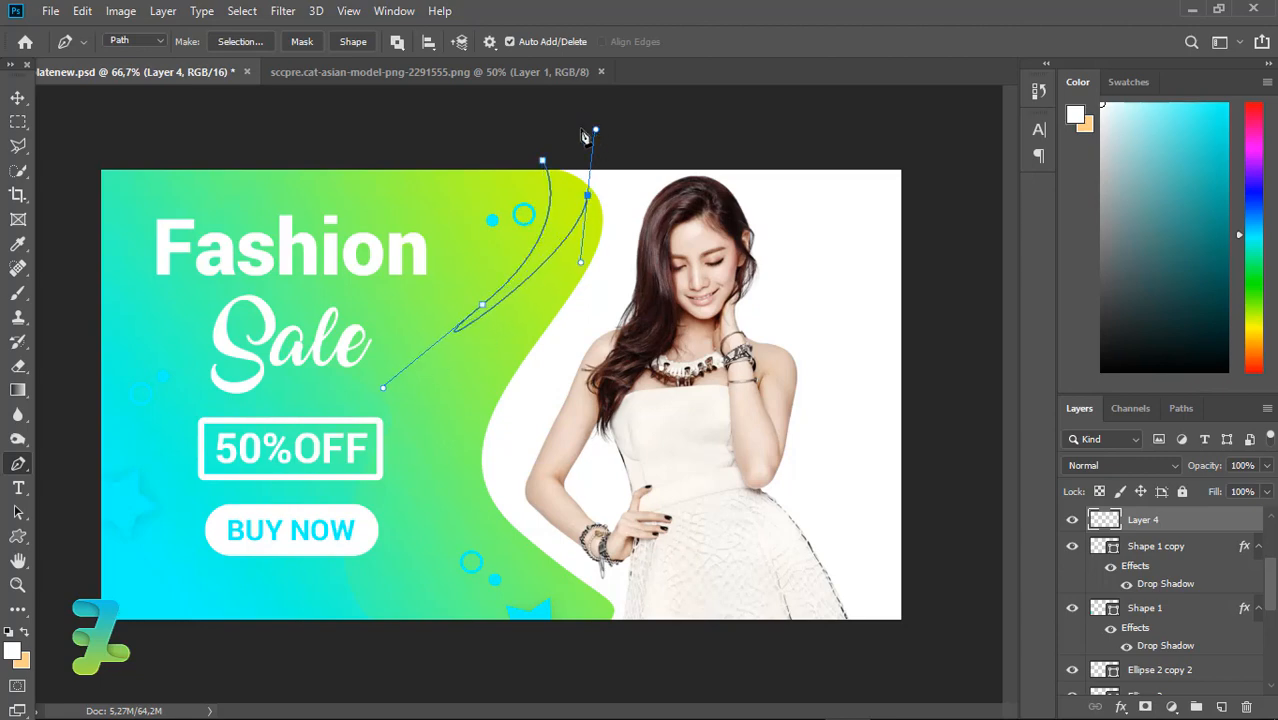
{"action": "left_click", "coordinate": [544, 159]}
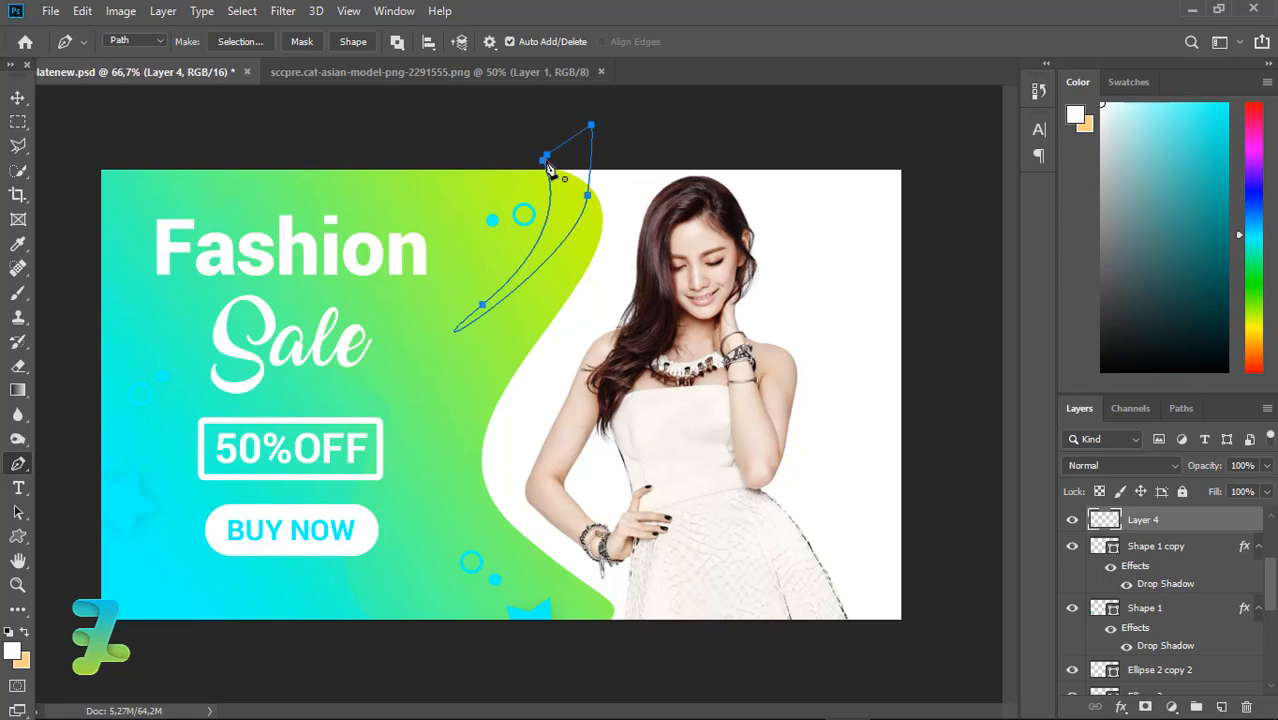
{"action": "right_click", "coordinate": [548, 168]}
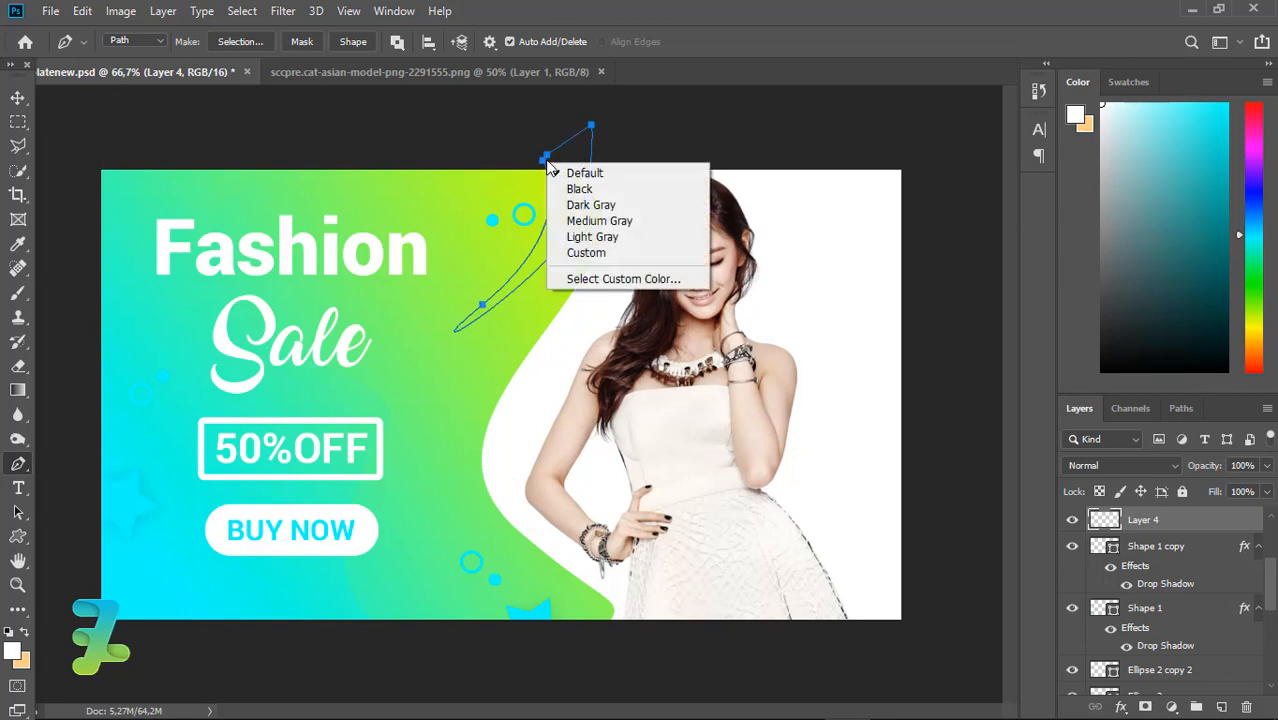
{"action": "right_click", "coordinate": [533, 268]}
{"action": "left_click", "coordinate": [576, 346]}
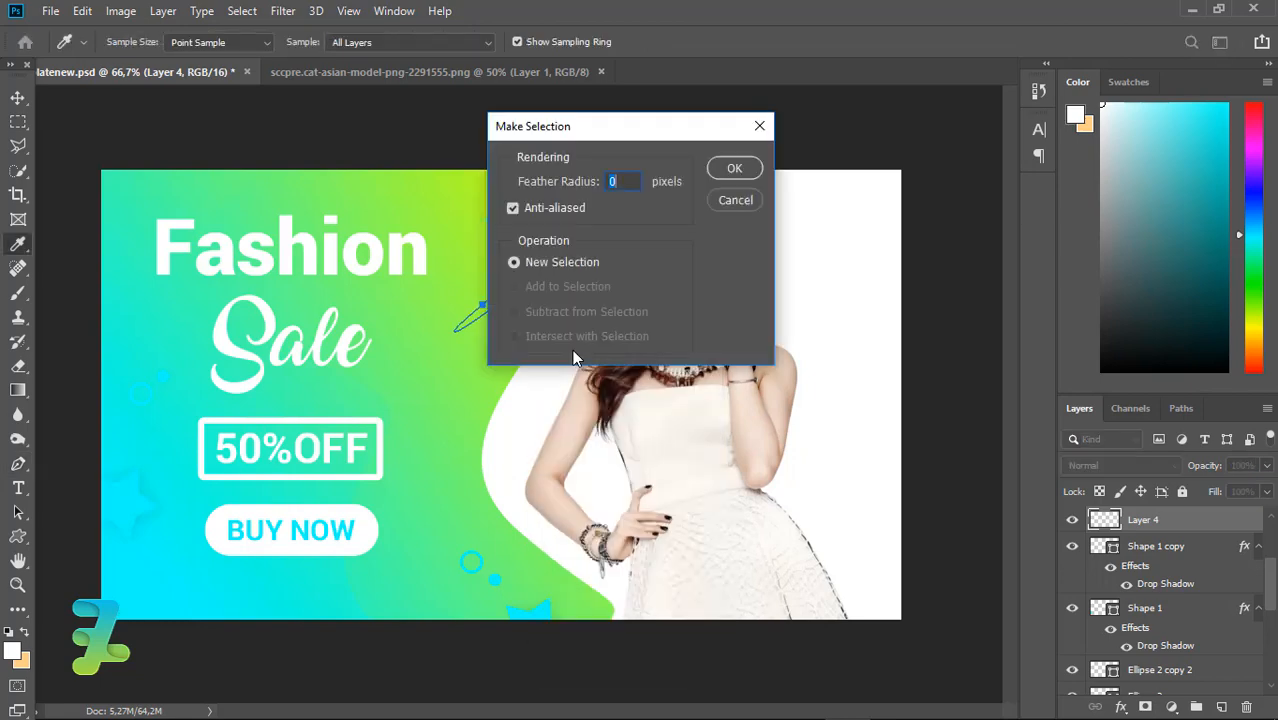
{"action": "key", "text": "Return"}
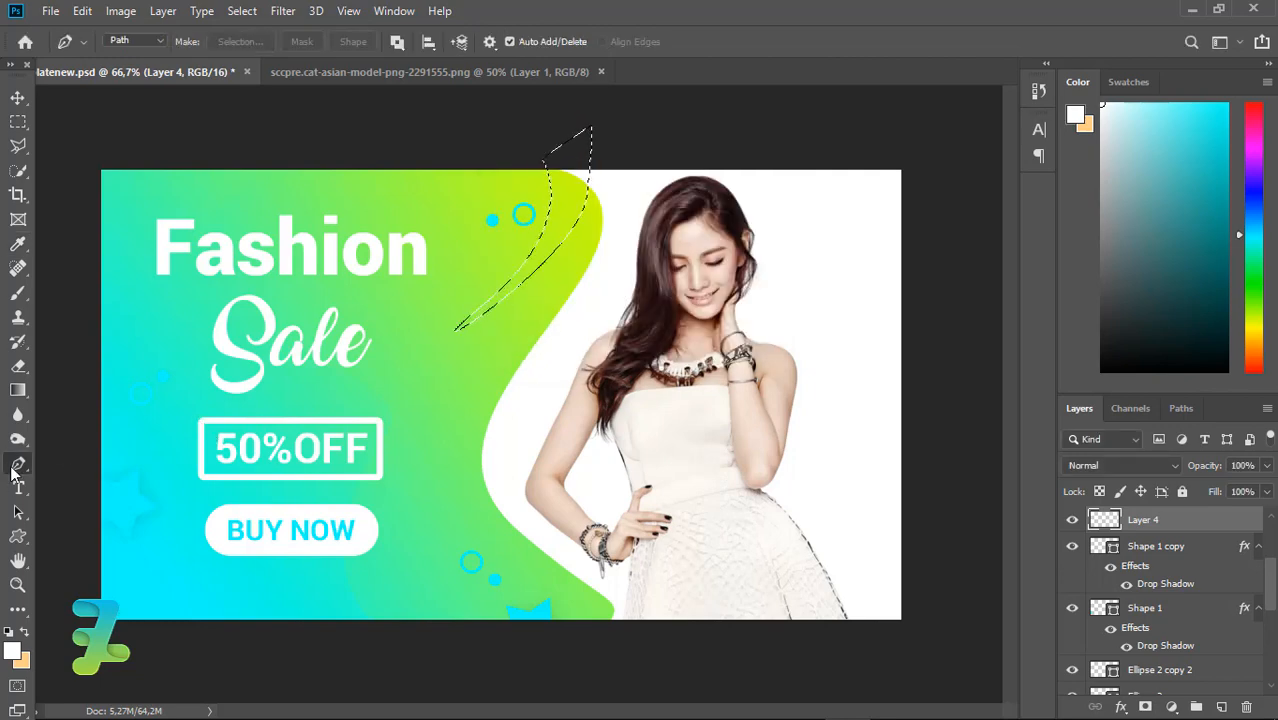
Step: Fill the selected curve with the lime-to-cyan linear gradient, yellow at its lower tip and cyan at the top, and deselect
{"action": "left_click", "coordinate": [18, 390]}
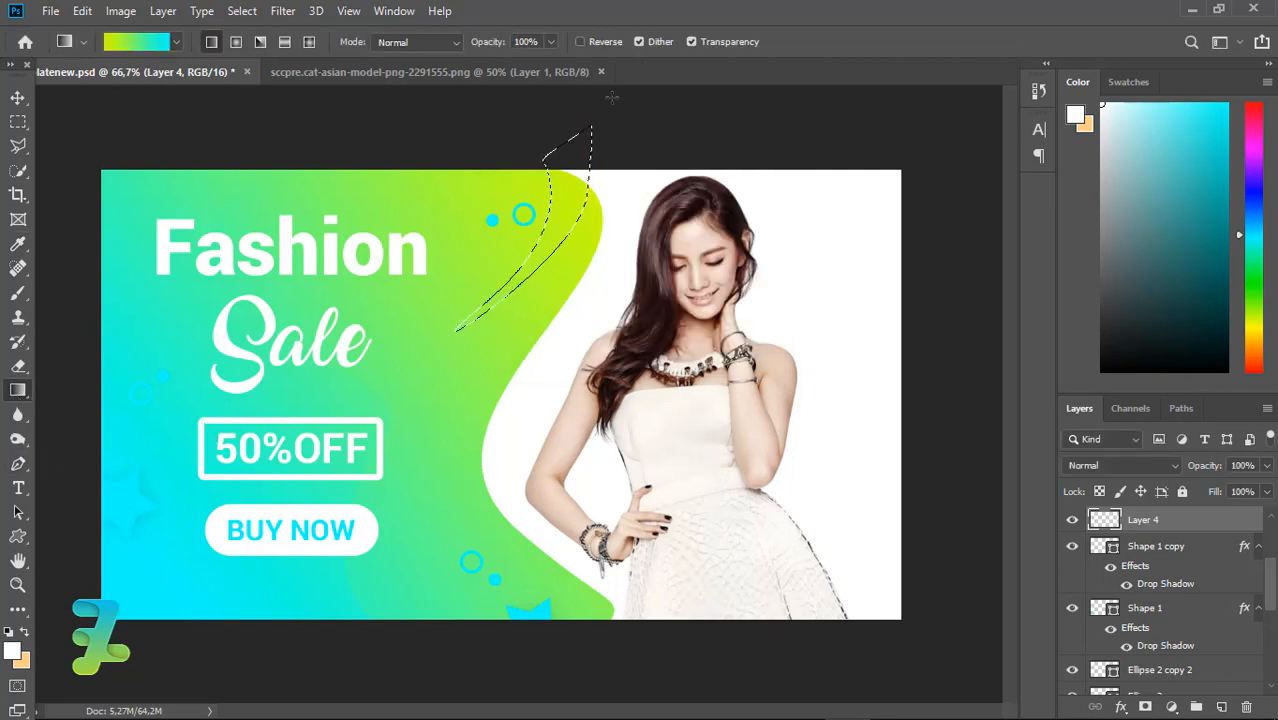
{"action": "left_click_drag", "start_coordinate": [500, 311], "coordinate": [568, 220]}
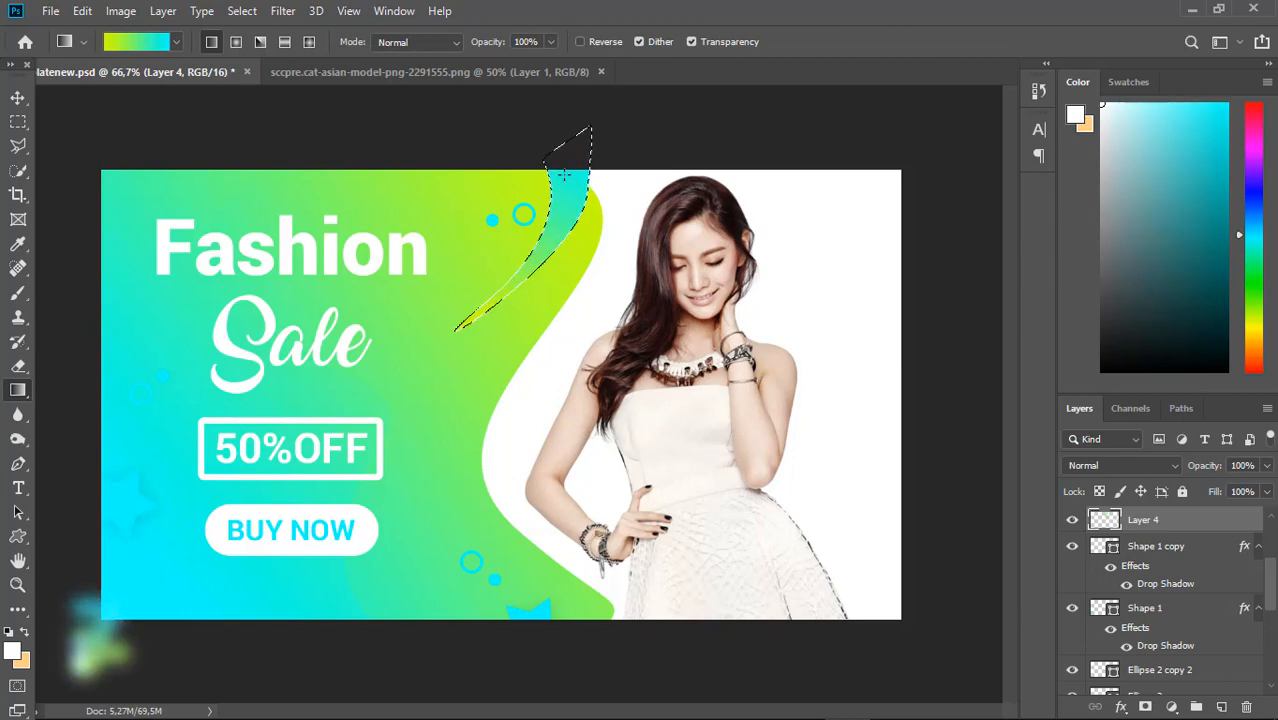
{"action": "key", "text": "ctrl+d"}
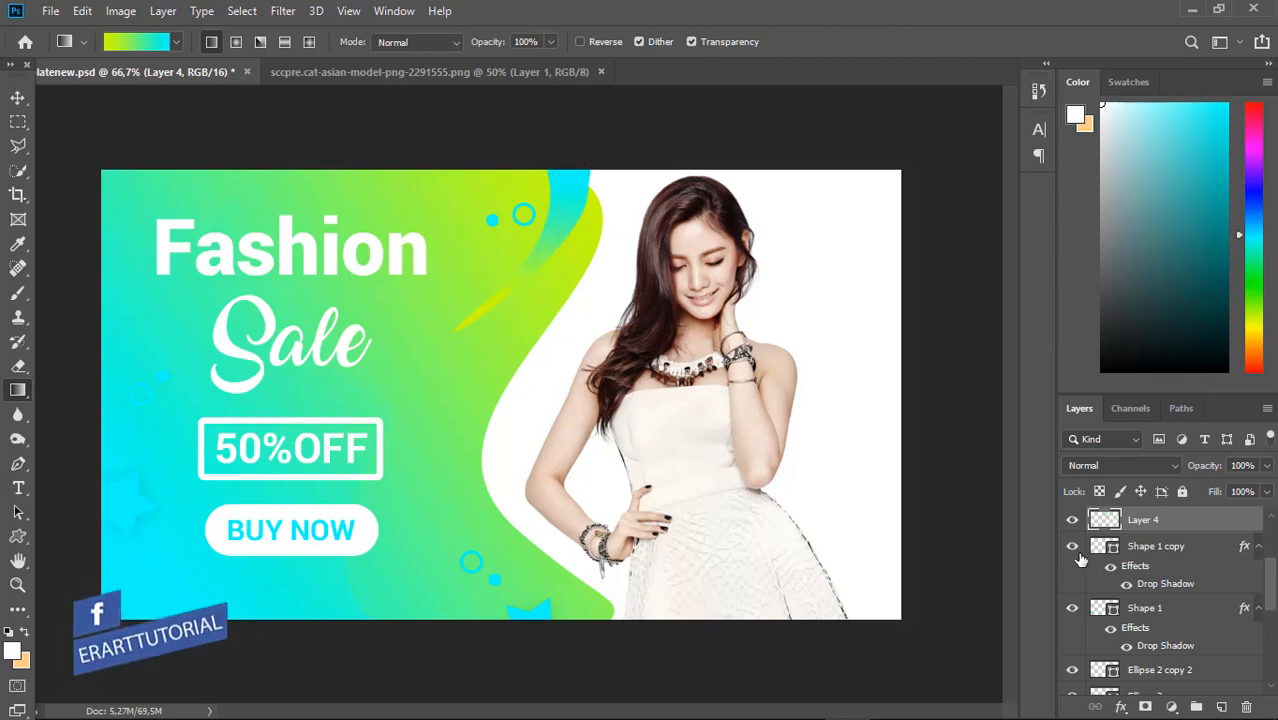
Step: Move Layer 4 between Ellipse 1 and Layer 3 and clip it to the gradient wave shape
{"action": "scroll", "coordinate": [1080, 560], "scroll_direction": "up", "scroll_amount": 2}
{"action": "scroll", "coordinate": [1080, 560], "scroll_direction": "down", "scroll_amount": 5}
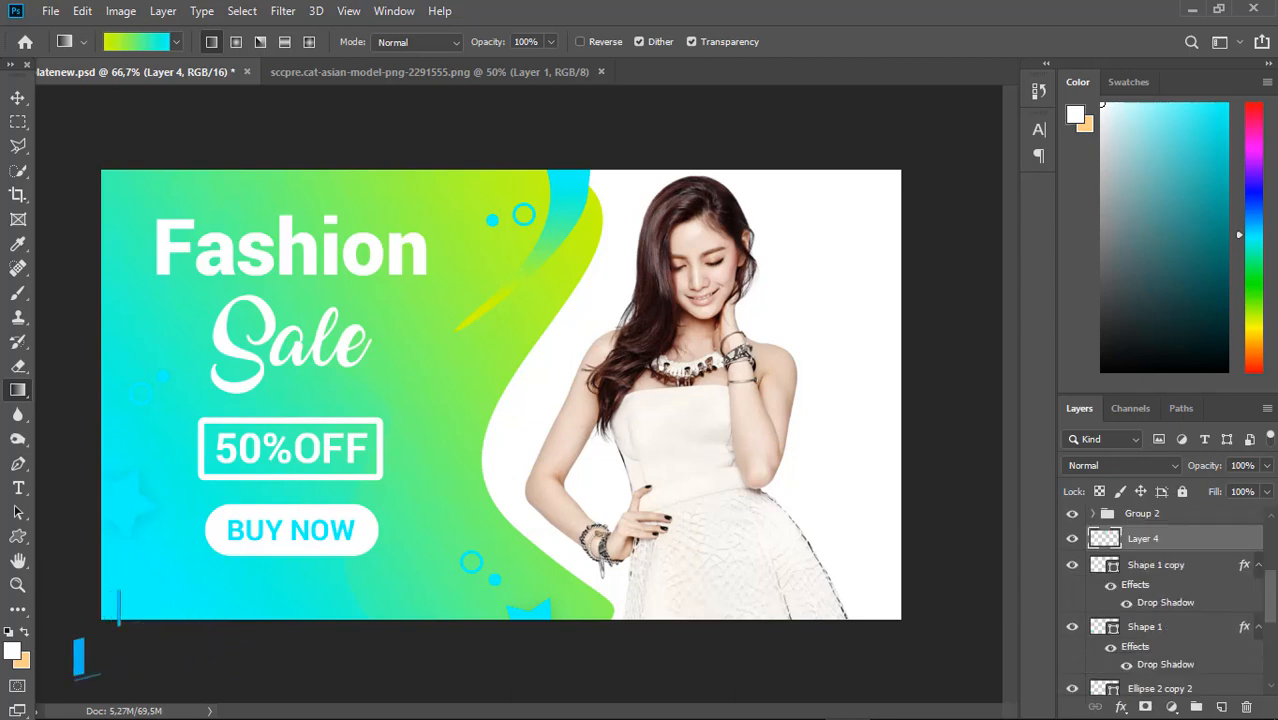
{"action": "scroll", "coordinate": [1150, 590], "scroll_direction": "up", "scroll_amount": 4}
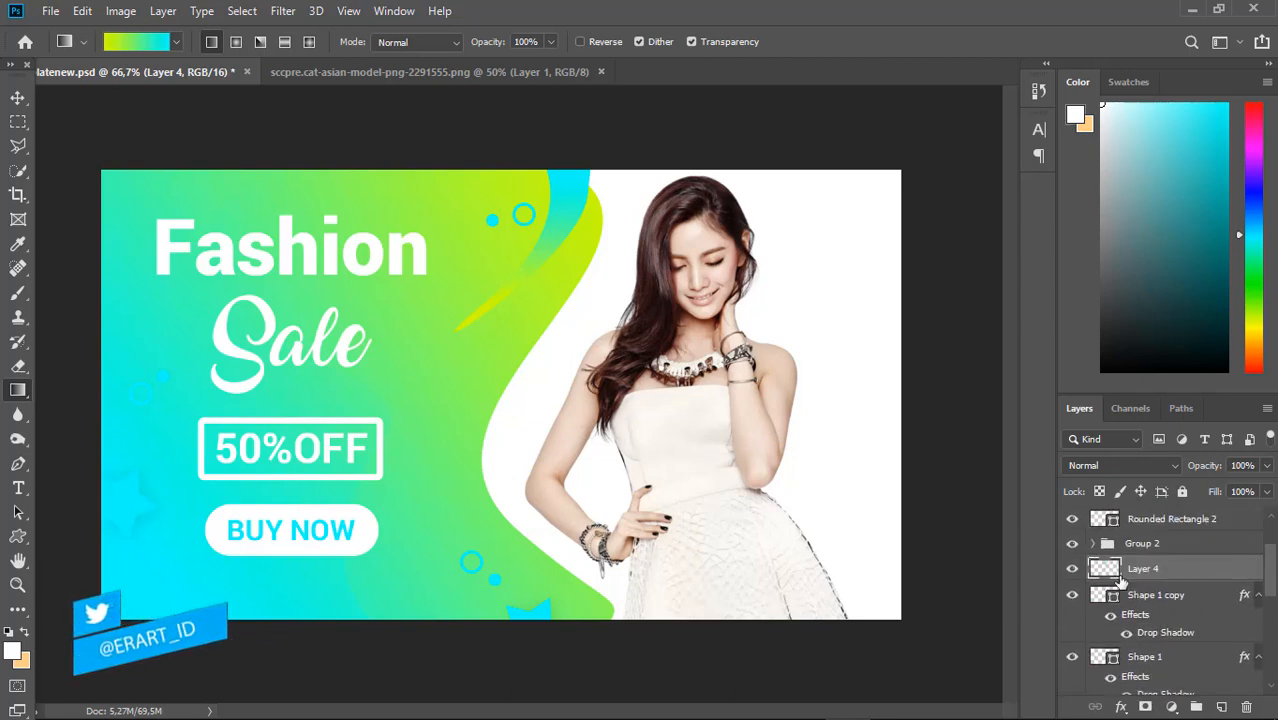
{"action": "left_click_drag", "start_coordinate": [1120, 578], "coordinate": [1195, 589]}
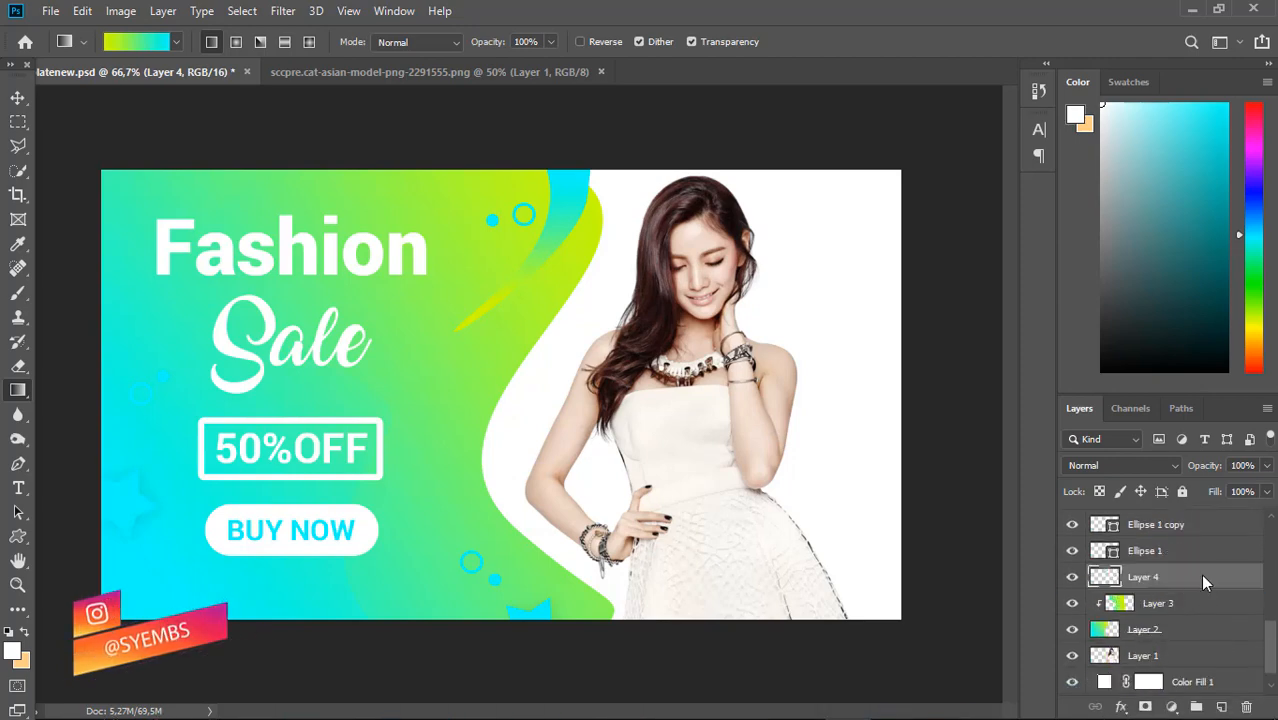
{"action": "right_click", "coordinate": [1200, 574]}
{"action": "left_click", "coordinate": [1020, 360]}
Step: Add a mask to Layer 4 and fade the curve's upper part with a soft 500 px black brush
{"action": "left_click", "coordinate": [1145, 707]}
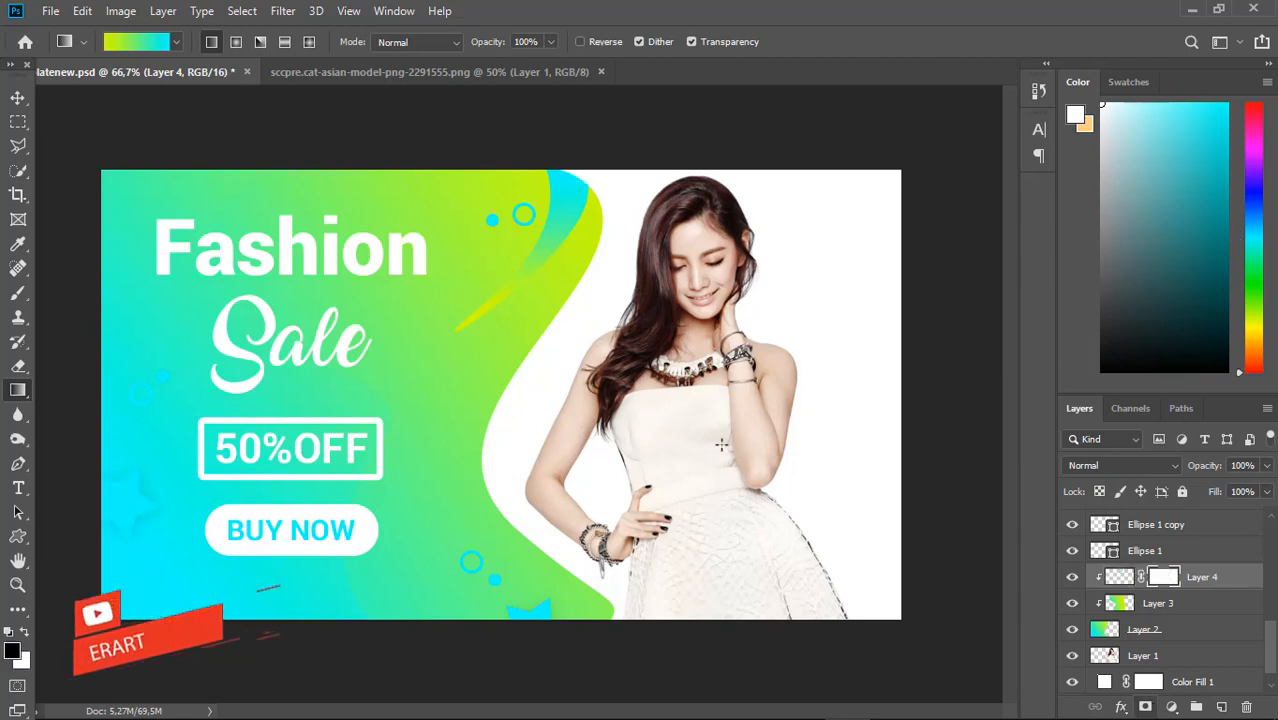
{"action": "key", "text": "d"}
{"action": "left_click", "coordinate": [18, 293]}
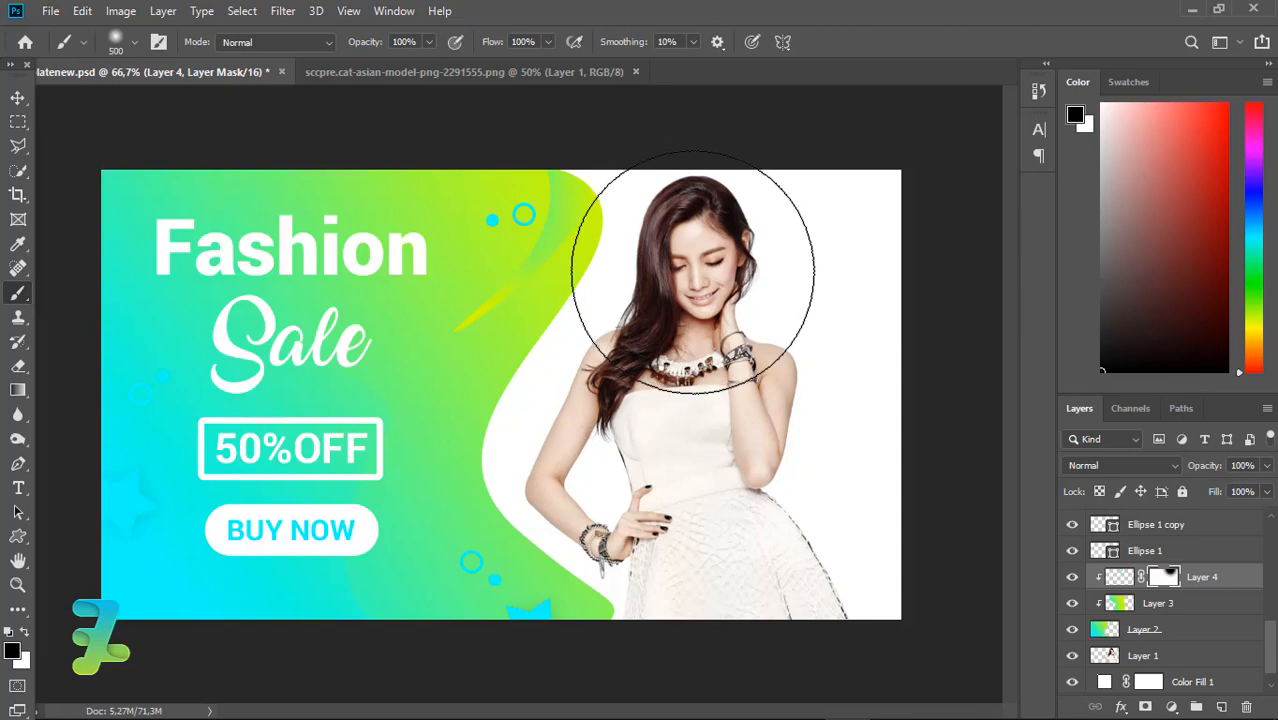
{"action": "left_click", "coordinate": [18, 97]}
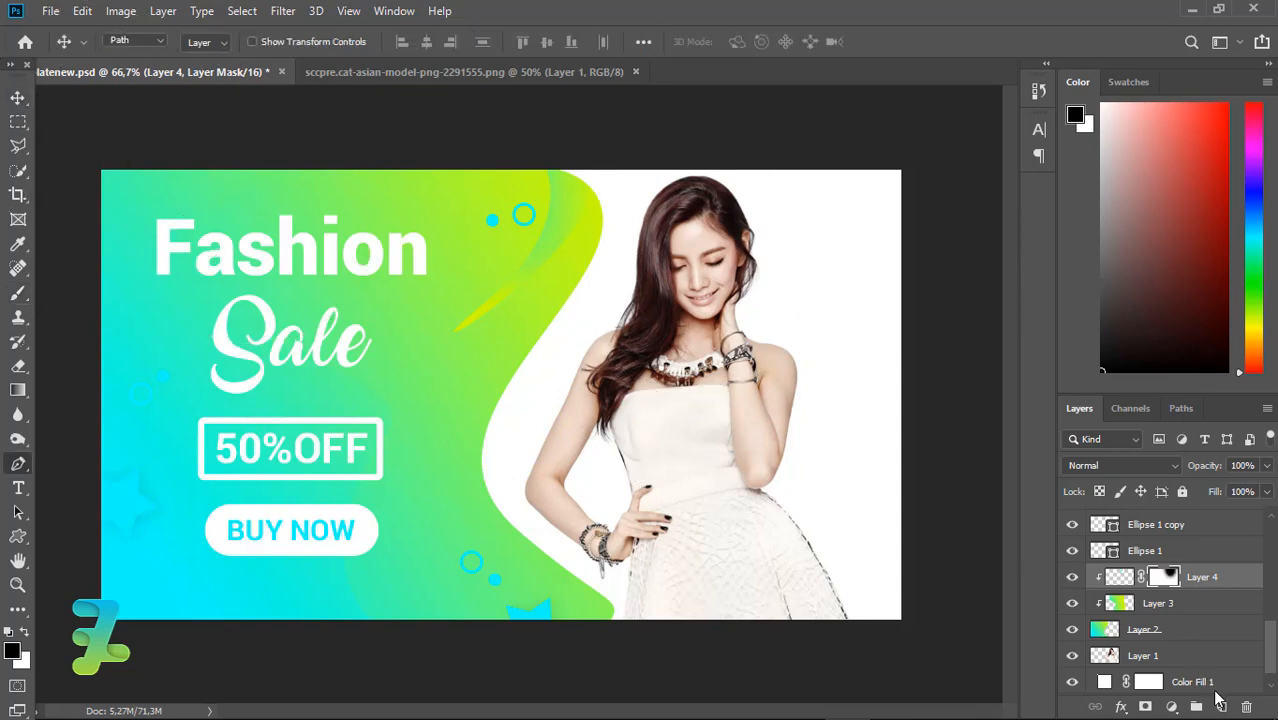
Step: Add a new layer above Layer 4 and clip it to the gradient wave shape
{"action": "key", "text": "p"}
{"action": "key", "text": "ctrl+shift+alt+n"}
{"action": "right_click", "coordinate": [1204, 572]}
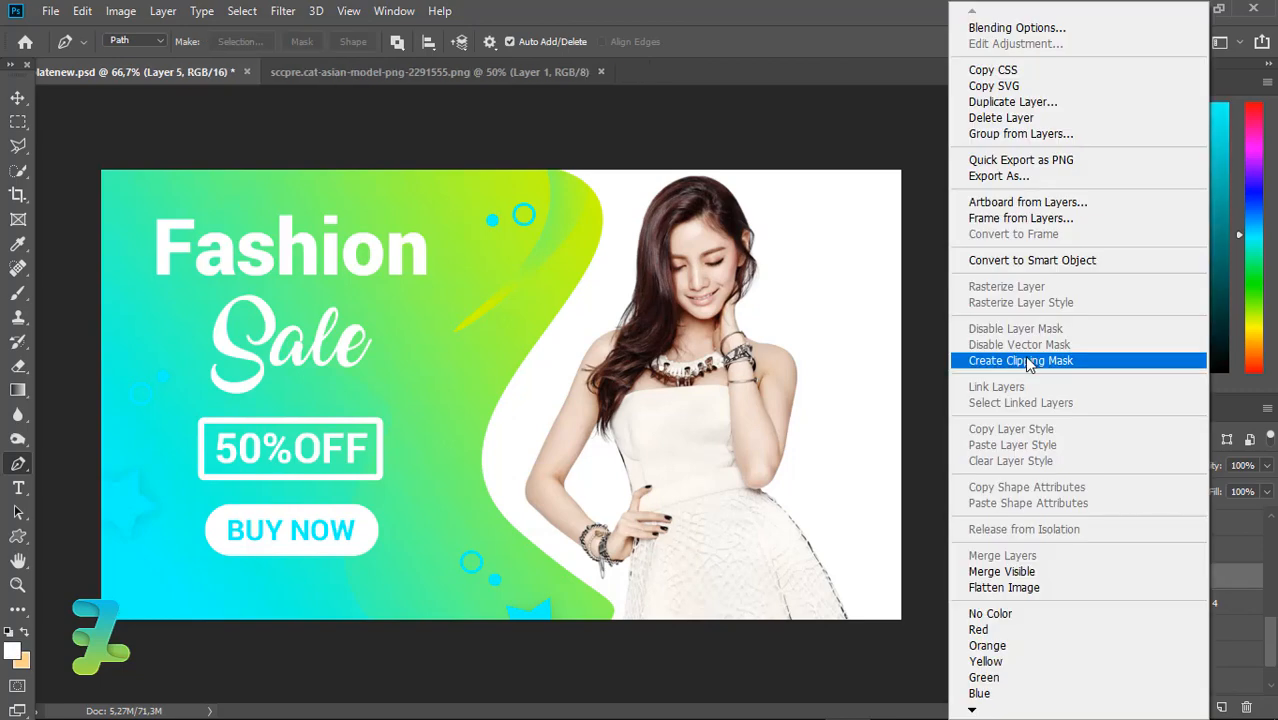
{"action": "left_click", "coordinate": [703, 288]}
{"action": "key", "text": "ctrl+alt+g"}
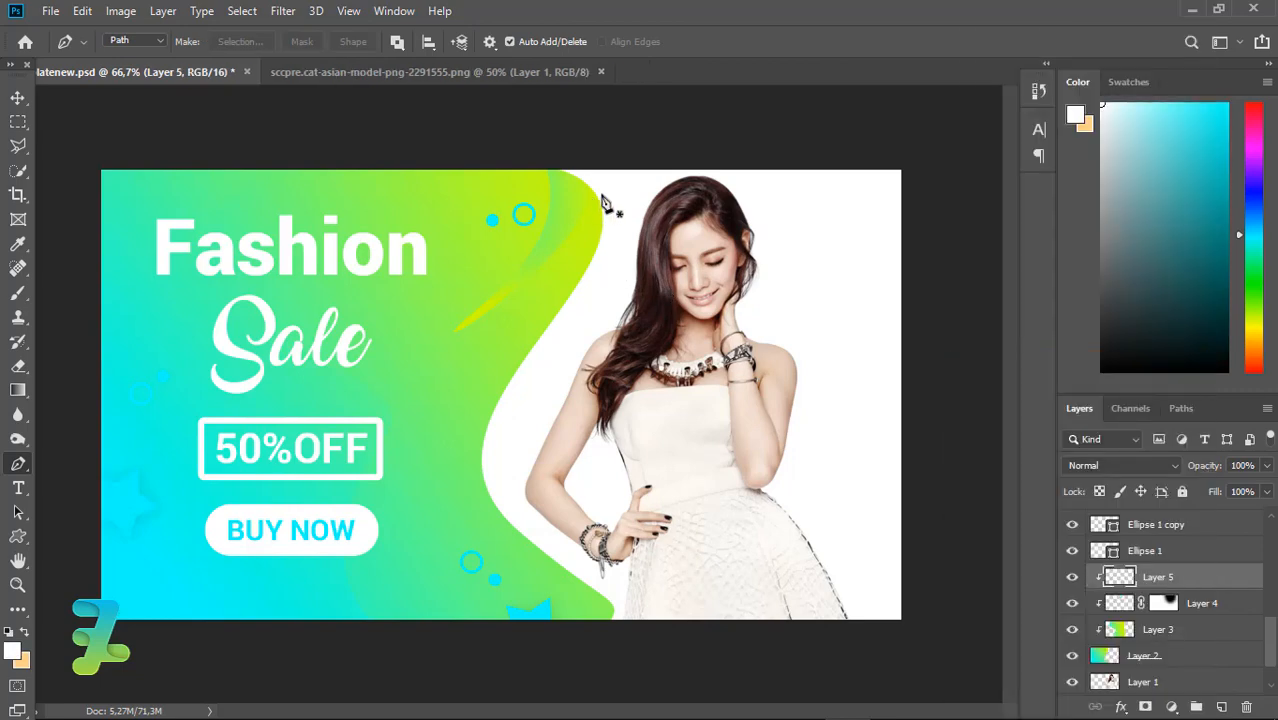
{"action": "left_click", "coordinate": [596, 193]}
{"action": "left_click_drag", "start_coordinate": [441, 347], "coordinate": [371, 363]}
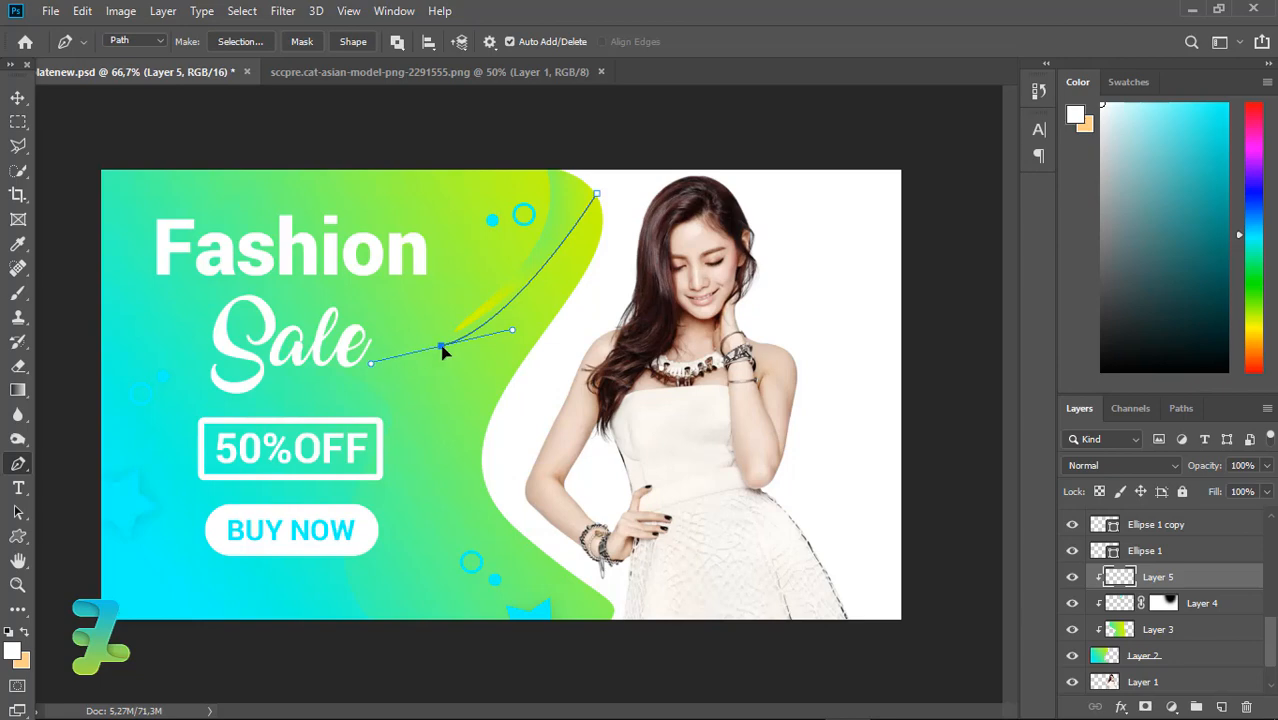
{"action": "key", "text": "ctrl+z"}
{"action": "key", "text": "ctrl+z"}
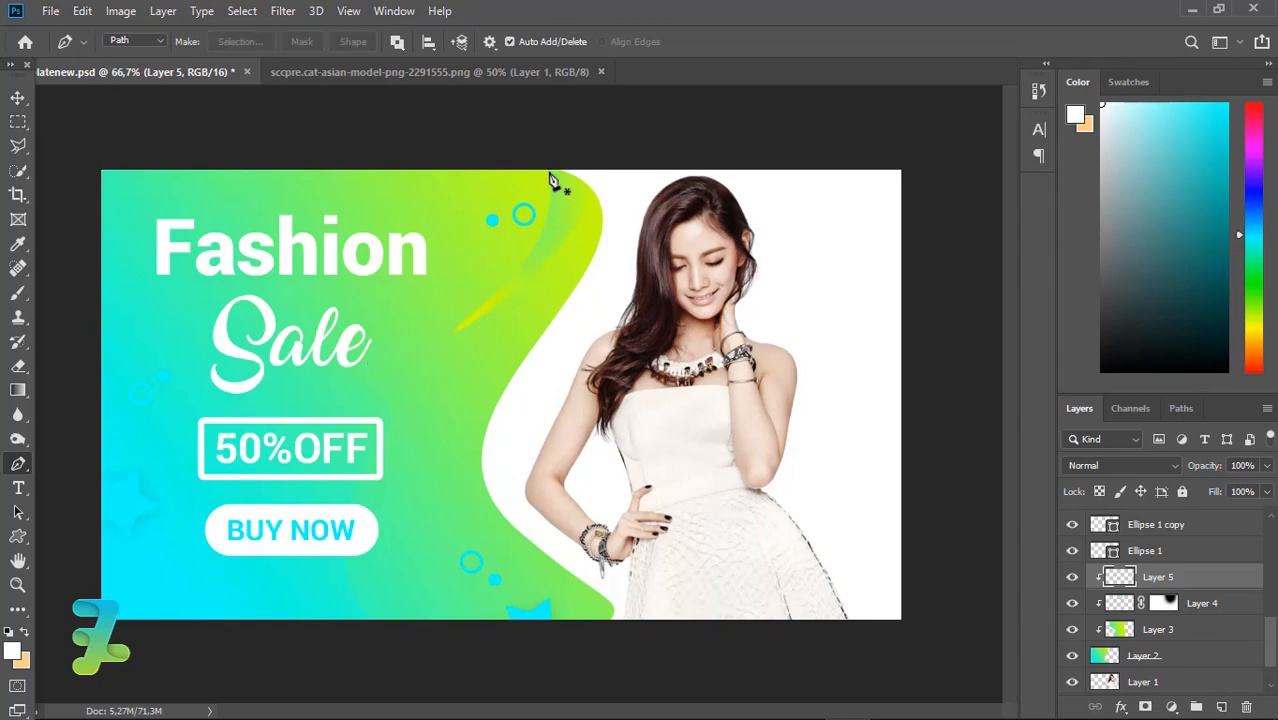
Step: Draw a second curved pen path around the wave's upper edge beside the model's hair, and convert it to a selection
{"action": "left_click", "coordinate": [549, 174]}
{"action": "left_click_drag", "start_coordinate": [514, 337], "coordinate": [457, 377]}
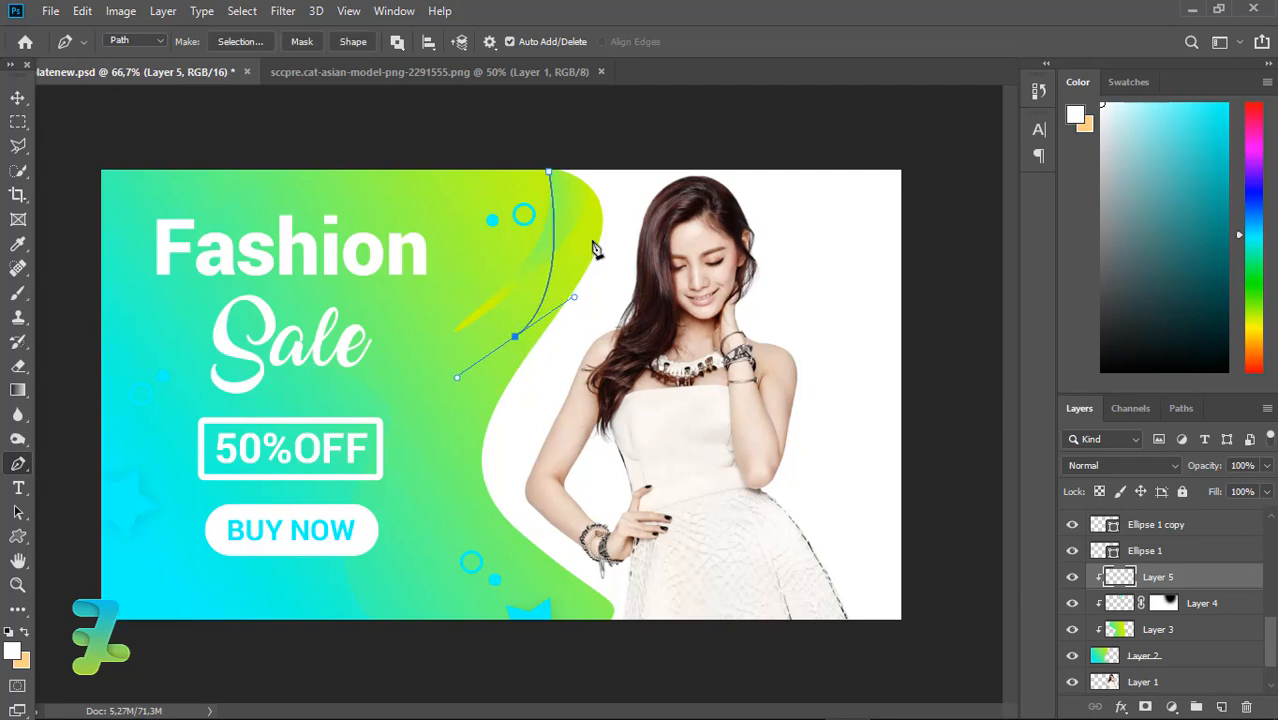
{"action": "left_click_drag", "start_coordinate": [604, 212], "coordinate": [606, 156]}
{"action": "key", "text": "ctrl+z"}
{"action": "left_click_drag", "start_coordinate": [593, 242], "coordinate": [622, 150]}
{"action": "key", "text": "ctrl+z"}
{"action": "key", "text": "ctrl+z"}
{"action": "left_click_drag", "start_coordinate": [513, 328], "coordinate": [456, 370]}
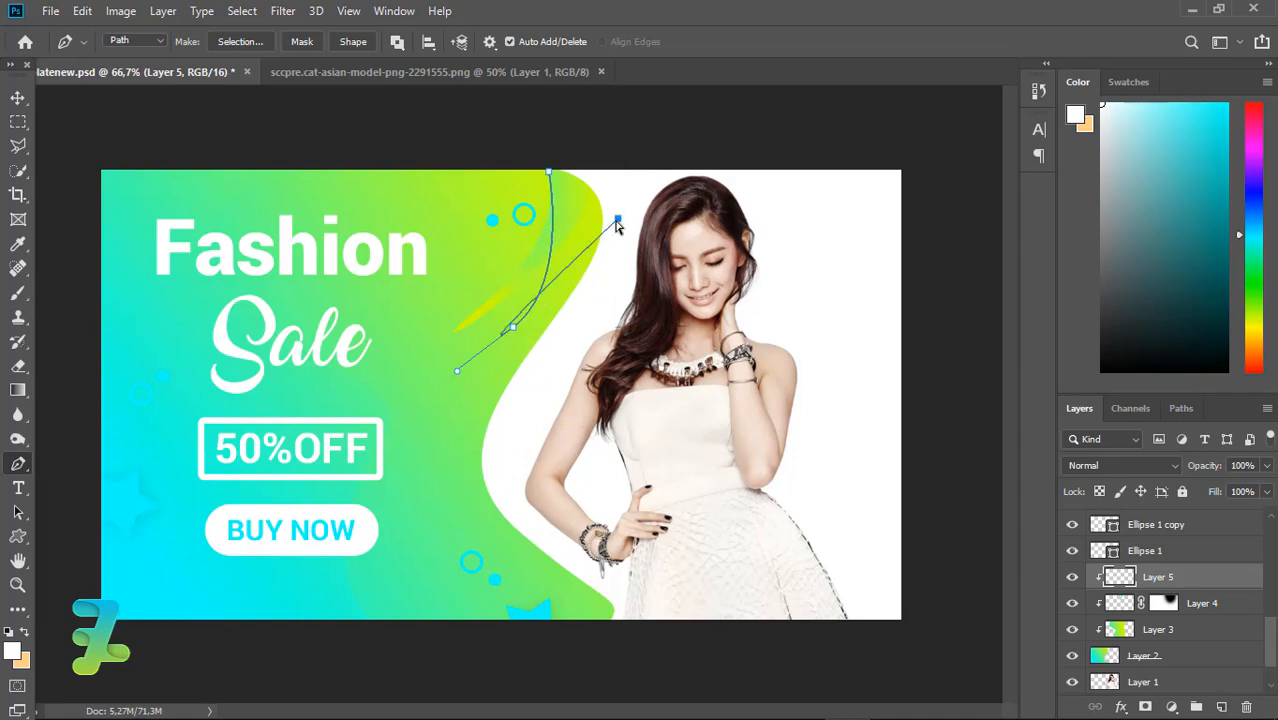
{"action": "left_click_drag", "start_coordinate": [570, 285], "coordinate": [597, 167]}
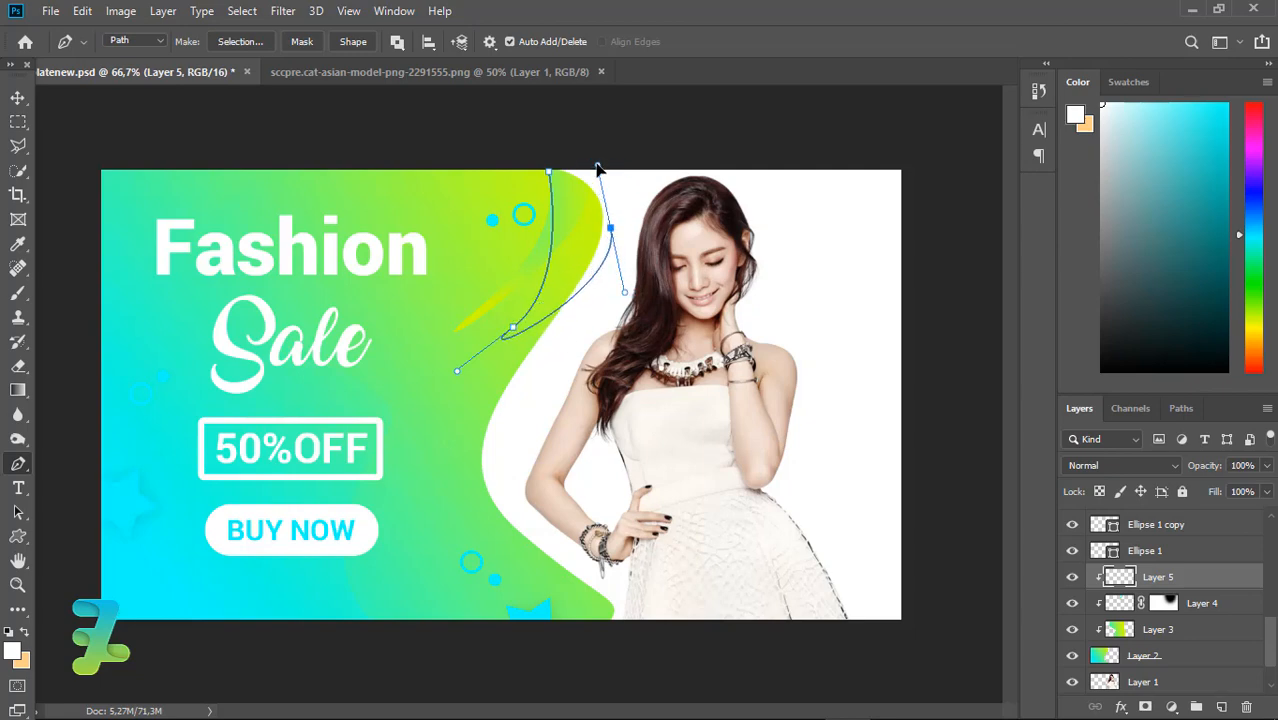
{"action": "left_click", "coordinate": [597, 165]}
{"action": "right_click", "coordinate": [566, 196]}
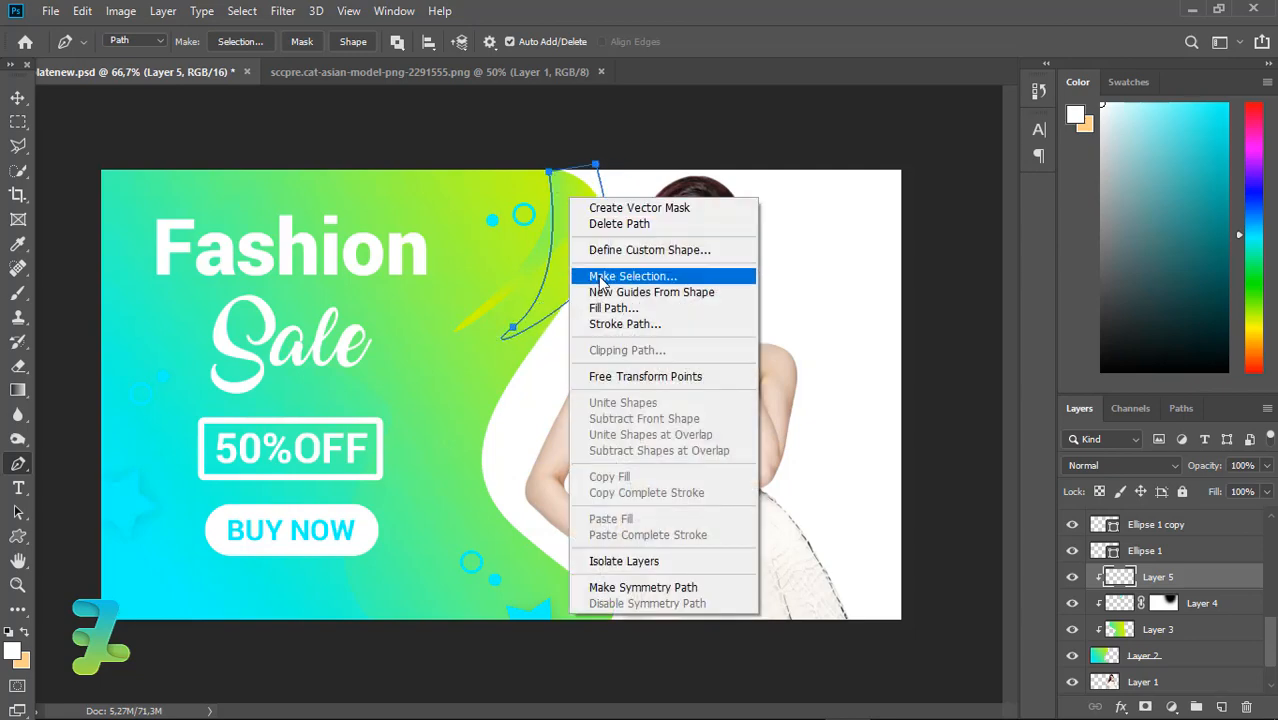
{"action": "left_click", "coordinate": [598, 274]}
{"action": "key", "text": "Return"}
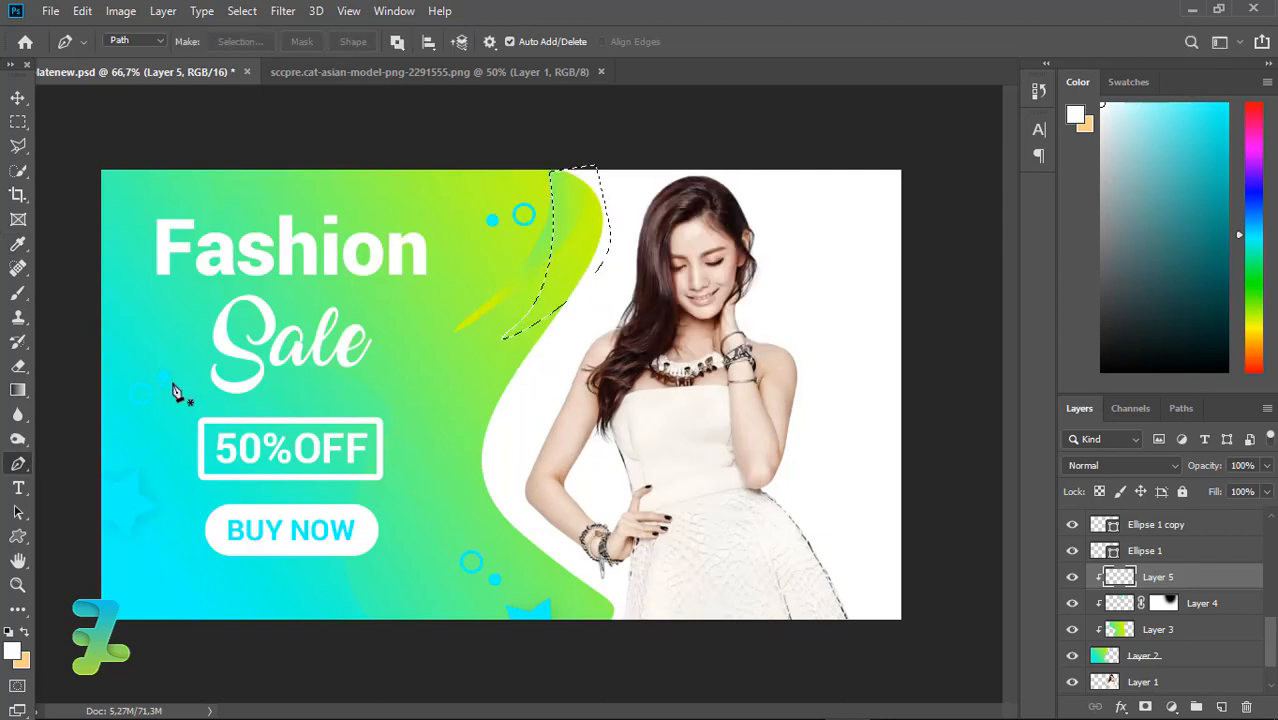
Step: Fill the selection on Layer 5 with the lime-to-cyan linear gradient, cyan at the top and lime at the lower tip, and deselect
{"action": "left_click", "coordinate": [18, 390]}
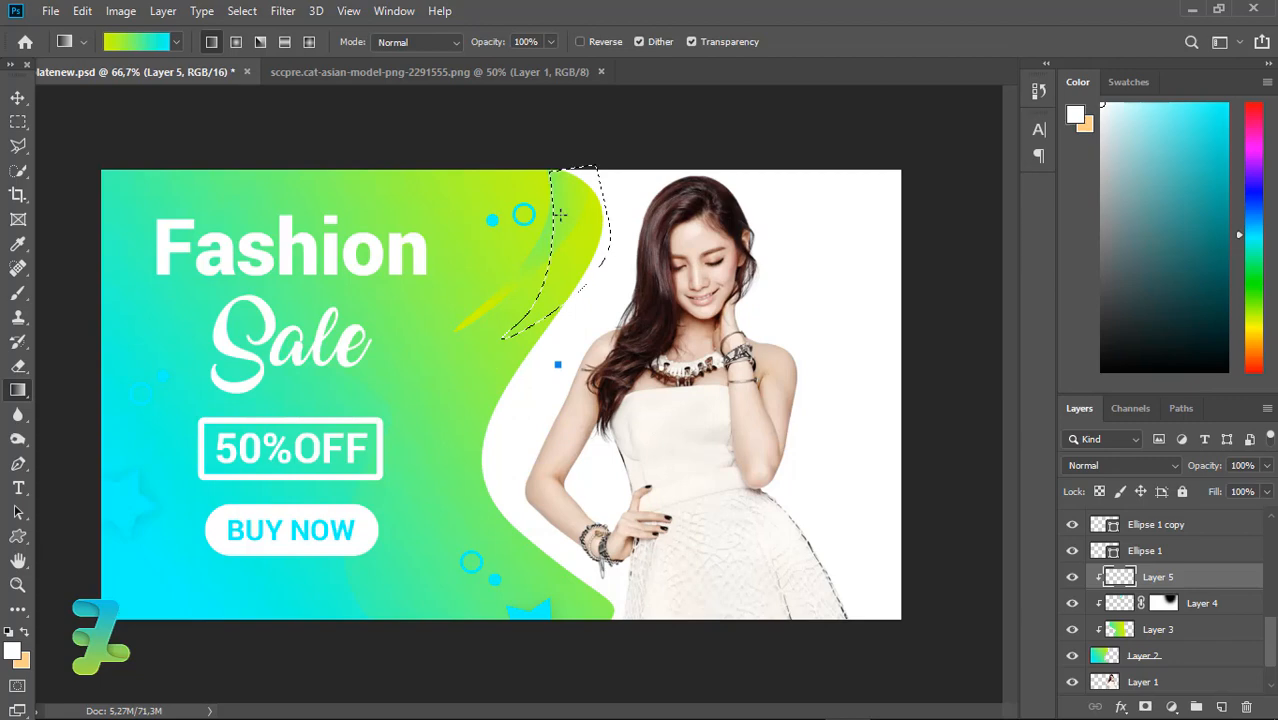
{"action": "left_click_drag", "start_coordinate": [560, 214], "coordinate": [540, 356]}
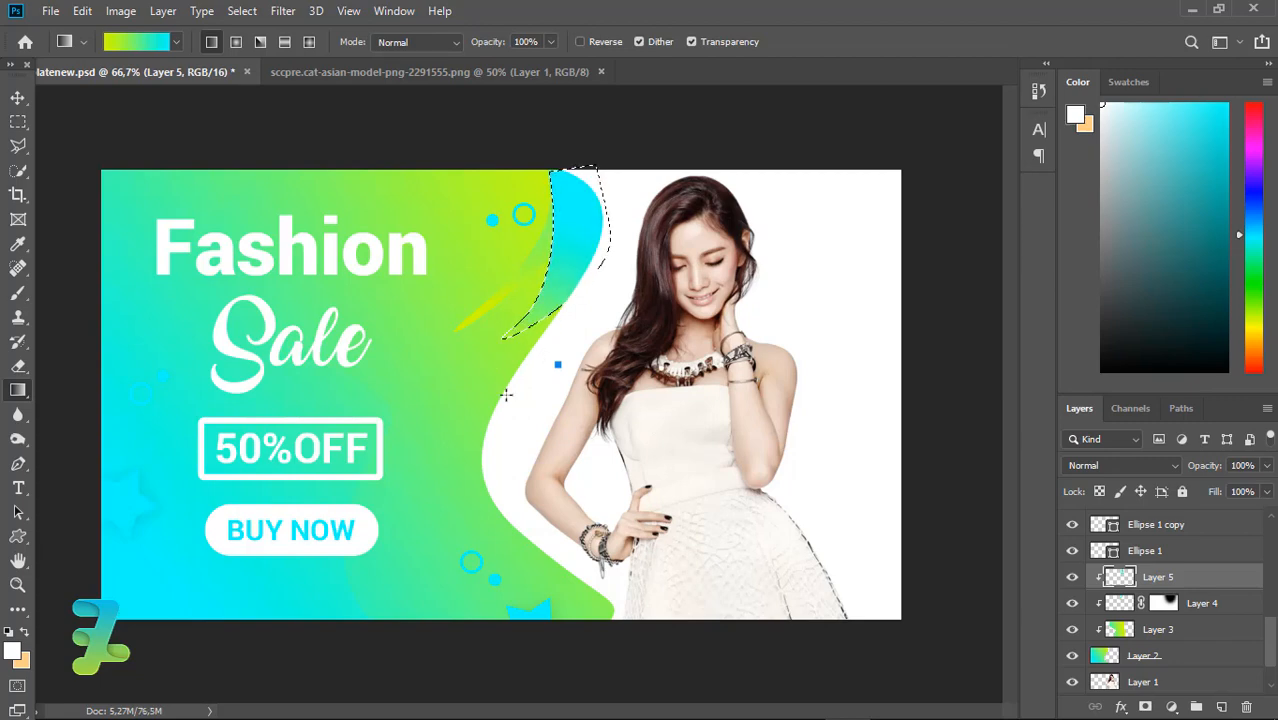
{"action": "left_click_drag", "start_coordinate": [506, 395], "coordinate": [519, 380]}
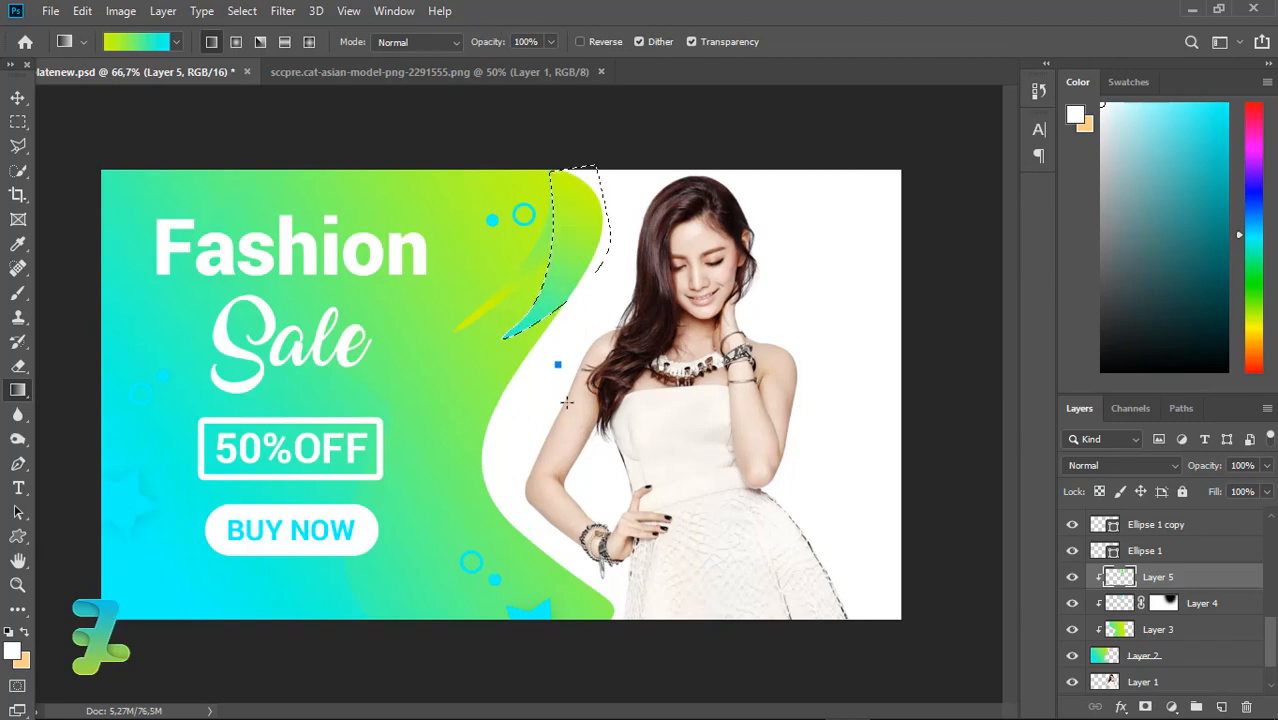
{"action": "mouse_move", "coordinate": [615, 206]}
{"action": "left_mouse_down"}
{"action": "mouse_move", "coordinate": [487, 413]}
{"action": "mouse_move", "coordinate": [525, 398]}
{"action": "left_mouse_up"}
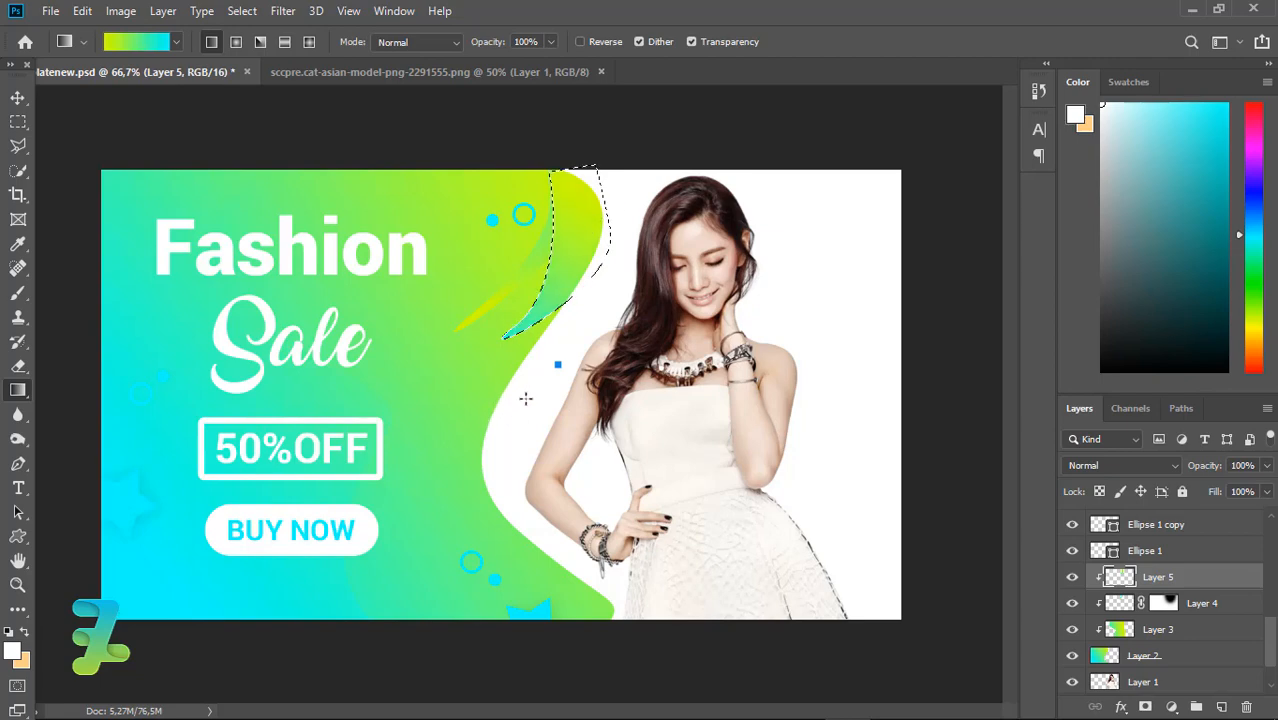
{"action": "left_click_drag", "start_coordinate": [578, 147], "coordinate": [577, 144]}
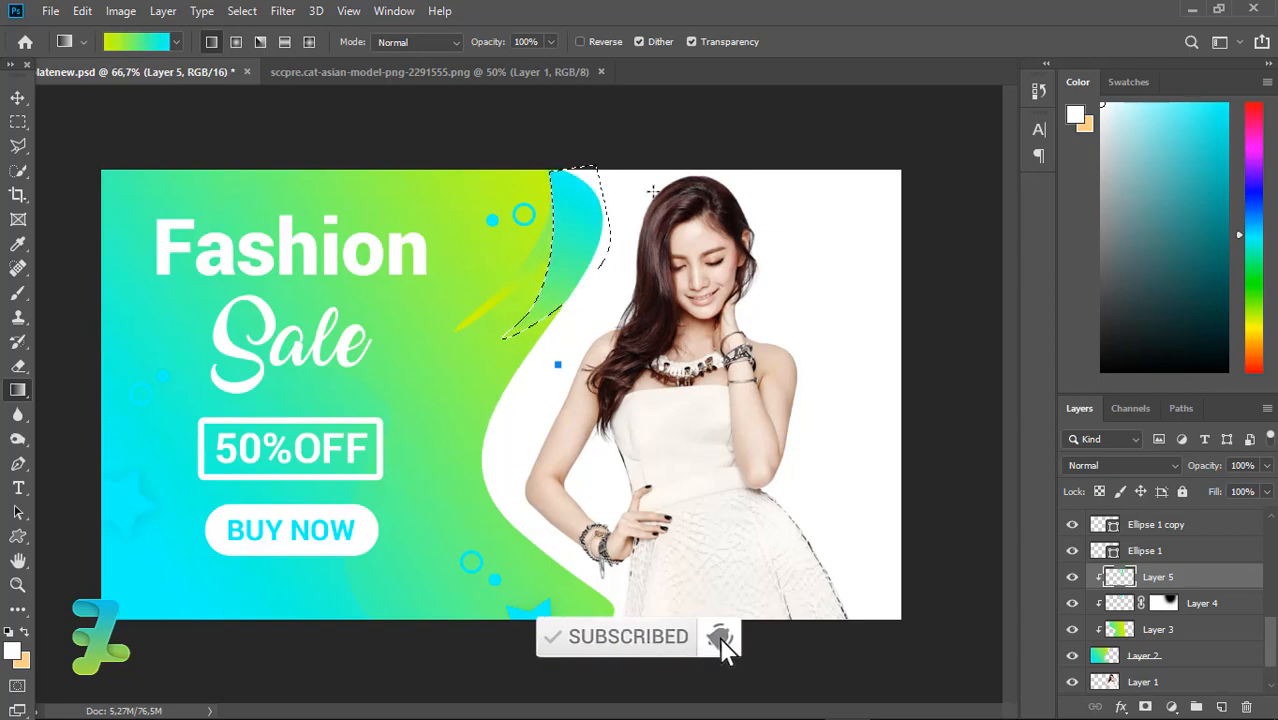
{"action": "key", "text": "ctrl+d"}
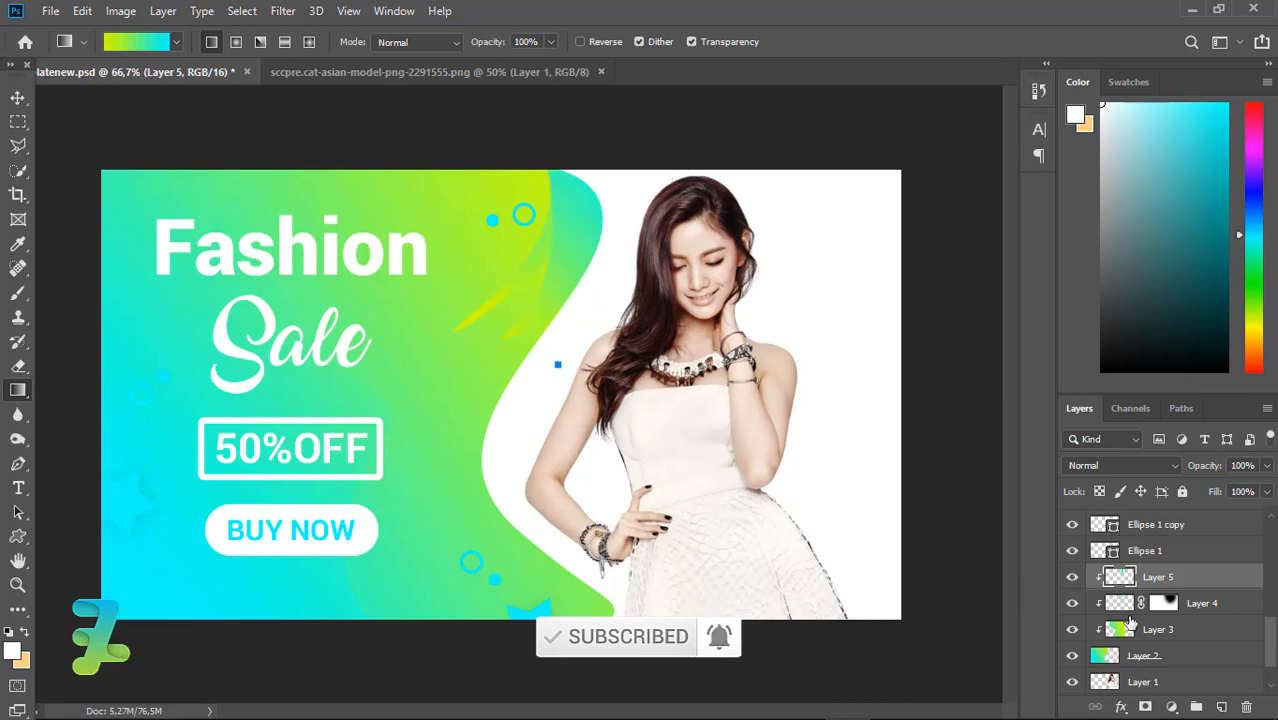
Step: Add a mask to Layer 5 and fade the second curve's upper part with a soft 500 px black brush
{"action": "left_click", "coordinate": [1145, 707]}
{"action": "key", "text": "d"}
{"action": "left_click", "coordinate": [17, 292]}
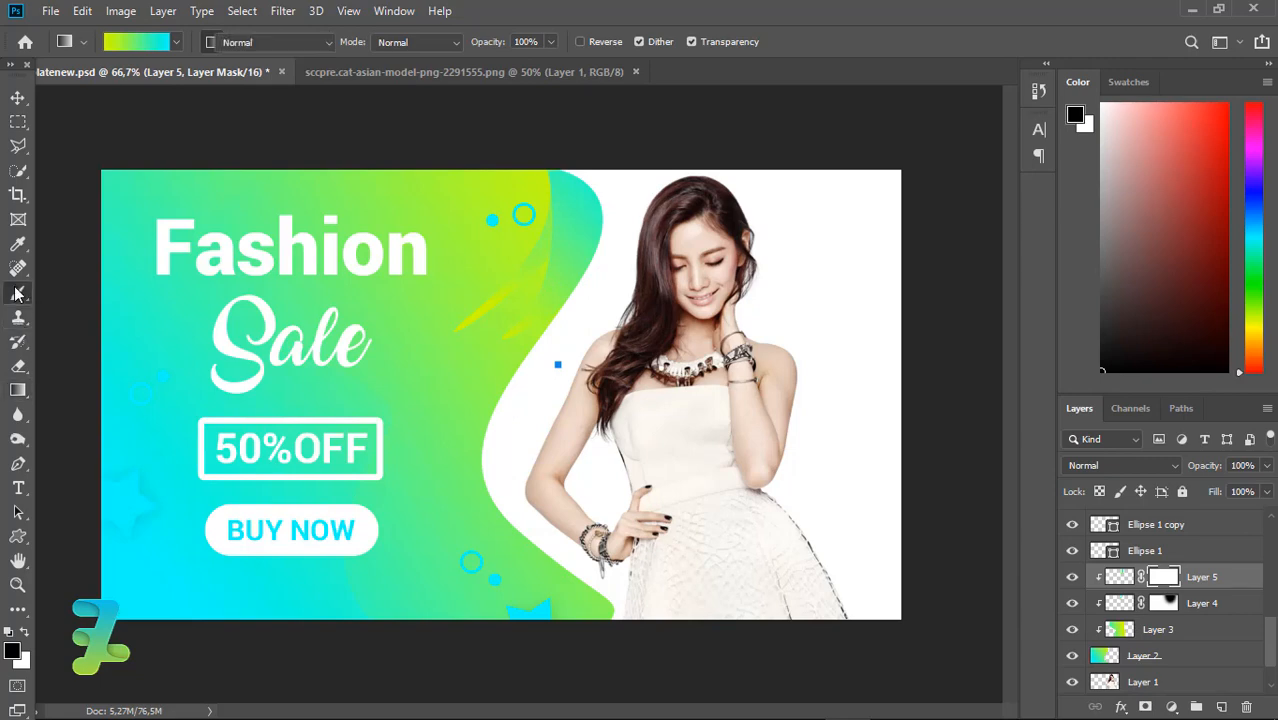
{"action": "left_click", "coordinate": [458, 175]}
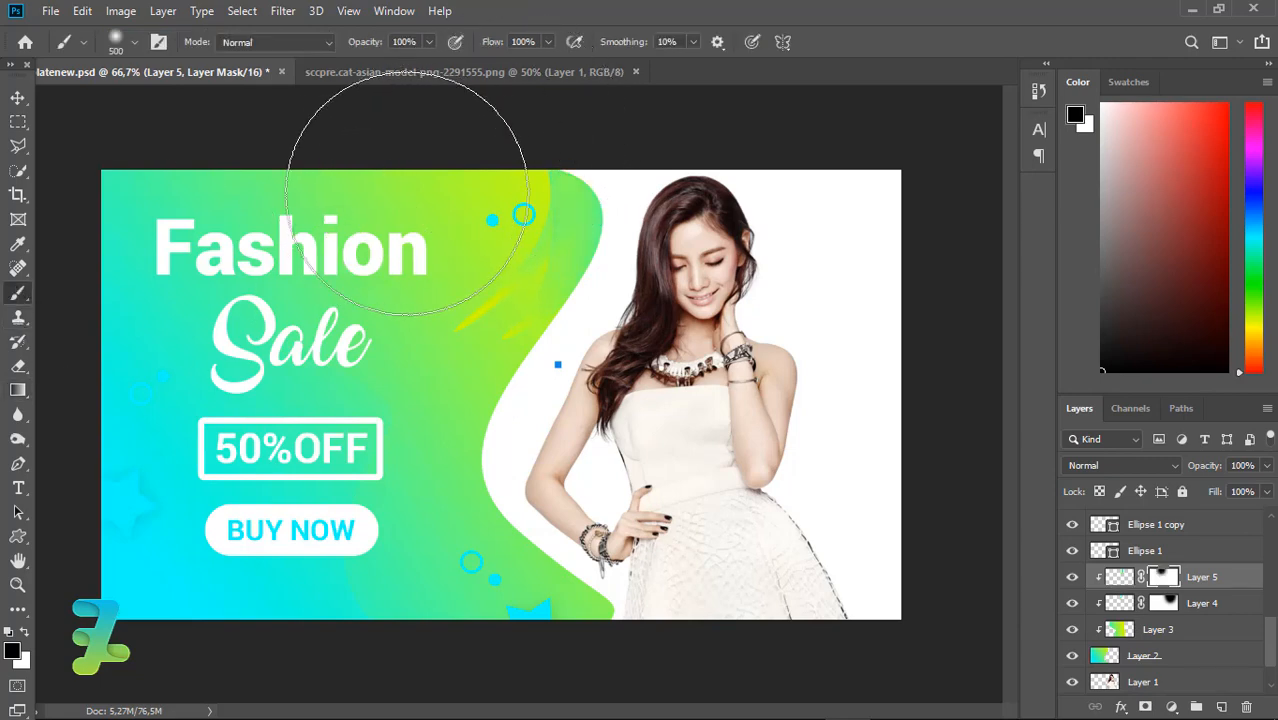
{"action": "left_click", "coordinate": [17, 97]}
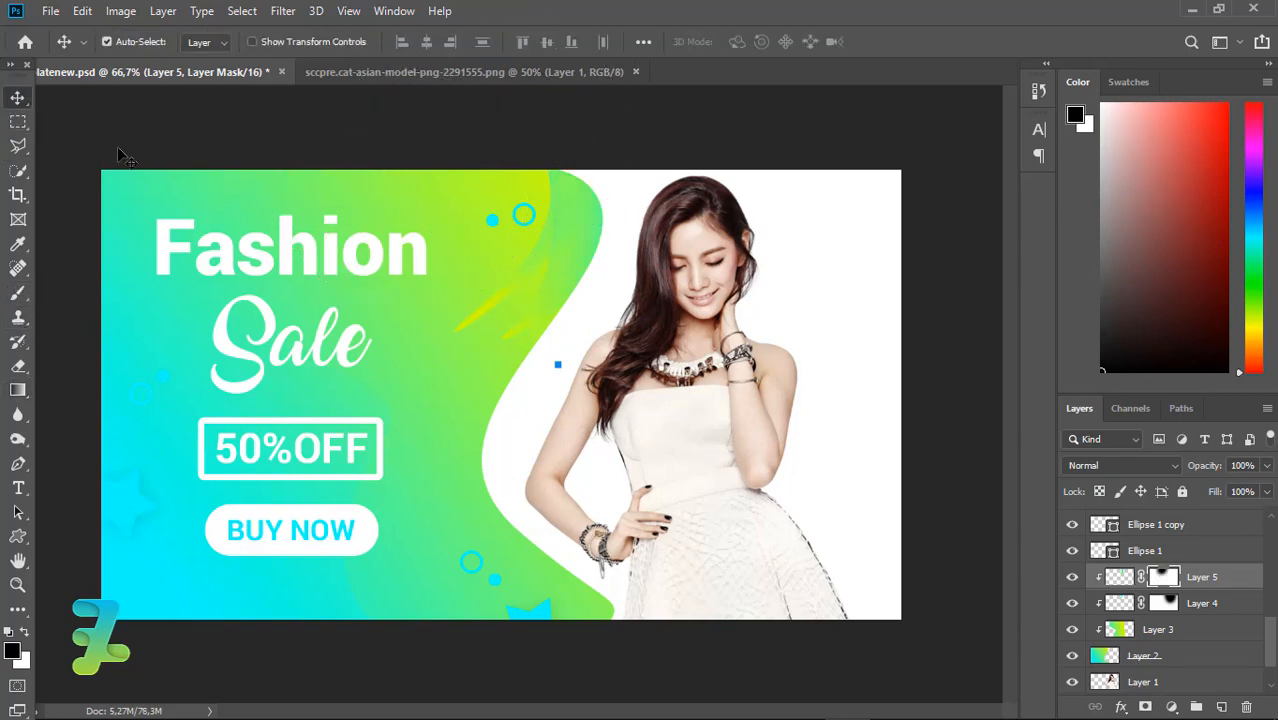
{"action": "scroll", "coordinate": [215, 220], "scroll_direction": "down", "scroll_amount": 2}
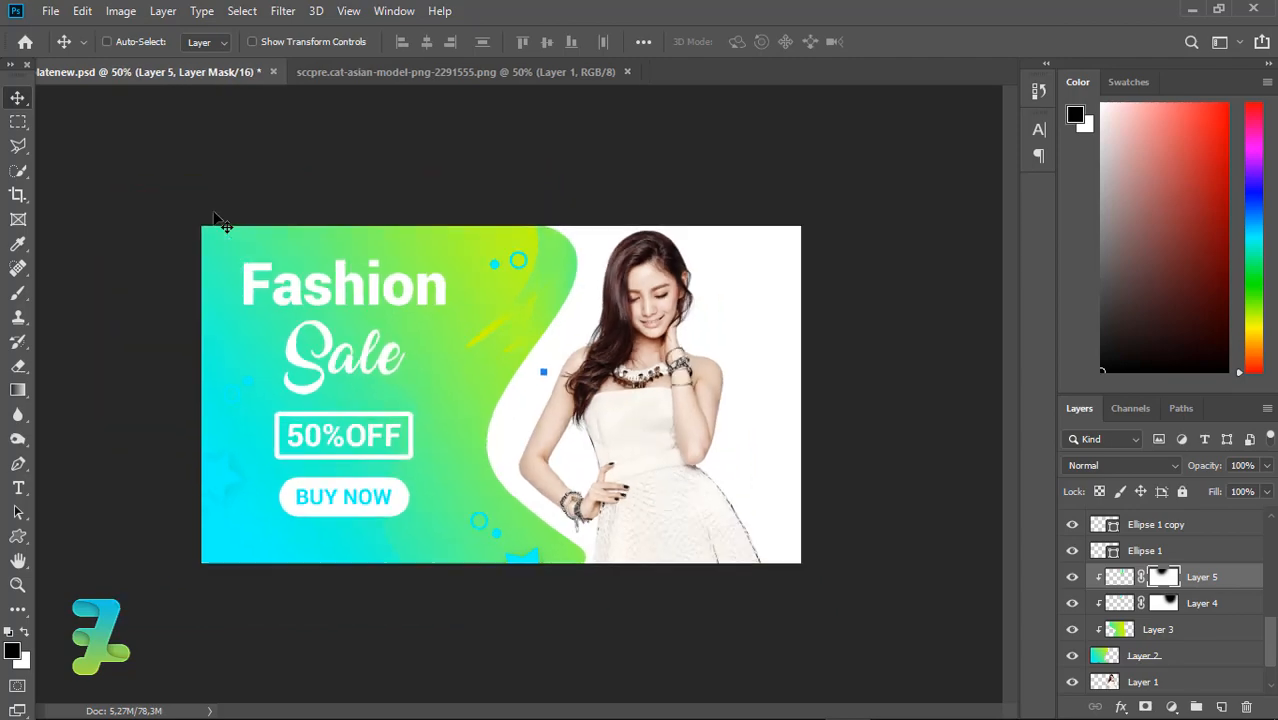
{"action": "scroll", "coordinate": [215, 220], "scroll_direction": "up", "scroll_amount": 1}
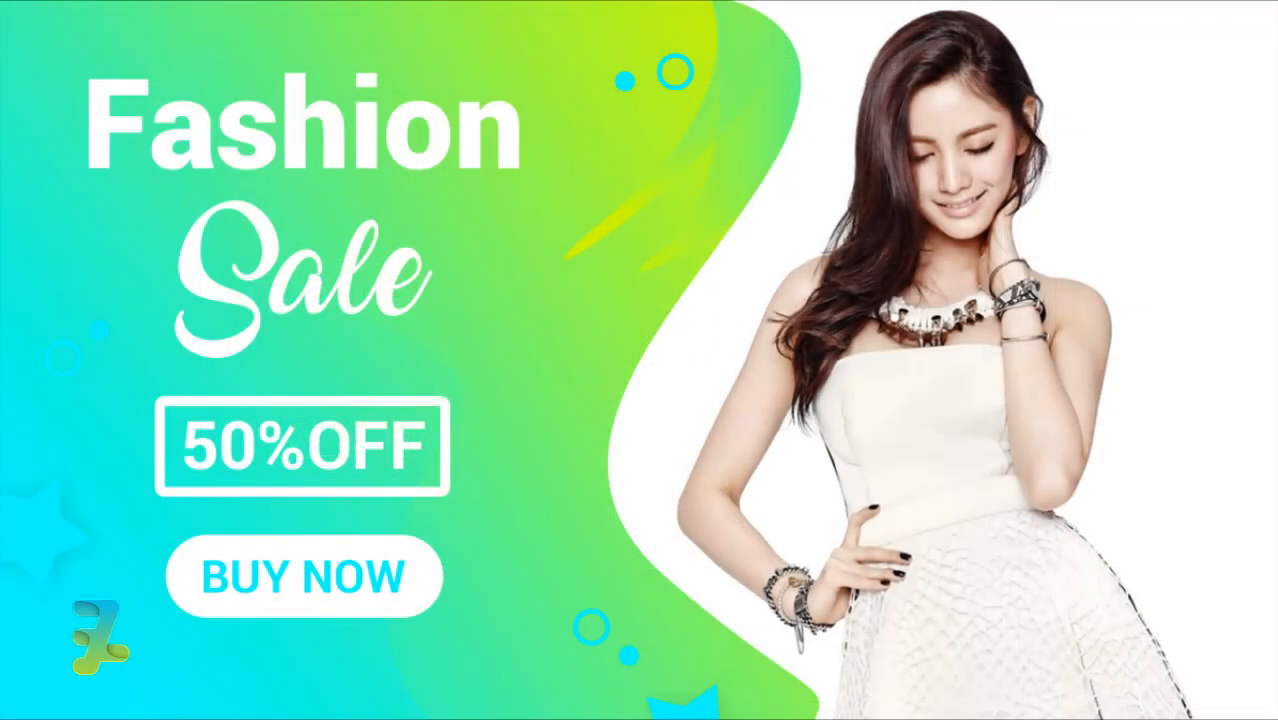